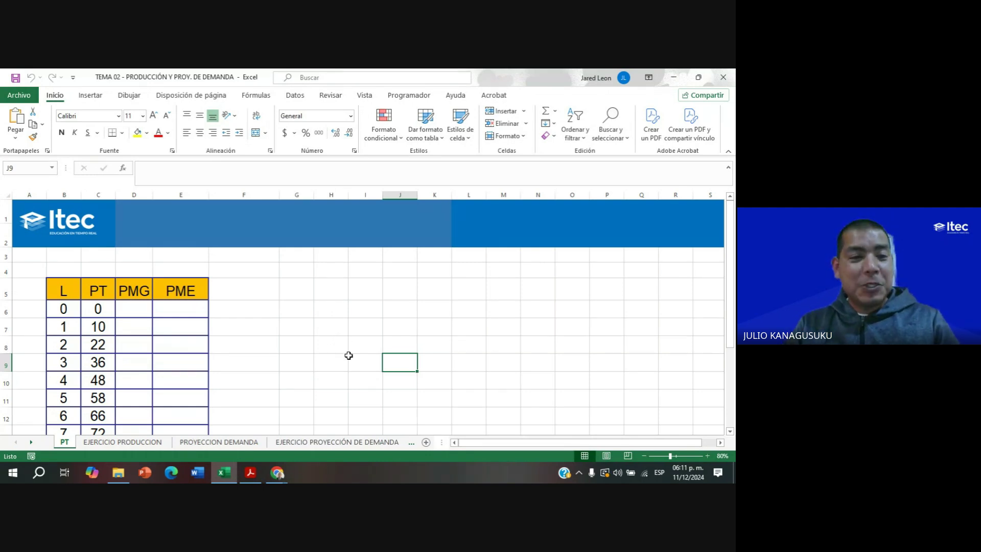
# Examine the L column of the production table, from its header down to the row for 5 workers.
pyautogui.scroll(-2, 350, 353)
pyautogui.scroll(1, 350, 353)
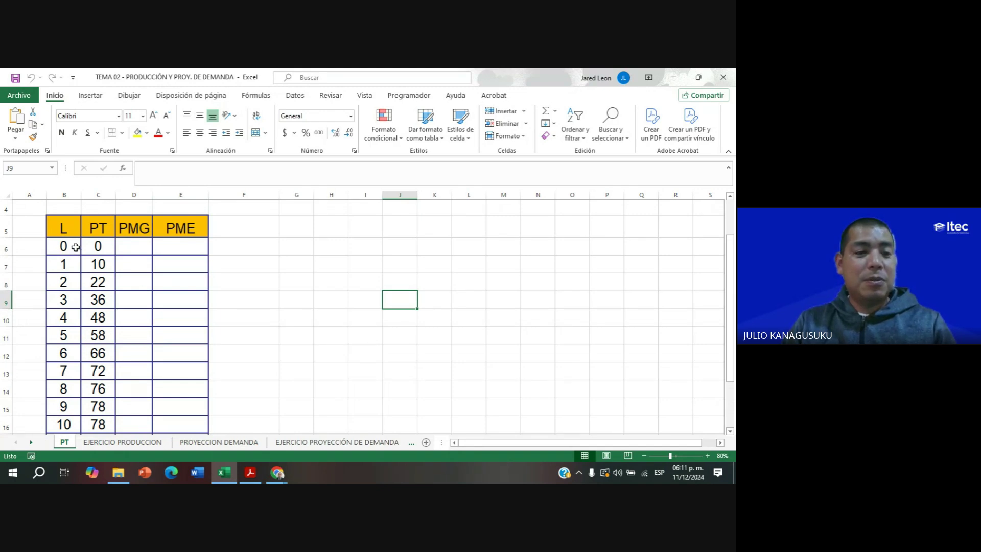
pyautogui.moveTo(66, 247)
pyautogui.mouseDown()
pyautogui.moveTo(57, 356)
pyautogui.moveTo(65, 234)
pyautogui.mouseUp()
pyautogui.click(65, 232)
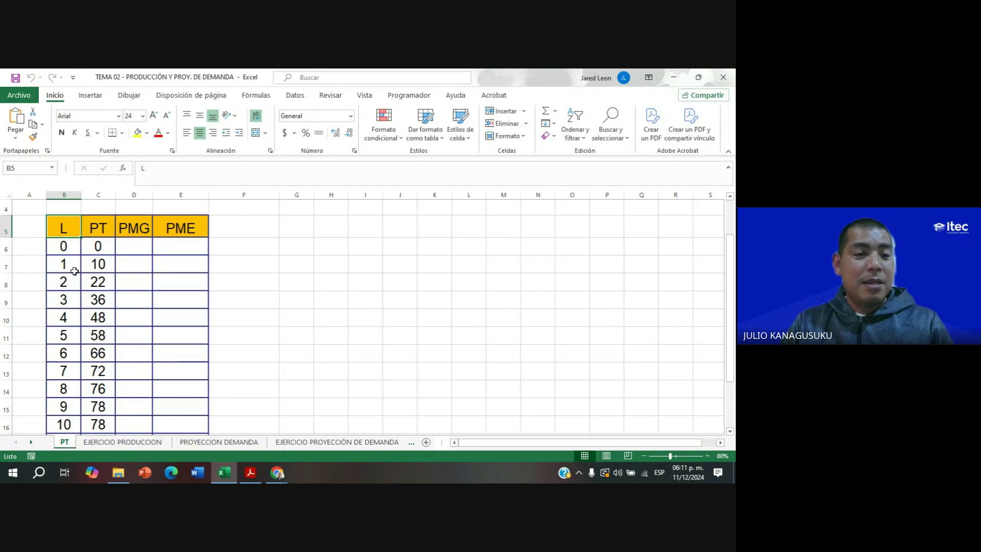
pyautogui.click(72, 265)
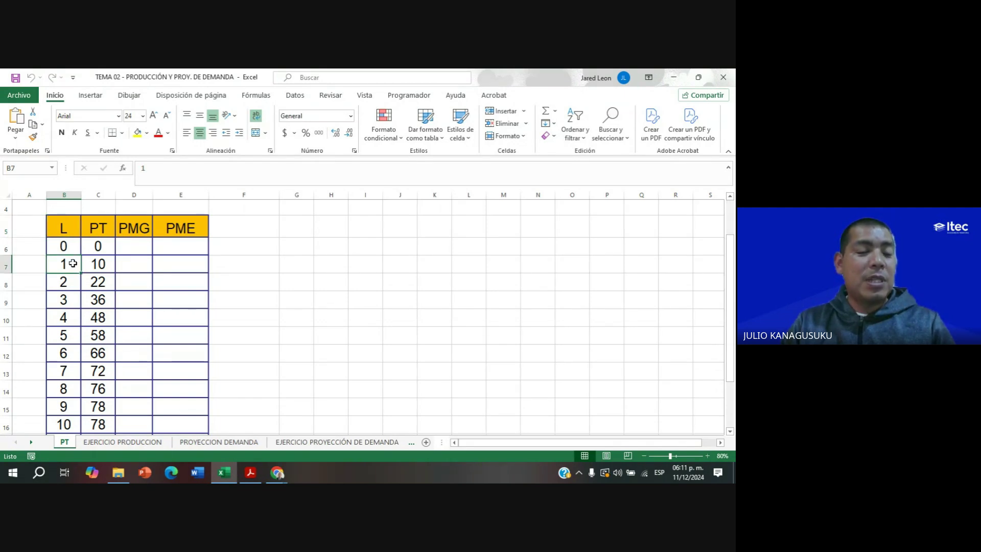
pyautogui.click(74, 282)
pyautogui.click(72, 300)
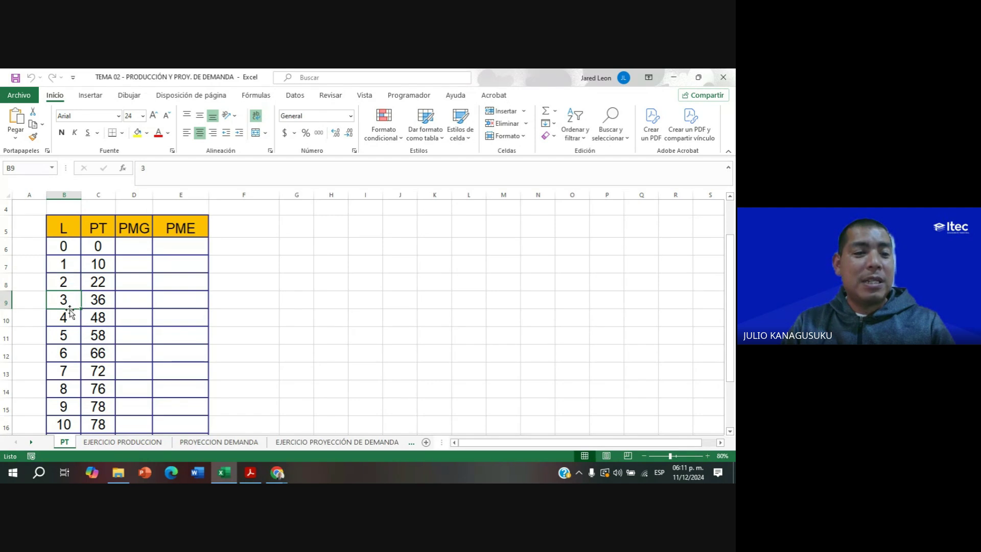
pyautogui.click(72, 316)
pyautogui.click(64, 337)
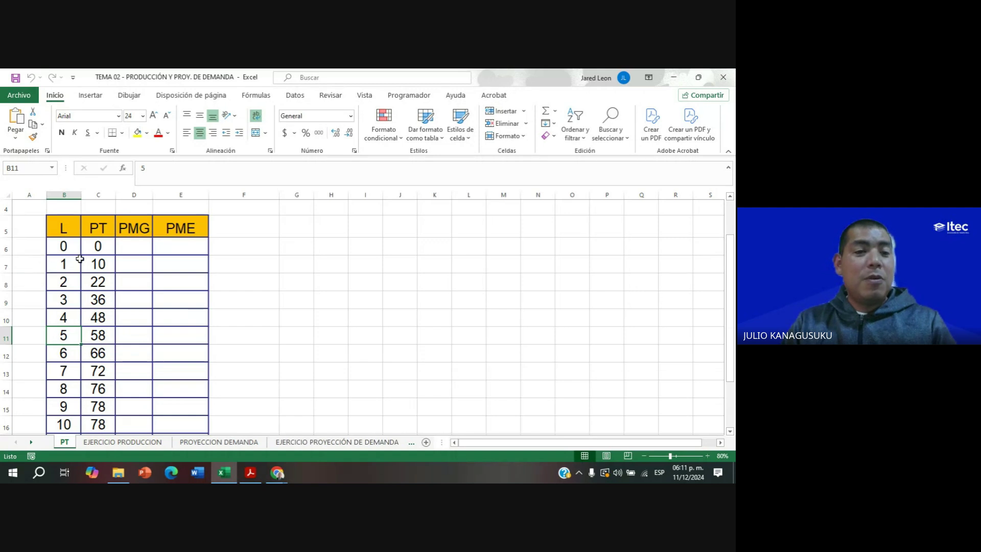
# Examine the PT column, matching total production to each L value from 1 to 4.
pyautogui.click(97, 231)
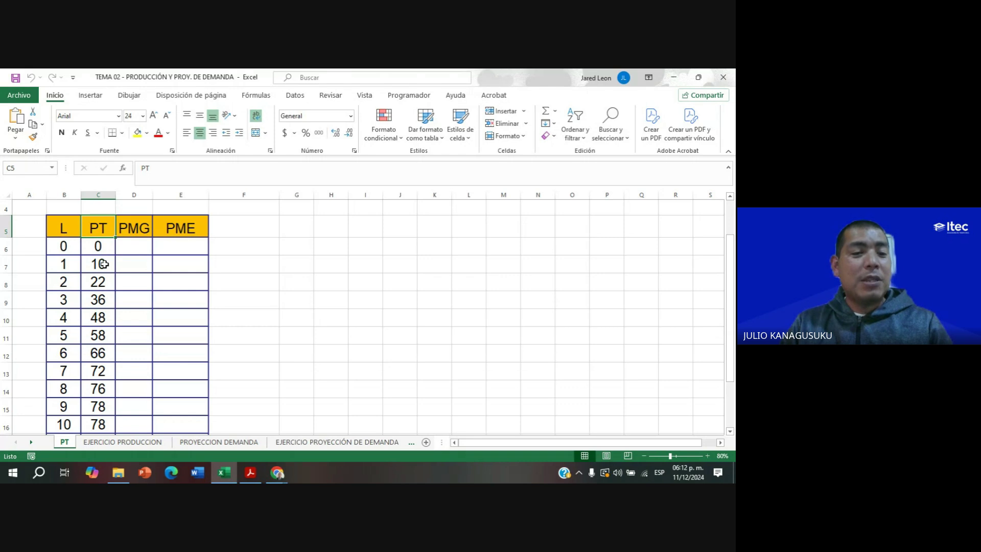
pyautogui.click(77, 265)
pyautogui.click(109, 265)
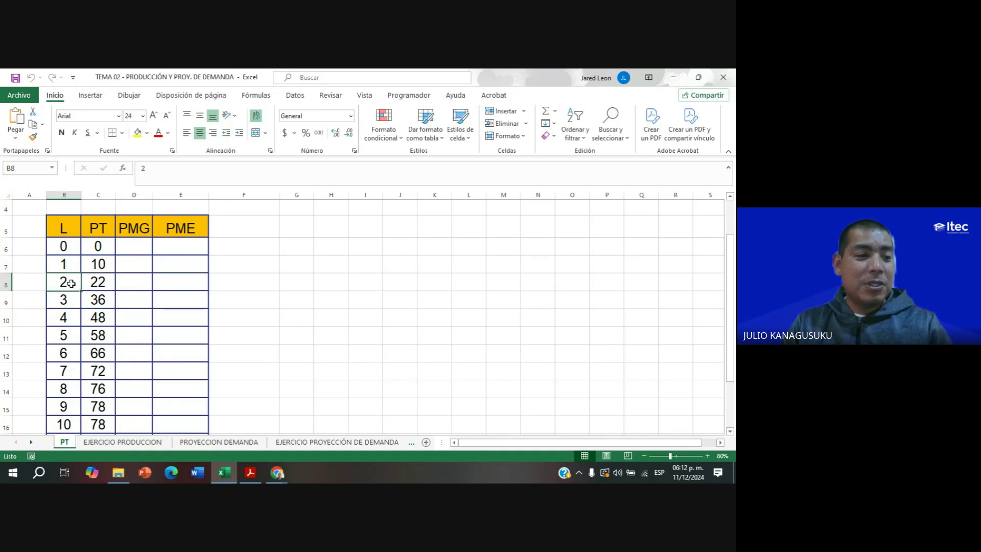
pyautogui.click(102, 286)
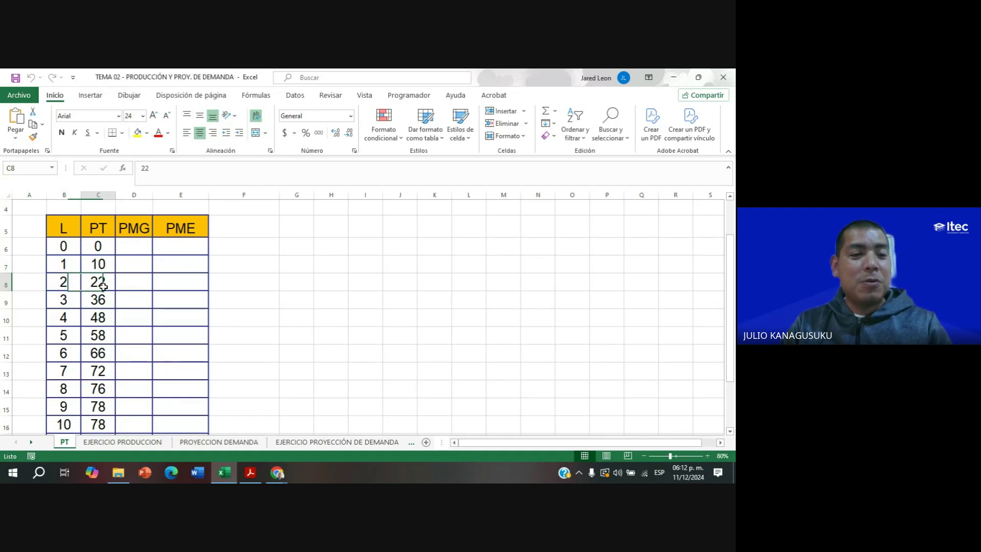
pyautogui.click(64, 301)
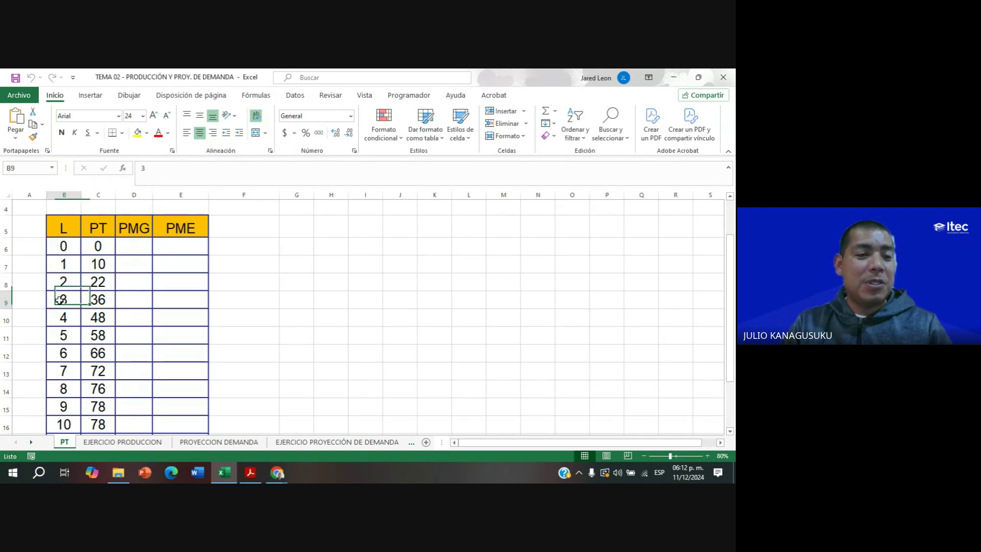
pyautogui.click(108, 300)
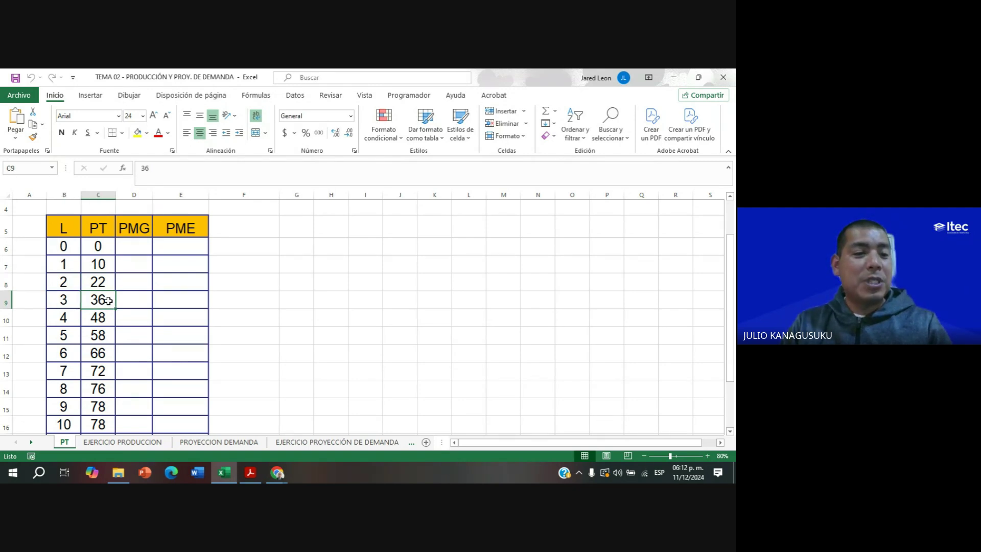
pyautogui.click(70, 320)
pyautogui.click(103, 320)
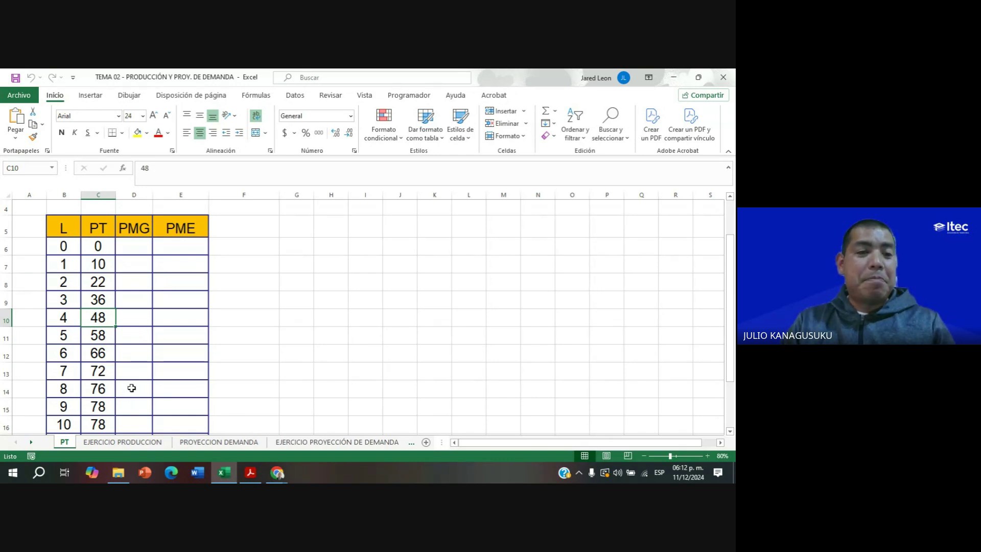
# Review the PMG and PME columns against the L and PT values in the table rows.
pyautogui.click(133, 371)
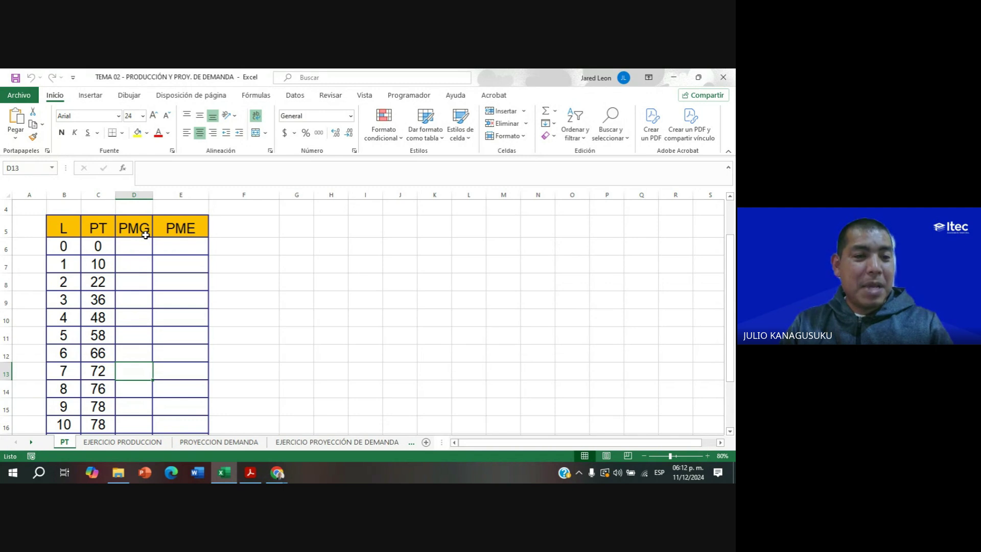
pyautogui.click(151, 233)
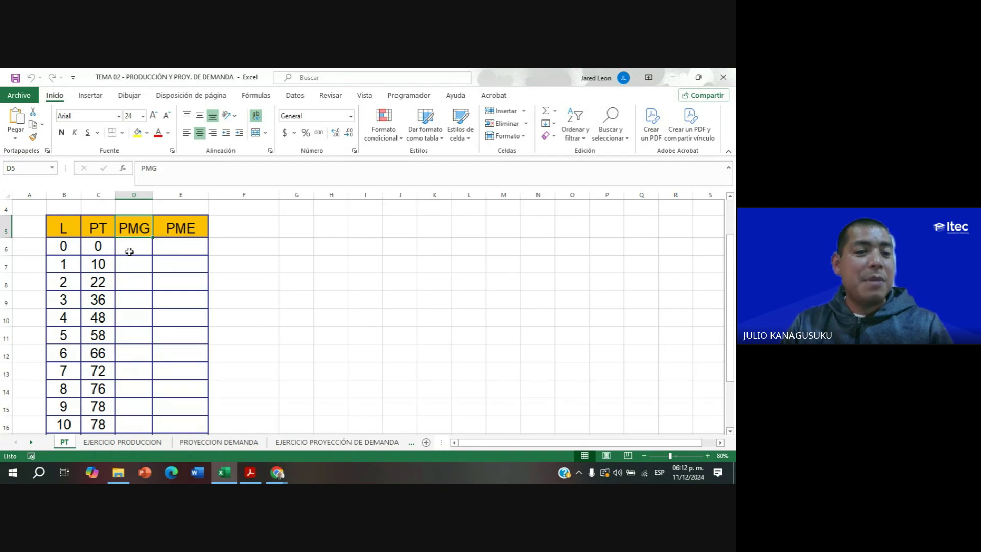
pyautogui.click(98, 280)
pyautogui.click(63, 305)
pyautogui.click(75, 321)
pyautogui.click(76, 334)
pyautogui.click(80, 352)
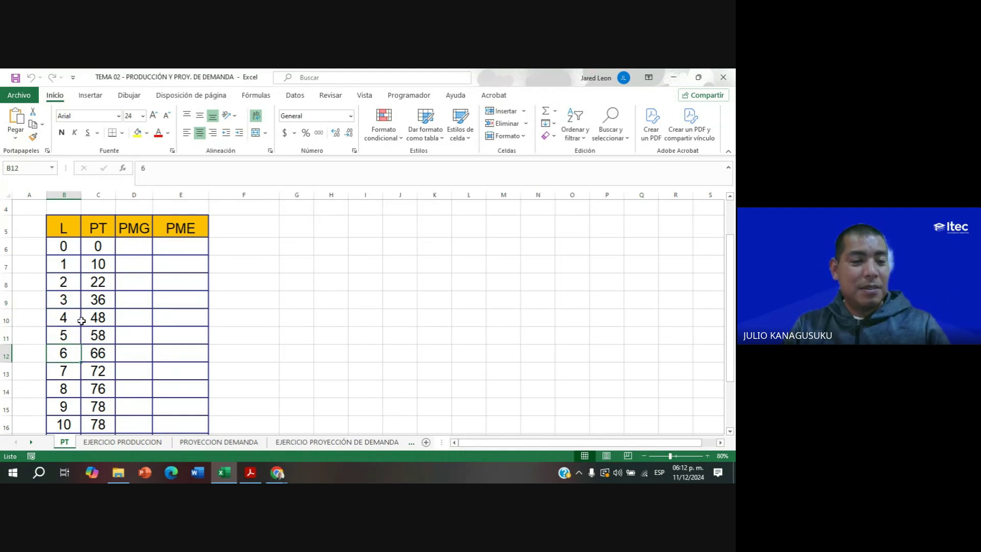
pyautogui.click(80, 267)
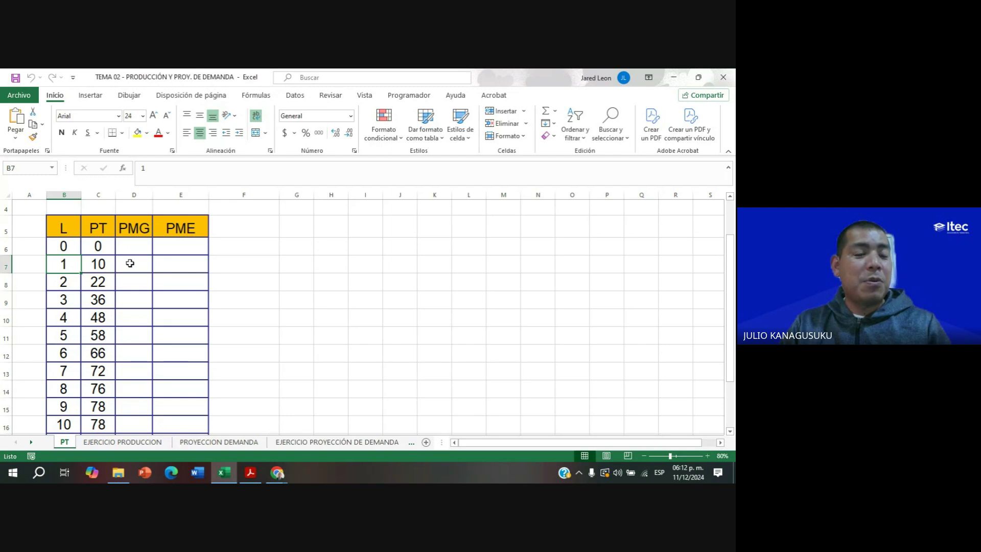
pyautogui.click(68, 278)
pyautogui.click(94, 280)
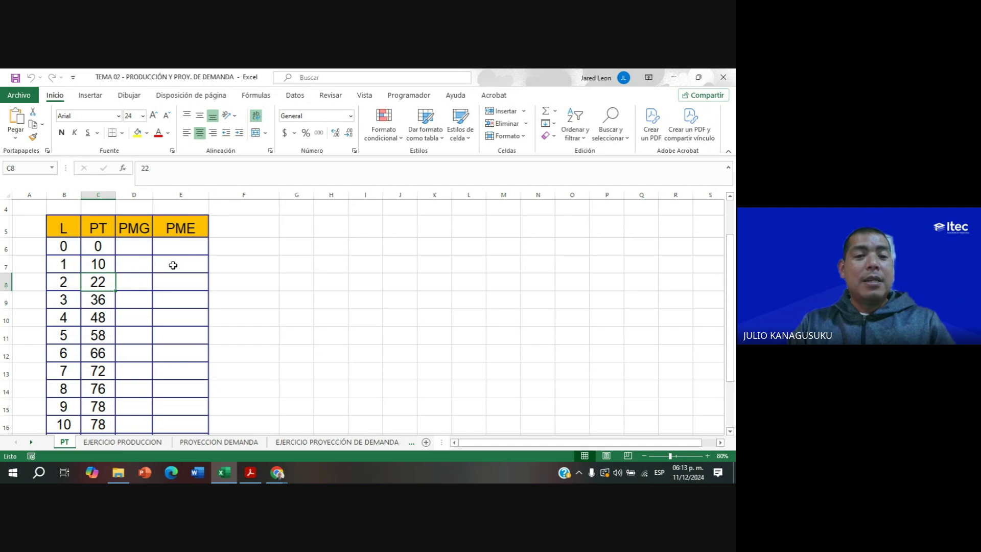
pyautogui.click(198, 228)
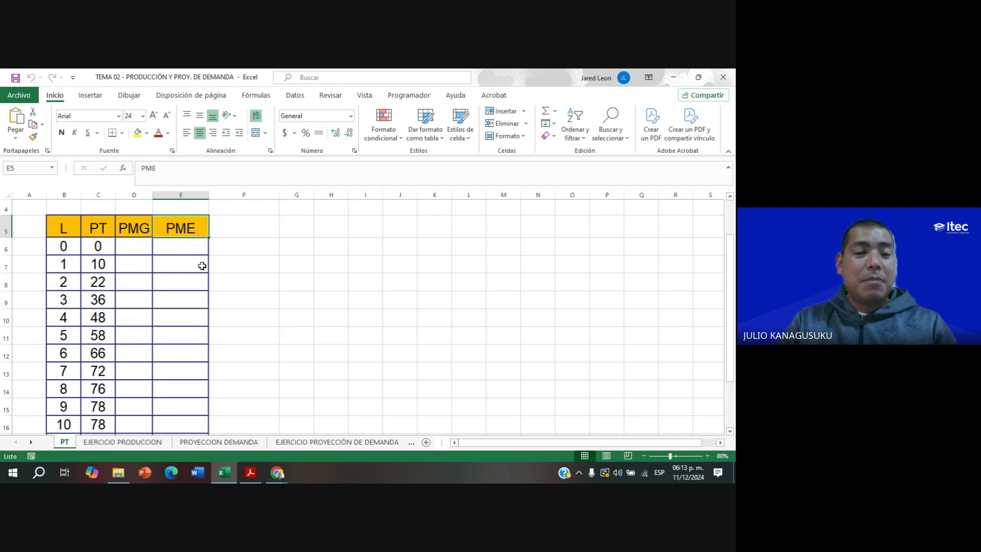
# Switch to the PDF in Acrobat, view the PMgL and PMeL curves on page 3, and return to the Excel workbook.
pyautogui.click(250, 475)
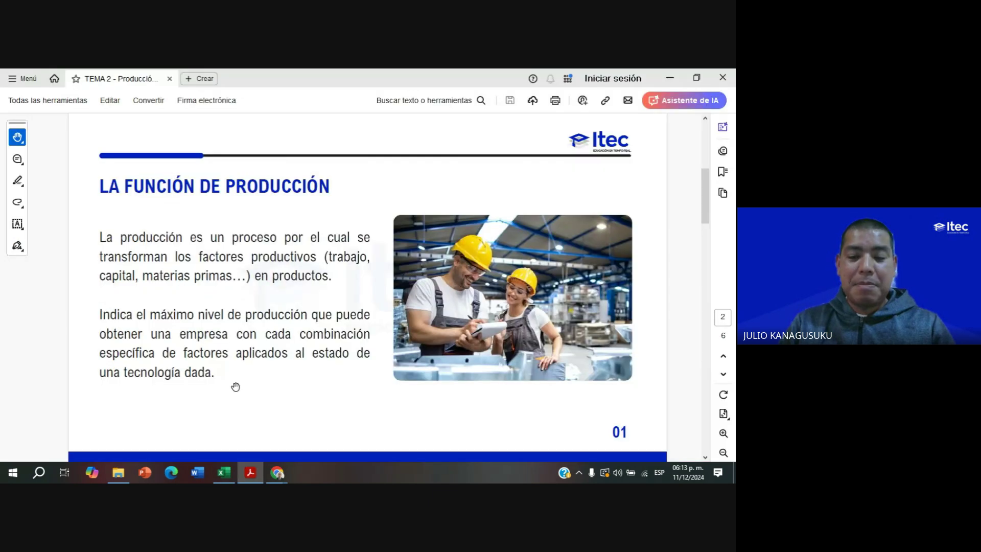
pyautogui.scroll(-3, 235, 387)
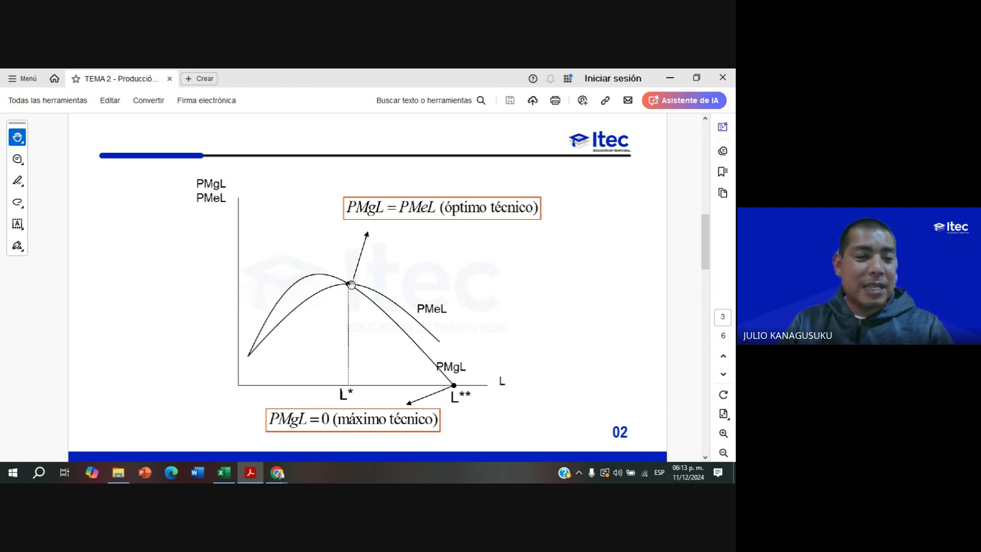
pyautogui.click(231, 471)
# Examine the empty PMG and PME columns from the header row down through the table.
pyautogui.moveTo(136, 228); pyautogui.dragTo(133, 423)
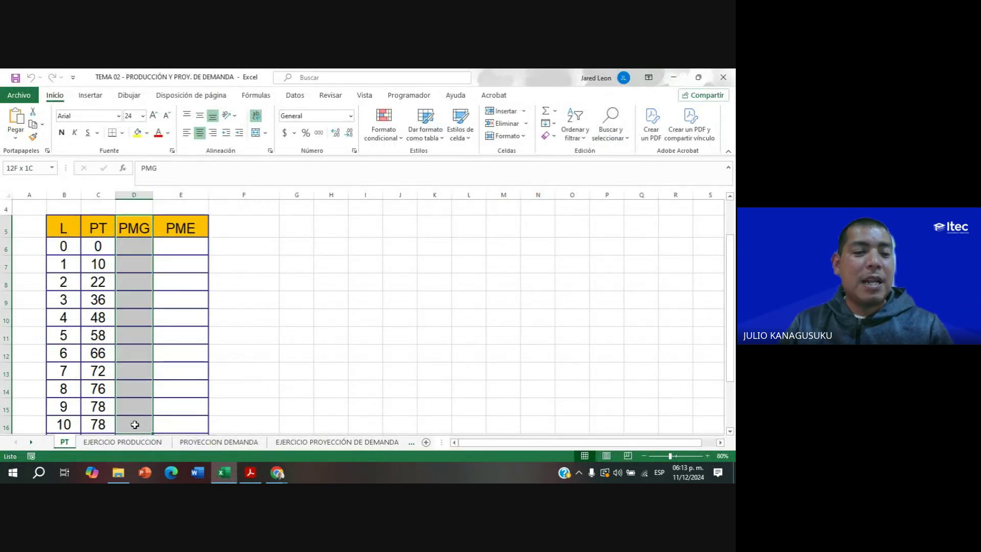
pyautogui.moveTo(190, 239); pyautogui.dragTo(173, 436)
pyautogui.scroll(1, 190, 366)
pyautogui.scroll(-1, 191, 365)
pyautogui.scroll(1, 191, 364)
pyautogui.click(234, 336)
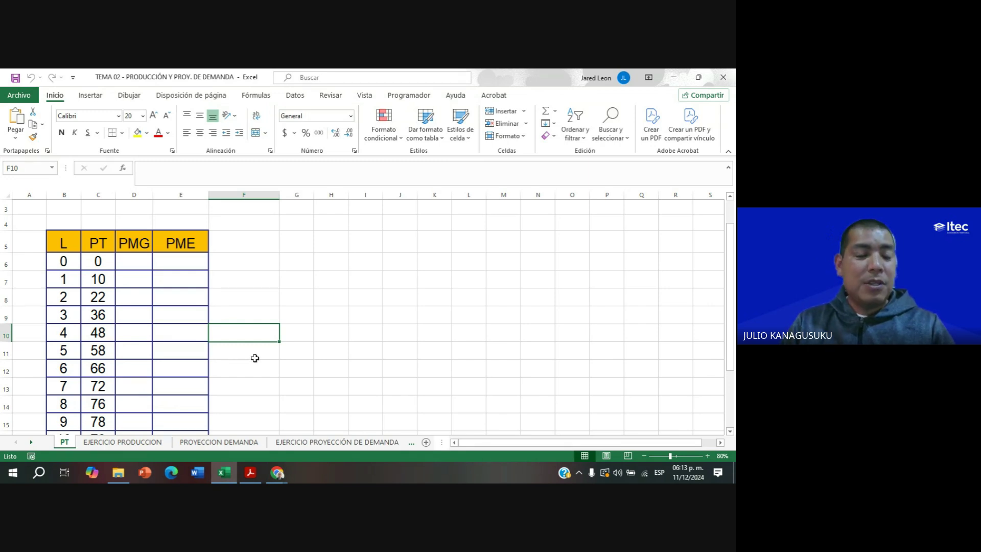
# Enter 0 as the PMG value in cell D6, the row for L = 0.
pyautogui.click(136, 264)
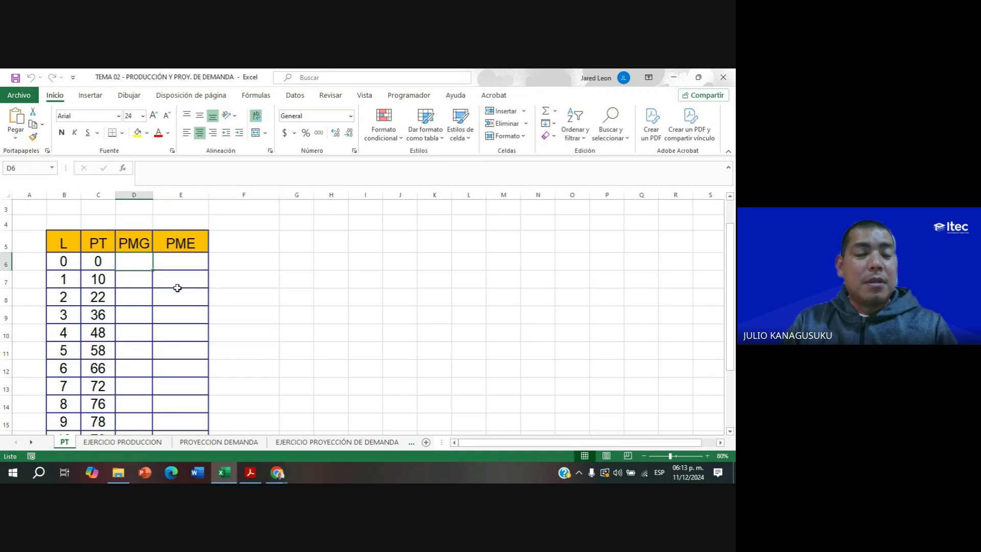
pyautogui.click(106, 263)
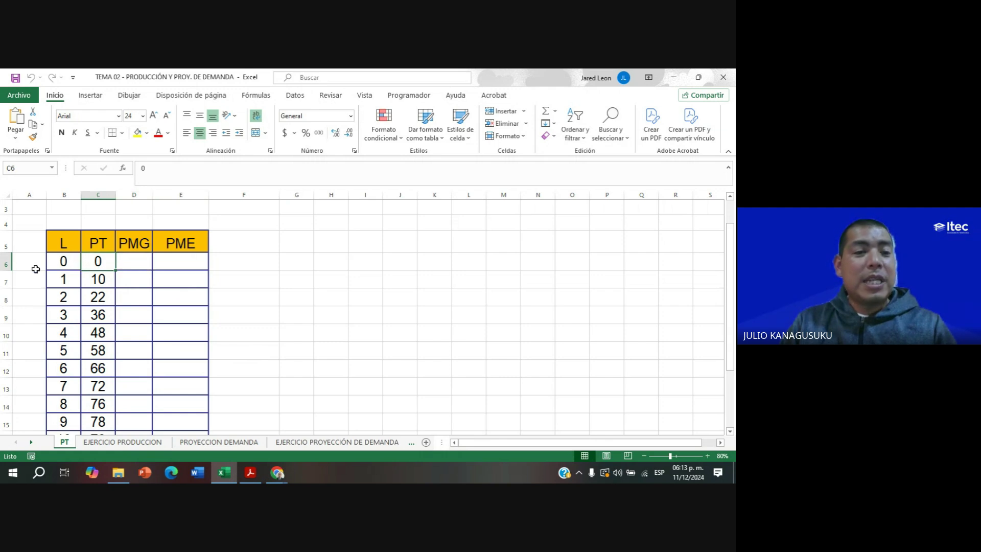
pyautogui.click(70, 266)
pyautogui.click(110, 261)
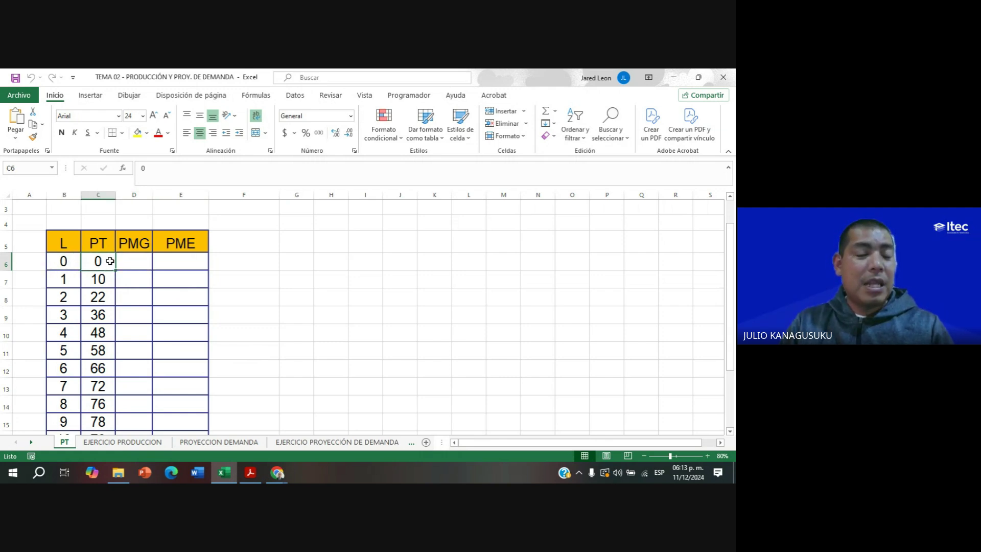
pyautogui.click(146, 260)
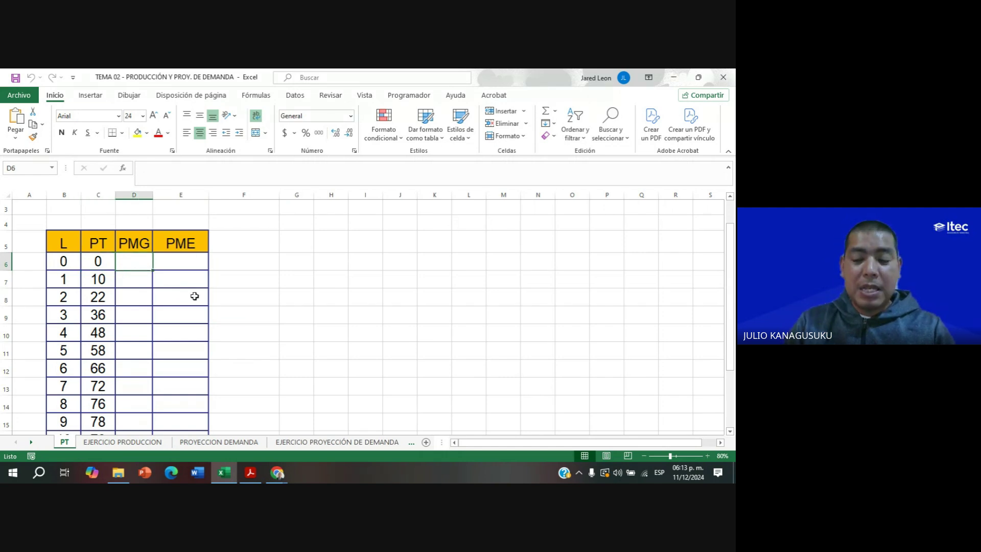
pyautogui.write('0')
pyautogui.press('Return')
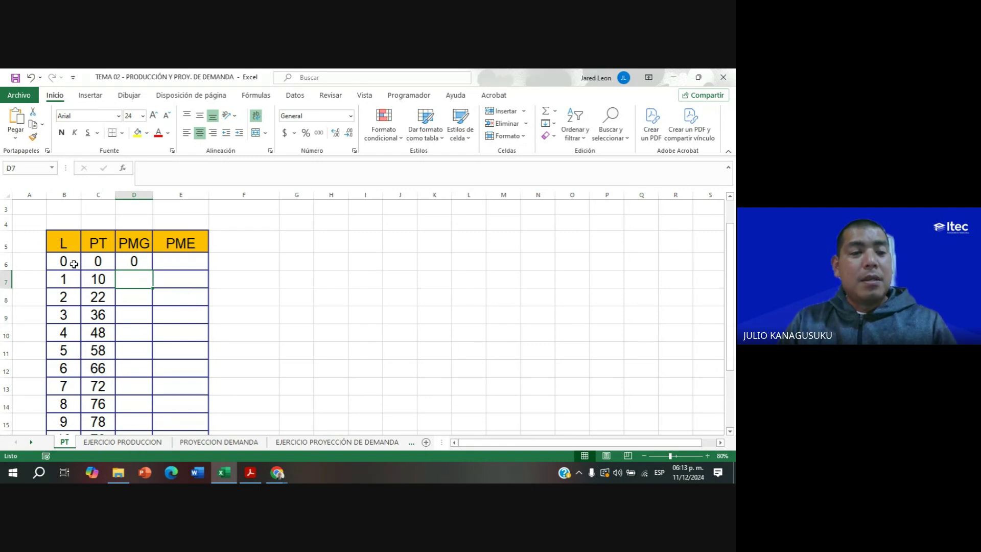
# Enter 10 as the PMG value in cell D7, the row for L = 1.
pyautogui.click(72, 280)
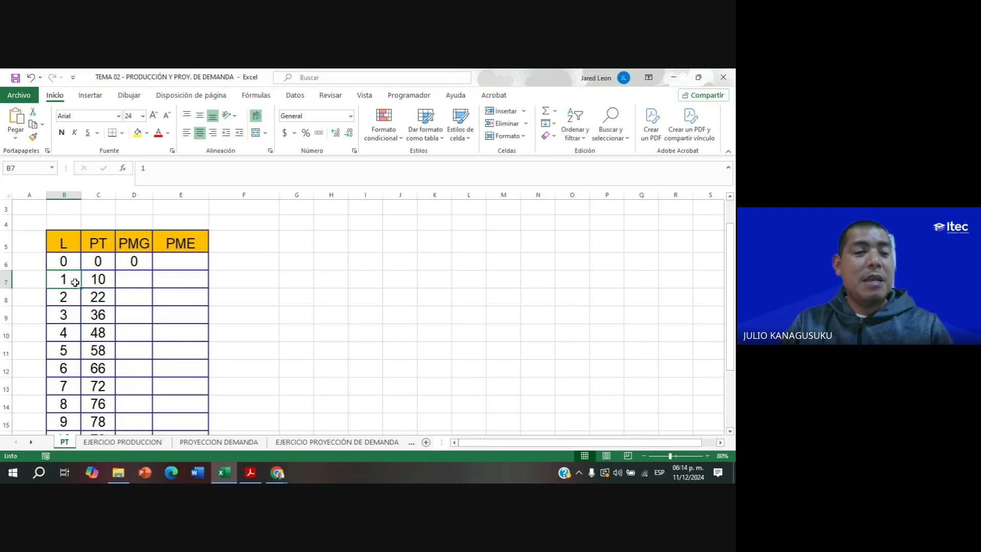
pyautogui.click(109, 263)
pyautogui.click(105, 281)
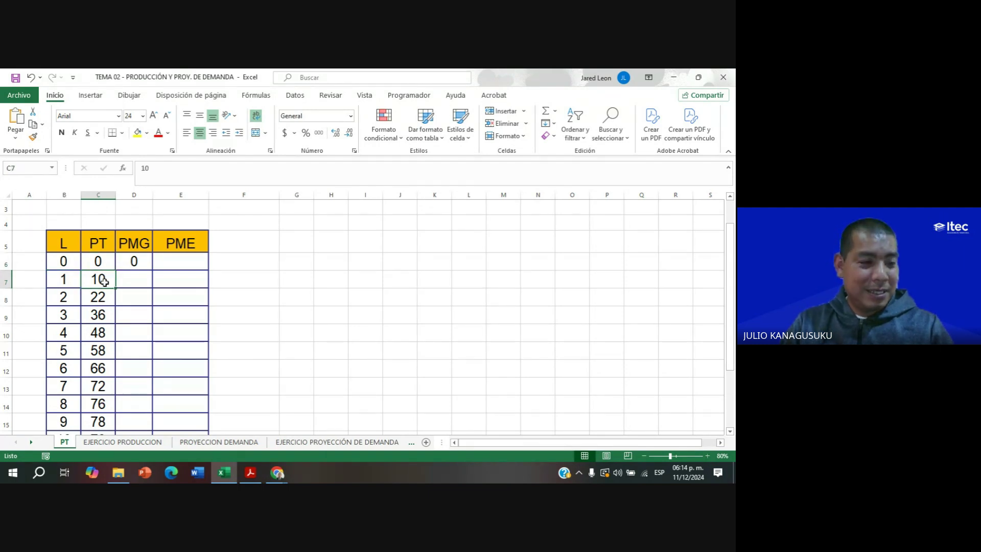
pyautogui.click(140, 278)
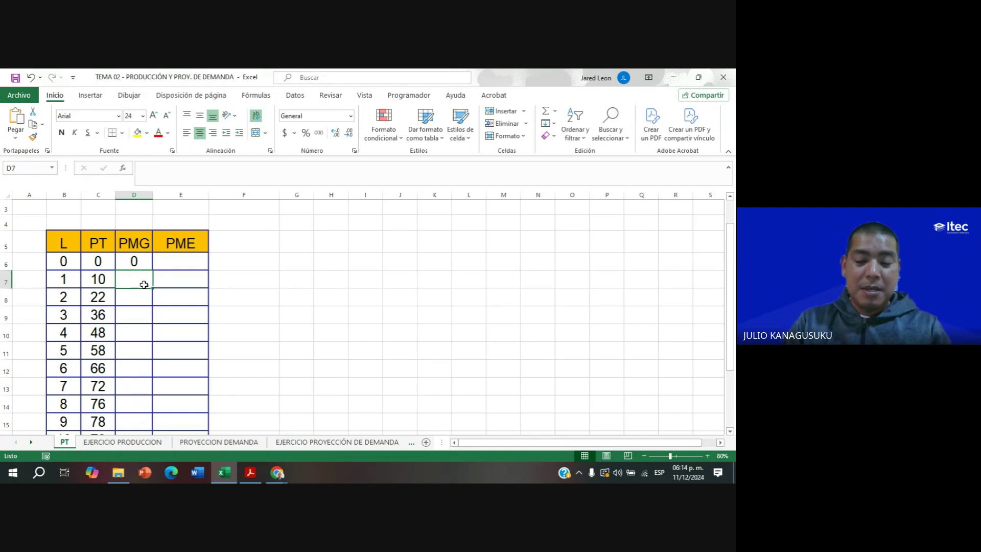
pyautogui.write('10')
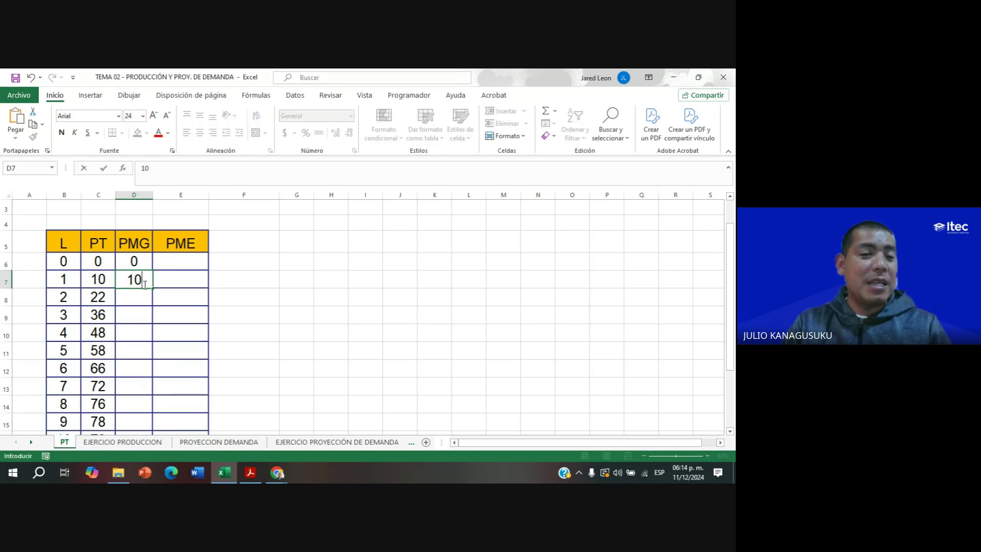
pyautogui.press('Return')
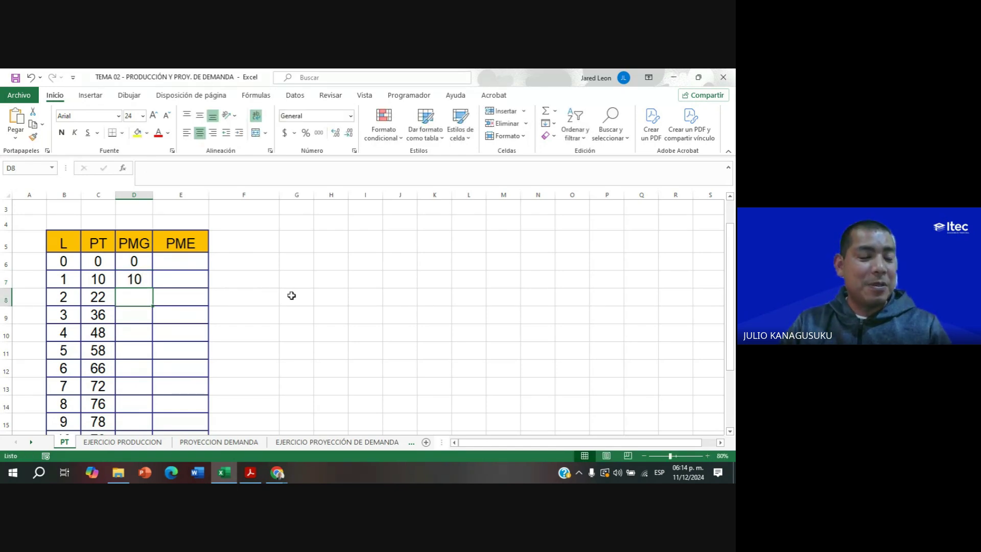
# Compare the L and PT values of neighbouring rows and enter 12 as the PMG value in cell D8, the row for L = 2.
pyautogui.click(66, 278)
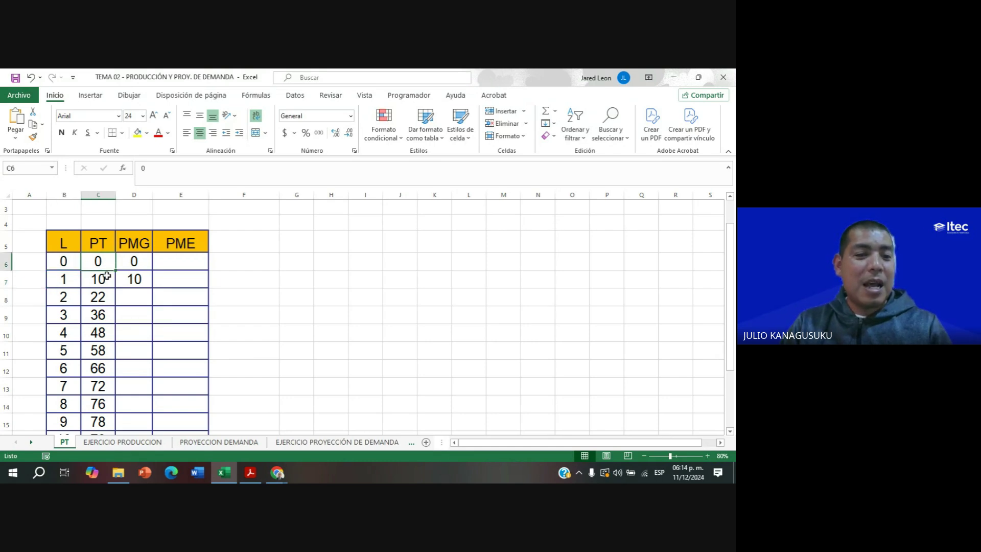
pyautogui.click(102, 278)
pyautogui.click(139, 282)
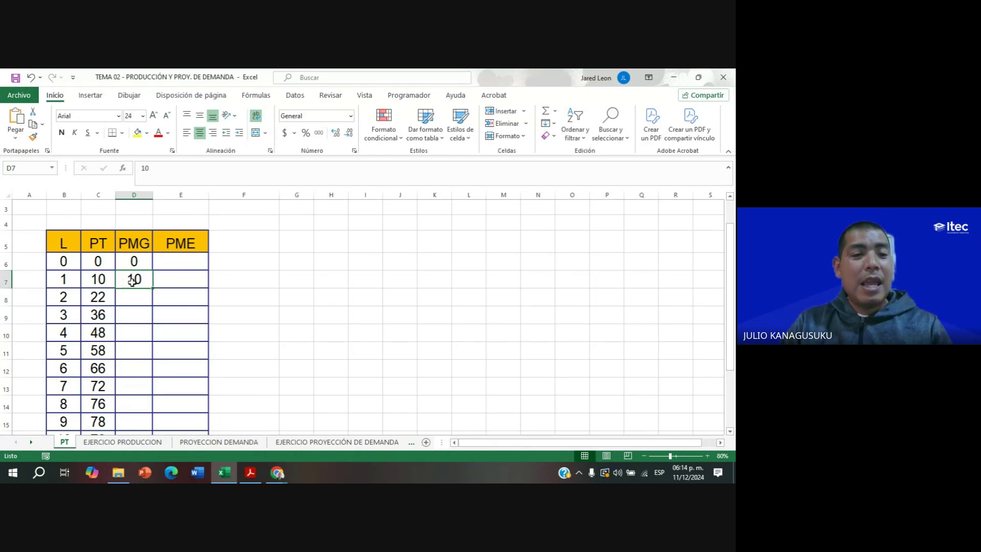
pyautogui.click(65, 280)
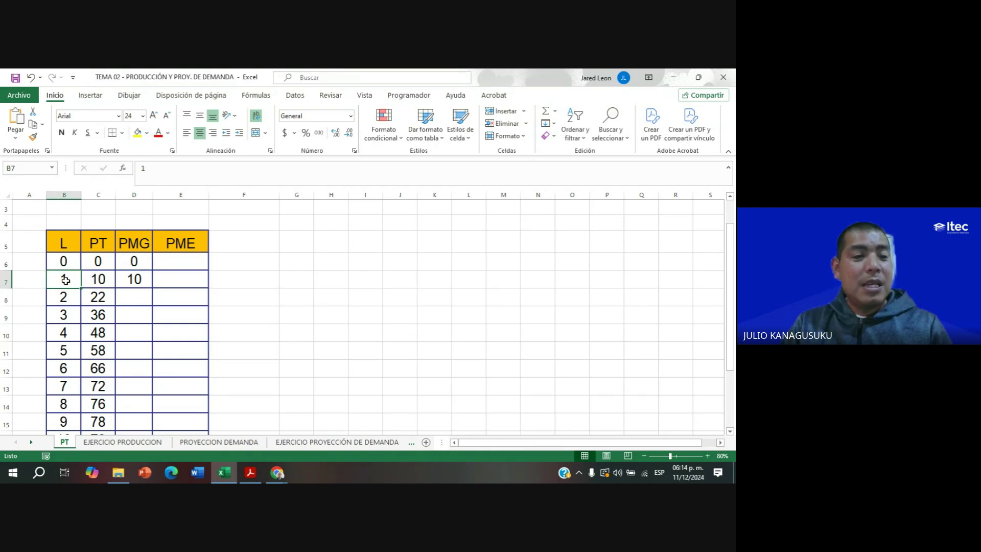
pyautogui.click(71, 296)
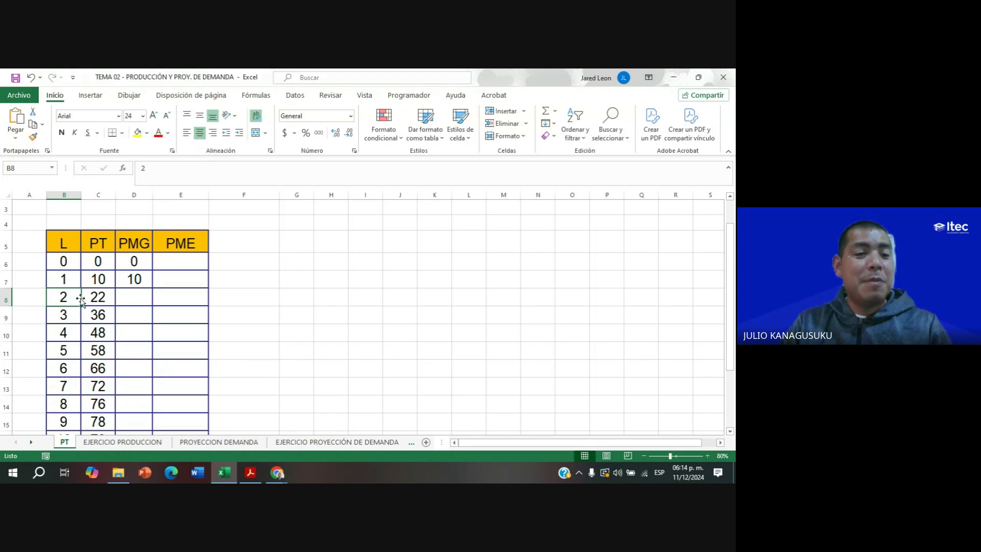
pyautogui.click(109, 283)
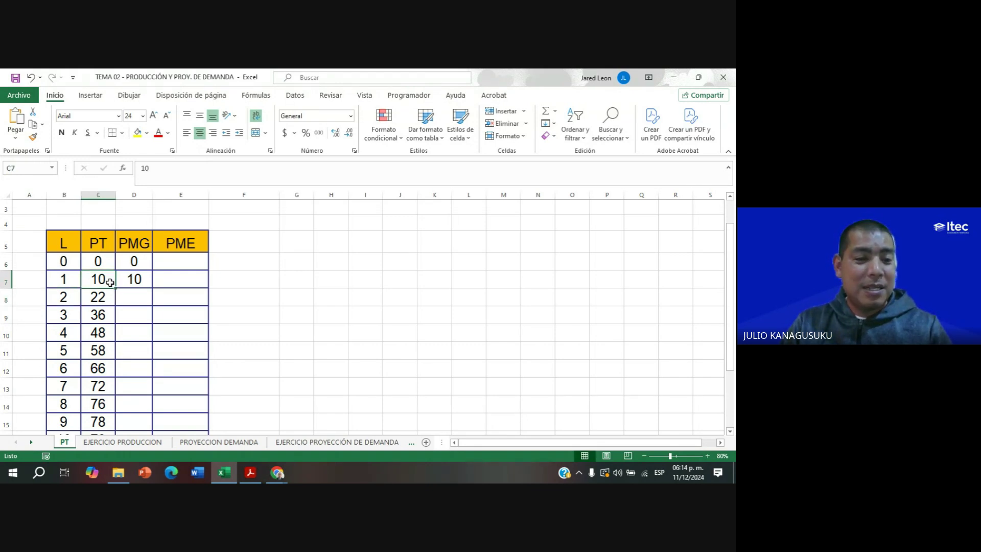
pyautogui.click(101, 296)
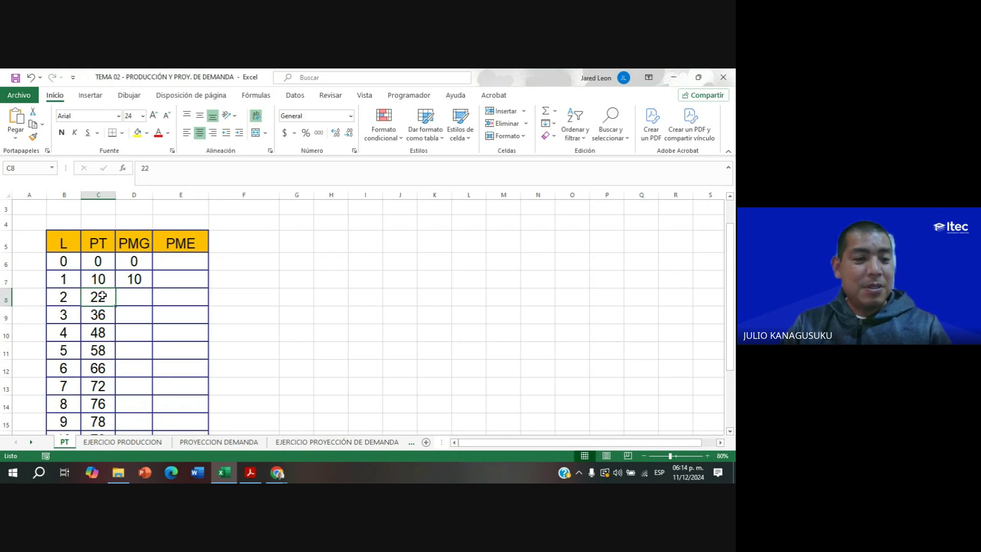
pyautogui.click(135, 297)
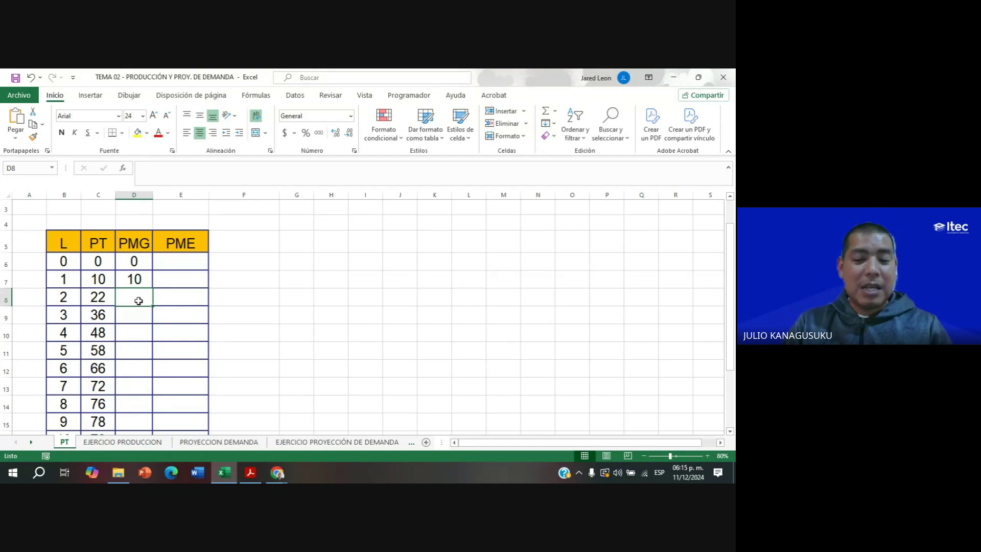
pyautogui.write('12')
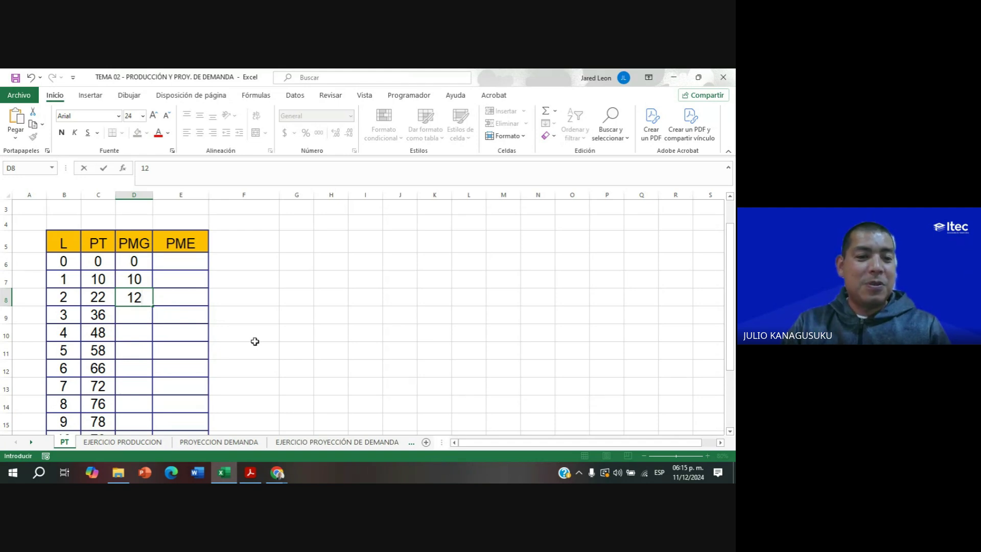
pyautogui.click(142, 315)
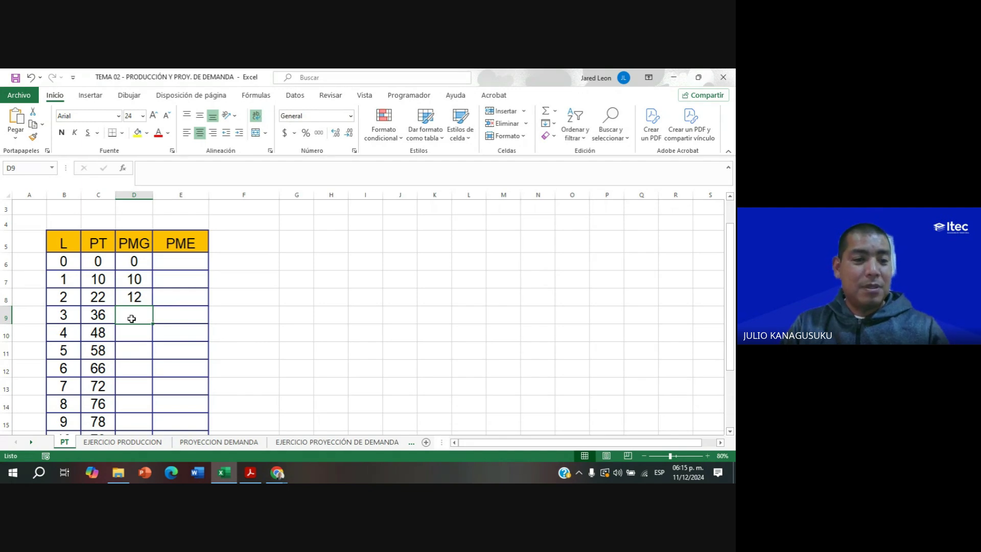
# Compare PT for L = 2 and L = 3 and enter 14 as the PMG value in cell D9.
pyautogui.click(71, 317)
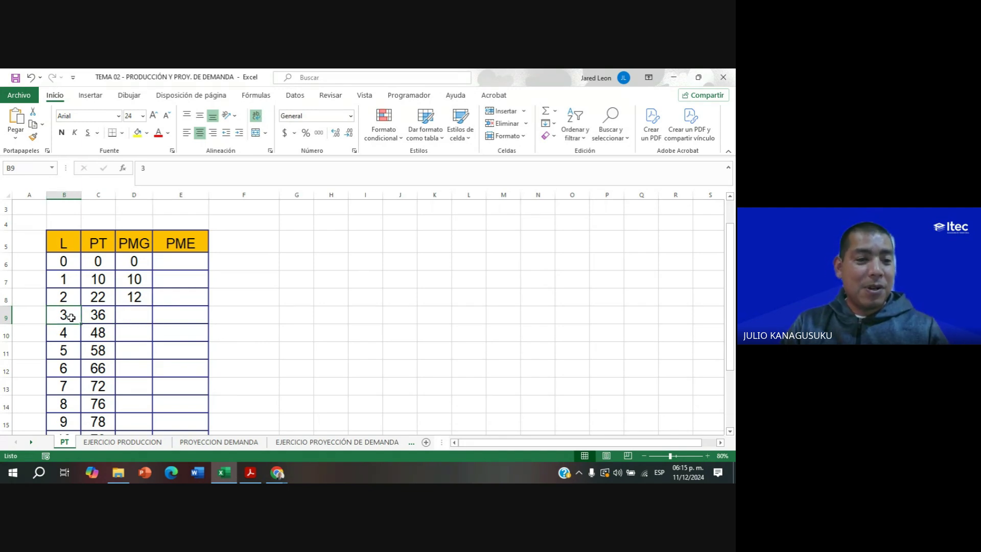
pyautogui.click(110, 300)
pyautogui.click(109, 314)
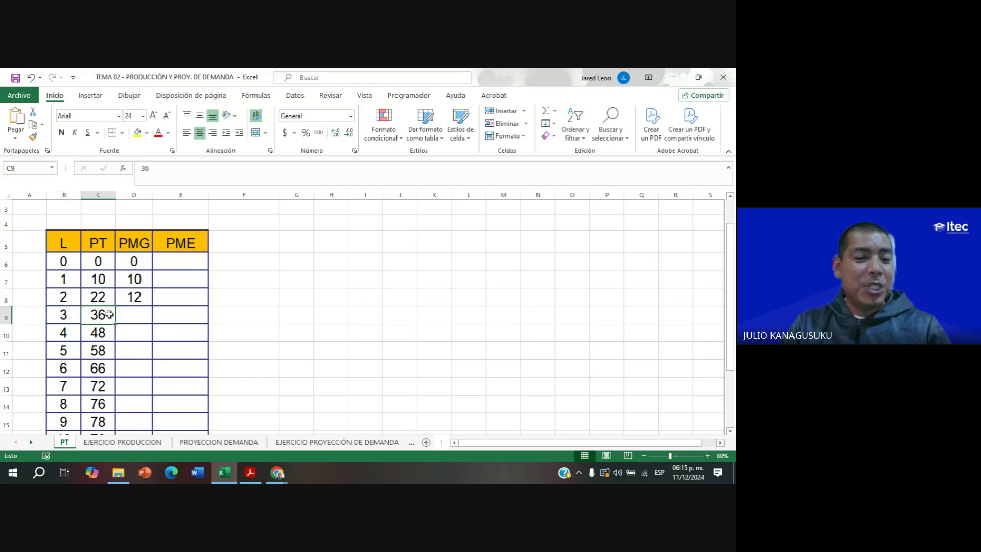
pyautogui.click(140, 320)
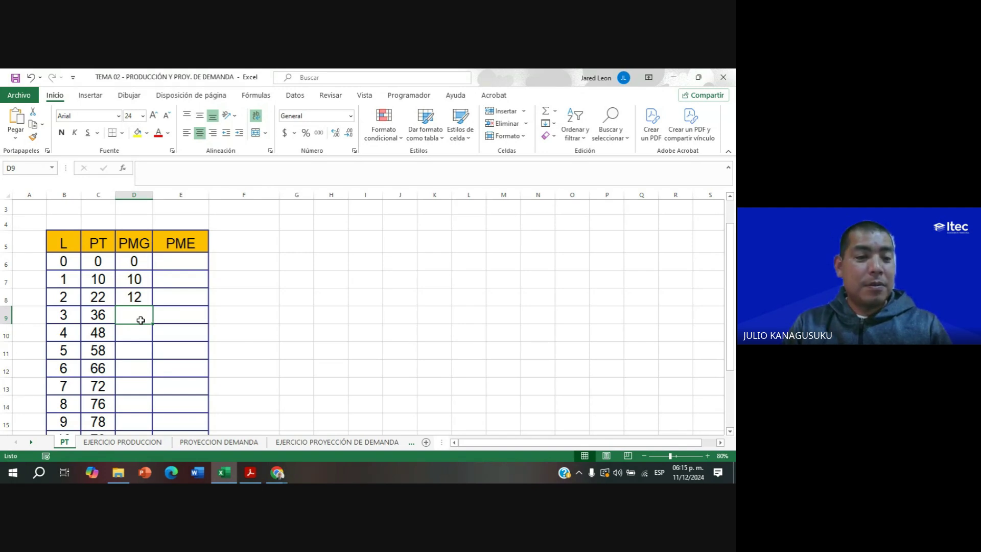
pyautogui.write('14')
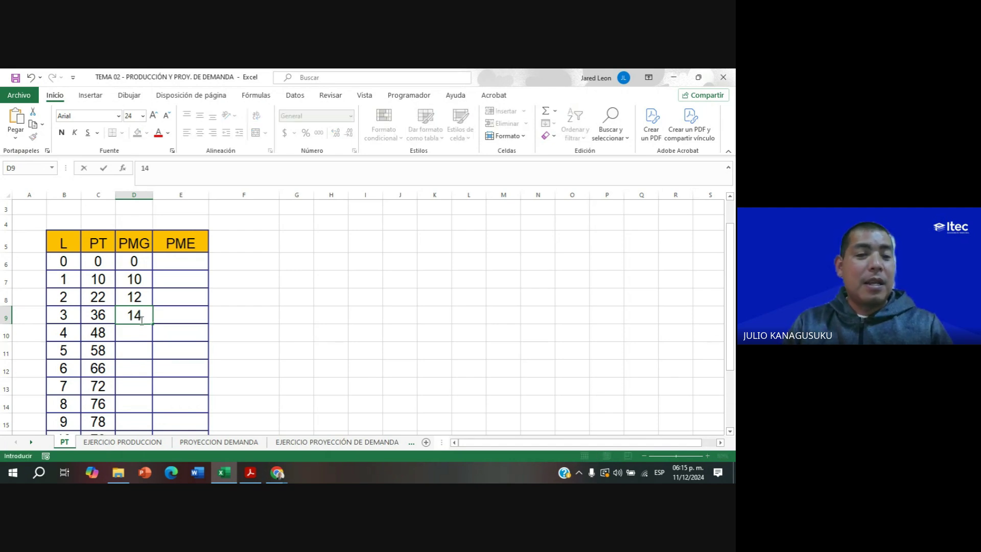
pyautogui.press('Return')
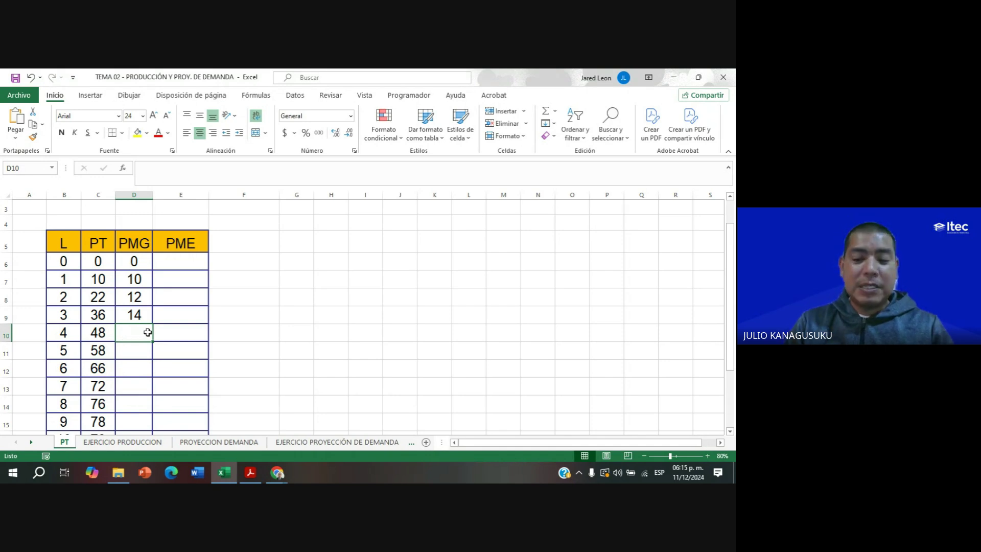
# Enter the PMG values 12, 10 and 8 in cells D10 to D12, the rows for L = 4 to 6.
pyautogui.write('12')
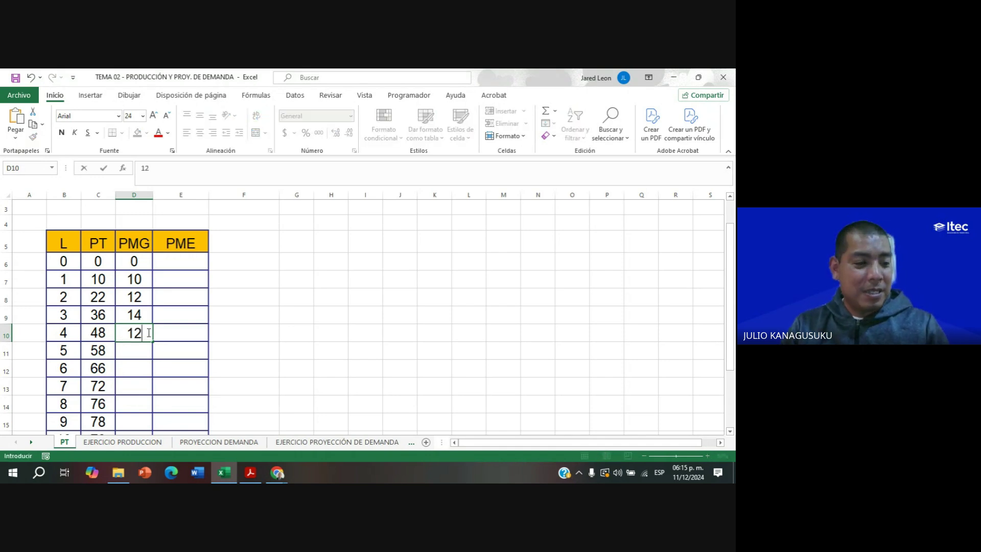
pyautogui.press('Return')
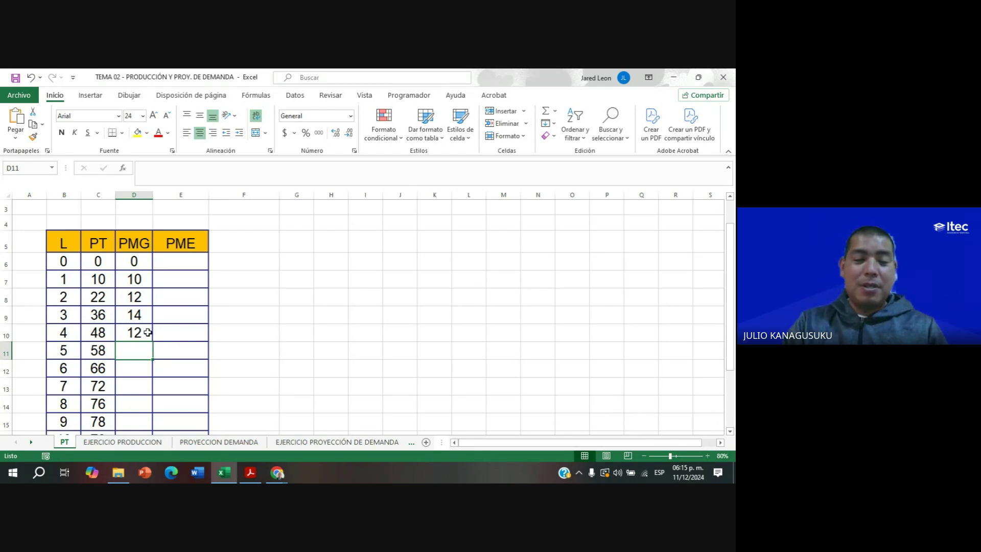
pyautogui.write('10')
pyautogui.press('Return')
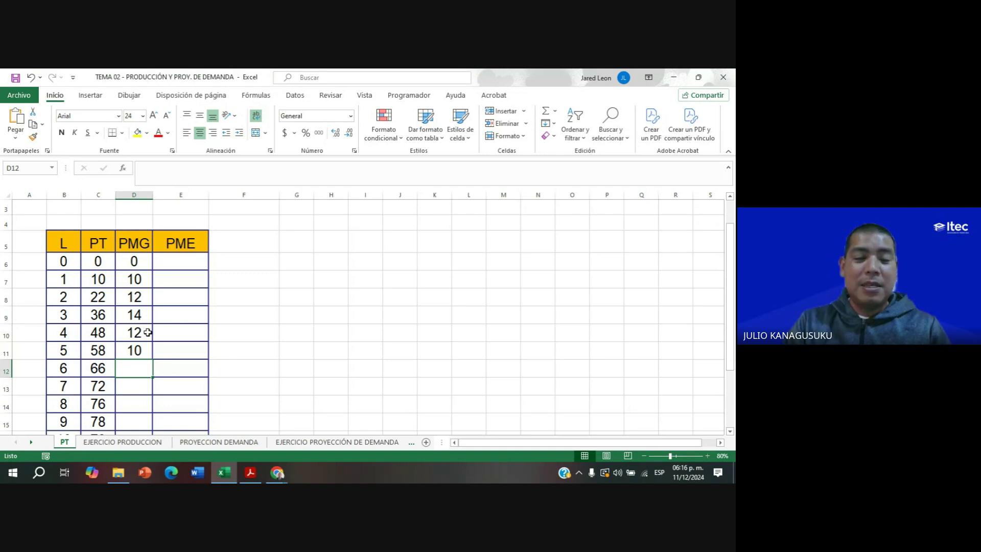
pyautogui.write('8')
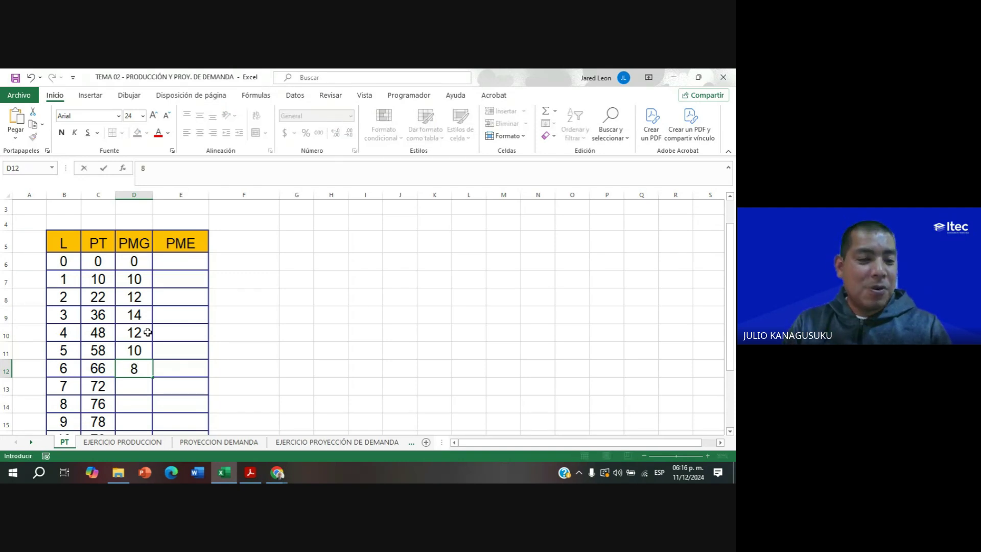
pyautogui.press('Return')
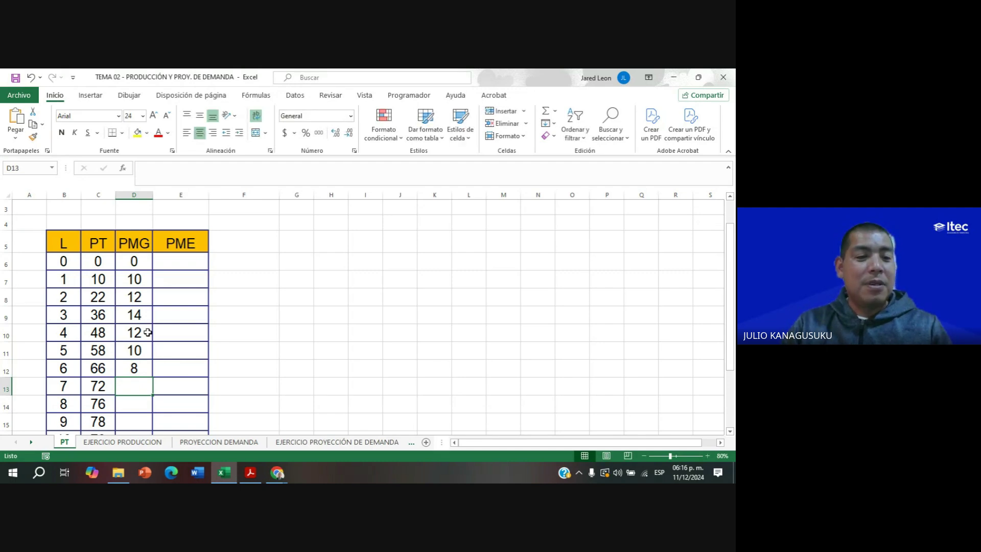
# Enter the PMG values 6 and 4 in cells D13 and D14, the rows for L = 7 and 8.
pyautogui.scroll(-1, 204, 350)
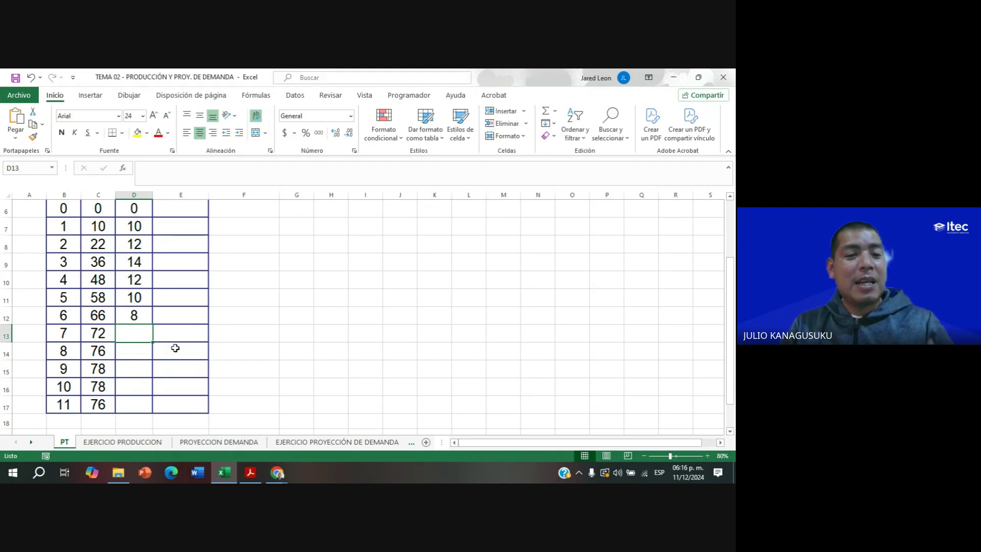
pyautogui.write('6')
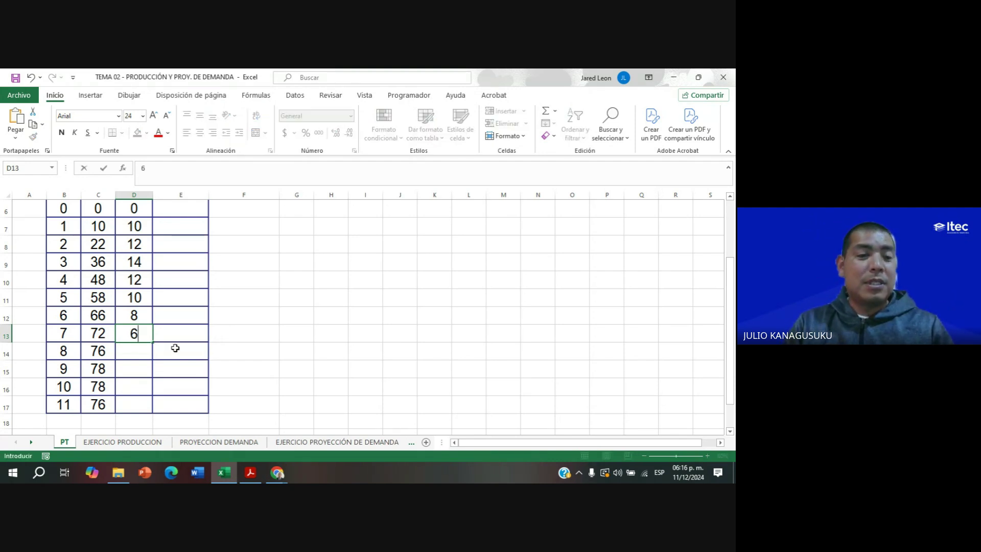
pyautogui.press('Return')
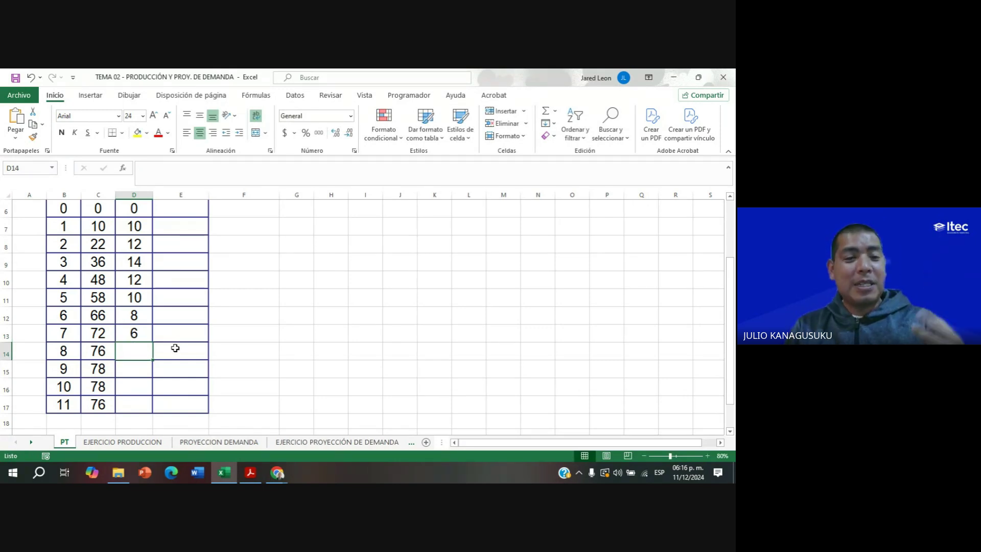
pyautogui.write('4')
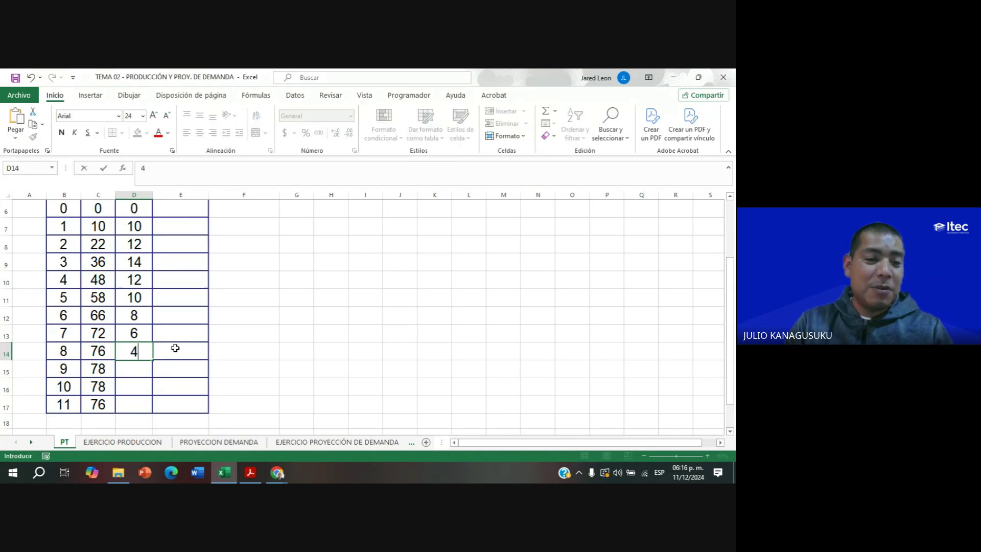
pyautogui.press('Return')
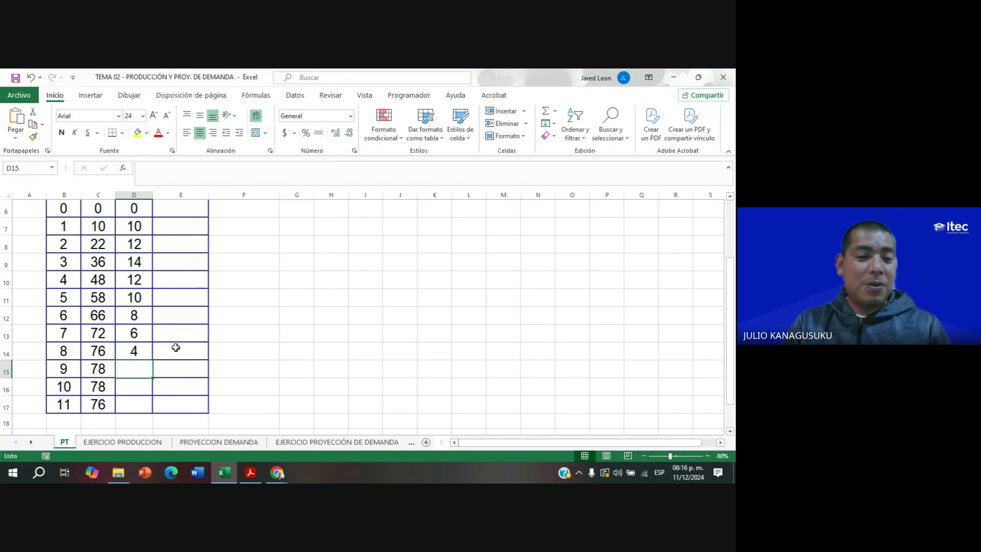
# Complete the PMG column with 2, 0 and -2 in cells D15 to D17, the rows for L = 9 to 11.
pyautogui.write('2')
pyautogui.press('Return')
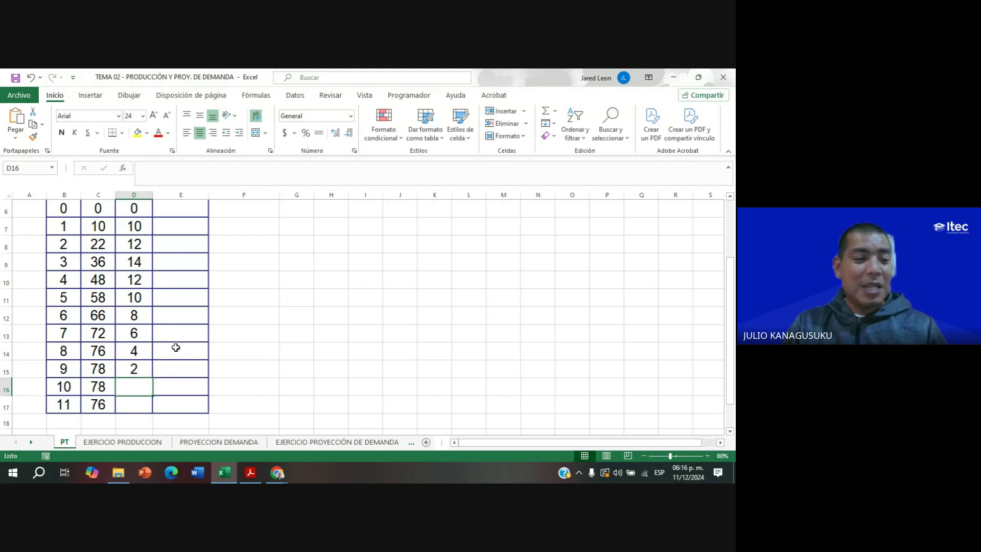
pyautogui.write('0')
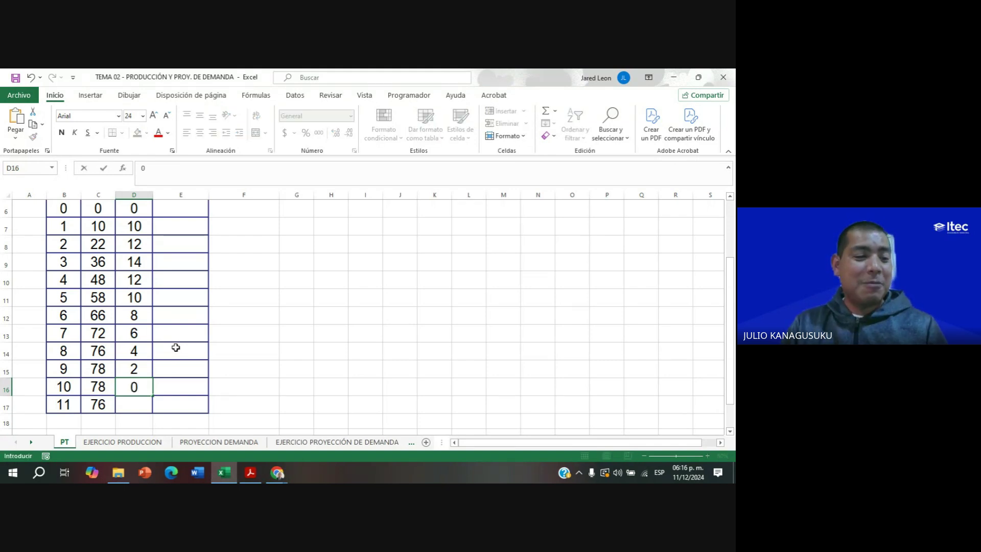
pyautogui.press('Return')
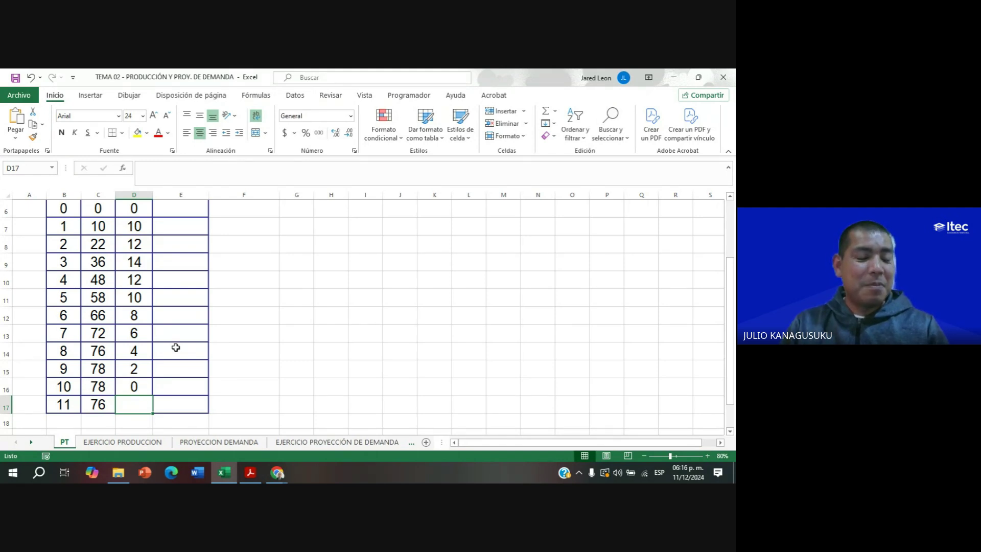
pyautogui.write('-2')
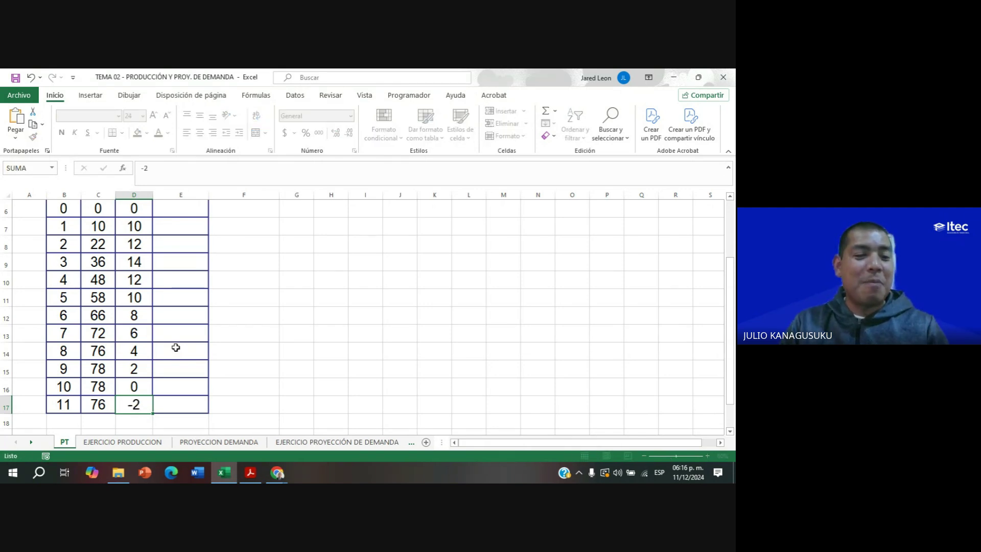
pyautogui.press('Return')
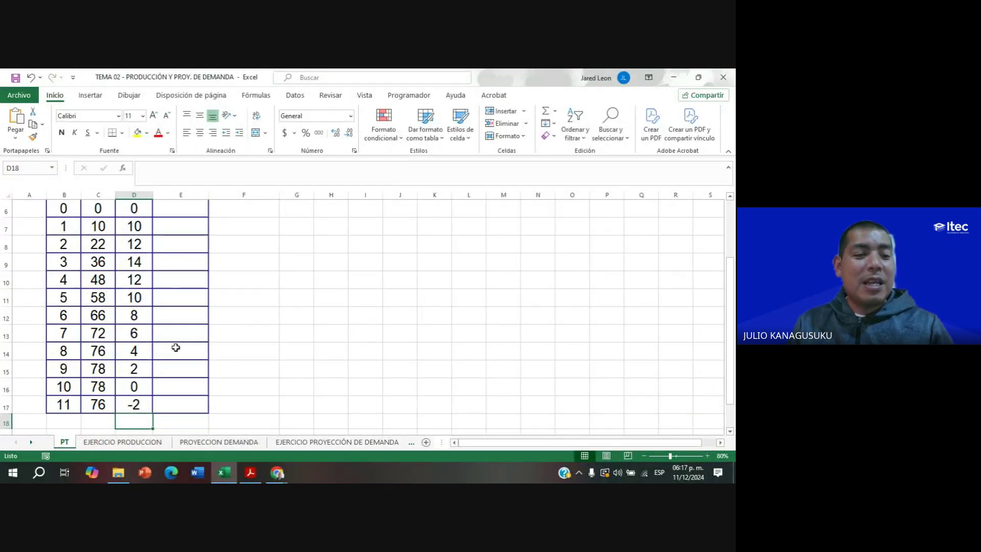
# Review the whole PMG column, selecting cells D7 to D9 to examine how the values change for L = 1 to 3.
pyautogui.scroll(1, 199, 322)
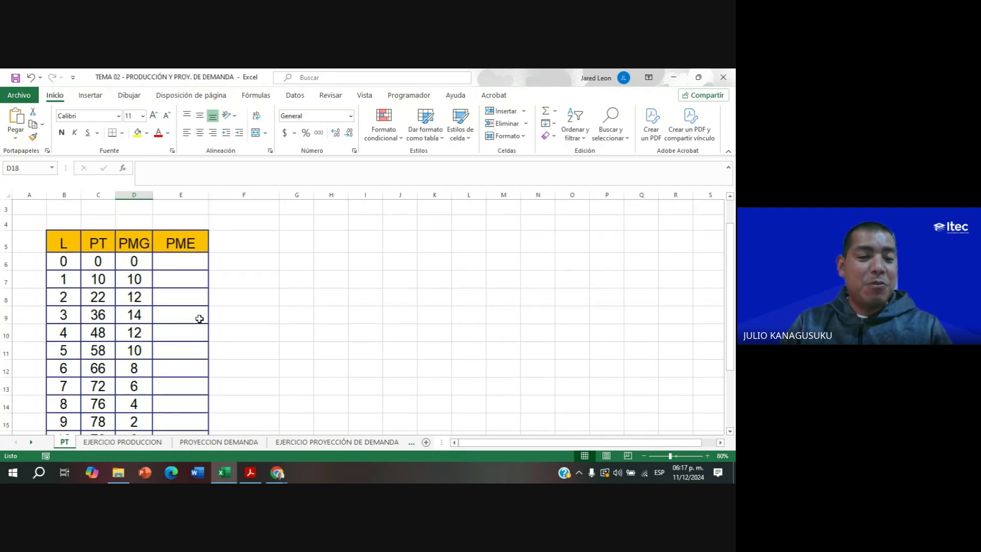
pyautogui.scroll(-1, 231, 336)
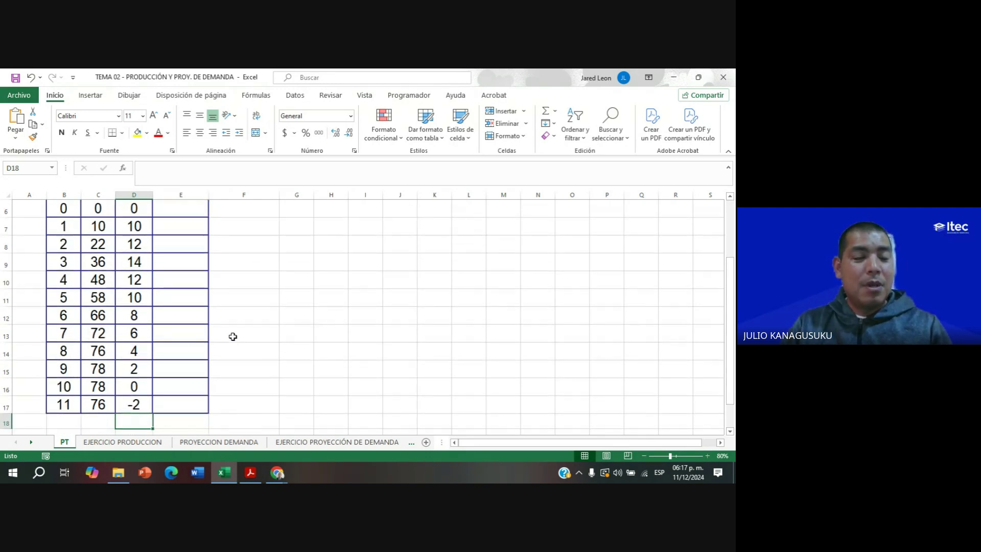
pyautogui.scroll(1, 203, 314)
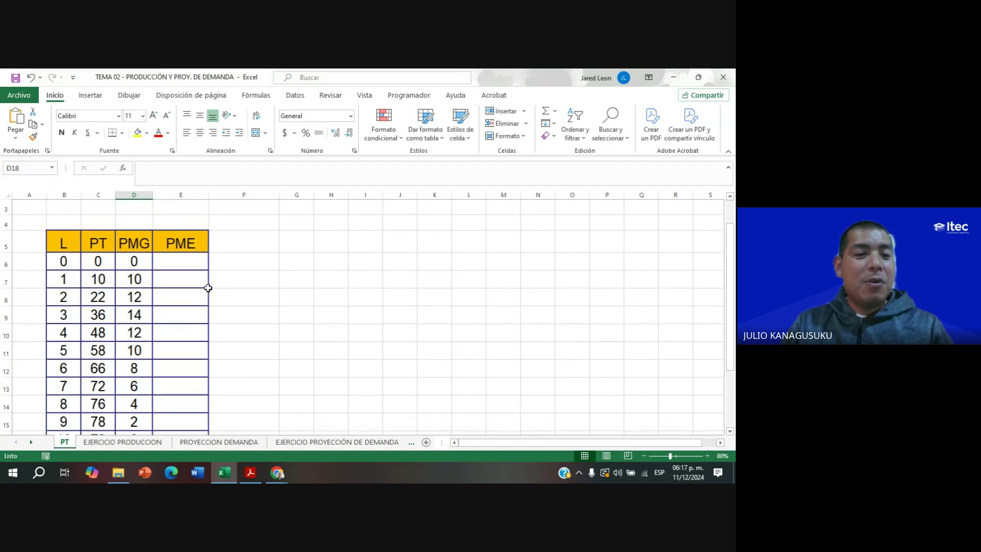
pyautogui.click(138, 280)
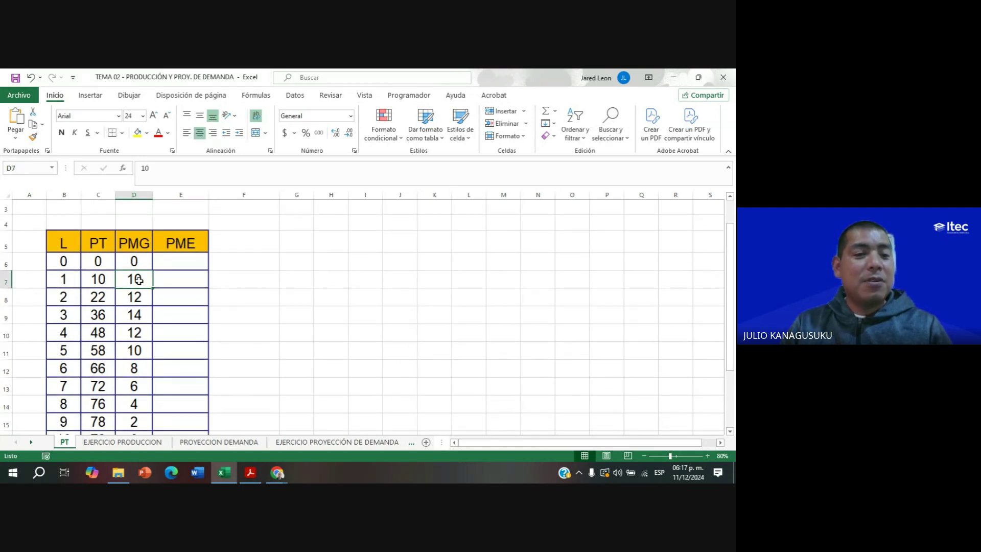
pyautogui.moveTo(145, 281); pyautogui.dragTo(145, 322)
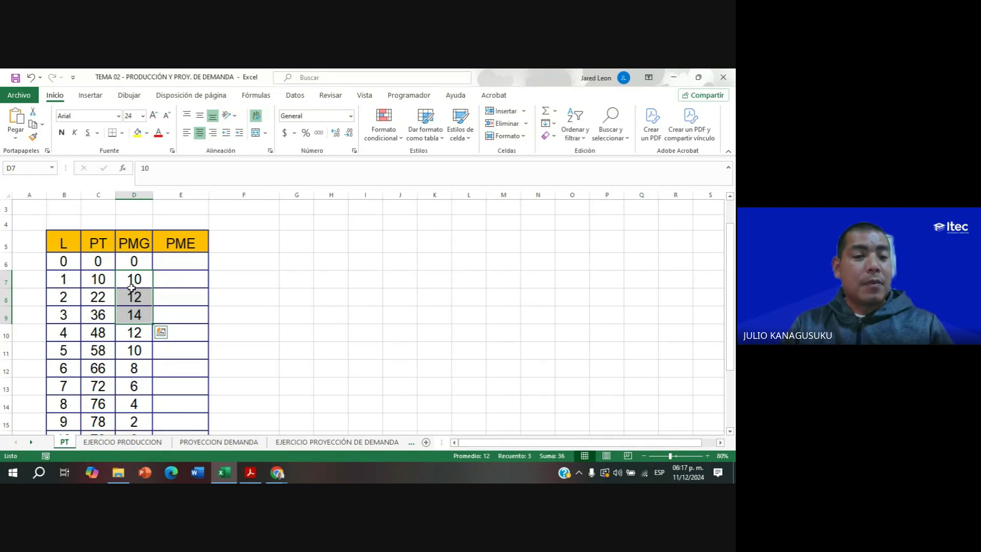
pyautogui.scroll(-1, 143, 287)
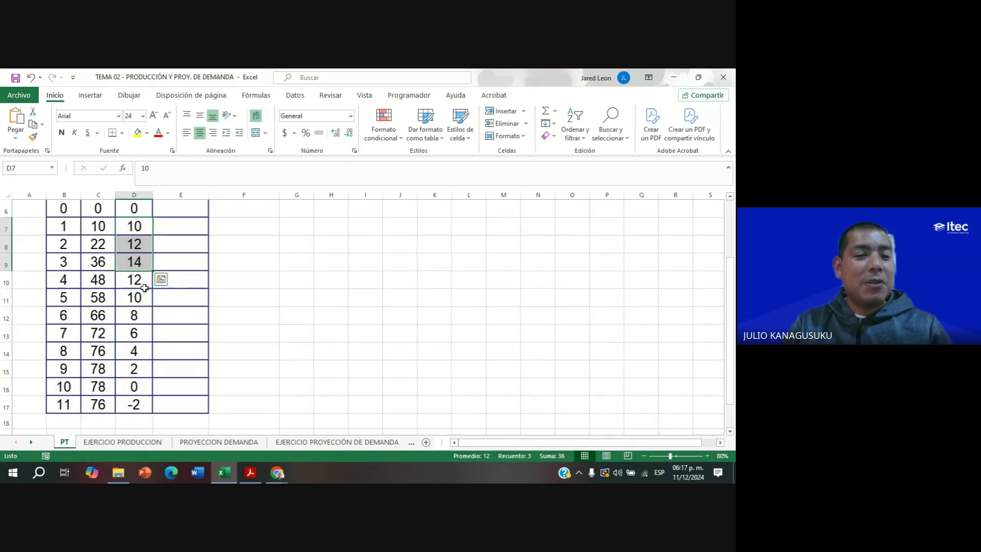
# Examine how the PMG values change from L = 4 down to L = 11, selecting cells in D10 to D17.
pyautogui.moveTo(143, 287); pyautogui.dragTo(143, 314)
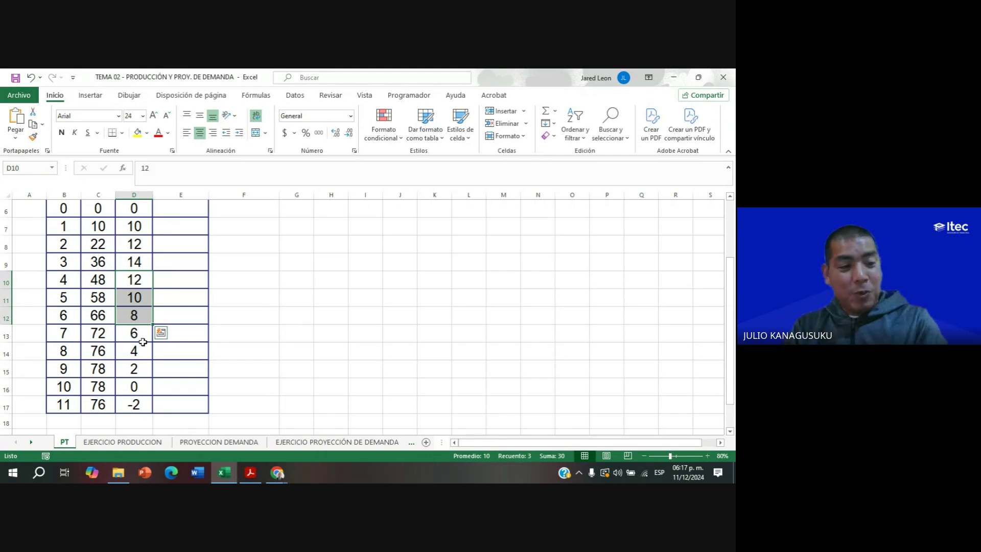
pyautogui.click(141, 338)
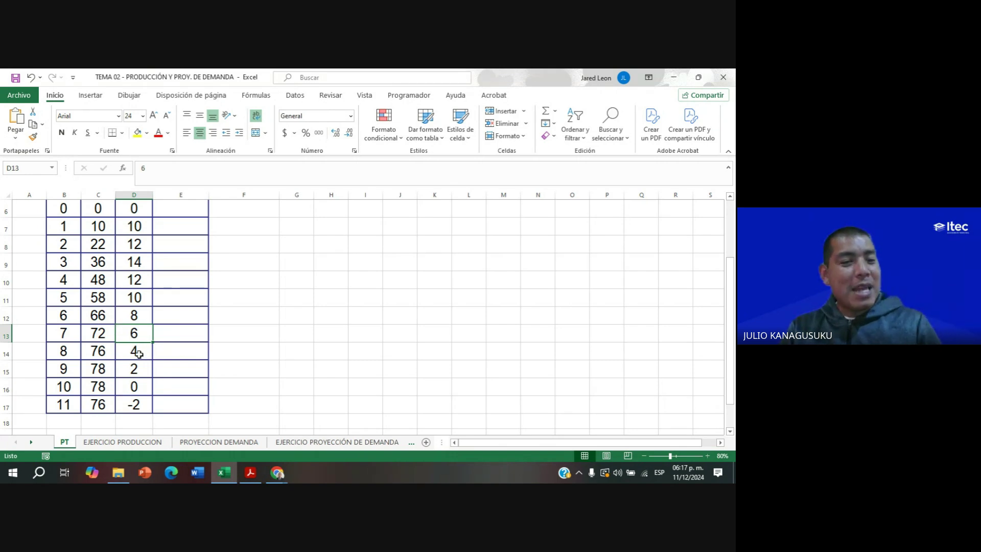
pyautogui.scroll(-2, 137, 350)
pyautogui.scroll(1, 136, 343)
pyautogui.scroll(1, 137, 335)
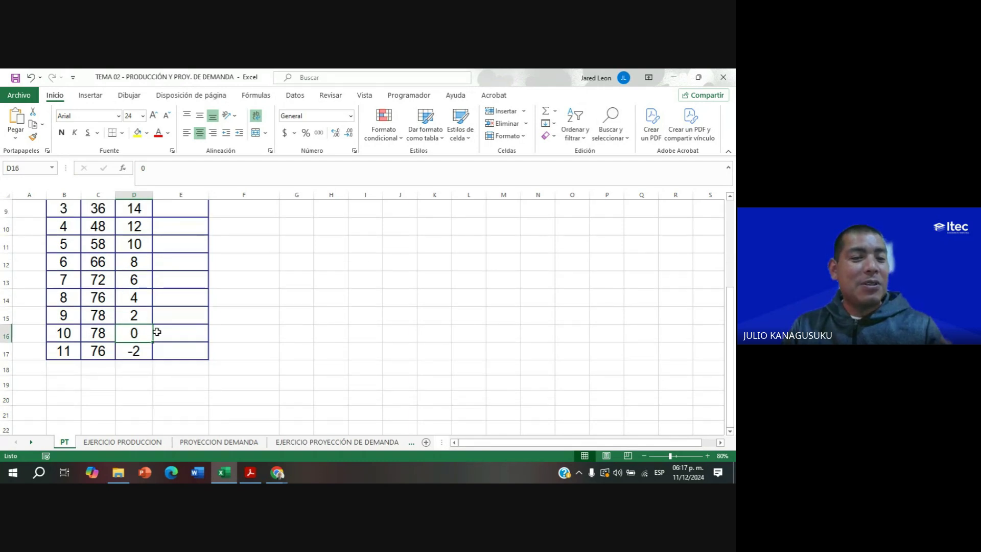
pyautogui.click(143, 357)
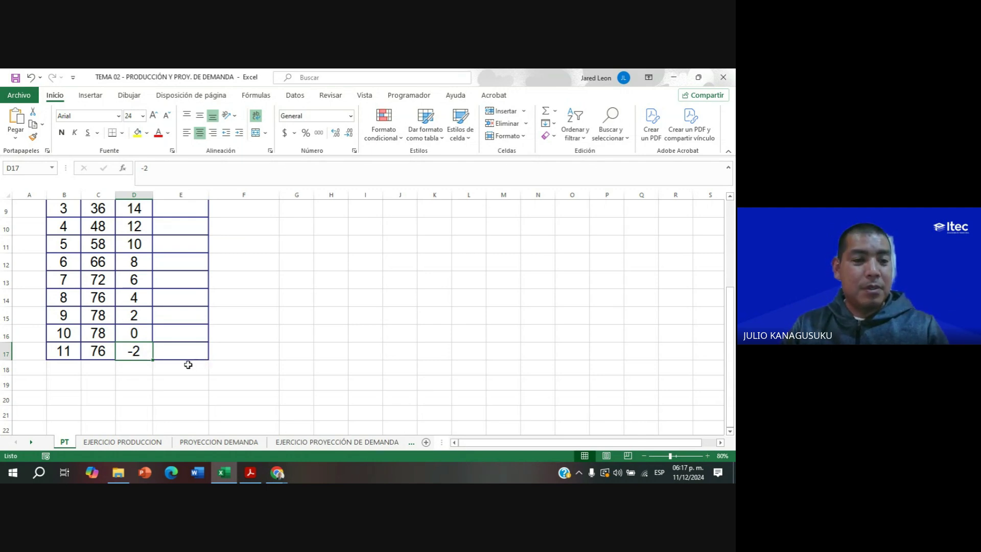
pyautogui.scroll(1, 188, 364)
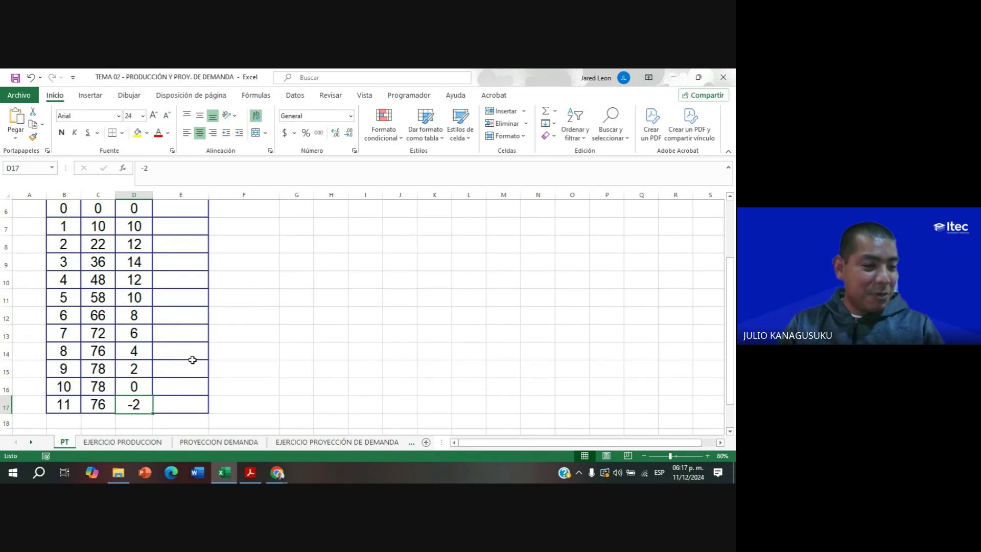
pyautogui.scroll(1, 193, 355)
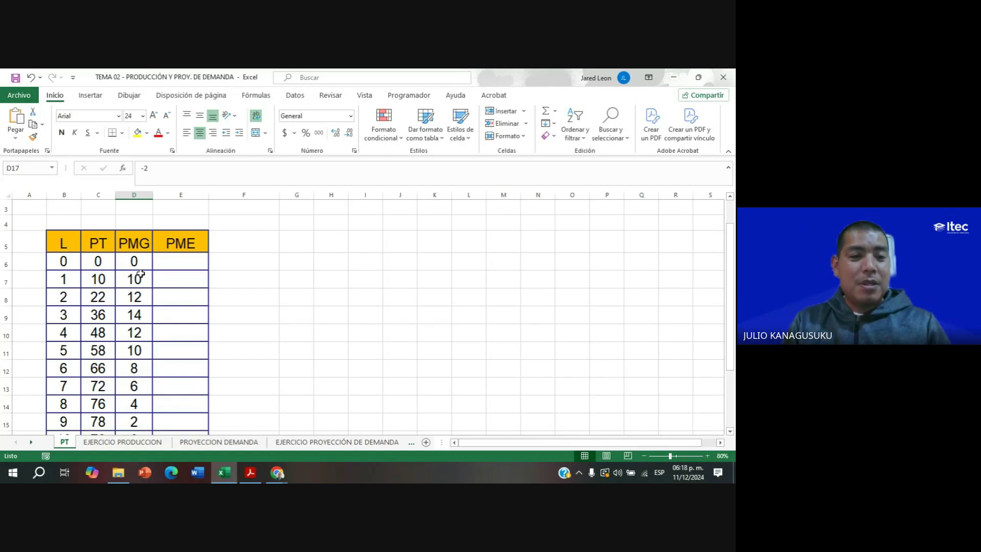
pyautogui.scroll(-1, 137, 276)
pyautogui.scroll(1, 168, 284)
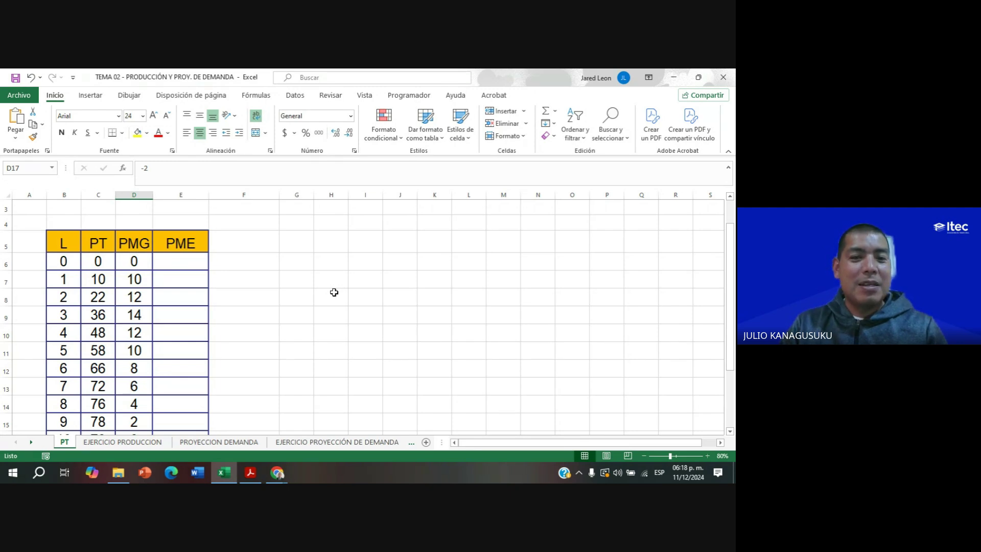
# Widen column H to several times its width and enter the heading "LEY DE RENDIMIENTOS DECRECIENTES" in cell H5.
pyautogui.click(331, 245)
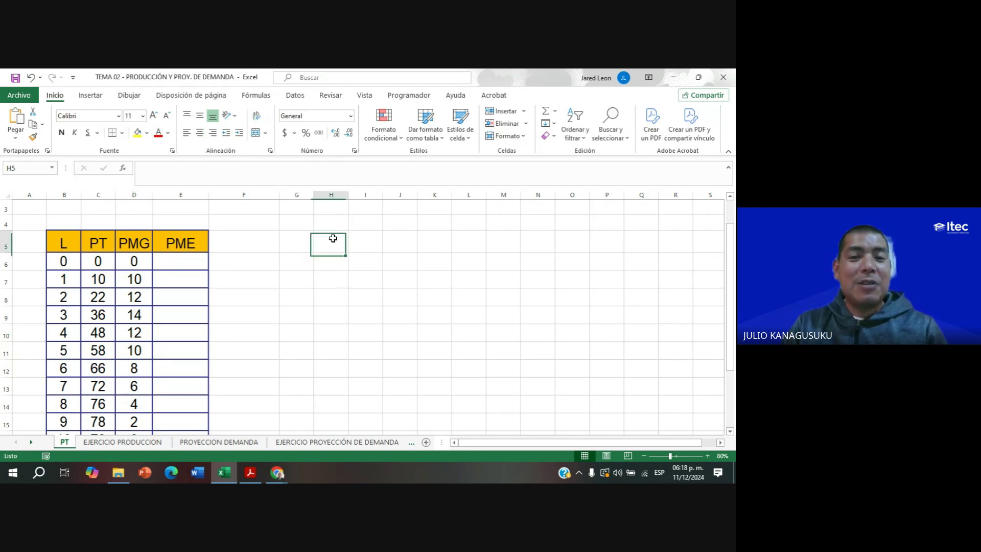
pyautogui.moveTo(348, 195); pyautogui.dragTo(359, 195)
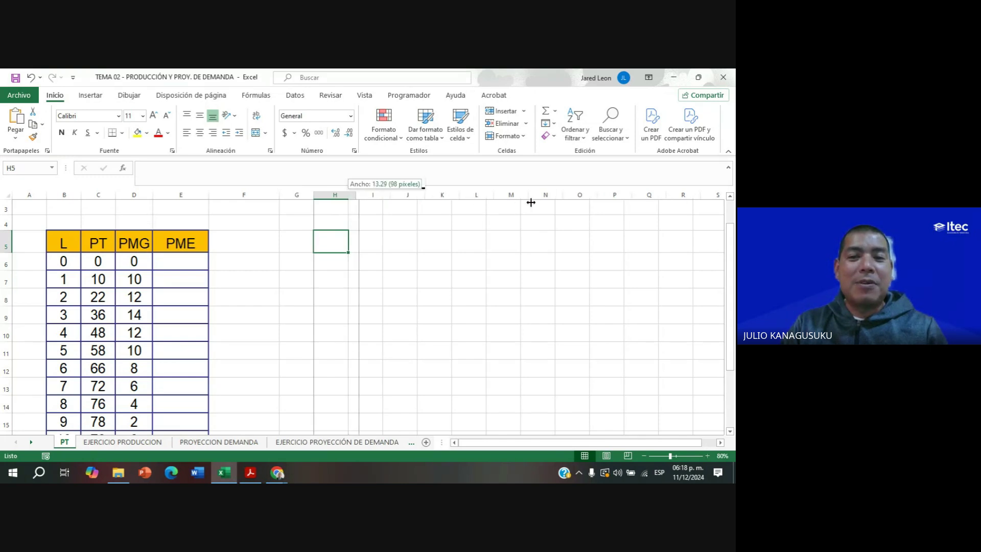
pyautogui.moveTo(531, 203); pyautogui.dragTo(531, 203)
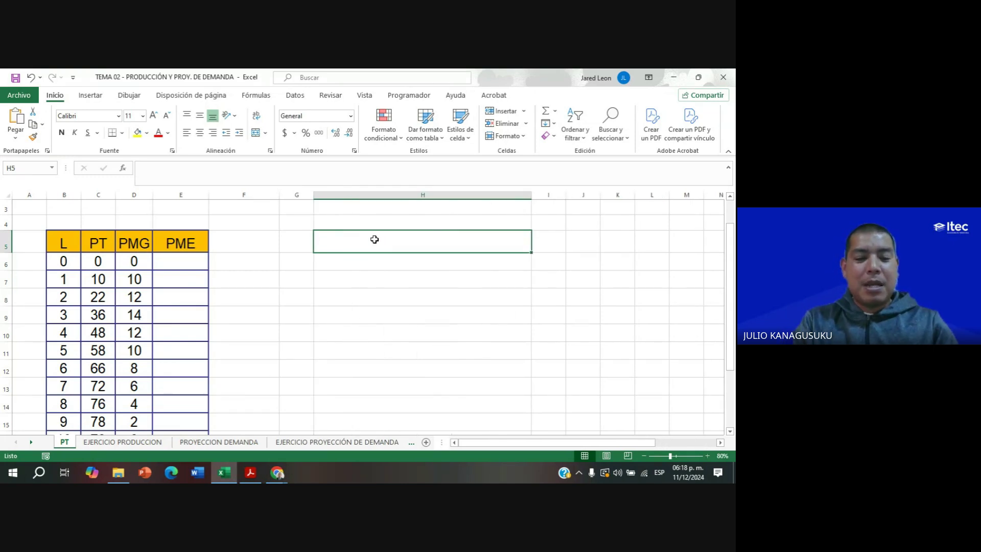
pyautogui.write('LEY DE REND')
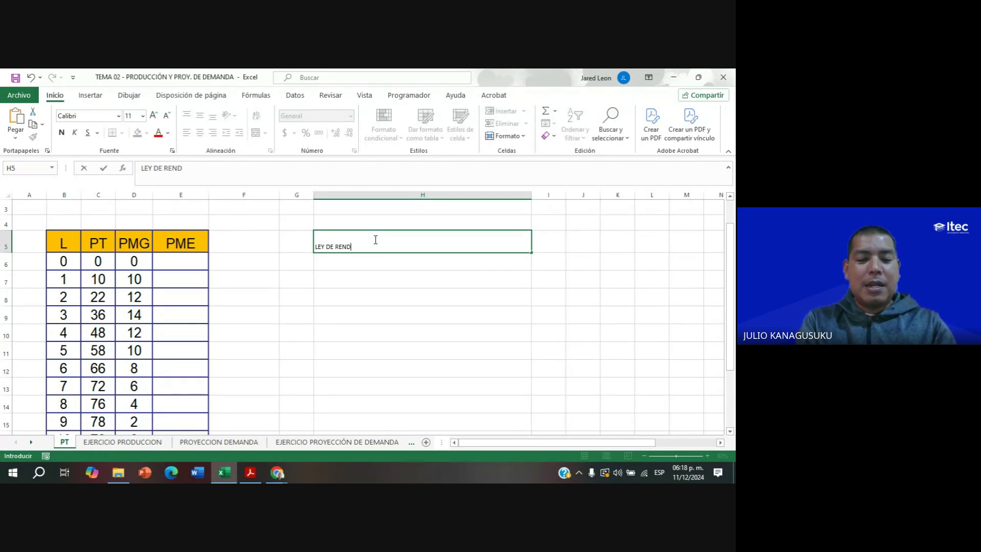
pyautogui.write('IMIENTOS DECRE')
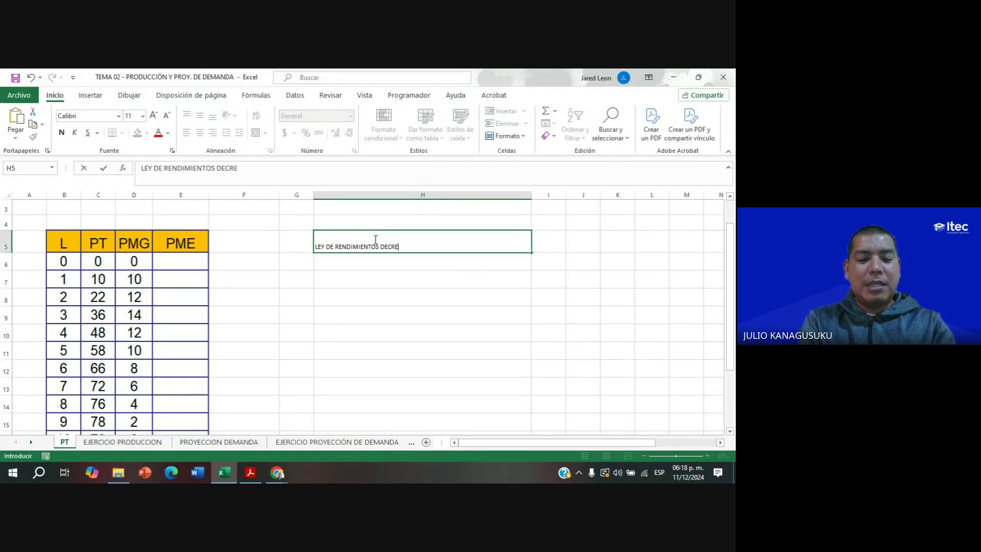
pyautogui.write('CIENTES')
pyautogui.hotkey('ctrl', 'Return')
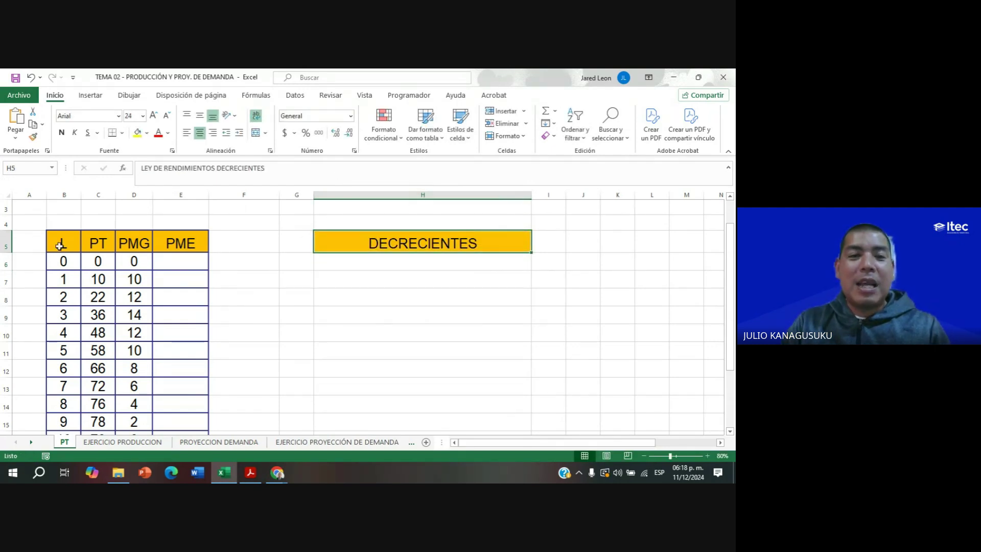
# Increase the height of row 5 to fit two lines, and give heading cell H5 a border and middle vertical alignment.
pyautogui.moveTo(13, 229); pyautogui.dragTo(6, 268)
pyautogui.click(423, 340)
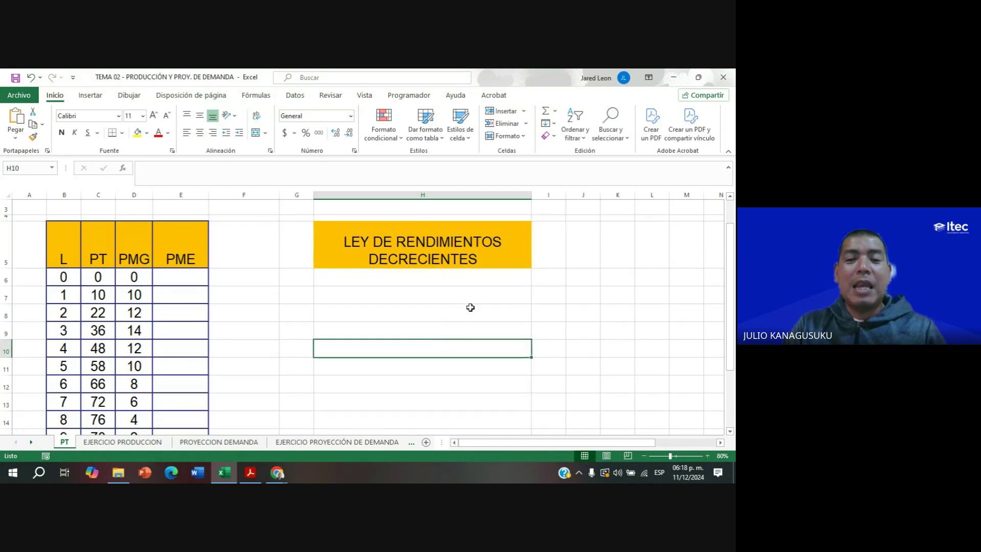
pyautogui.click(474, 259)
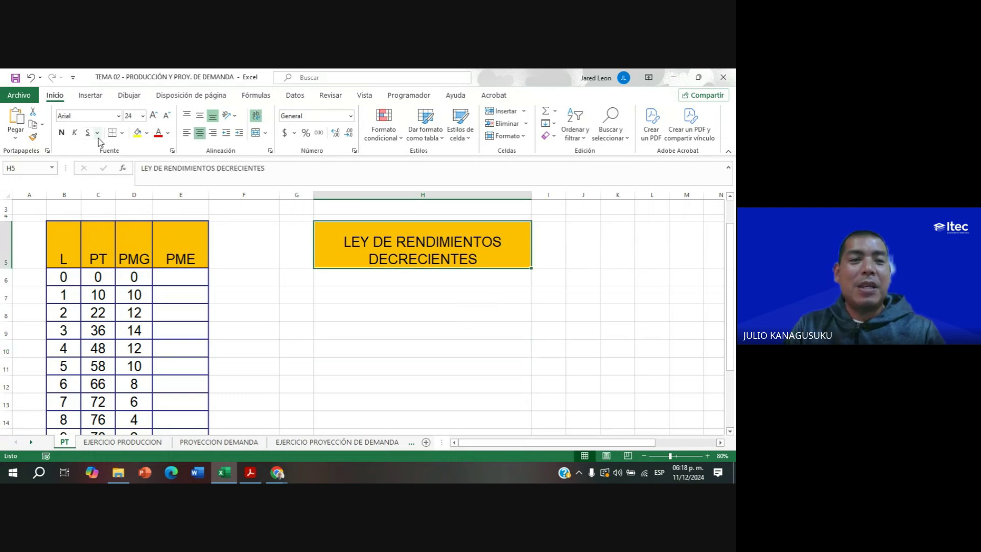
pyautogui.click(122, 132)
pyautogui.click(240, 291)
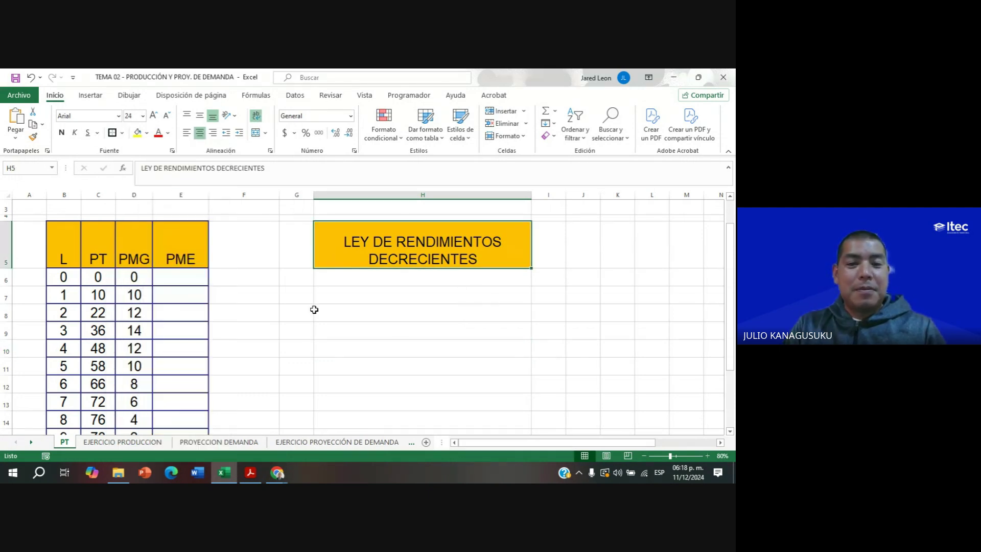
pyautogui.click(399, 327)
pyautogui.click(414, 259)
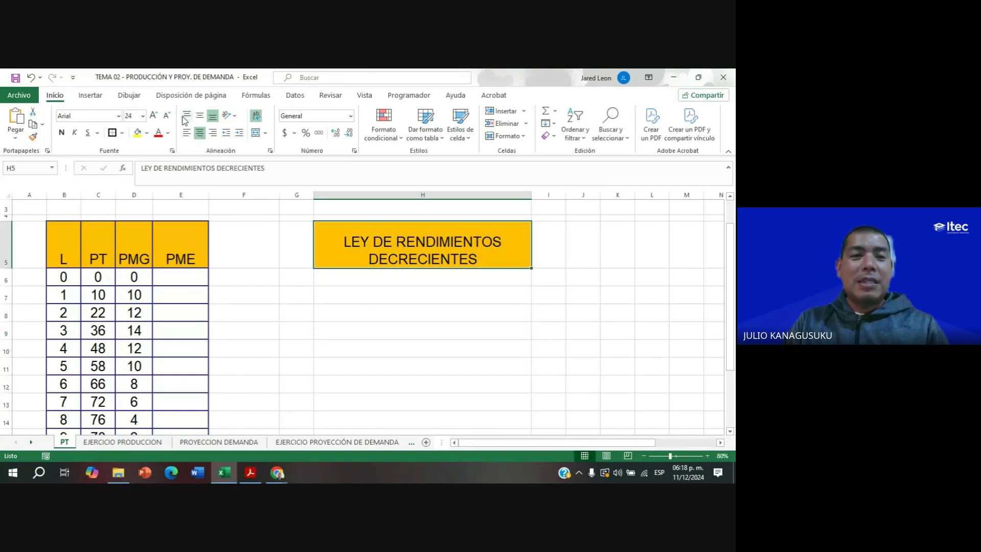
pyautogui.click(200, 115)
pyautogui.click(419, 312)
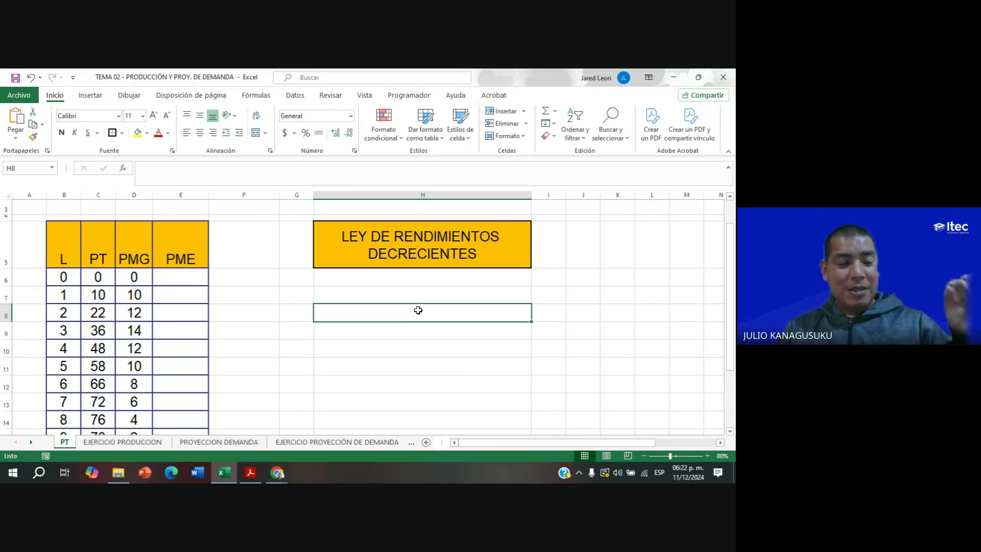
# Widen column I and enter the heading "ECONOMÍA DE ESCALA" in cell I5.
pyautogui.click(551, 253)
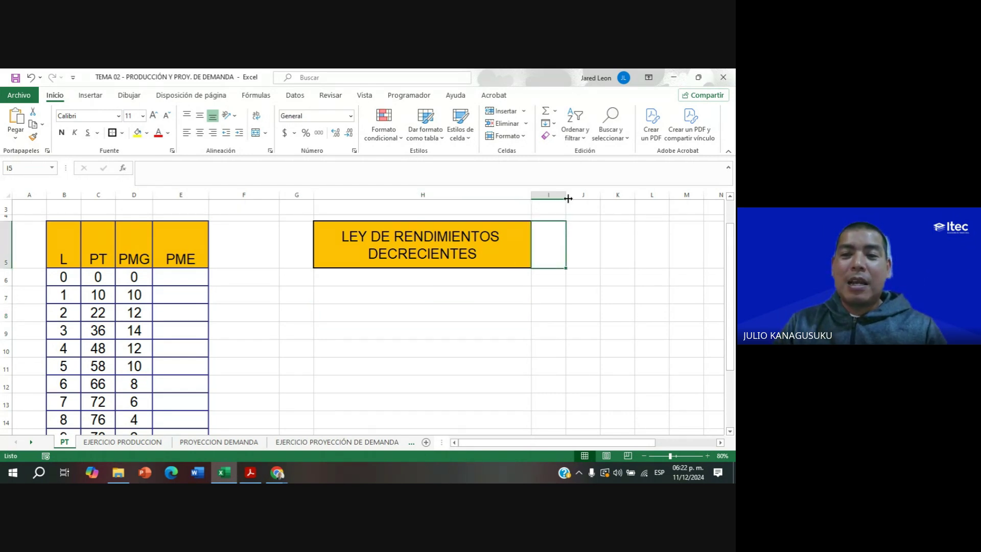
pyautogui.moveTo(567, 198); pyautogui.dragTo(703, 221)
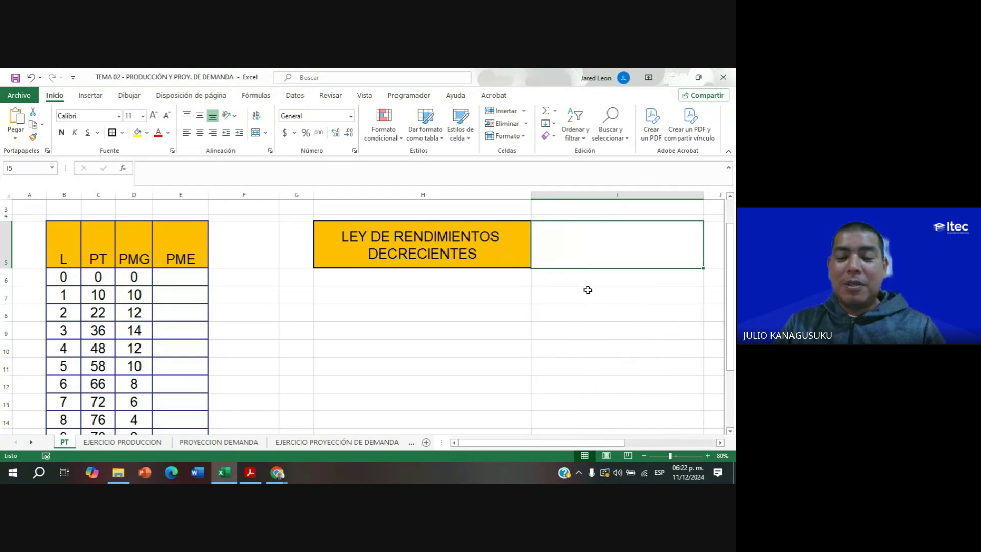
pyautogui.write('EC')
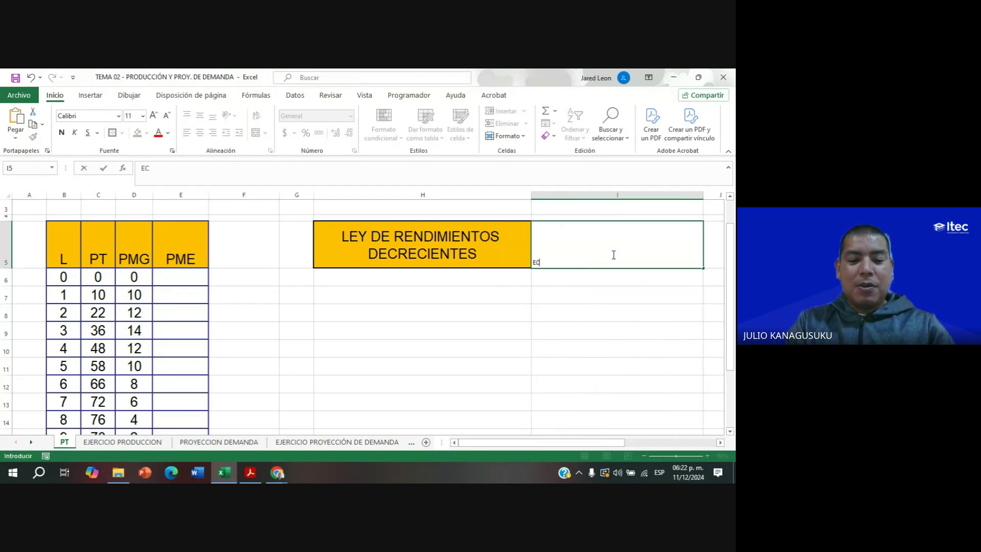
pyautogui.write('ONOMÍAS ')
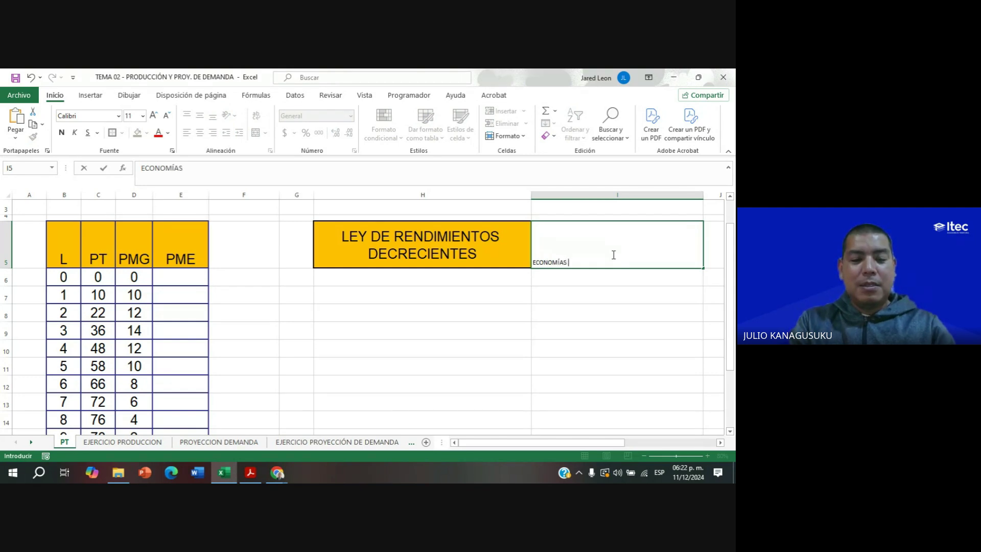
pyautogui.write('DE ESCALA')
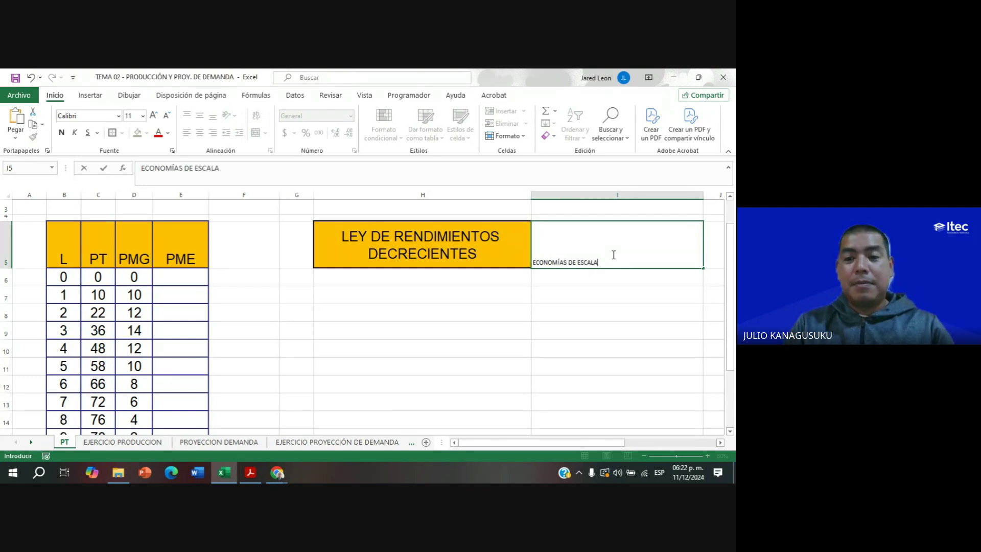
pyautogui.click(568, 262)
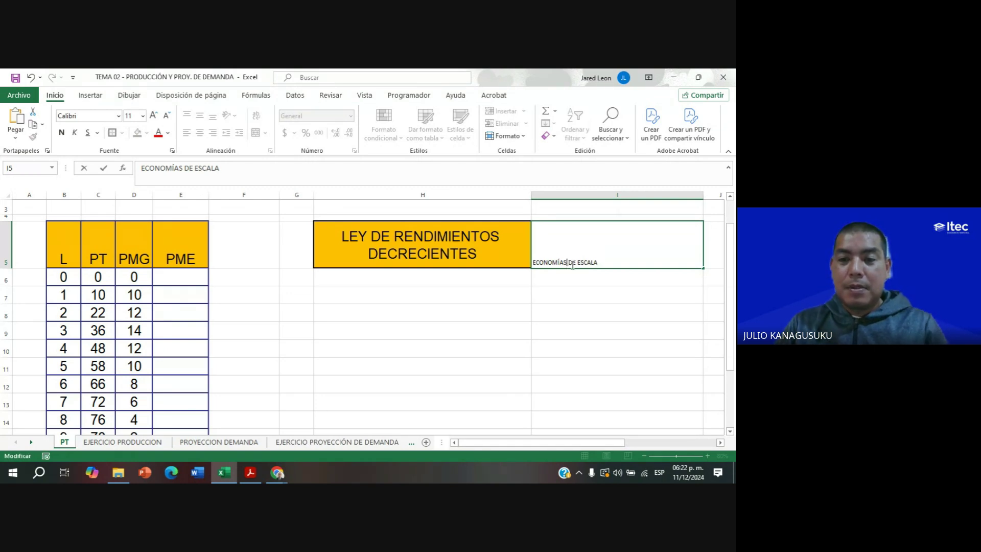
pyautogui.press('BackSpace')
pyautogui.click(584, 280)
pyautogui.click(580, 265)
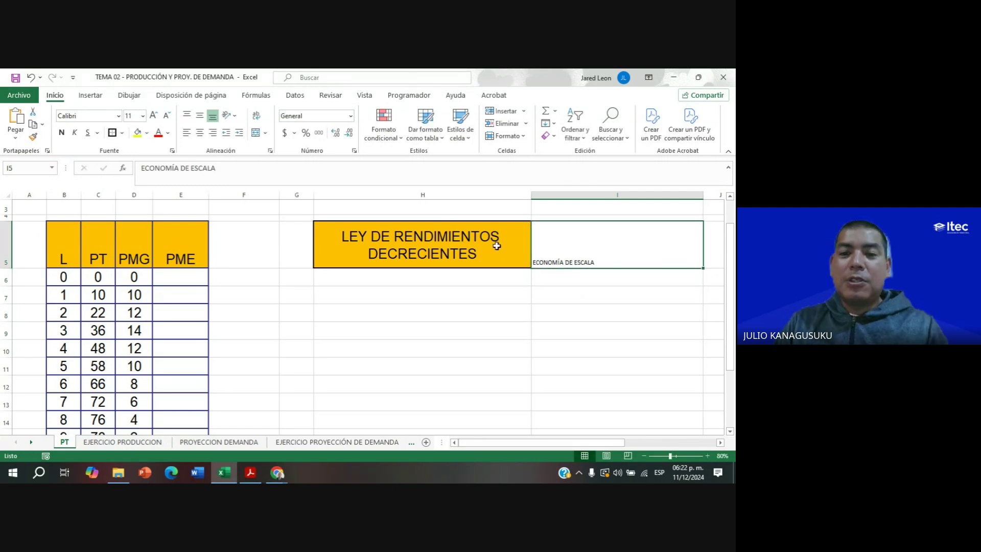
# Copy the formatting of heading cell H5 onto cell I5.
pyautogui.click(464, 239)
pyautogui.click(33, 136)
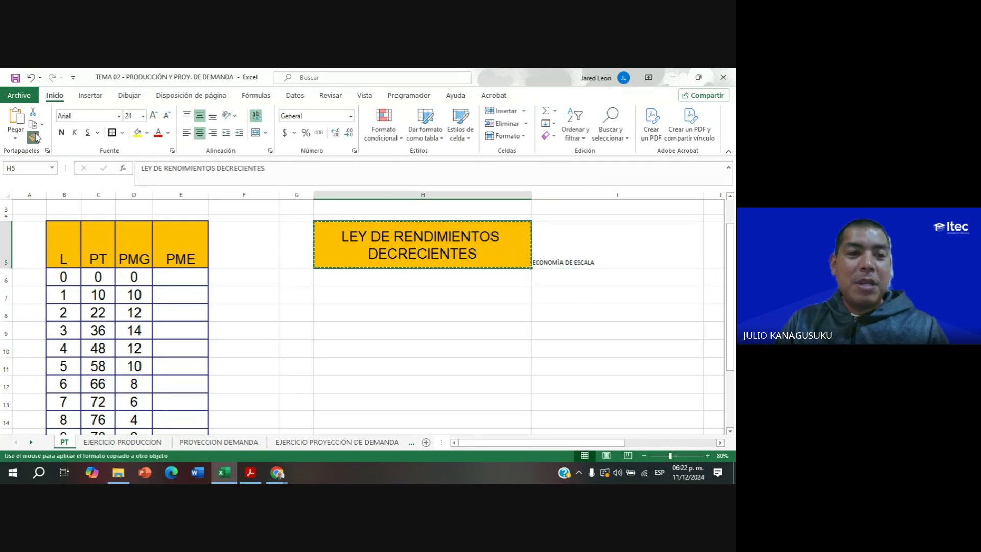
pyautogui.click(562, 245)
pyautogui.click(560, 282)
pyautogui.click(558, 333)
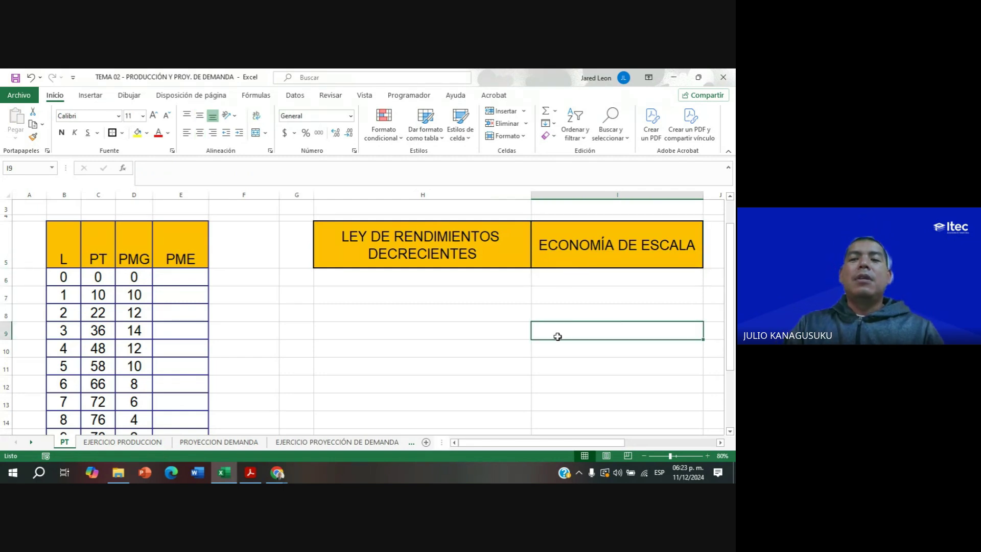
pyautogui.click(598, 263)
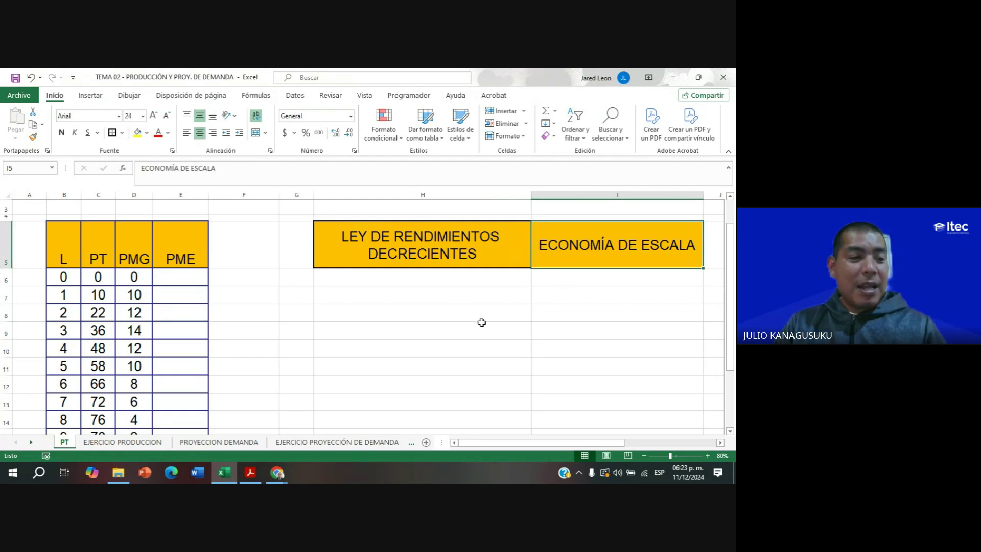
# Delete columns H and I, which hold the two concept headings.
pyautogui.click(459, 314)
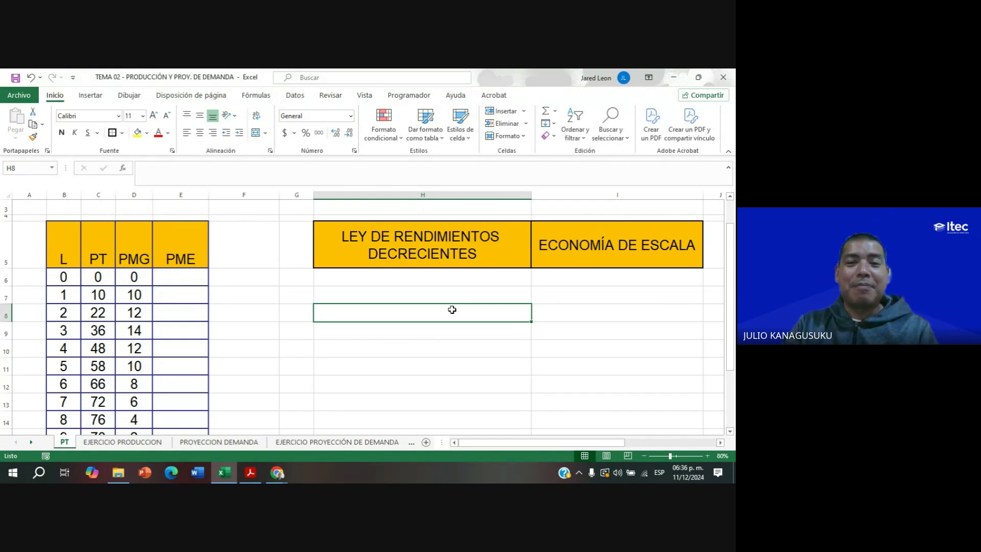
pyautogui.moveTo(516, 196); pyautogui.dragTo(585, 205)
pyautogui.rightClick(597, 197)
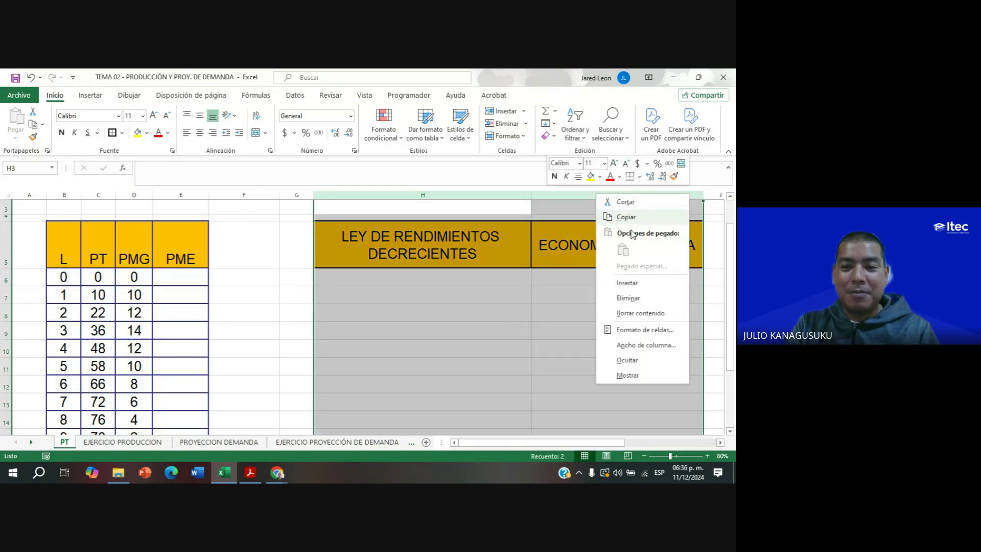
pyautogui.click(628, 298)
pyautogui.click(358, 333)
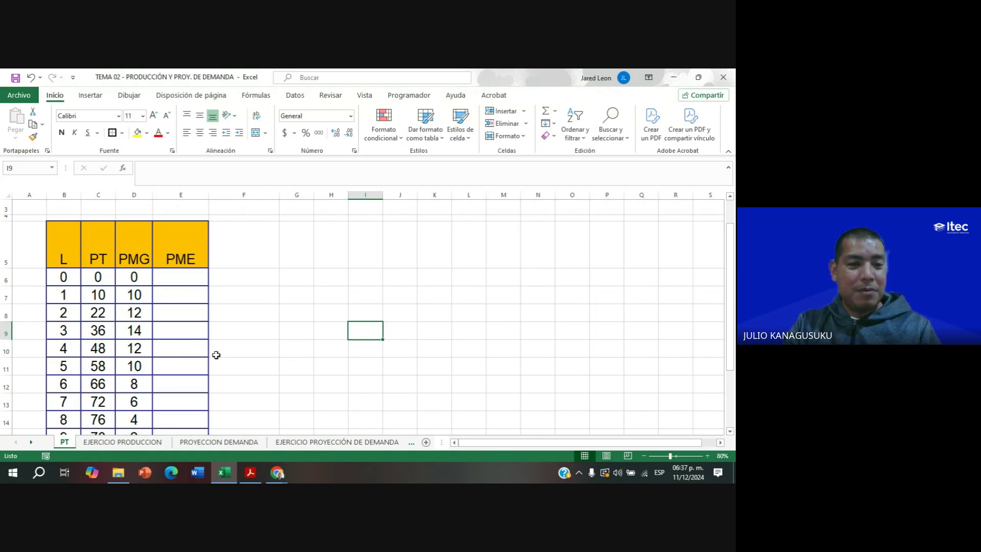
# Review the PMG column again, starting from cell D7 for L = 1 and continuing to L = 11.
pyautogui.scroll(-1, 216, 355)
pyautogui.scroll(1, 216, 355)
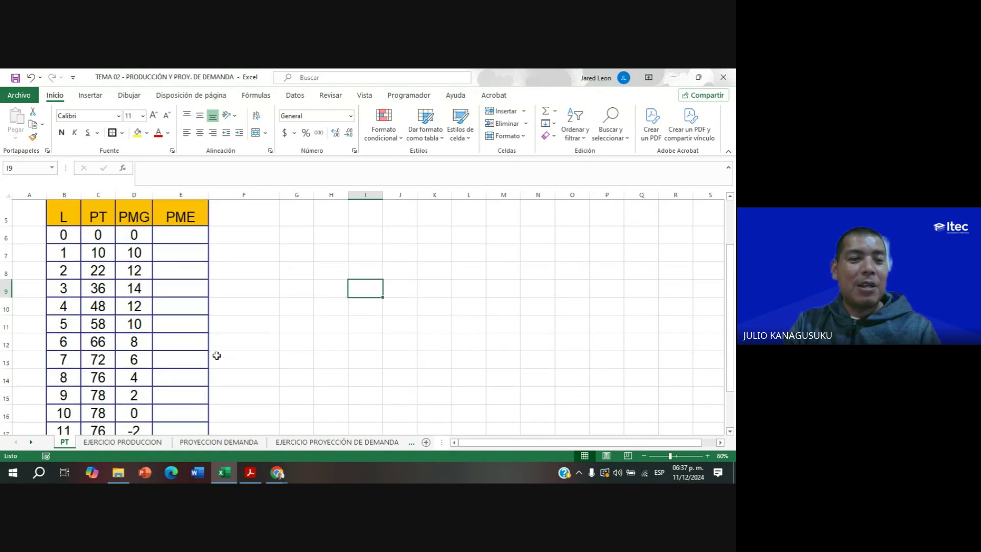
pyautogui.click(140, 300)
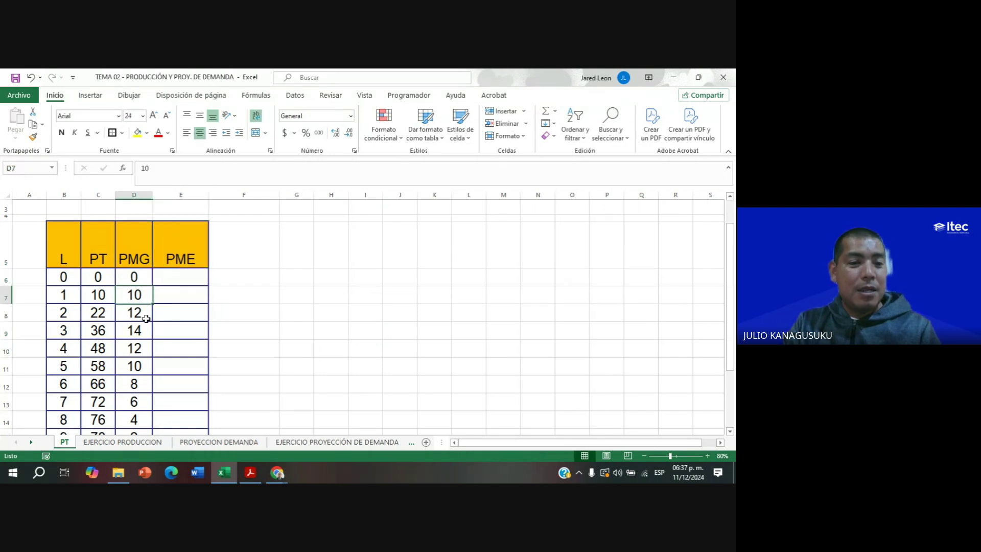
pyautogui.scroll(-1, 146, 319)
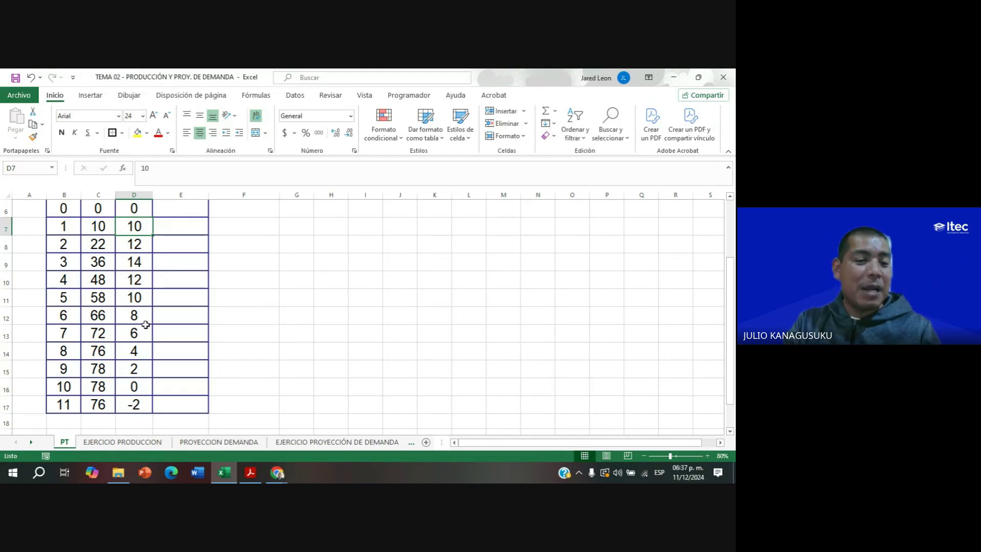
pyautogui.scroll(1, 317, 331)
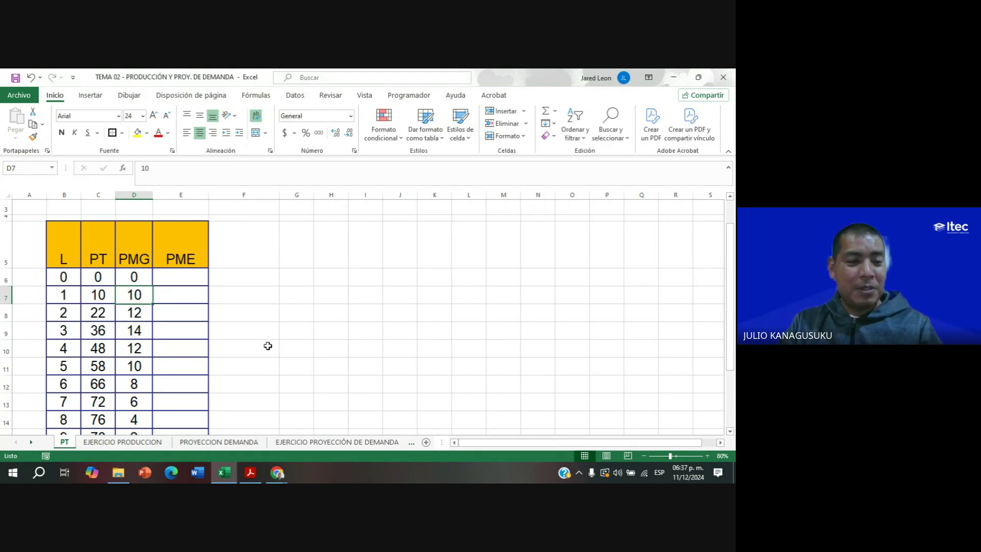
# Enter "-" in cell E6 as the PME for L = 0, checking it against PT and L in row 6.
pyautogui.click(187, 282)
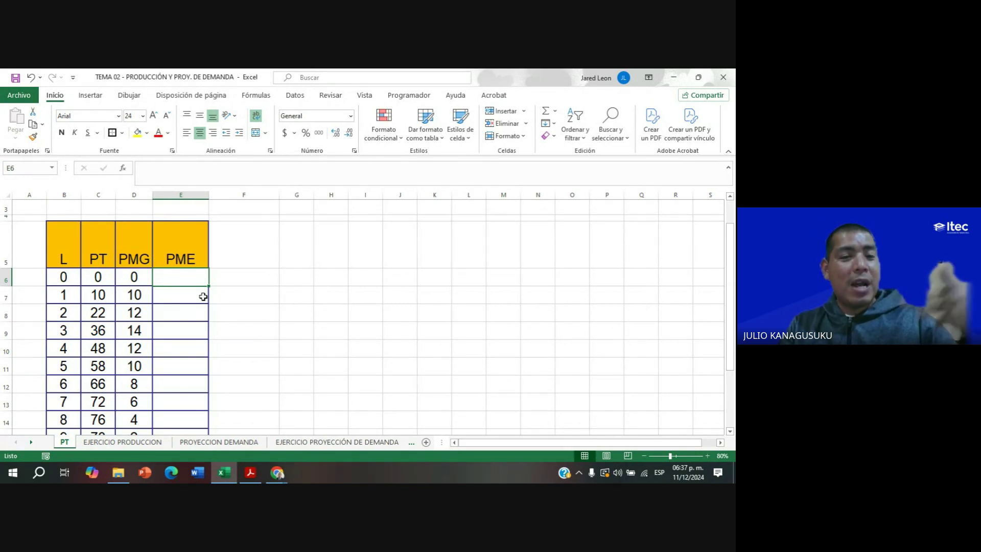
pyautogui.click(203, 296)
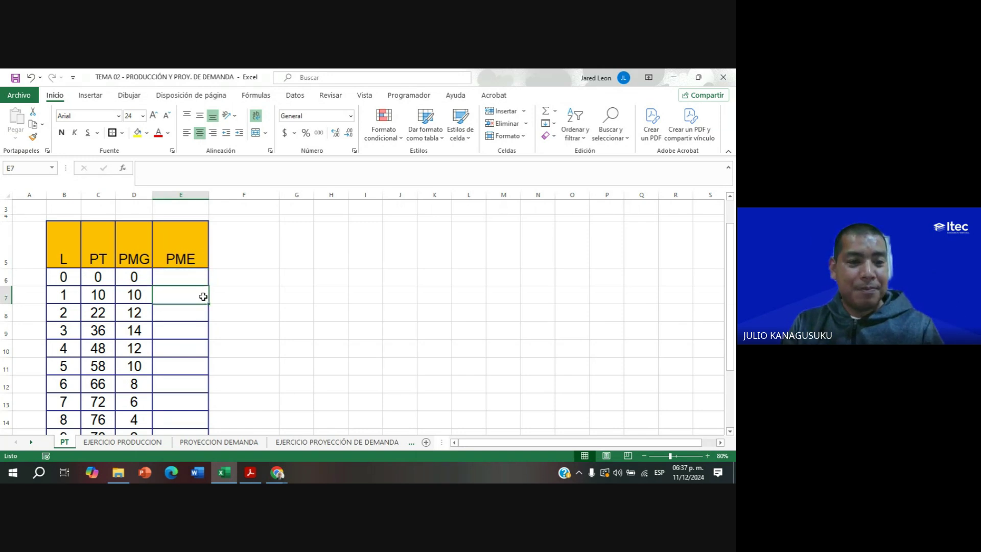
pyautogui.click(193, 276)
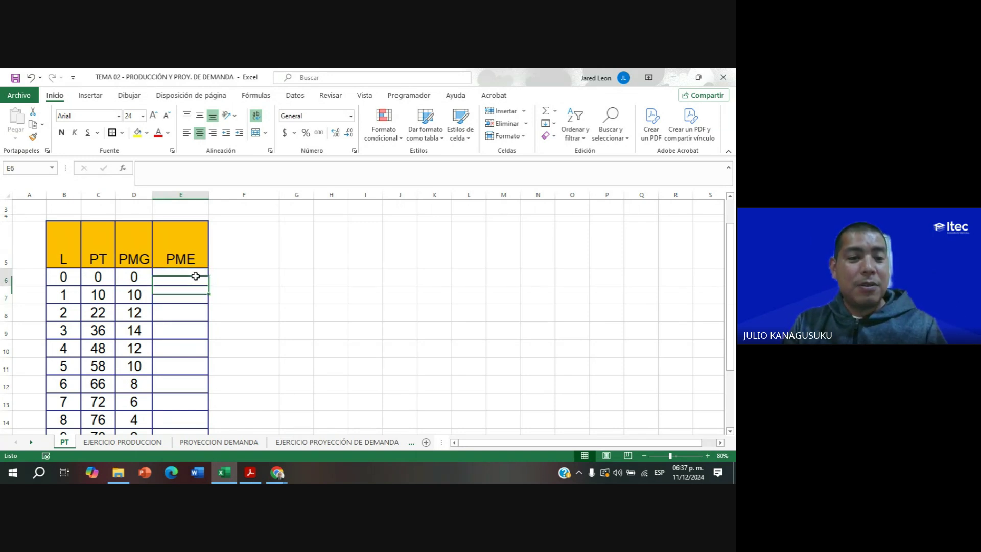
pyautogui.click(103, 279)
pyautogui.click(70, 278)
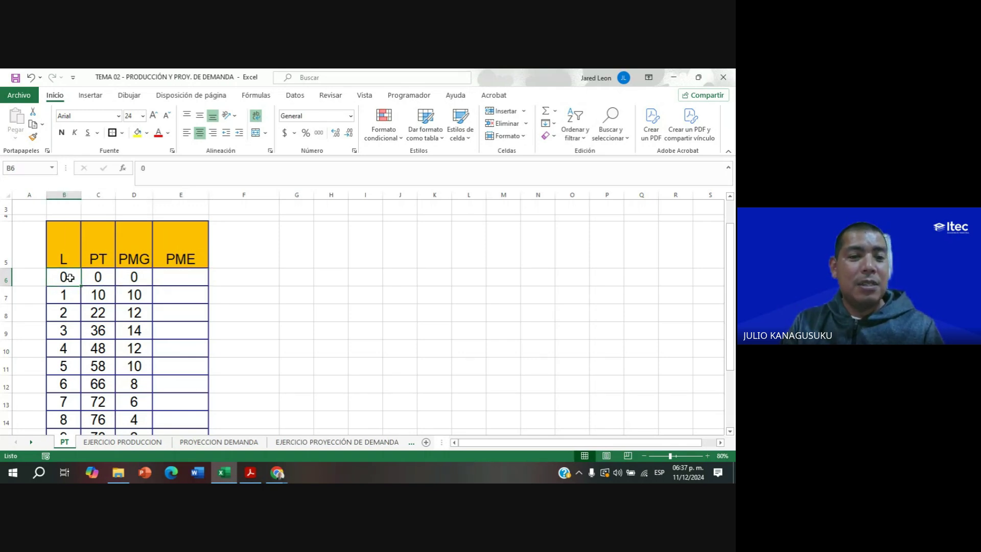
pyautogui.click(181, 280)
pyautogui.write('-')
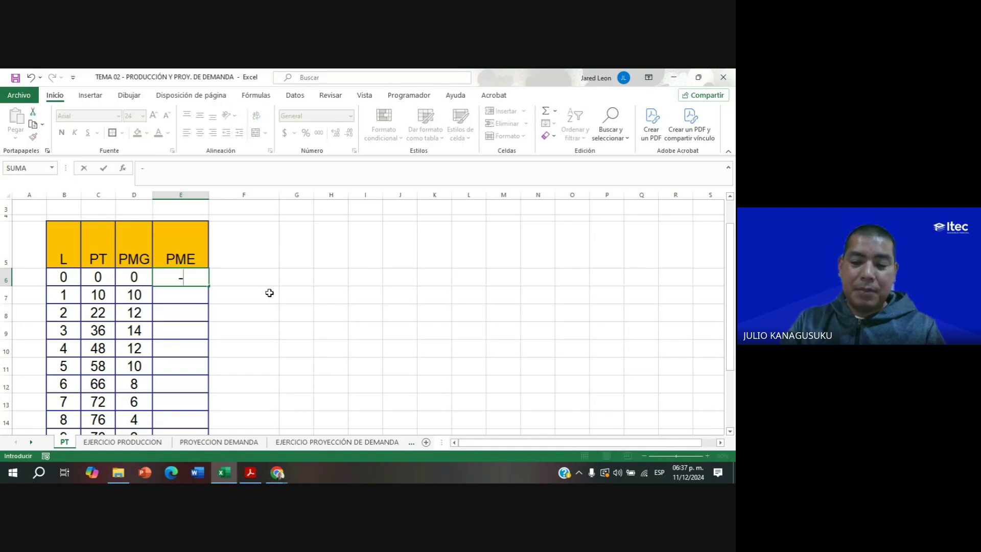
pyautogui.press('Return')
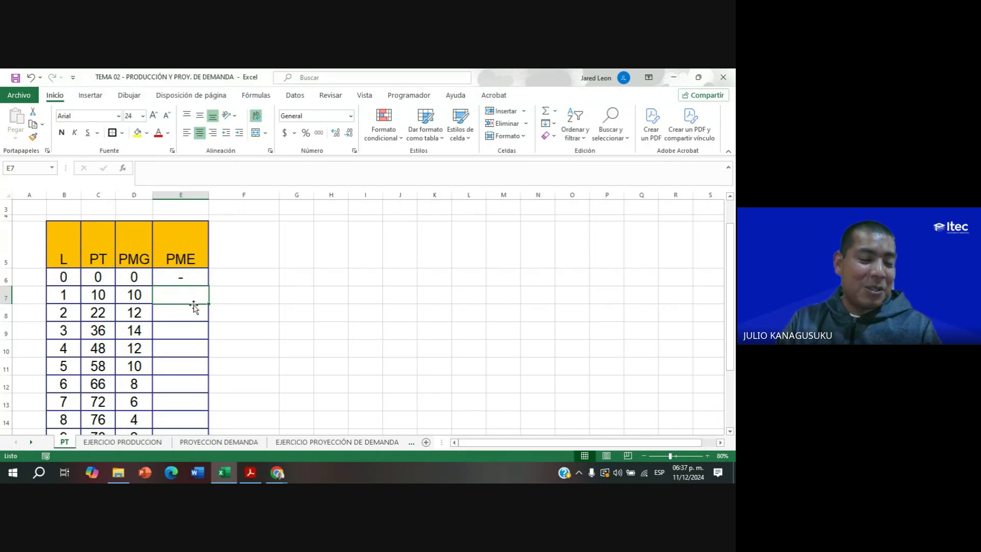
pyautogui.click(103, 277)
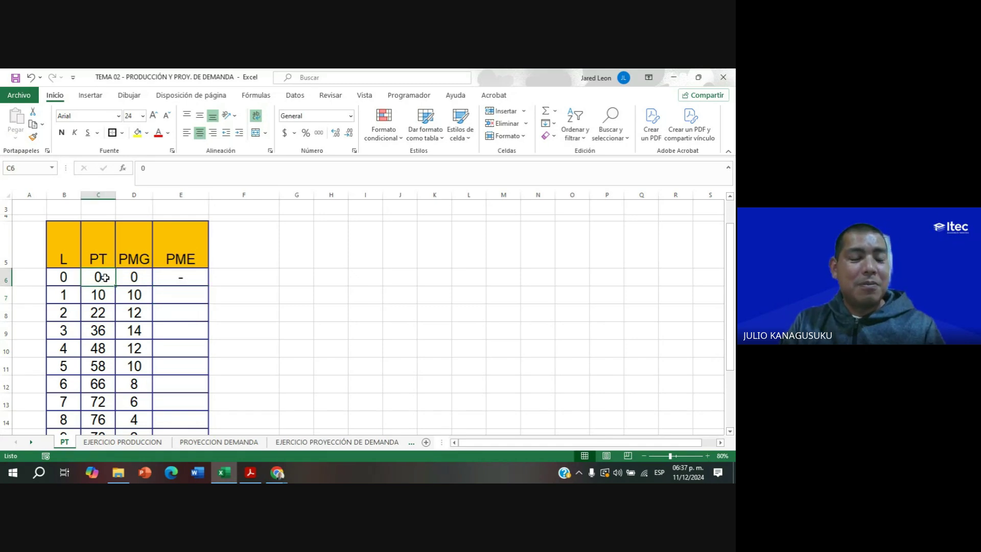
pyautogui.click(65, 279)
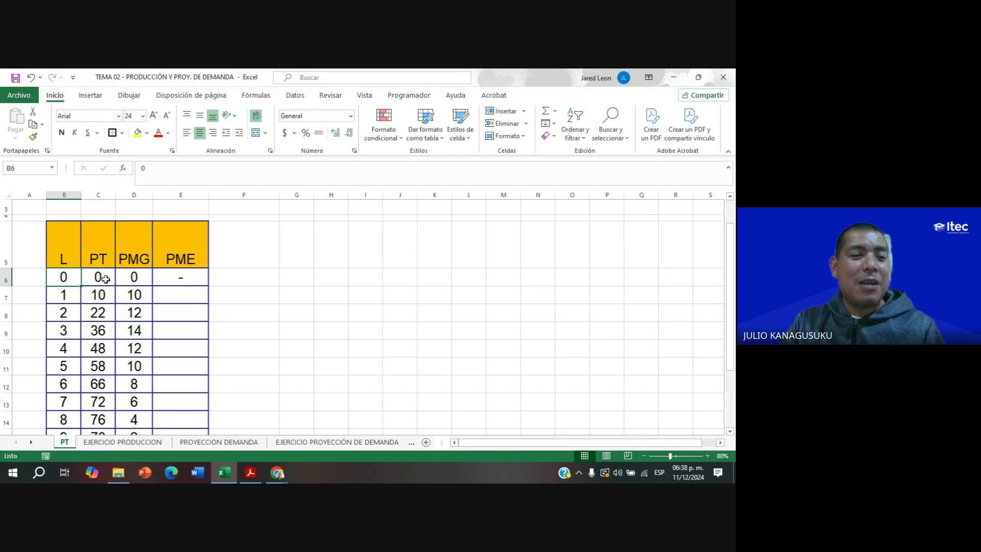
pyautogui.click(194, 276)
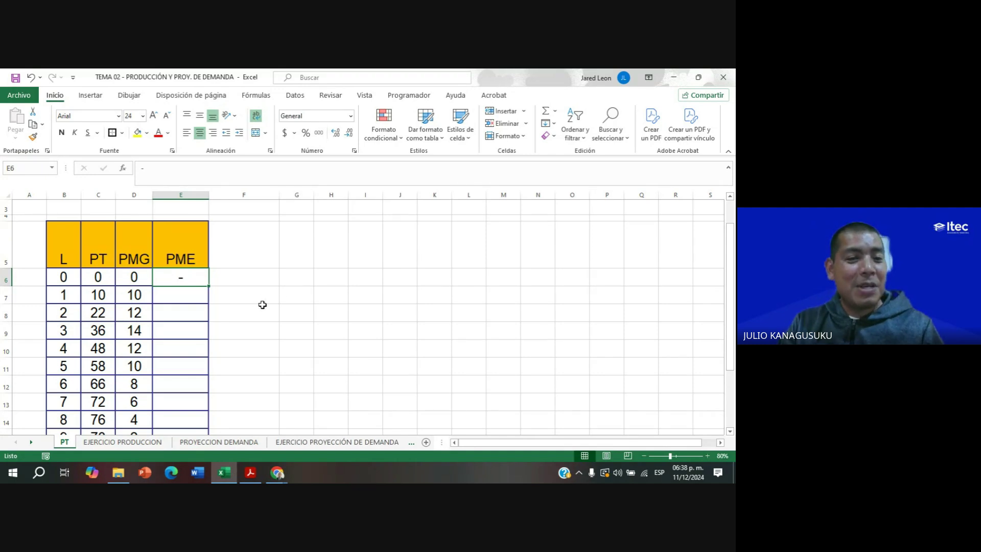
# Calculate the PME for L = 1 in cell E7 by dividing PT by L with the formula =C7/B7.
pyautogui.scroll(-1, 261, 311)
pyautogui.scroll(1, 237, 318)
pyautogui.click(199, 299)
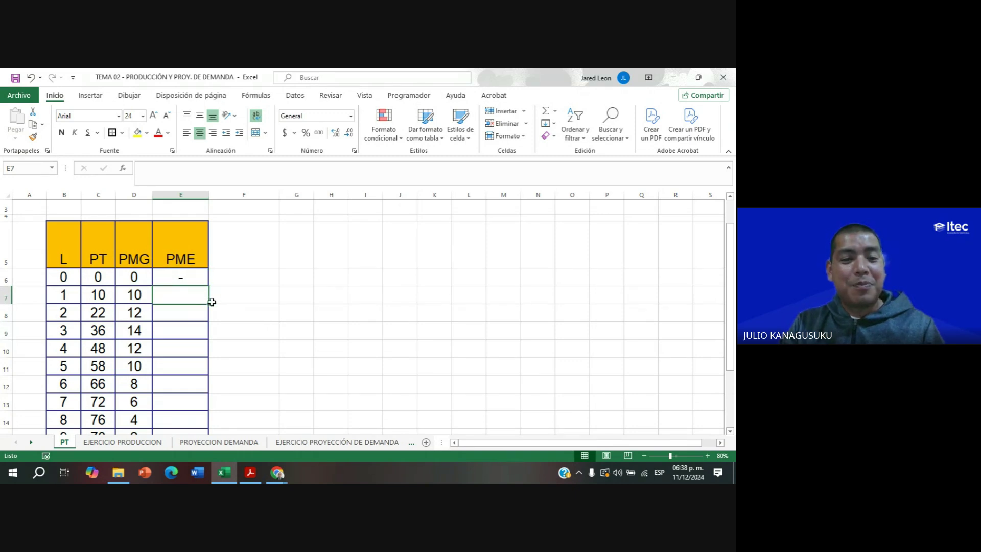
pyautogui.click(108, 300)
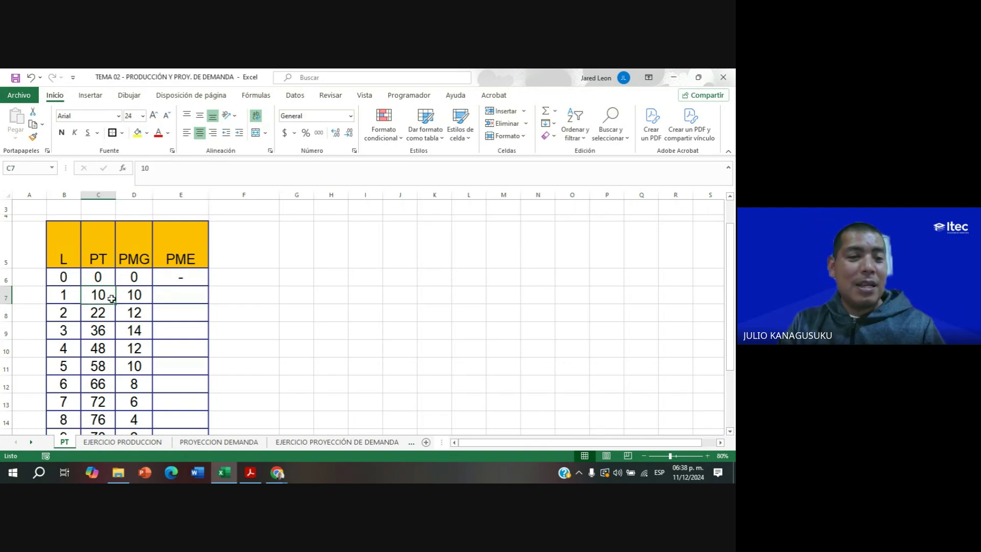
pyautogui.click(76, 293)
pyautogui.click(182, 294)
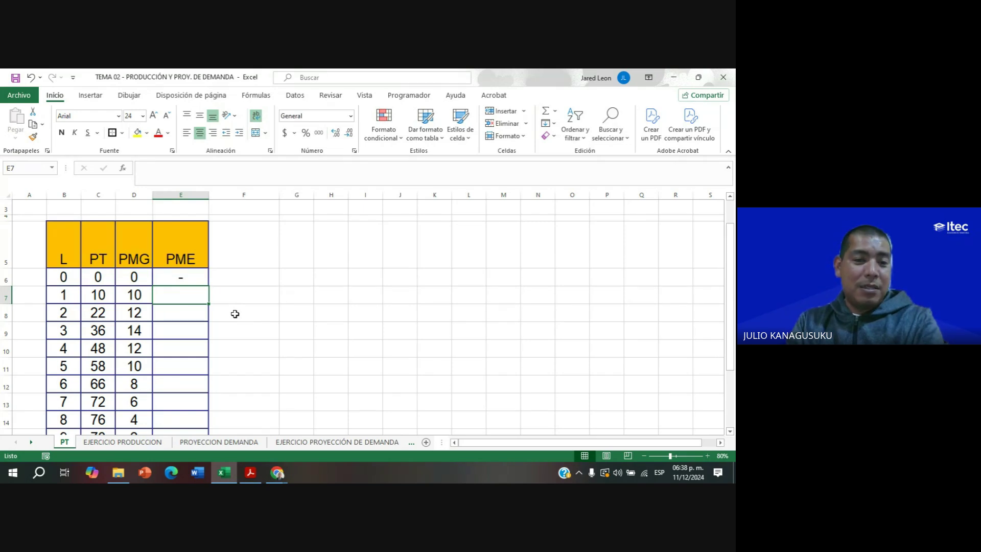
pyautogui.write('=')
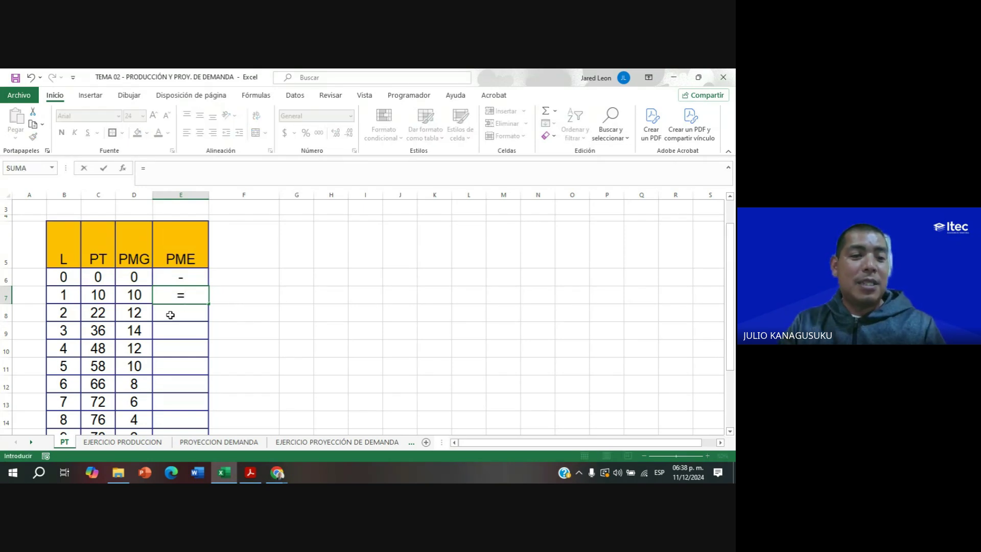
pyautogui.click(108, 300)
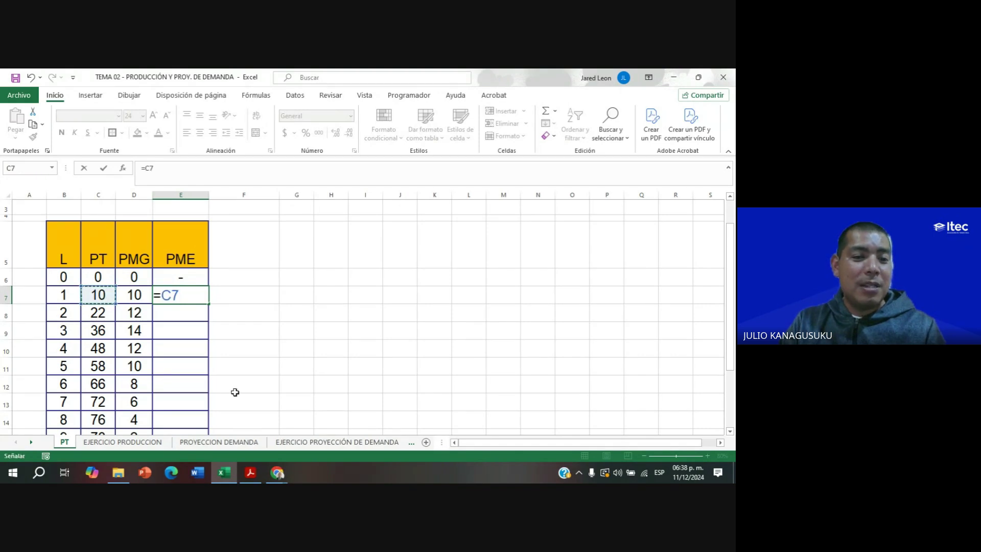
pyautogui.write('/')
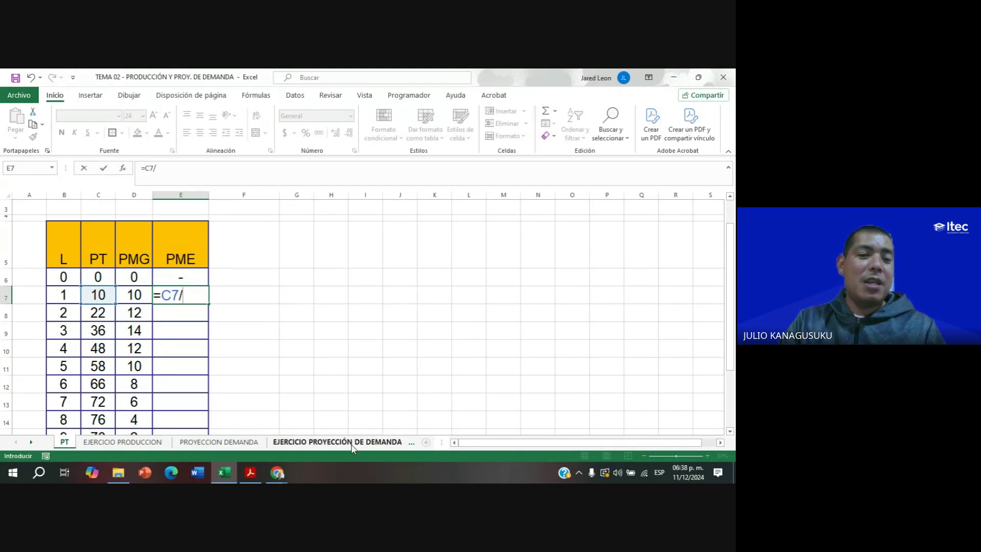
pyautogui.click(63, 296)
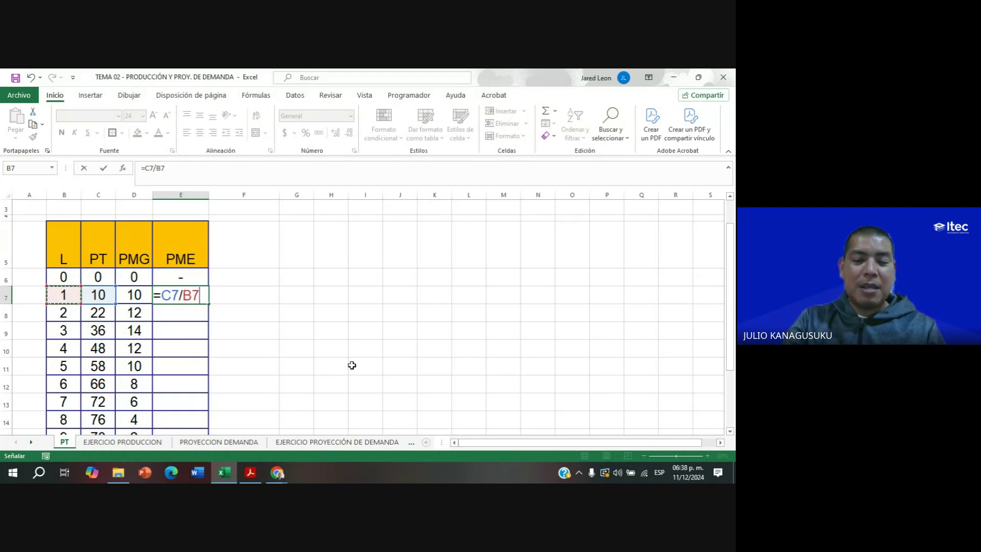
pyautogui.press('Return')
# Fill the PME formula from cell E7 down to E17, the row for L = 11.
pyautogui.scroll(-1, 202, 306)
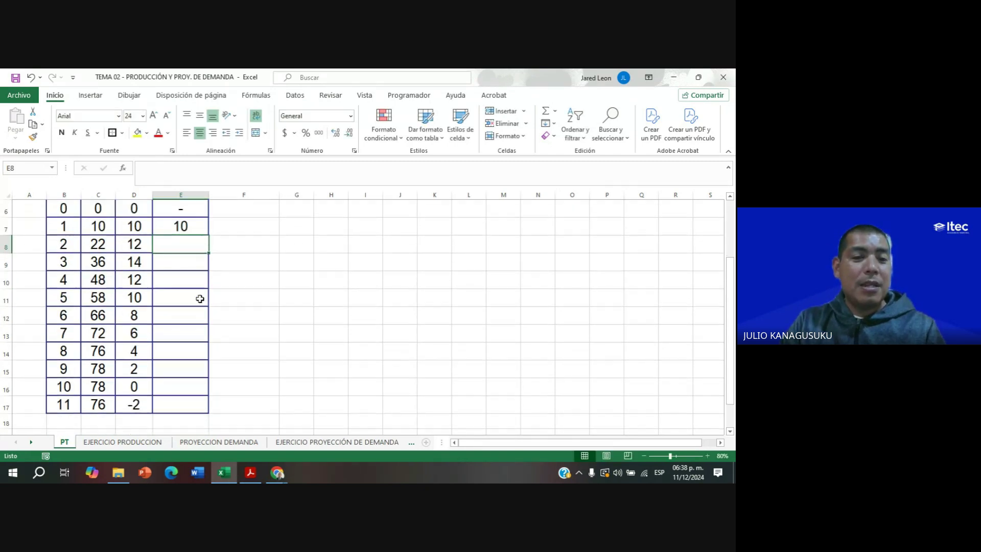
pyautogui.click(197, 226)
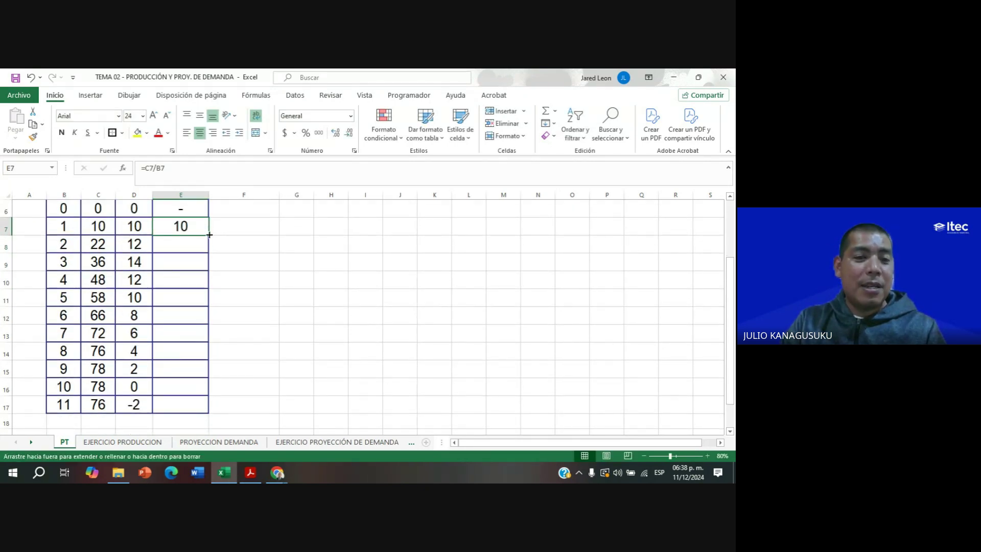
pyautogui.doubleClick(210, 234)
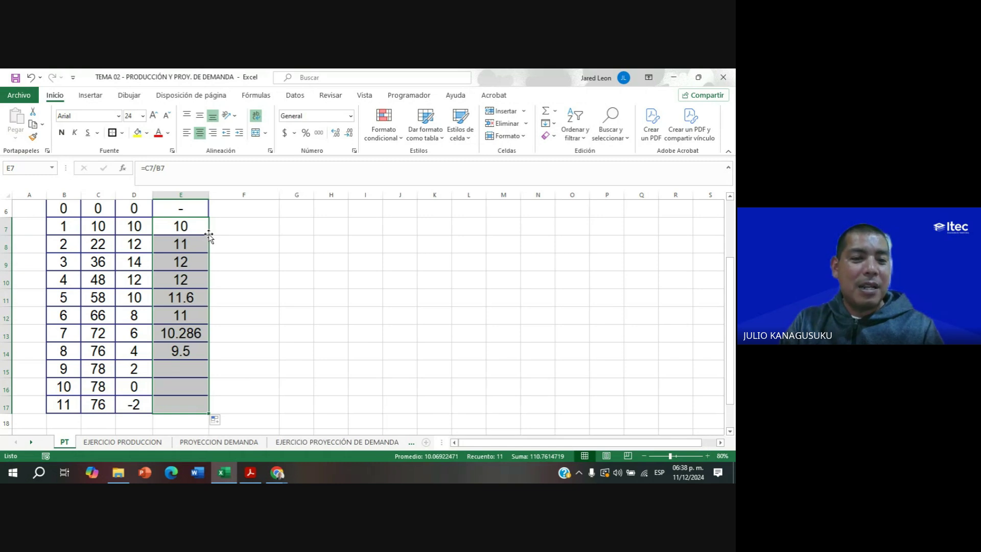
pyautogui.scroll(1, 188, 355)
pyautogui.scroll(-1, 194, 337)
pyautogui.scroll(1, 225, 325)
pyautogui.click(254, 325)
pyautogui.scroll(-1, 251, 317)
pyautogui.scroll(1, 251, 314)
# Review the PME results against PT and L for L = 1 to 3, and look over the remaining rows.
pyautogui.click(186, 294)
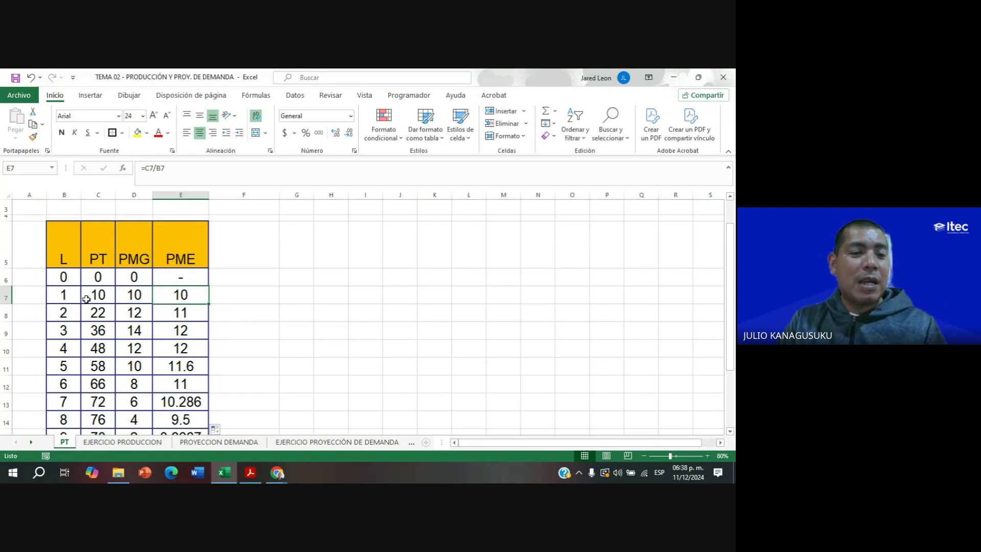
pyautogui.click(102, 301)
pyautogui.click(70, 295)
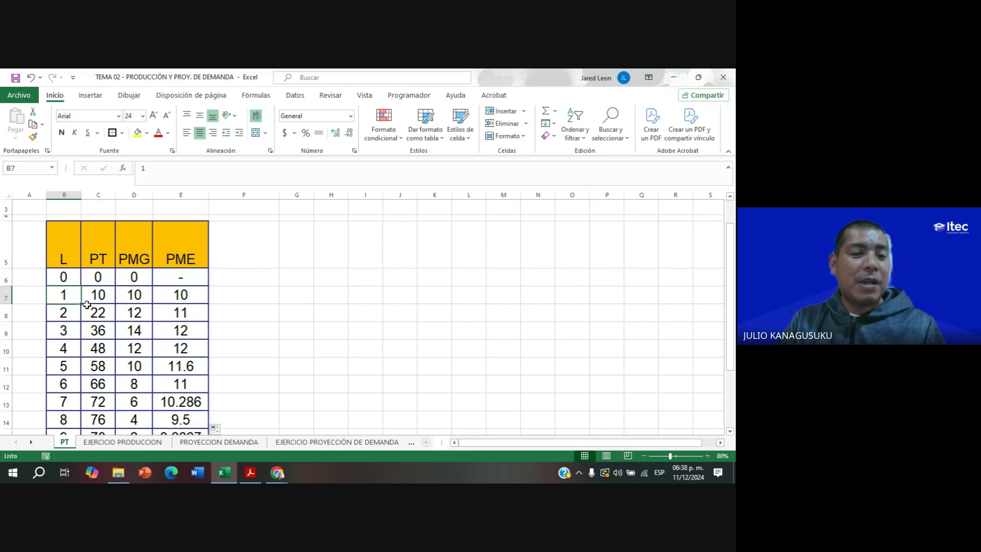
pyautogui.click(180, 298)
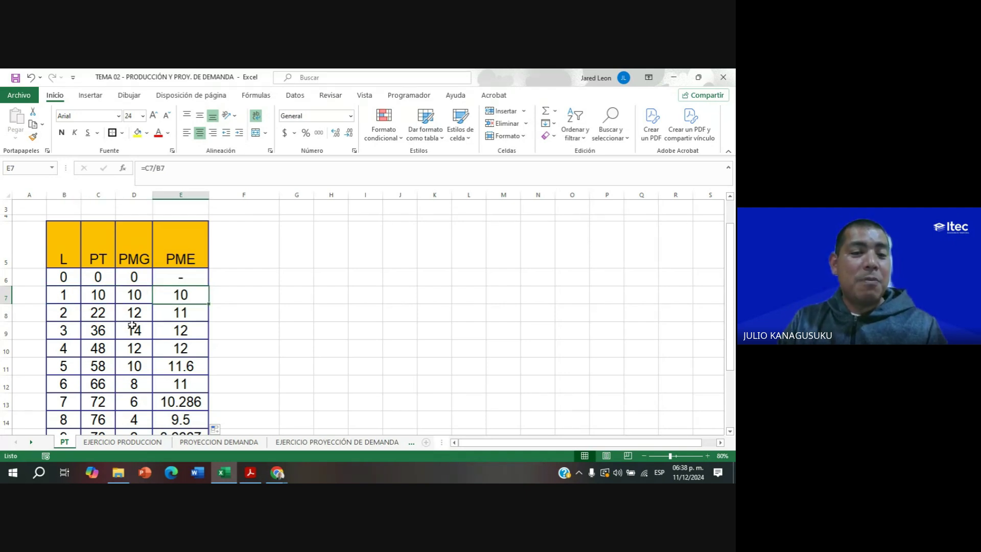
pyautogui.click(102, 313)
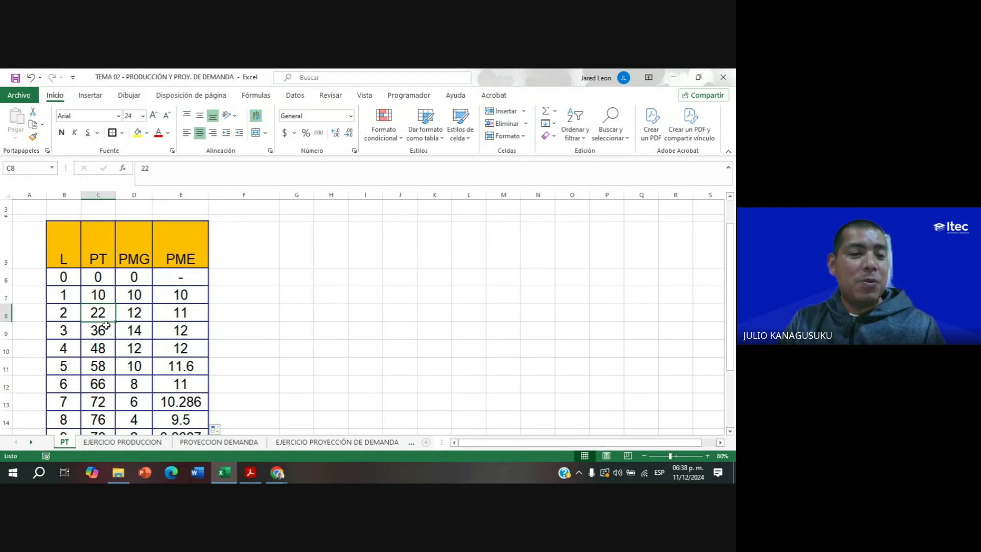
pyautogui.click(70, 314)
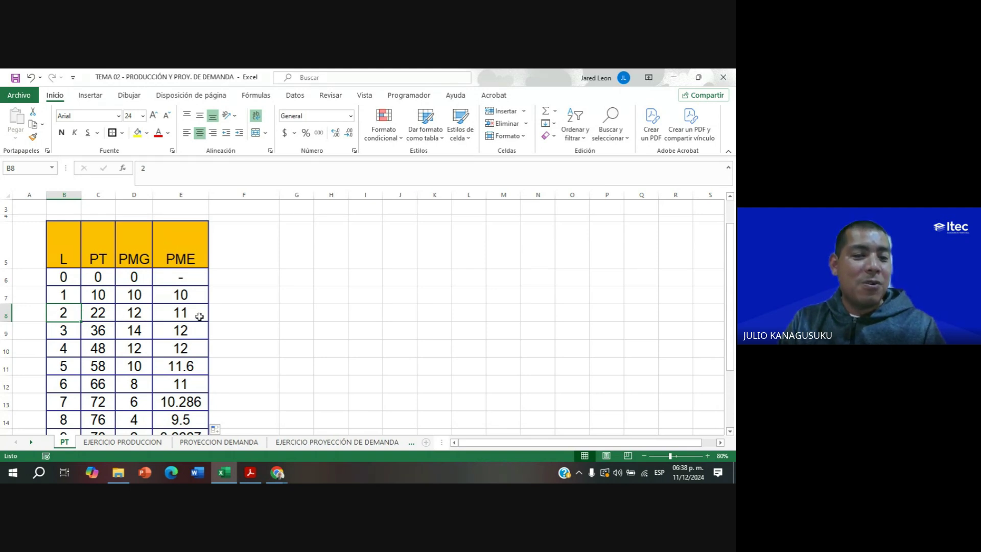
pyautogui.click(96, 330)
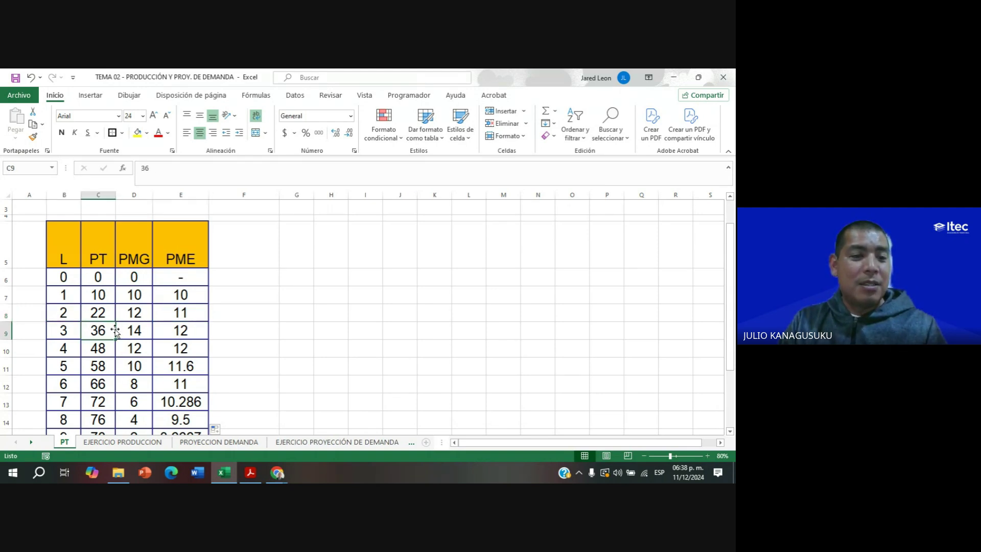
pyautogui.click(73, 329)
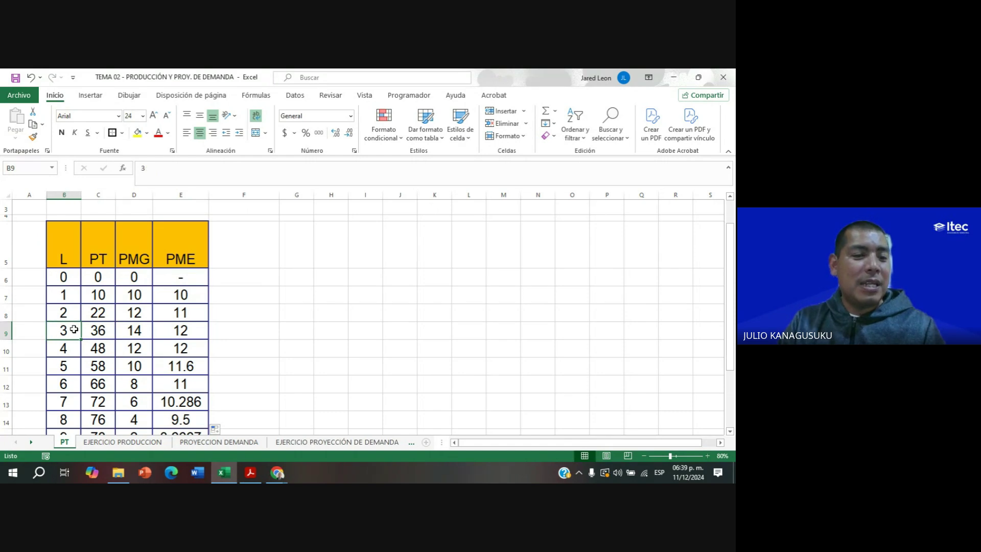
pyautogui.click(187, 334)
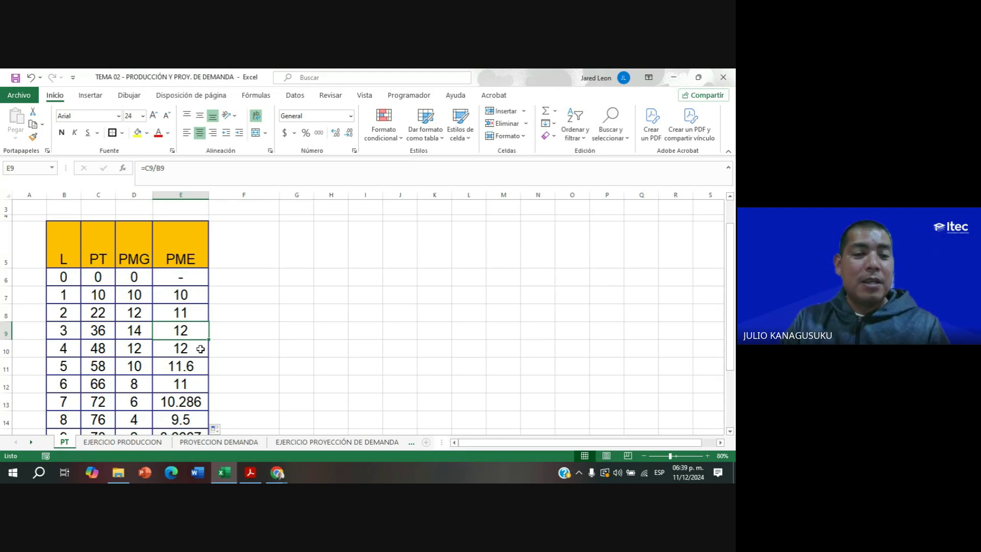
pyautogui.scroll(-1, 243, 347)
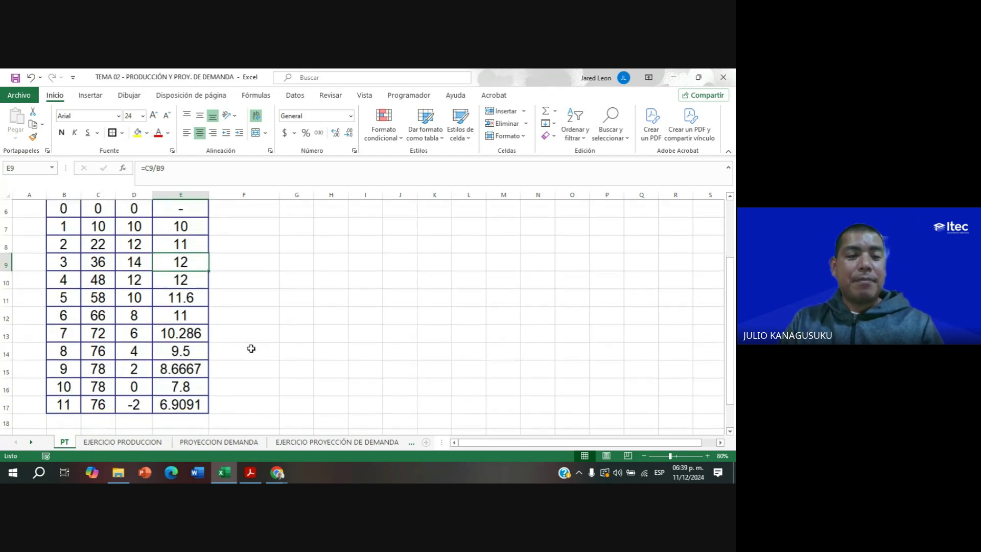
pyautogui.scroll(1, 286, 343)
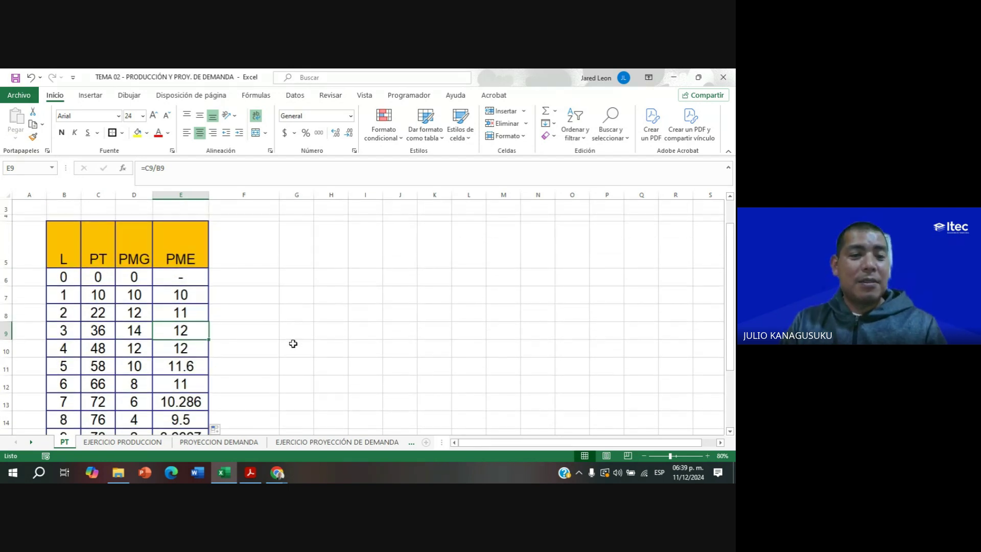
pyautogui.scroll(-1, 292, 343)
pyautogui.scroll(1, 292, 345)
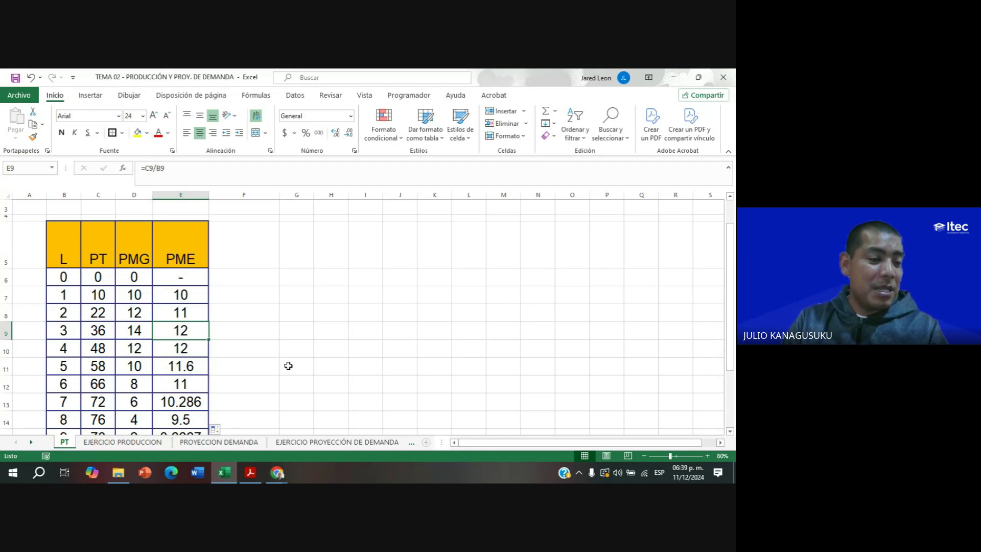
# Clear all the PME entries in cells E6 to E17.
pyautogui.scroll(-1, 282, 346)
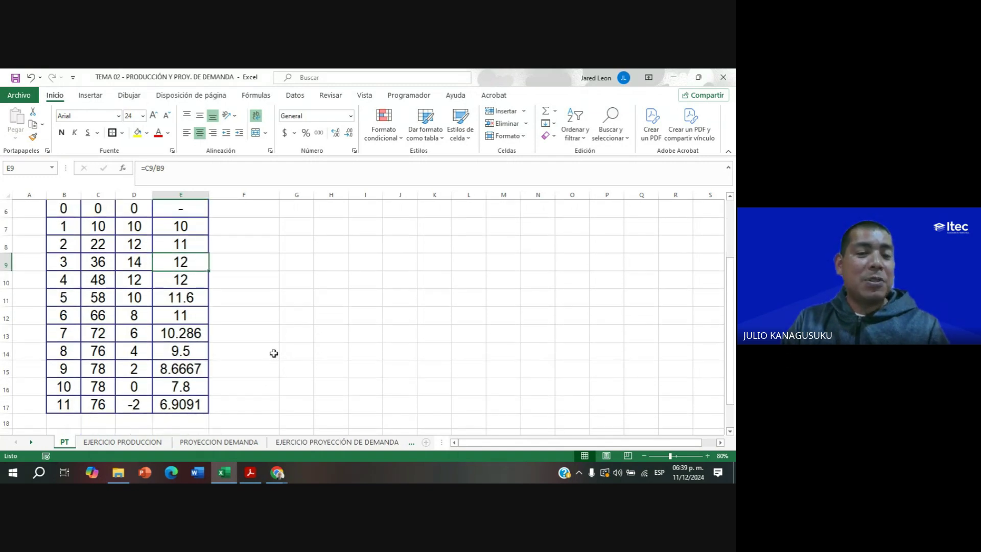
pyautogui.scroll(1, 274, 353)
pyautogui.moveTo(197, 278); pyautogui.dragTo(199, 399)
pyautogui.press('Delete')
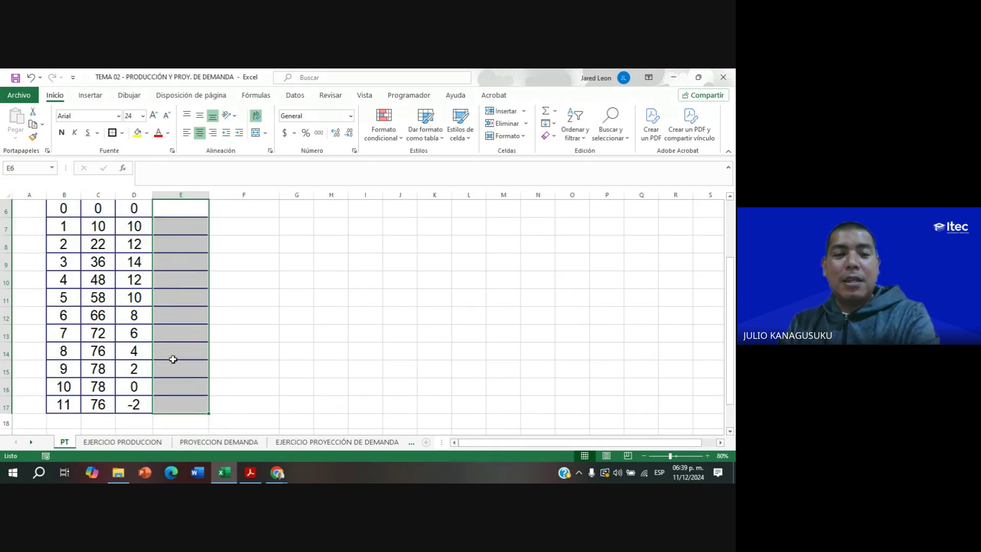
pyautogui.click(221, 287)
# Enter "-" again in cell E6 as the PME for L = 0.
pyautogui.scroll(1, 204, 289)
pyautogui.click(197, 280)
pyautogui.write('=')
pyautogui.press('Return')
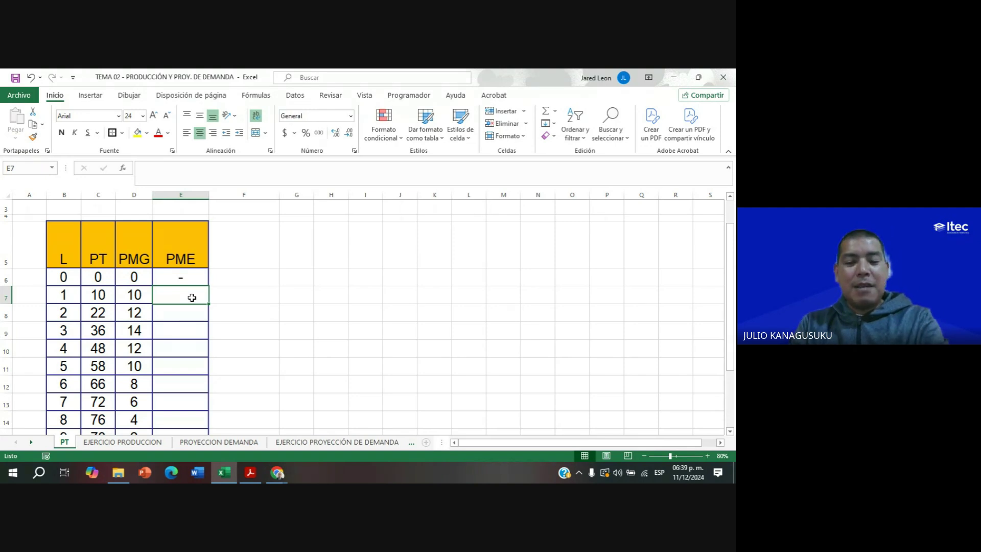
# Enter the formula =C7/B7 in cell E7 to calculate PME for L = 1.
pyautogui.write('=')
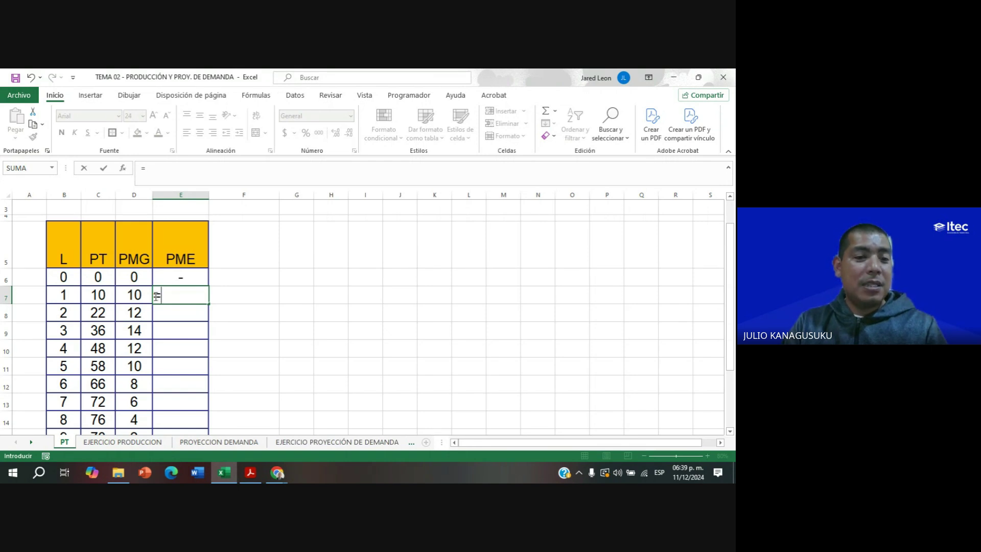
pyautogui.click(103, 294)
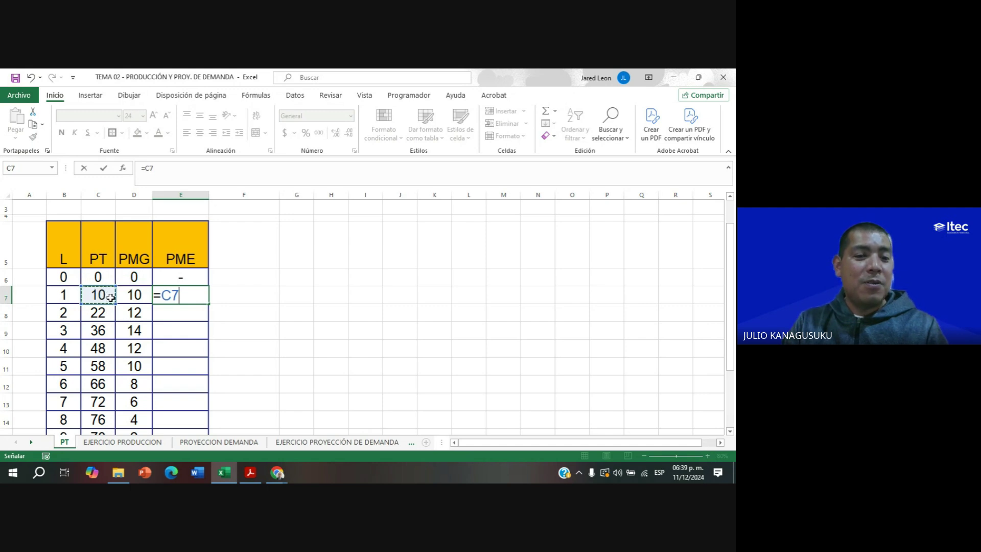
pyautogui.write('/')
pyautogui.click(65, 299)
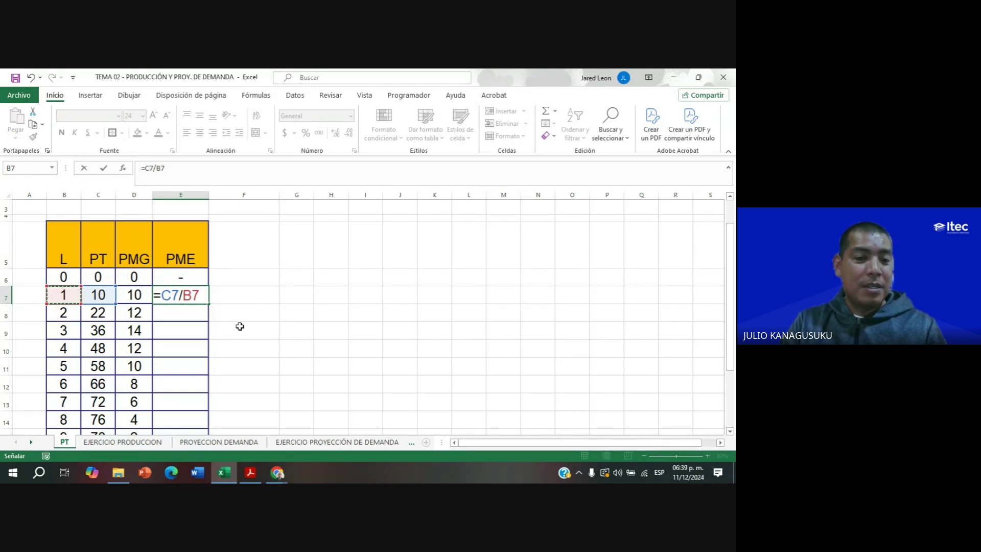
pyautogui.press('Return')
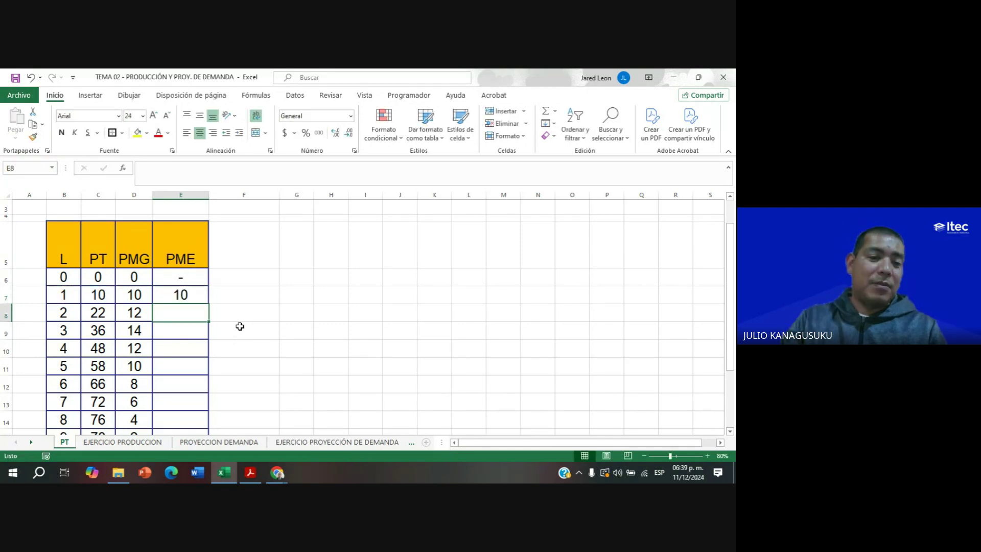
# Fill the PME formula from E7 down to E17 and look over the results for all rows.
pyautogui.click(199, 293)
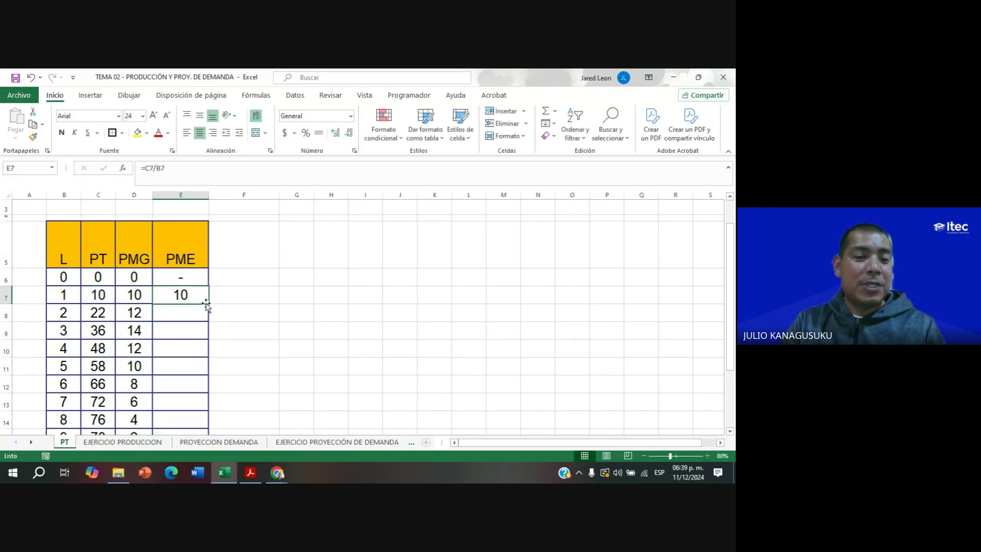
pyautogui.moveTo(208, 305); pyautogui.dragTo(197, 410)
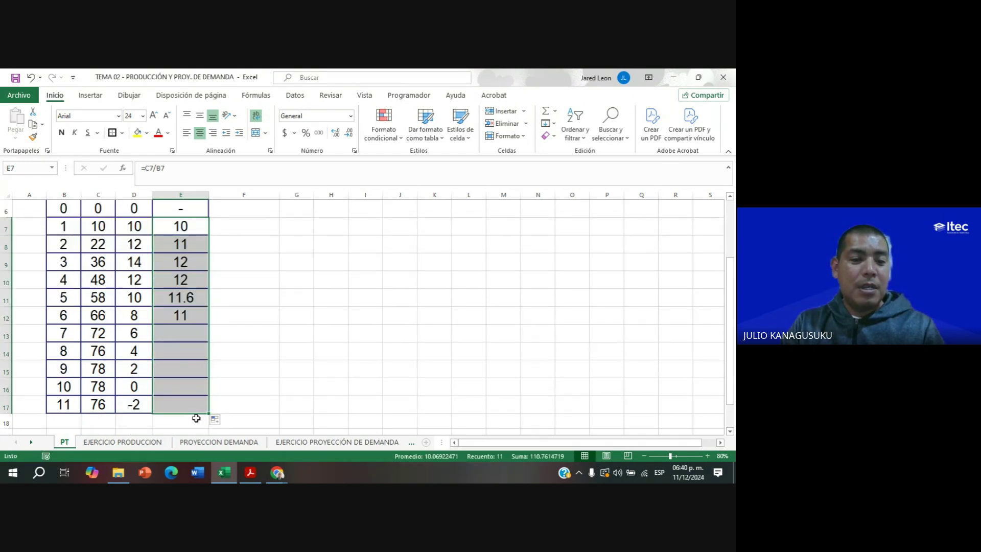
pyautogui.scroll(1, 241, 353)
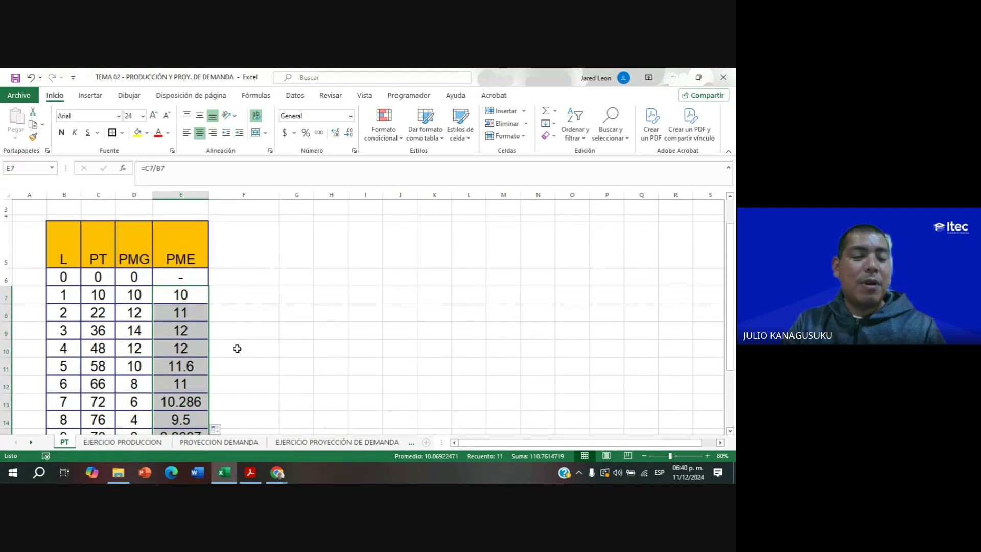
pyautogui.click(240, 349)
pyautogui.scroll(-2, 192, 315)
pyautogui.scroll(2, 192, 317)
pyautogui.scroll(-2, 192, 316)
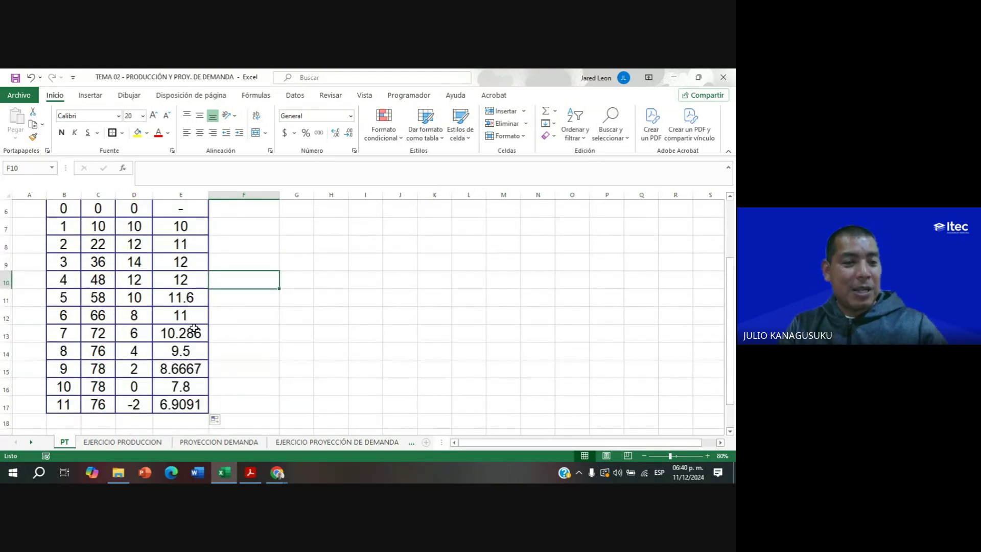
pyautogui.scroll(2, 193, 319)
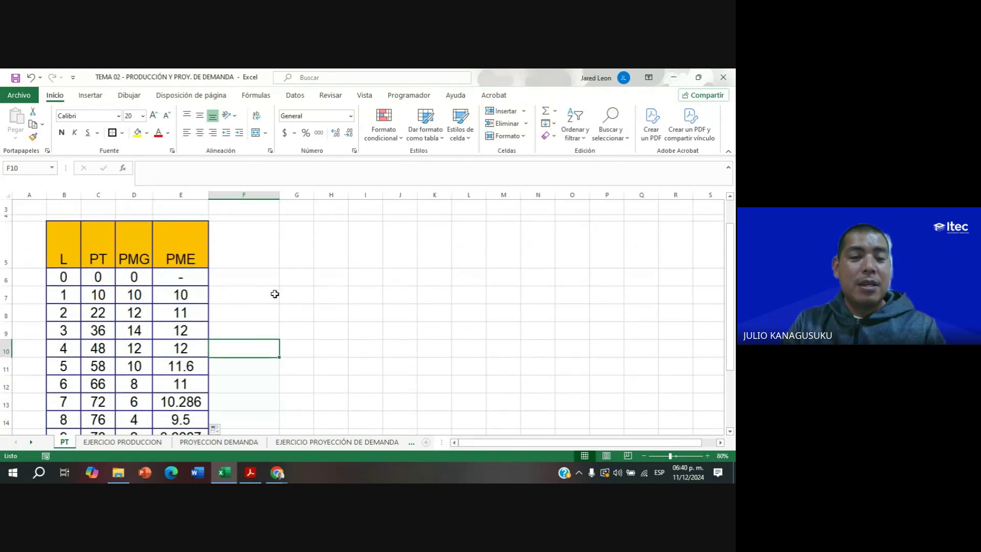
pyautogui.click(274, 293)
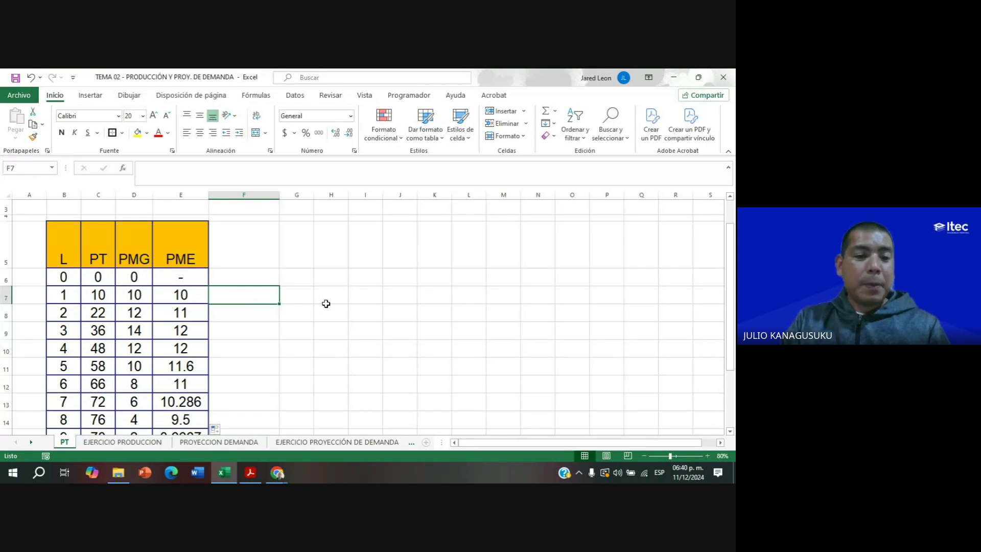
# Check the PMgL and PMeL graph in the PDF, return to the Excel table, and highlight the L = 4 row (B10:E10) in yellow.
pyautogui.click(250, 473)
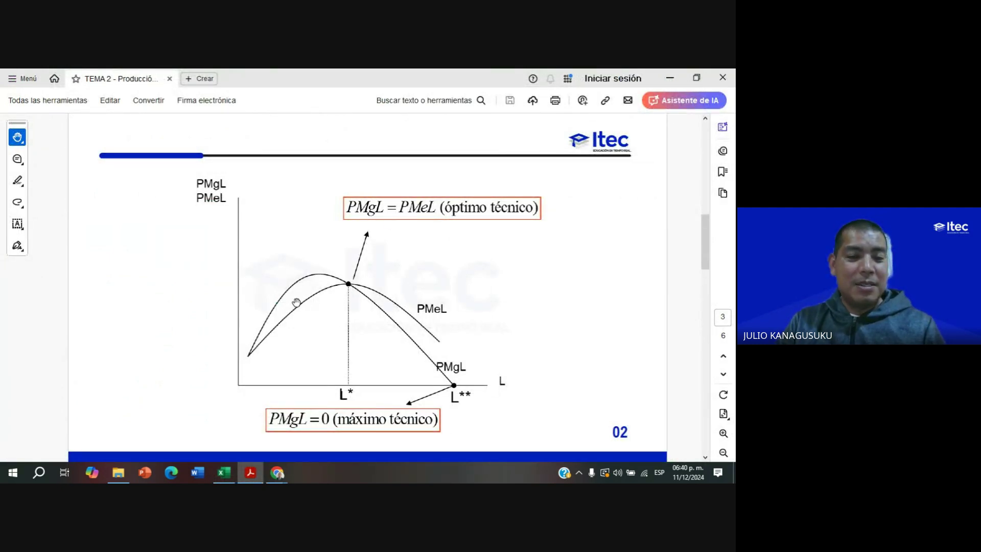
pyautogui.click(224, 472)
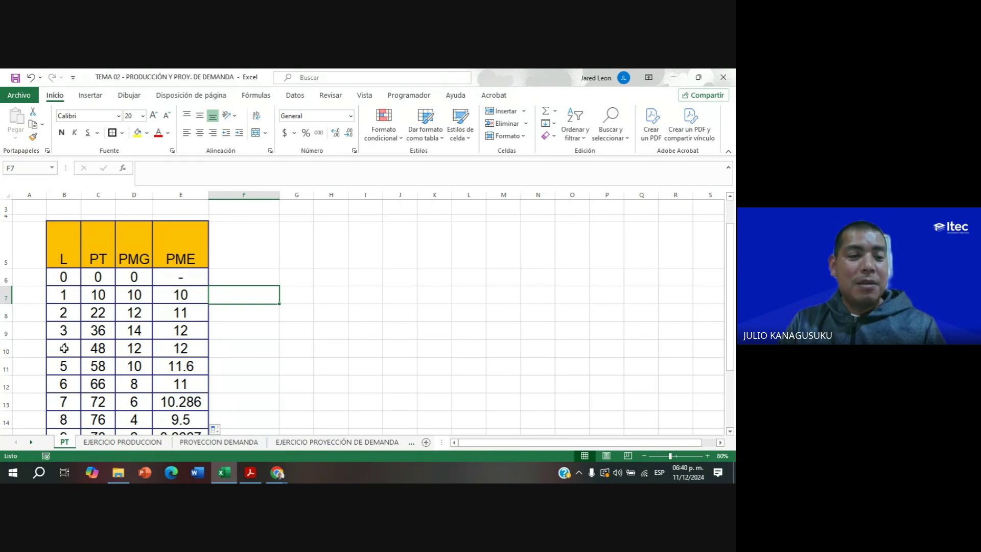
pyautogui.moveTo(66, 348); pyautogui.dragTo(180, 347)
pyautogui.click(137, 133)
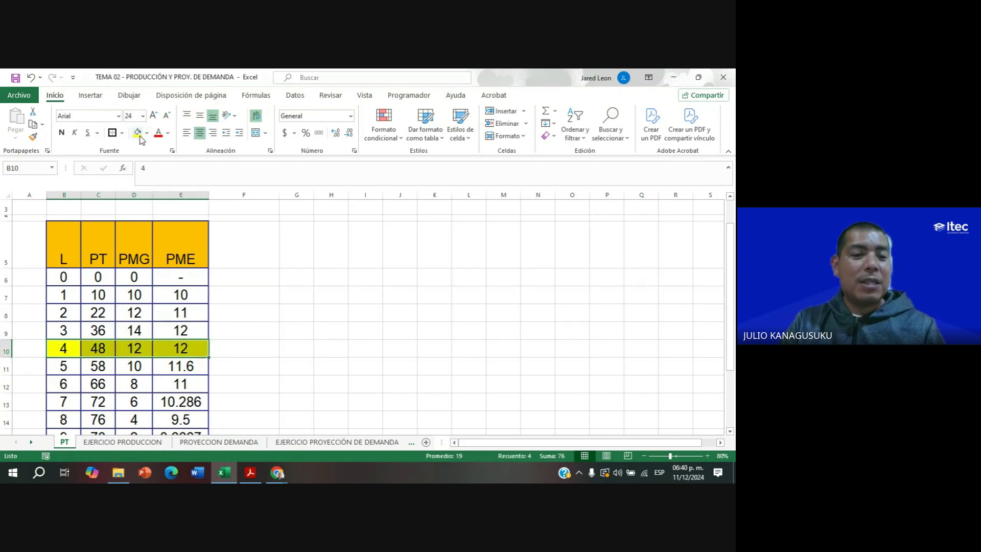
pyautogui.click(242, 315)
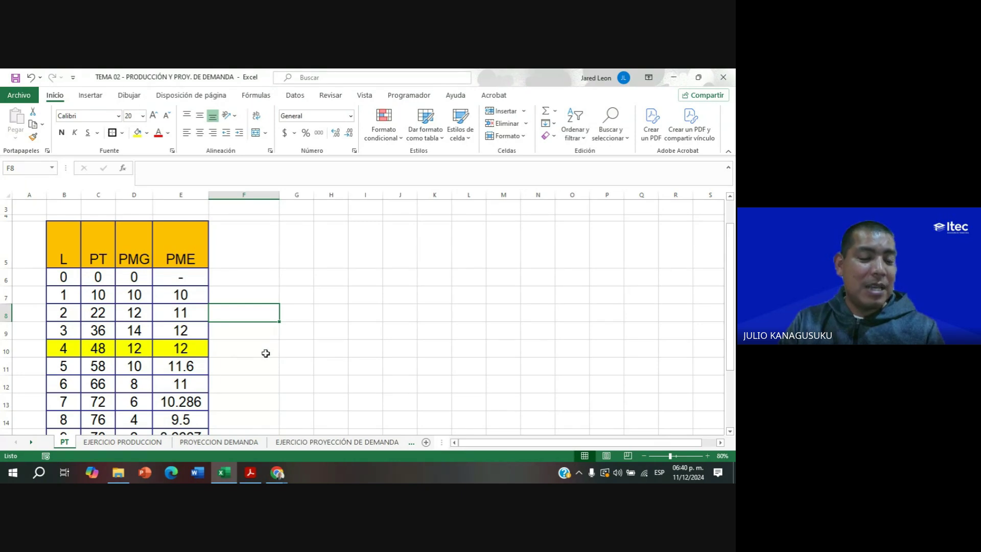
# Enter the label "Óptimo Técnico" in cell F10, beside the highlighted L = 4 row.
pyautogui.click(243, 351)
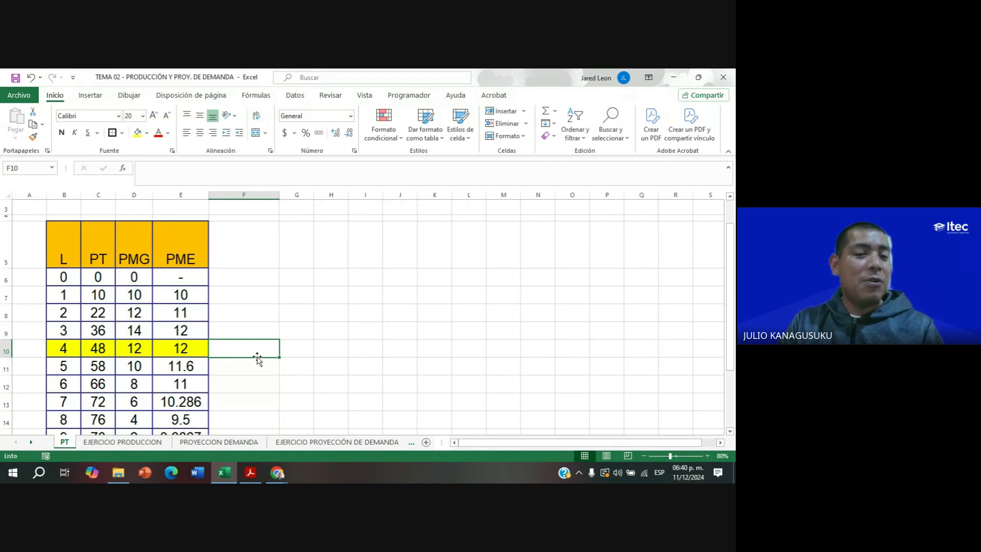
pyautogui.write('O')
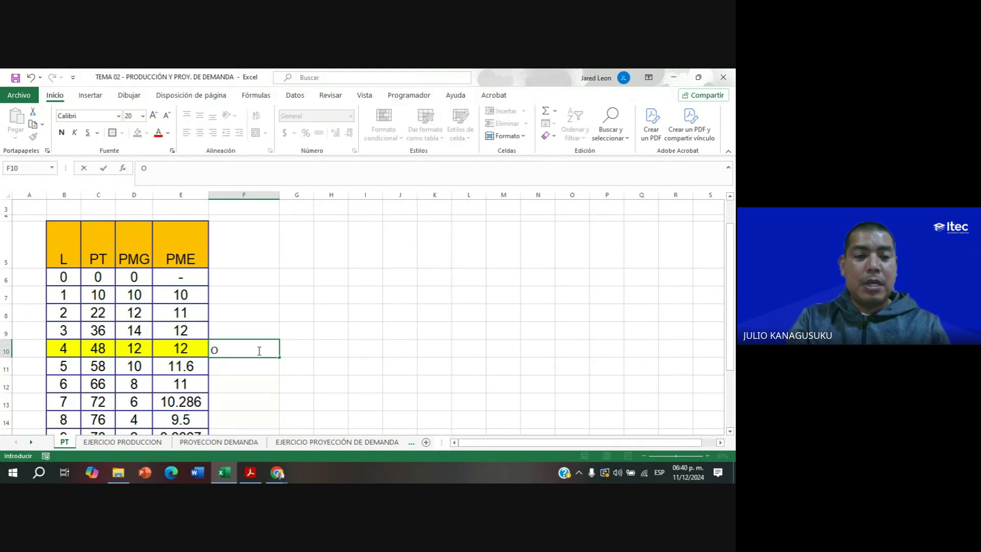
pyautogui.write('Óp')
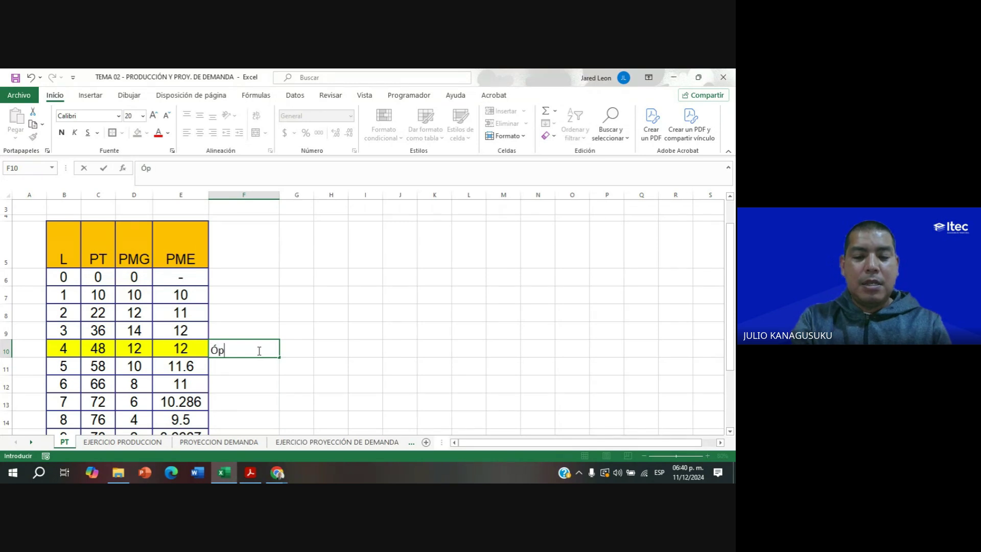
pyautogui.write('timo Té')
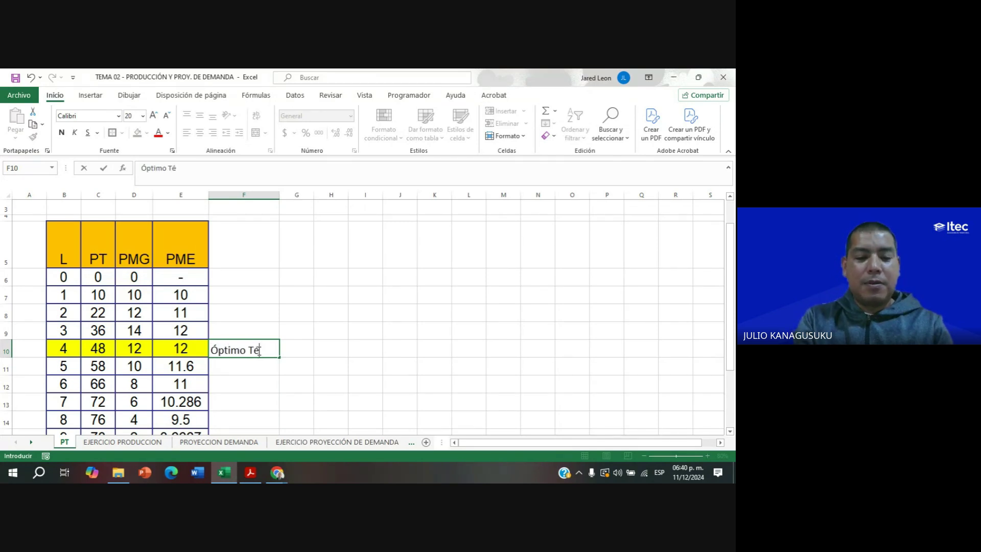
pyautogui.write('cnico')
pyautogui.press('Return')
# Format the "Óptimo Técnico" label in F10 as bold red text.
pyautogui.click(260, 348)
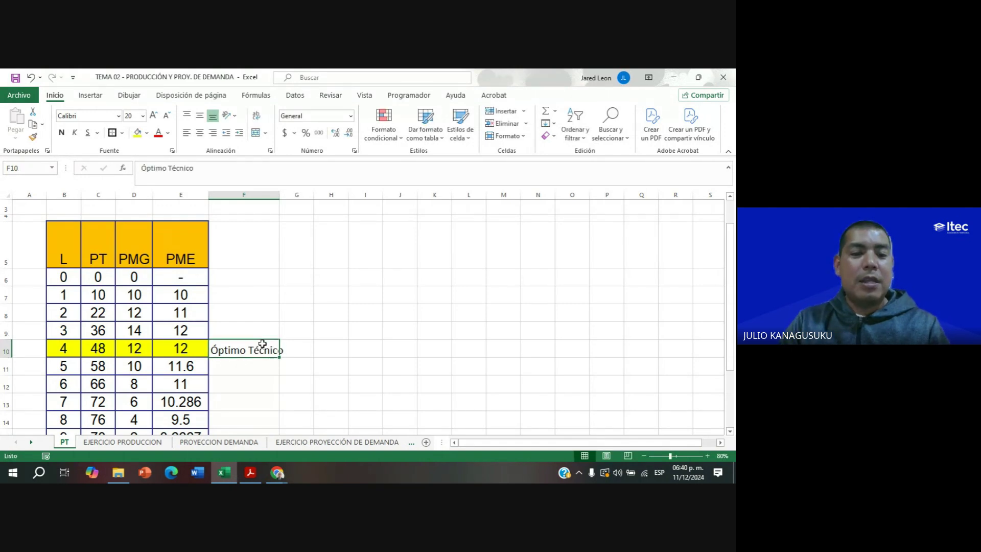
pyautogui.click(61, 132)
pyautogui.click(158, 132)
pyautogui.click(337, 313)
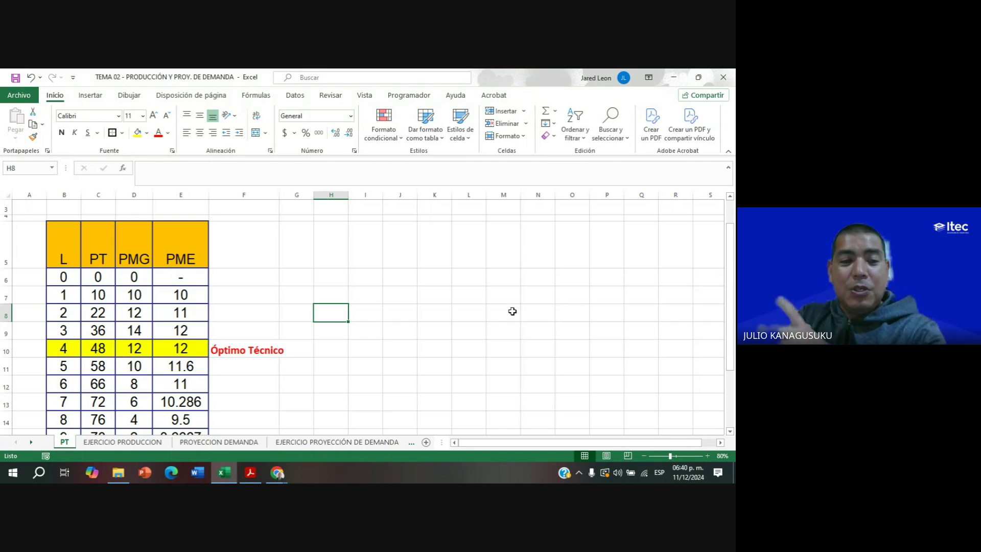
pyautogui.scroll(-2, 511, 314)
pyautogui.scroll(-1, 511, 315)
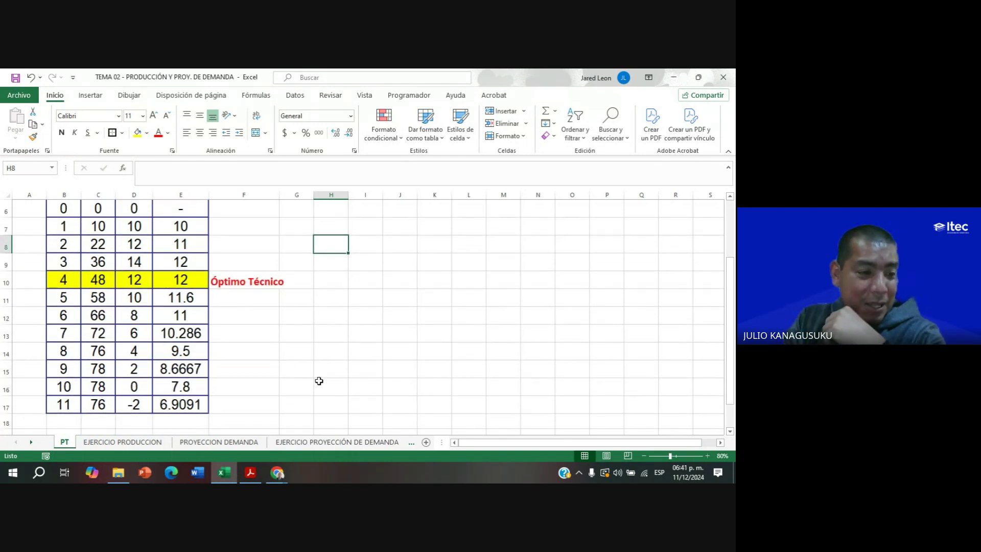
pyautogui.scroll(3, 327, 371)
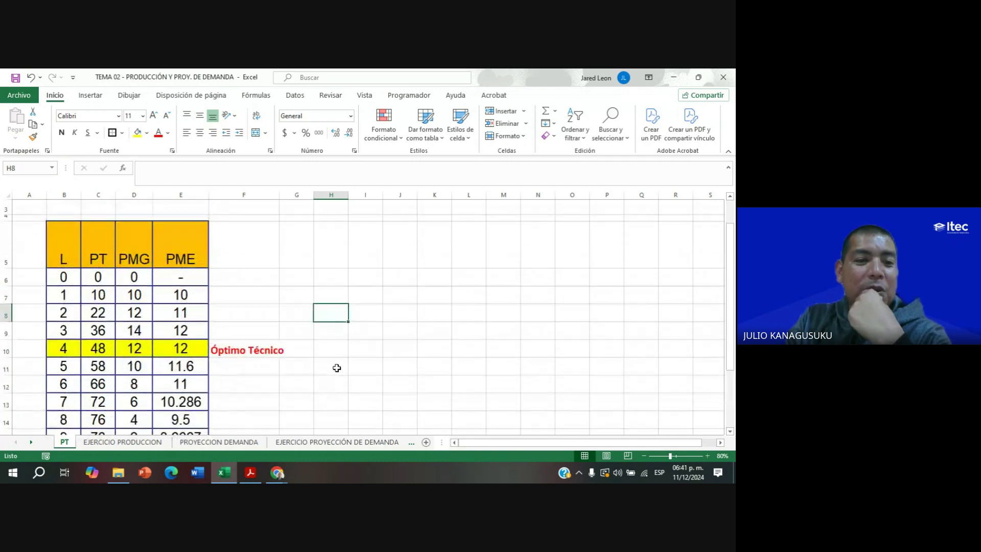
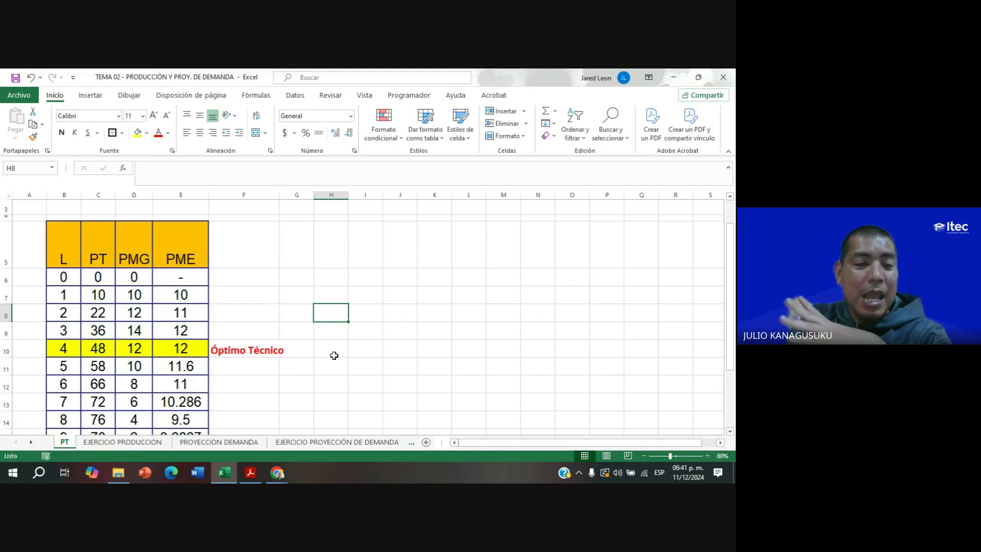
pyautogui.scroll(-1, 343, 357)
pyautogui.scroll(1, 358, 360)
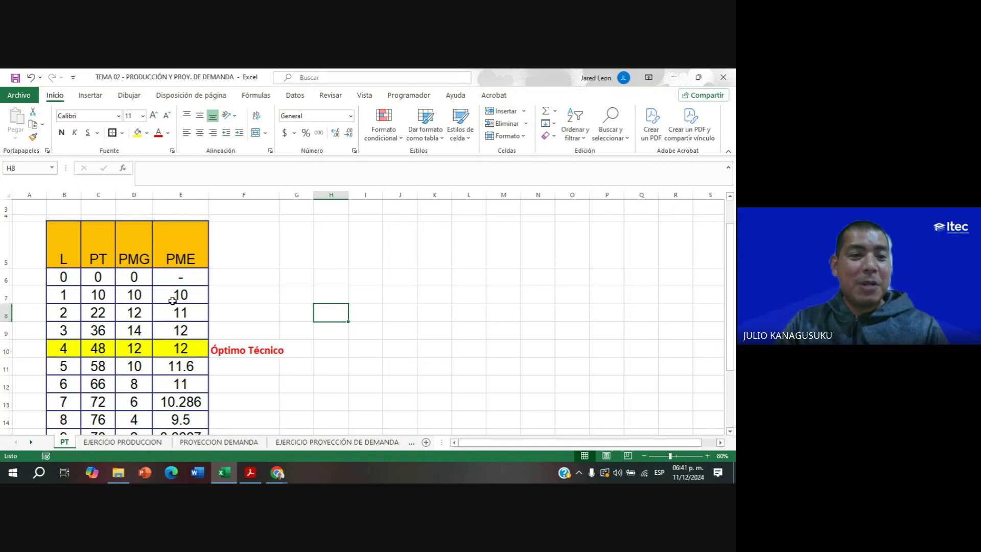
# Widen columns B, C, D and E of the production table to make room for longer headings.
pyautogui.moveTo(117, 197); pyautogui.dragTo(211, 196)
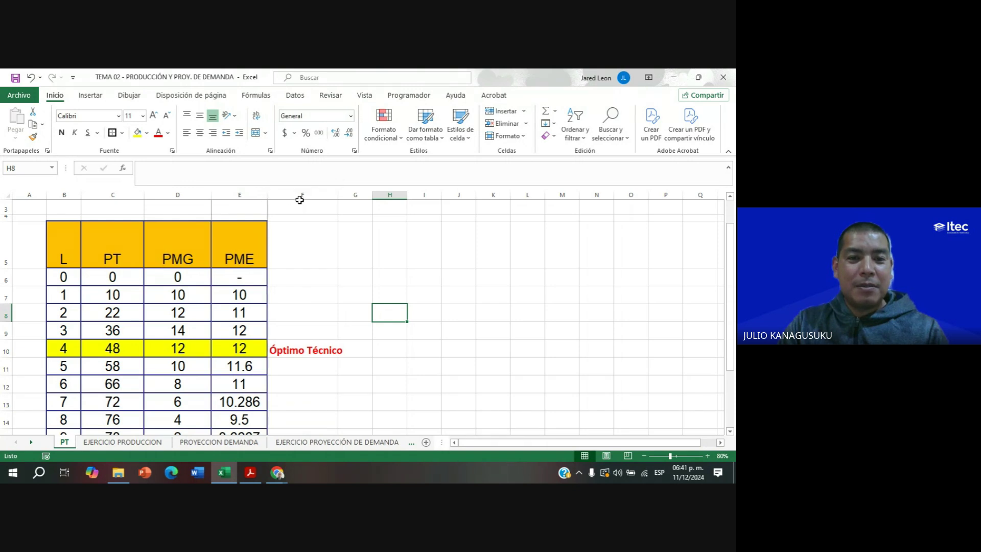
pyautogui.moveTo(302, 200); pyautogui.dragTo(305, 199)
pyautogui.moveTo(210, 197); pyautogui.dragTo(263, 201)
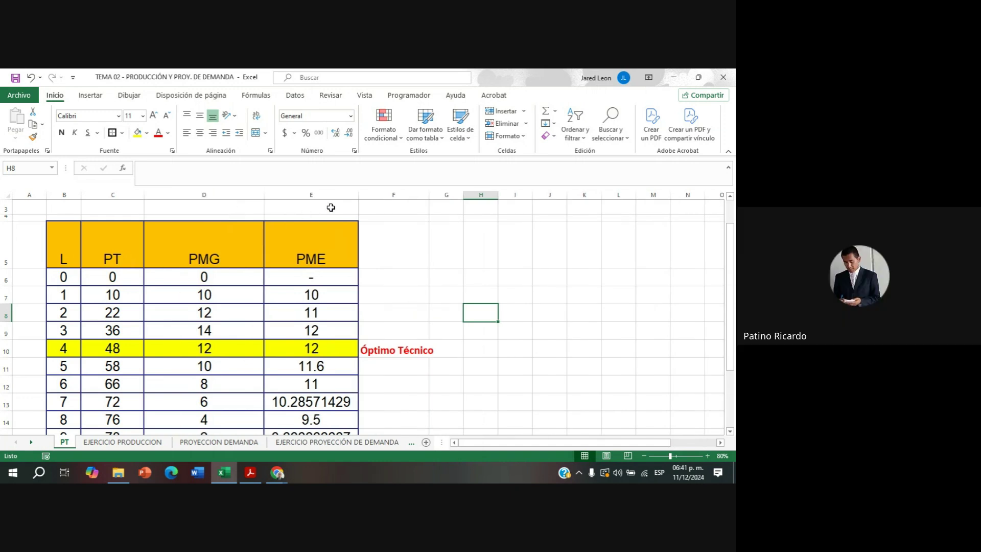
pyautogui.moveTo(358, 197); pyautogui.dragTo(388, 197)
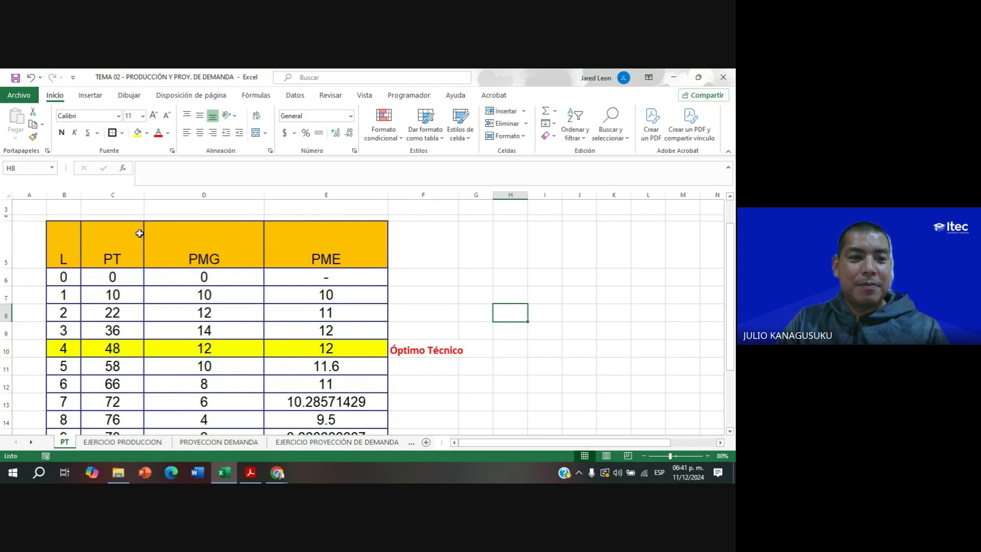
pyautogui.moveTo(81, 198); pyautogui.dragTo(139, 200)
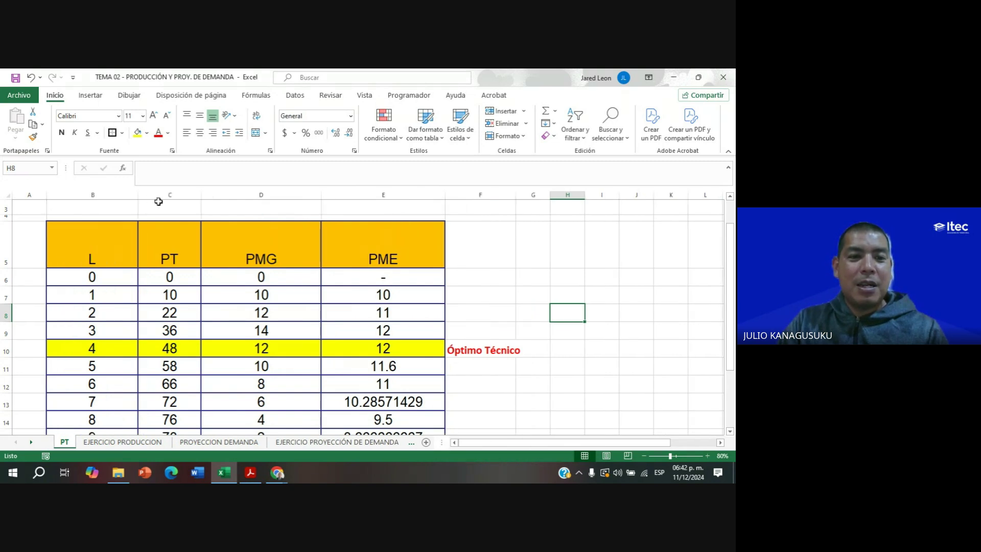
pyautogui.moveTo(201, 197); pyautogui.dragTo(240, 197)
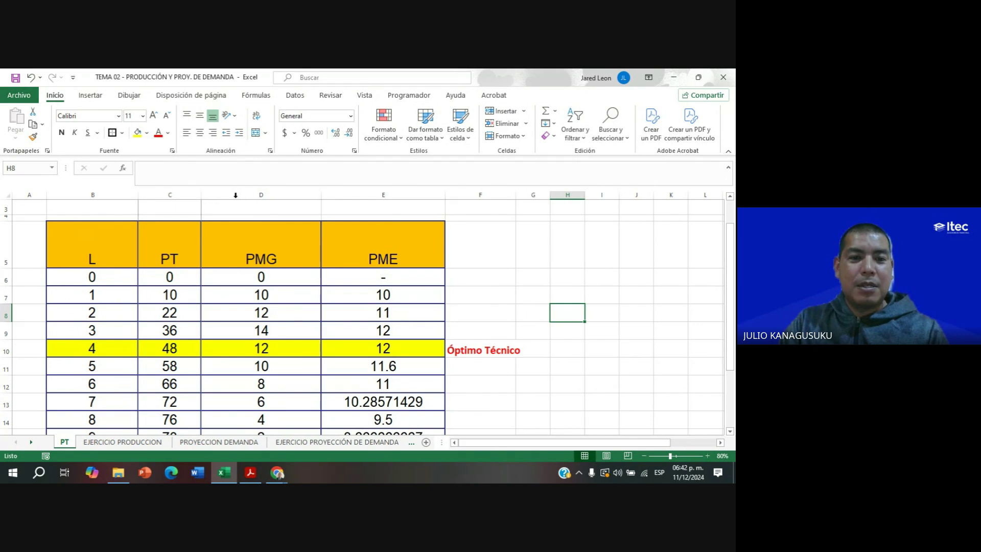
# Align the table headings in B5:E5 to the vertical middle and replace the L heading in B5 with "Mano de Obra".
pyautogui.moveTo(108, 240); pyautogui.dragTo(422, 244)
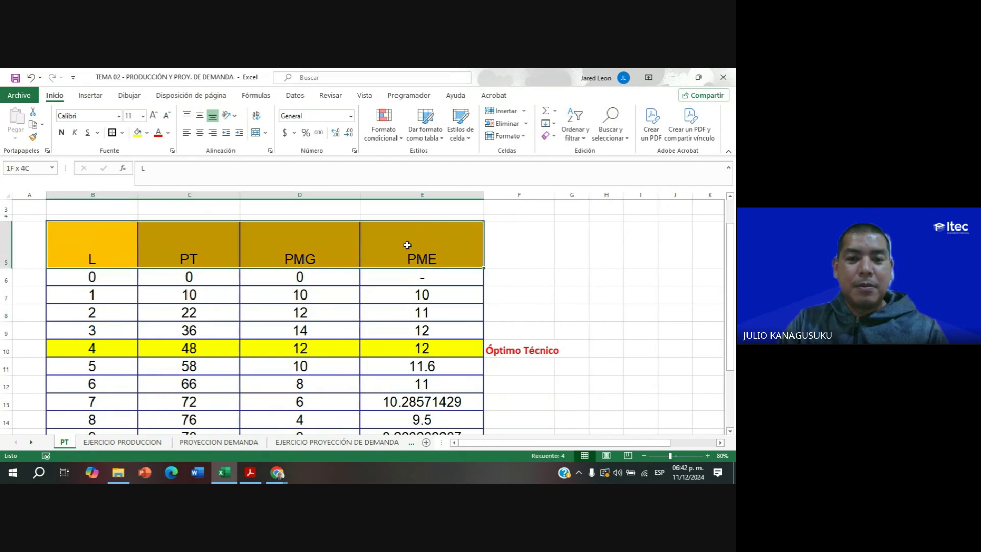
pyautogui.click(198, 113)
pyautogui.click(90, 246)
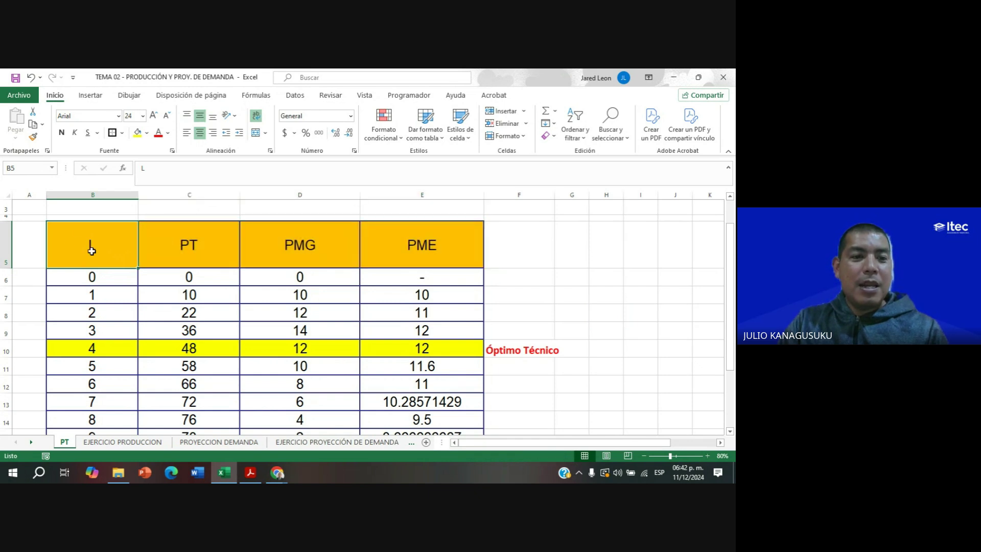
pyautogui.write('Mano d')
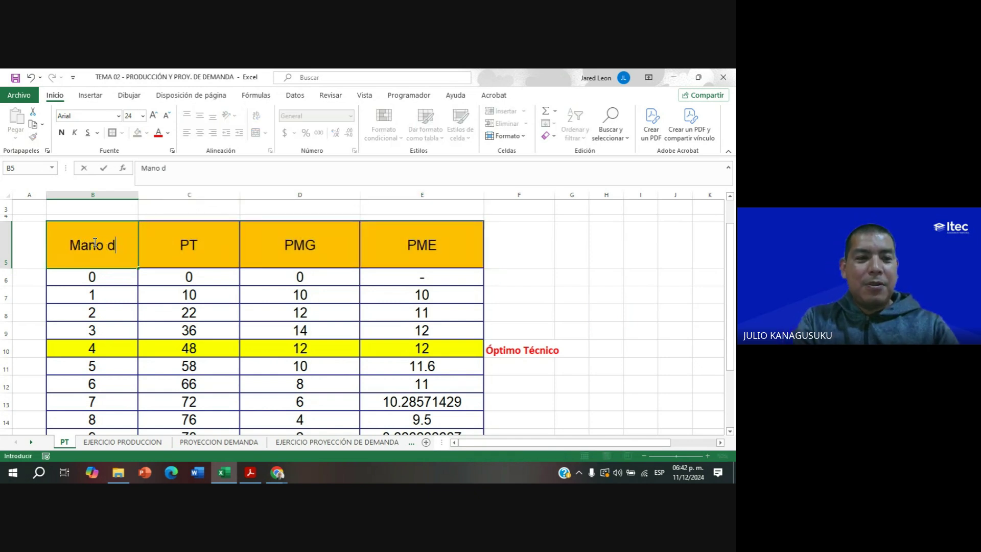
pyautogui.write('e Obra')
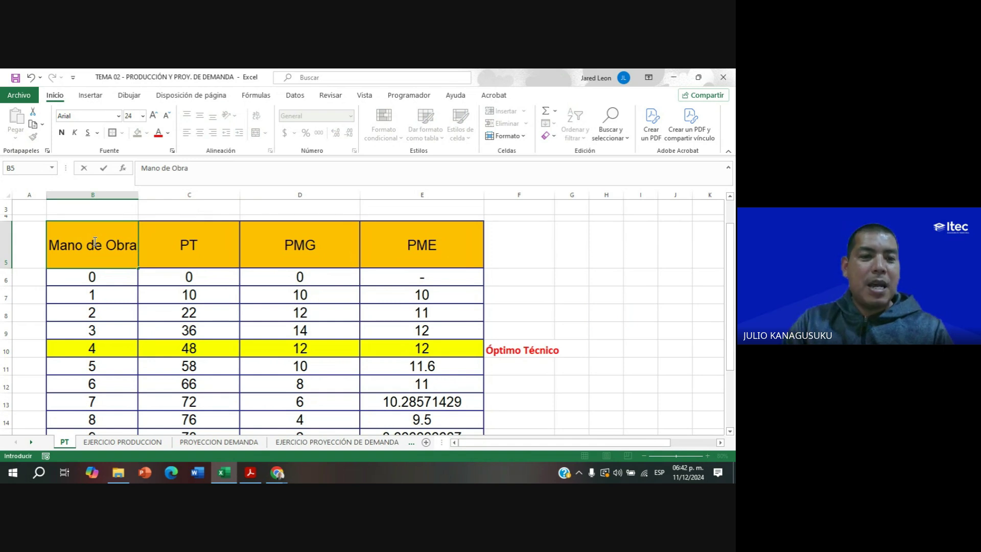
pyautogui.click(568, 255)
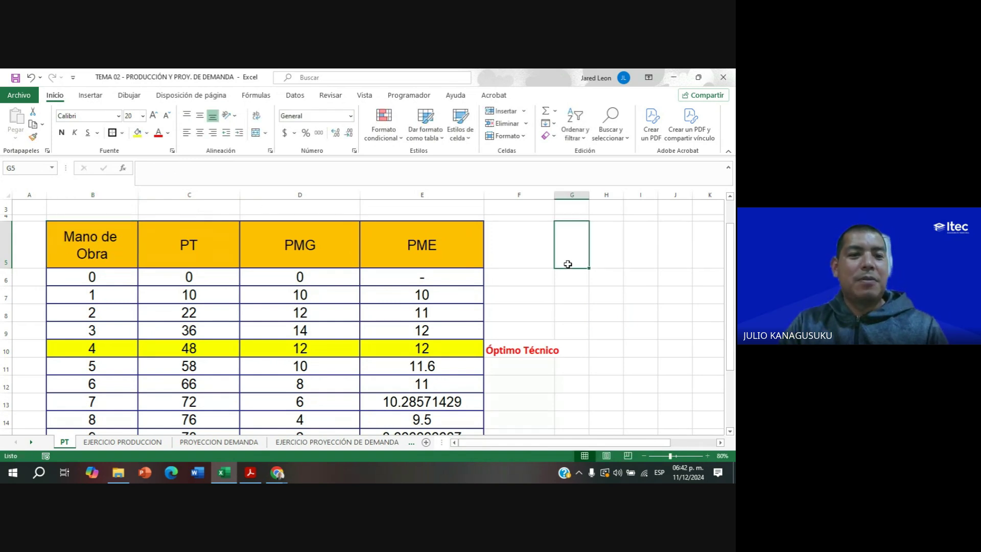
pyautogui.click(108, 256)
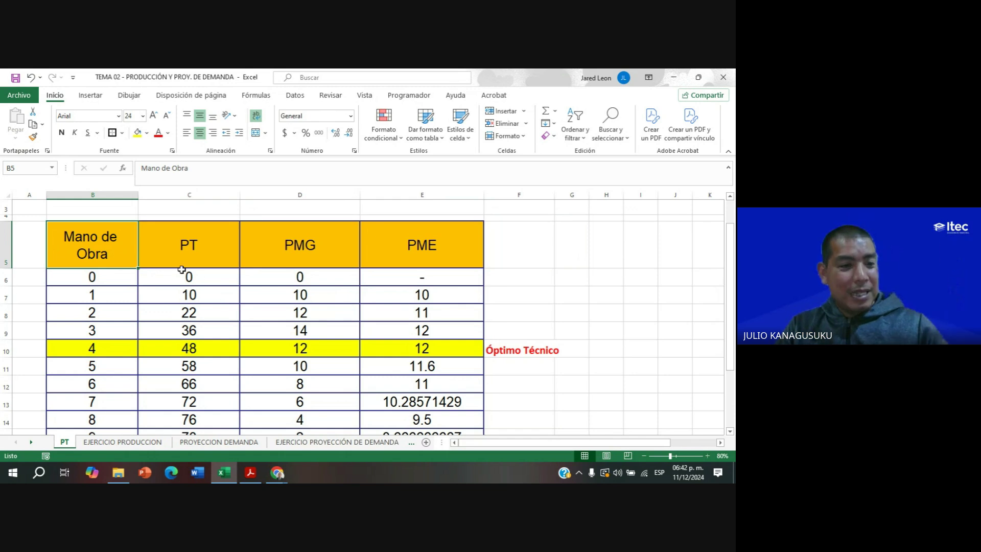
pyautogui.click(111, 296)
pyautogui.click(114, 313)
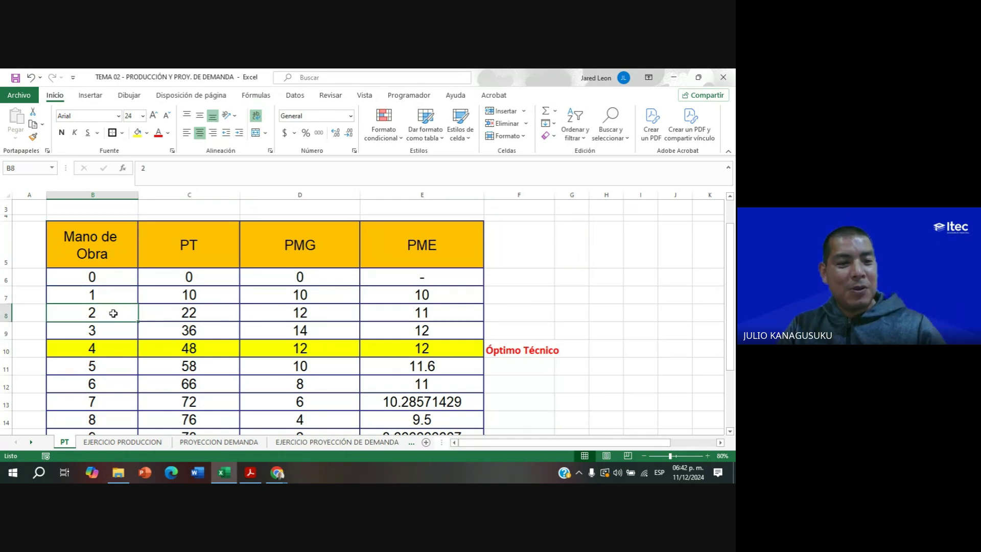
pyautogui.click(115, 329)
pyautogui.click(118, 343)
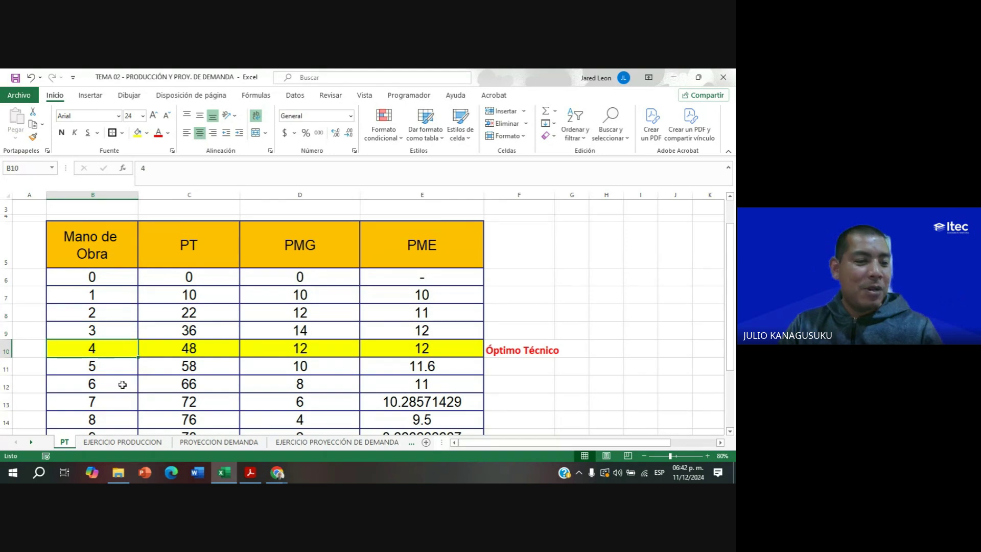
# Replace the PT heading in C5 with "Producción Total".
pyautogui.click(182, 257)
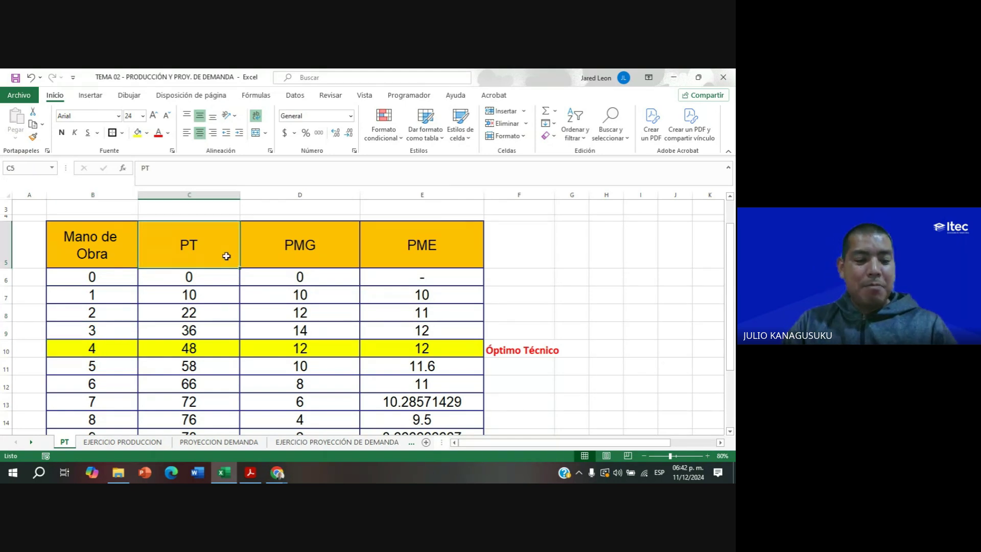
pyautogui.write('Prod')
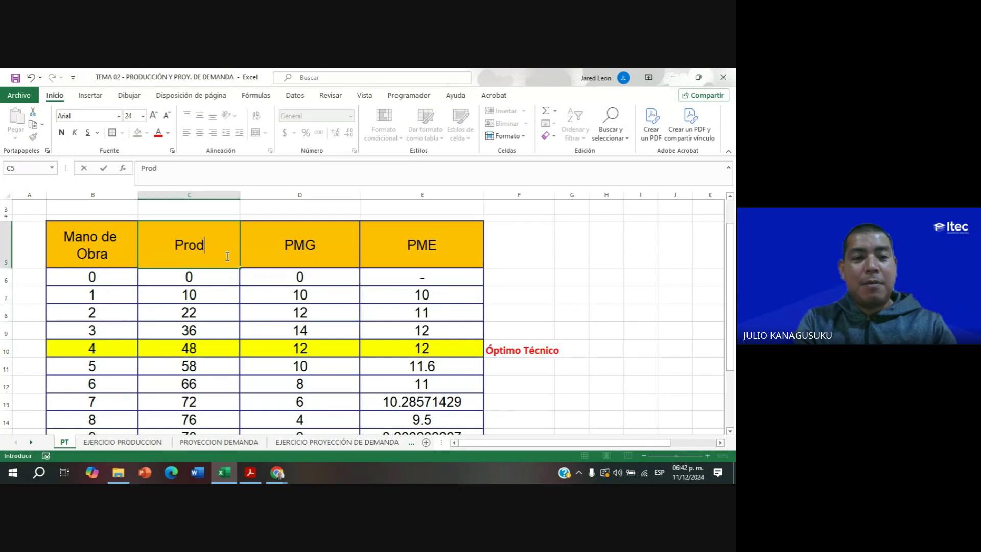
pyautogui.write('ucción Total')
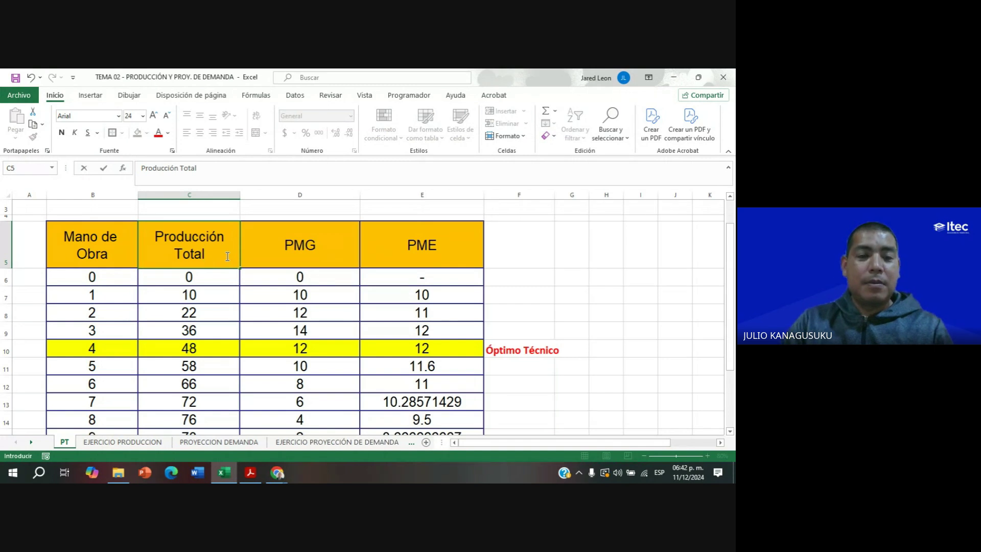
pyautogui.click(551, 279)
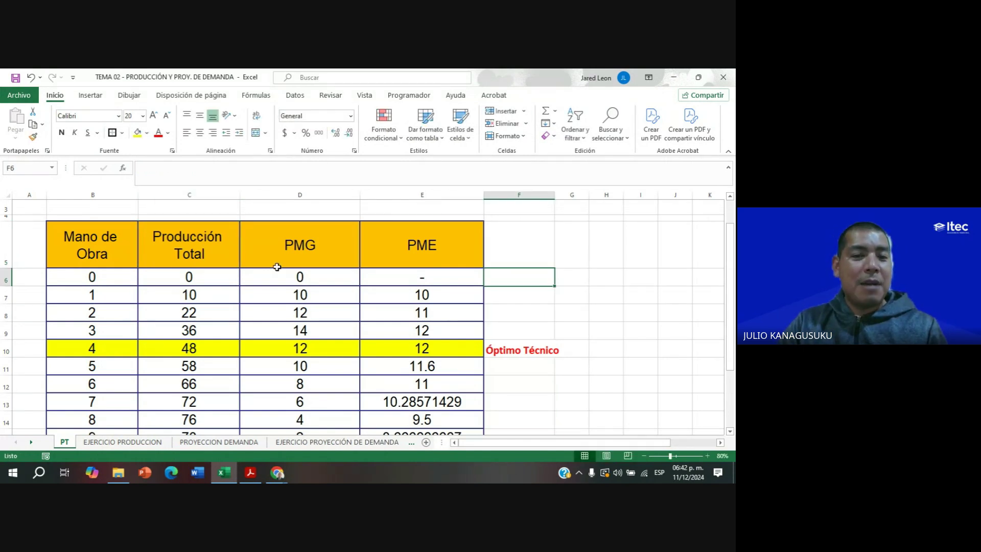
# Compare the Mano de Obra values 1 to 3 with their Producción Total values in rows 7 to 9.
pyautogui.click(306, 249)
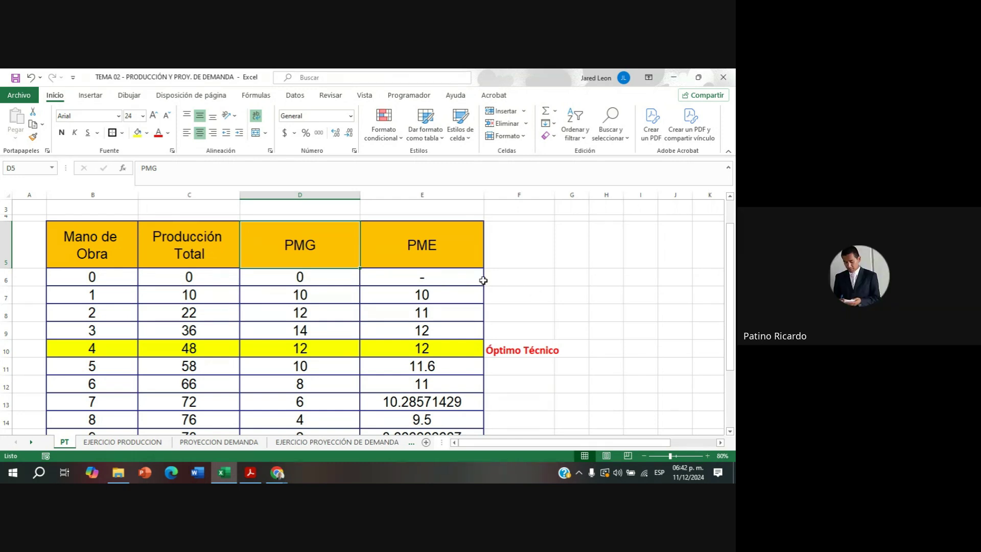
pyautogui.click(198, 274)
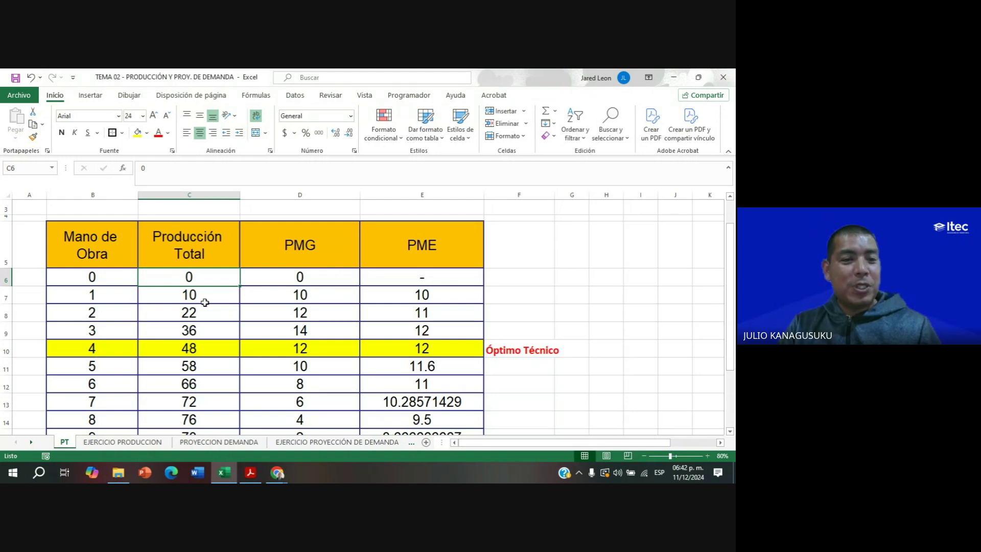
pyautogui.click(128, 298)
pyautogui.click(124, 318)
pyautogui.click(124, 335)
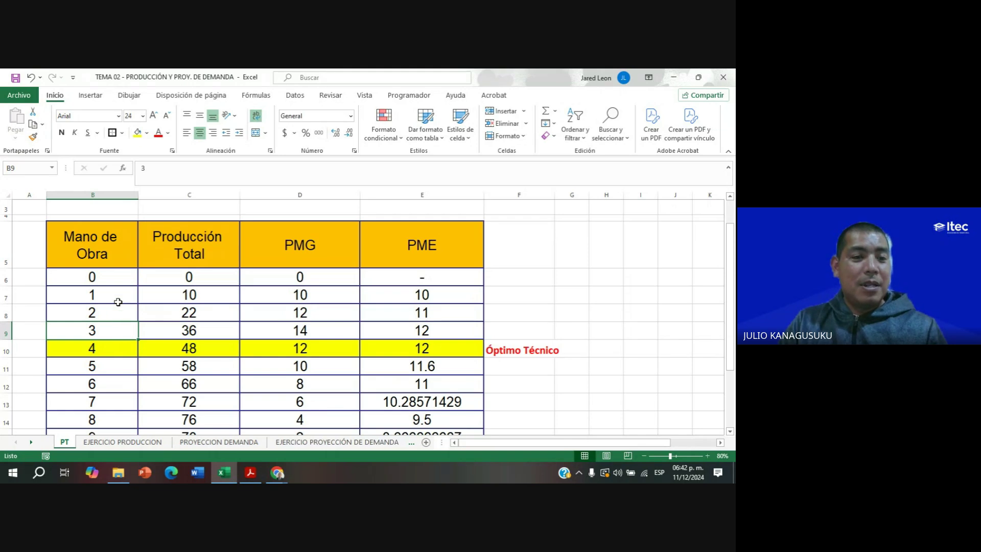
pyautogui.moveTo(207, 294); pyautogui.dragTo(225, 331)
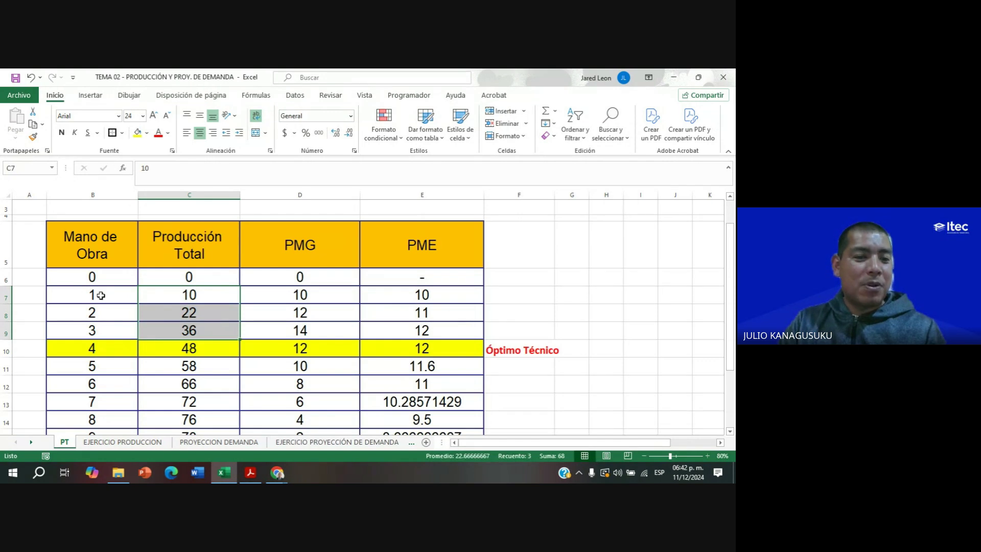
pyautogui.click(97, 295)
pyautogui.click(102, 311)
pyautogui.click(105, 298)
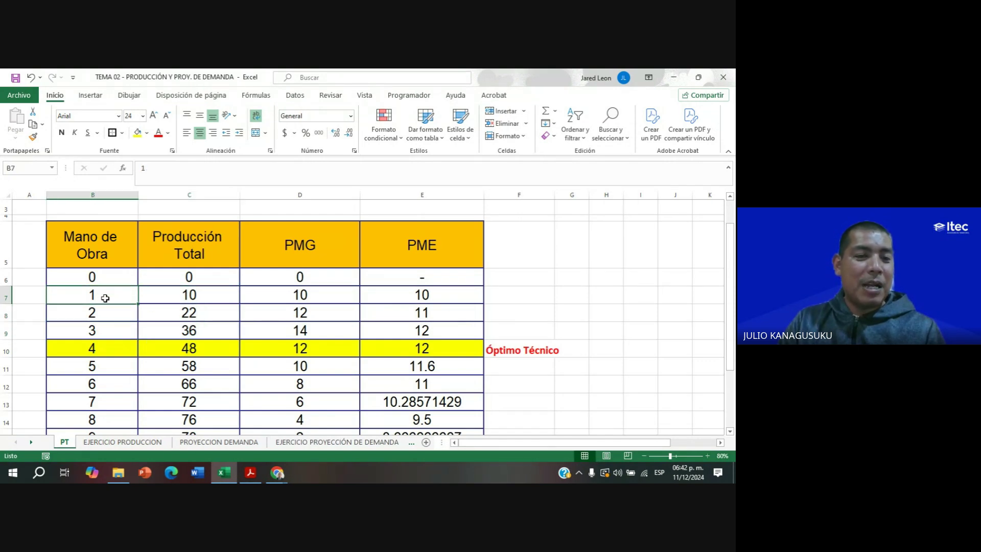
pyautogui.click(208, 298)
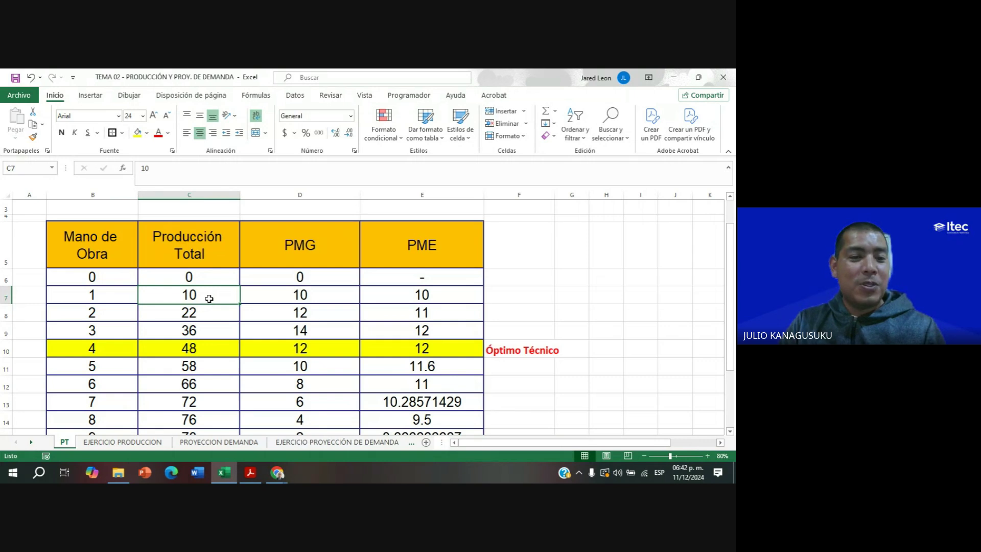
pyautogui.click(88, 313)
pyautogui.click(207, 318)
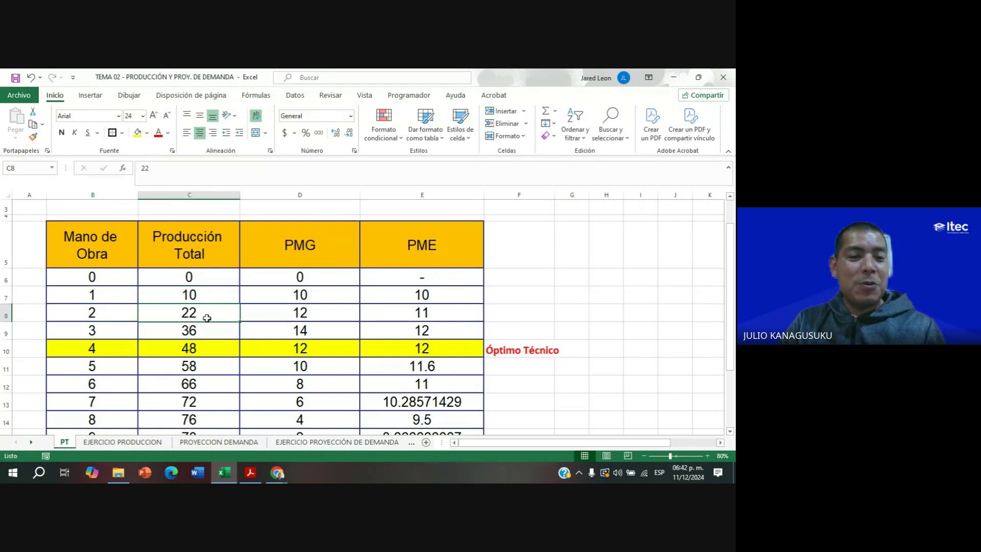
pyautogui.click(100, 328)
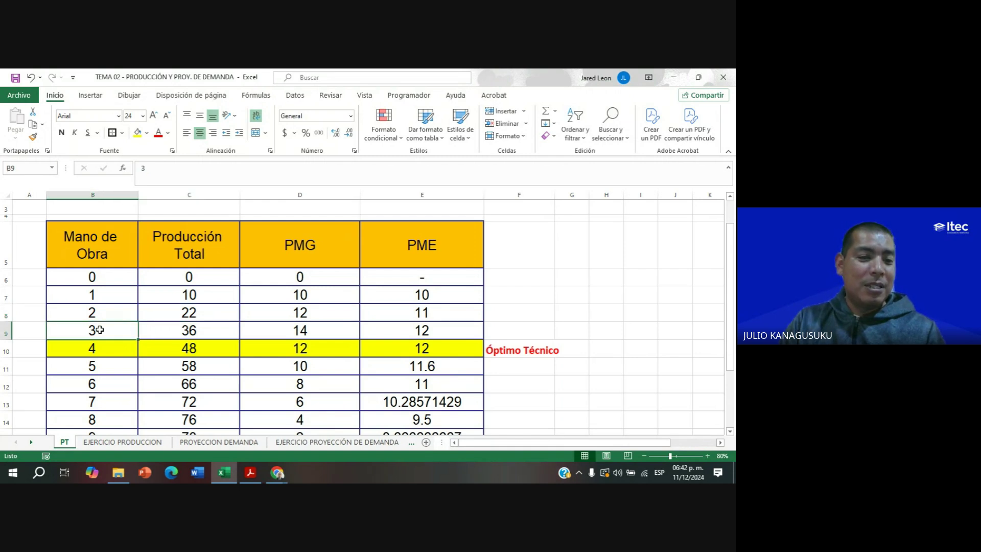
pyautogui.click(226, 335)
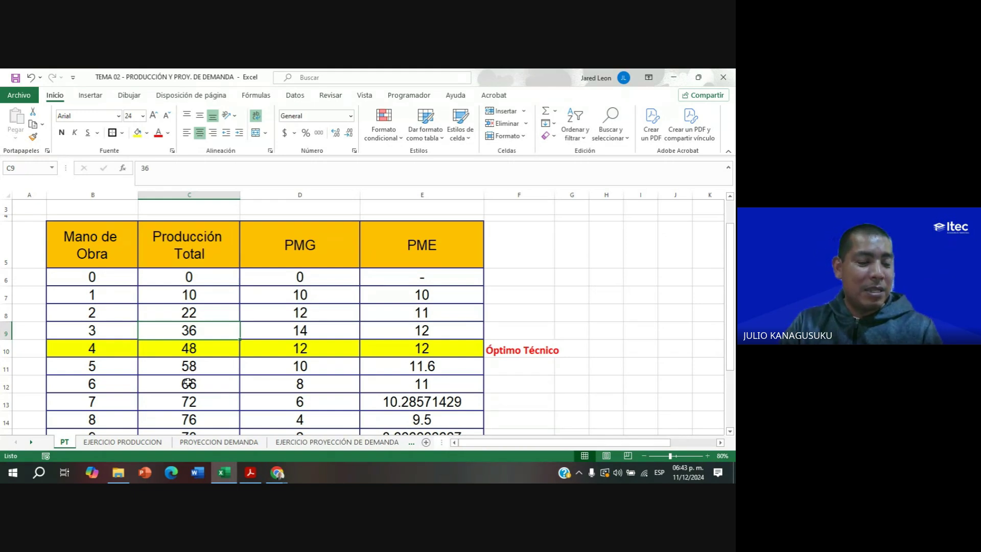
# Replace the PMG heading in D5 with "Producción Marginal".
pyautogui.click(304, 254)
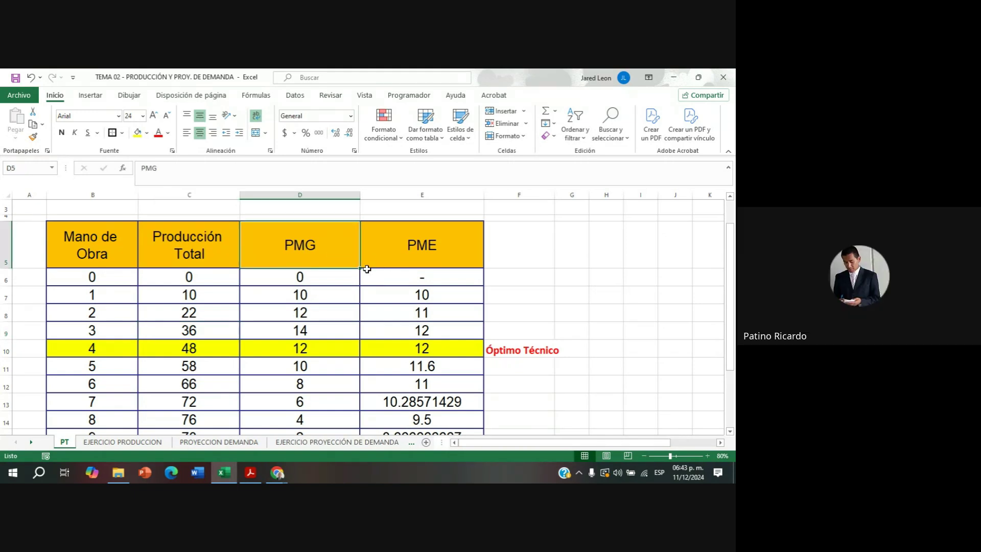
pyautogui.write('Producción Marginal')
pyautogui.press('Return')
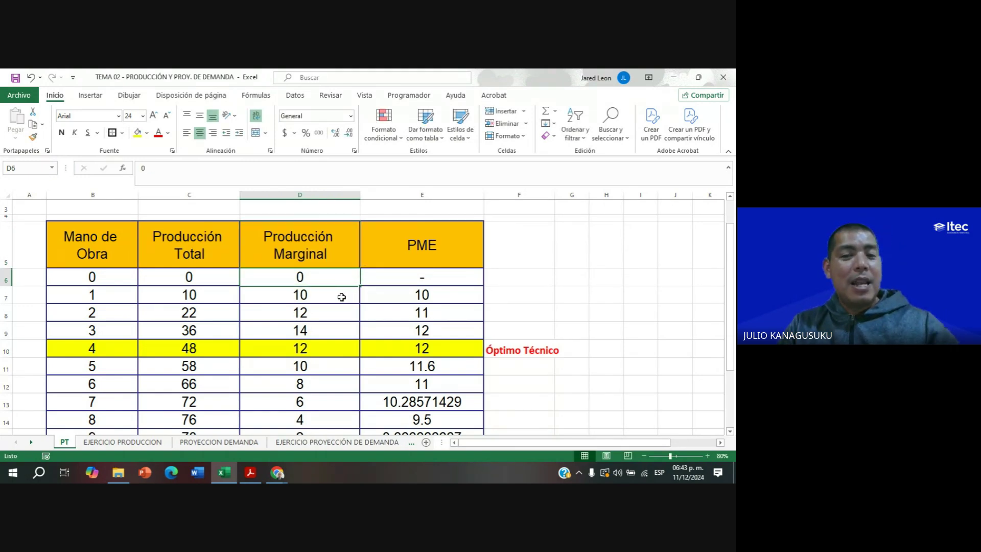
pyautogui.click(234, 300)
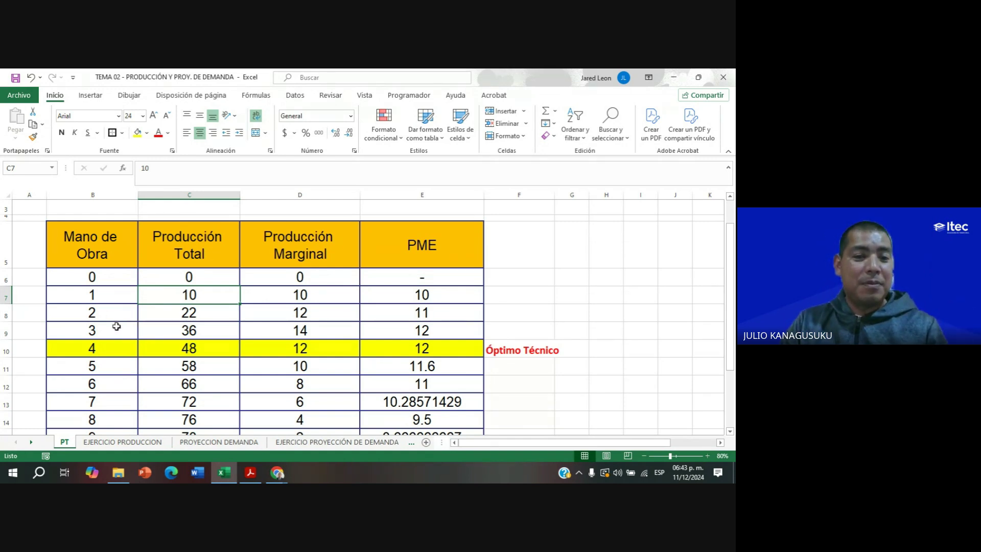
pyautogui.click(285, 255)
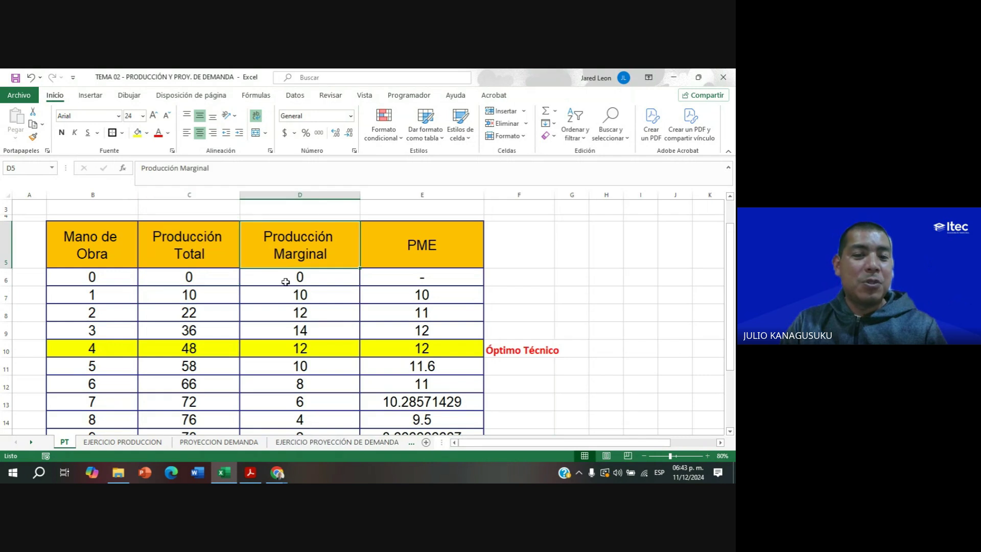
pyautogui.click(289, 312)
# Replace the PME heading in E5 with "Producción Media" and narrow column E so the heading wraps onto two lines.
pyautogui.click(426, 260)
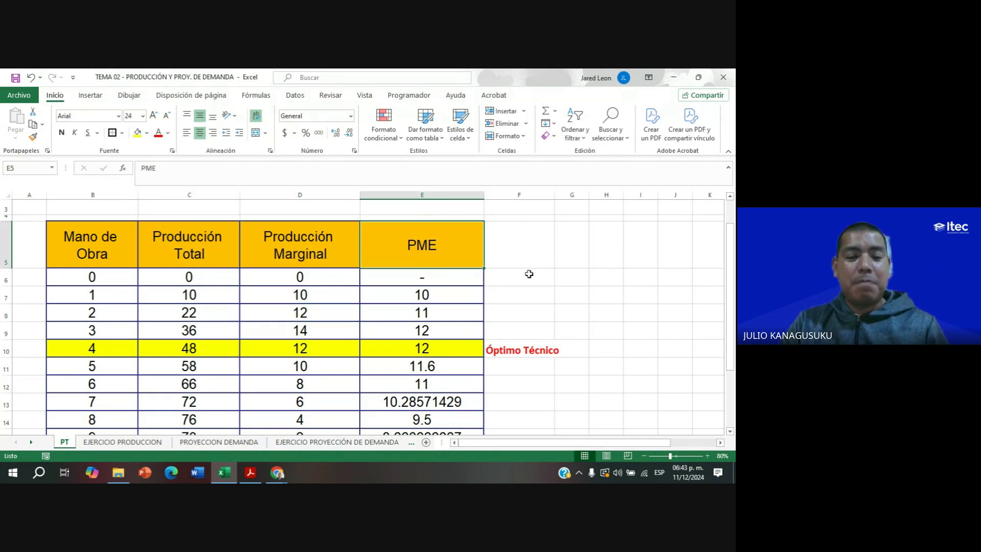
pyautogui.write('Produc')
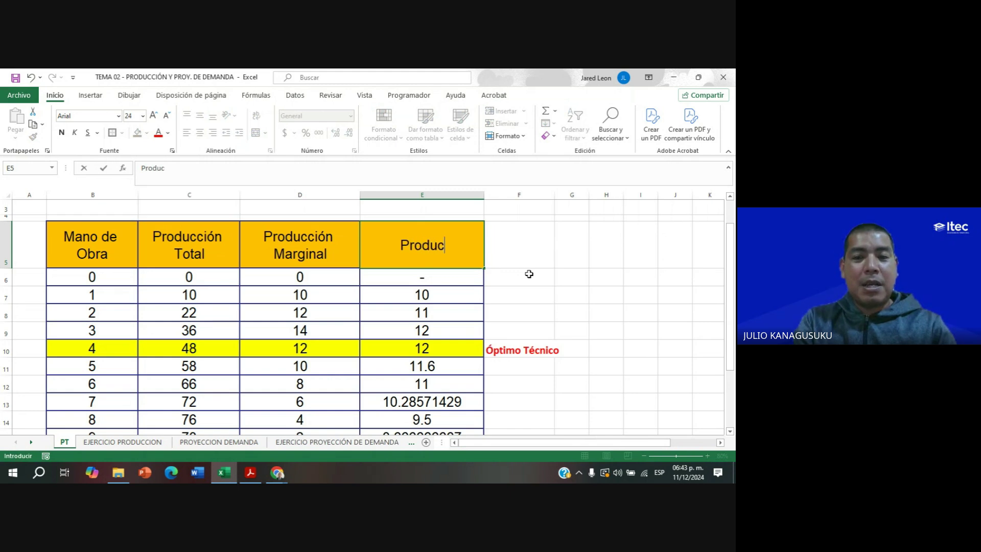
pyautogui.write('ción Media')
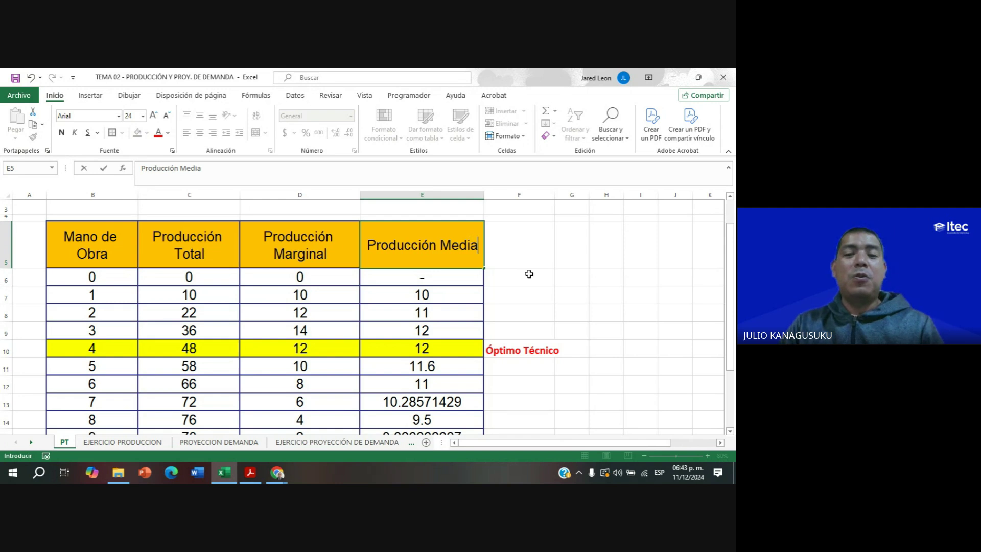
pyautogui.press('Return')
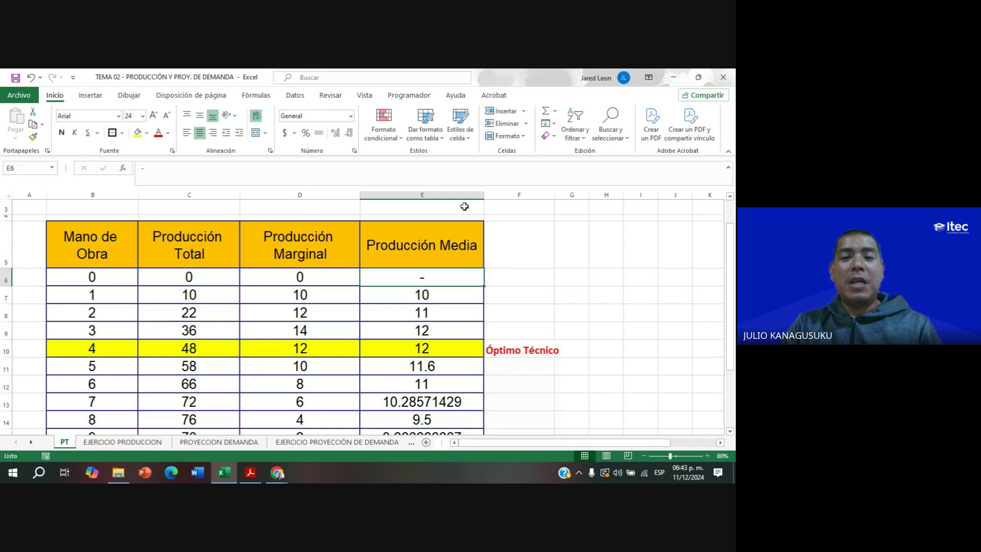
pyautogui.moveTo(482, 198); pyautogui.dragTo(458, 197)
pyautogui.click(523, 262)
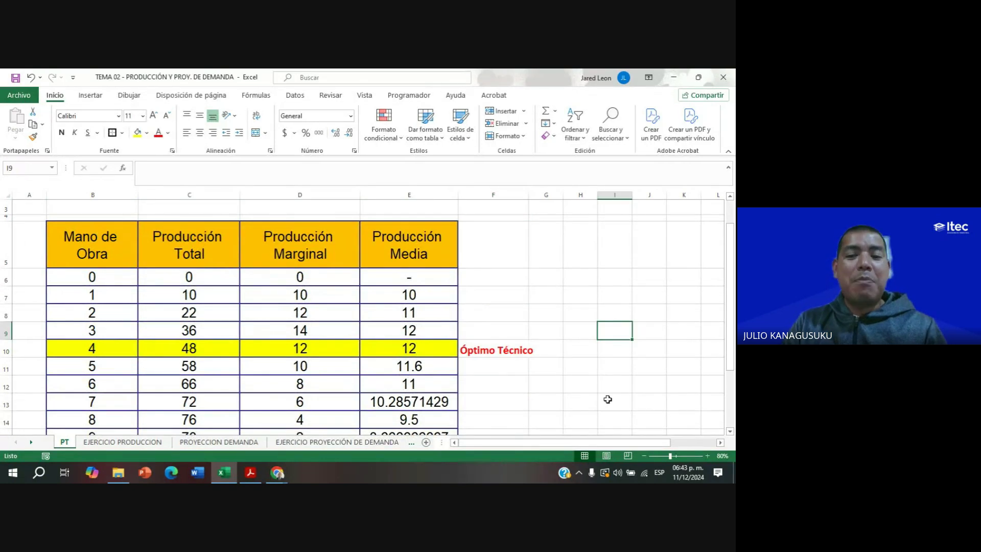
# Align the "Óptimo Técnico" label in F10 to the vertical middle of its cell.
pyautogui.click(499, 352)
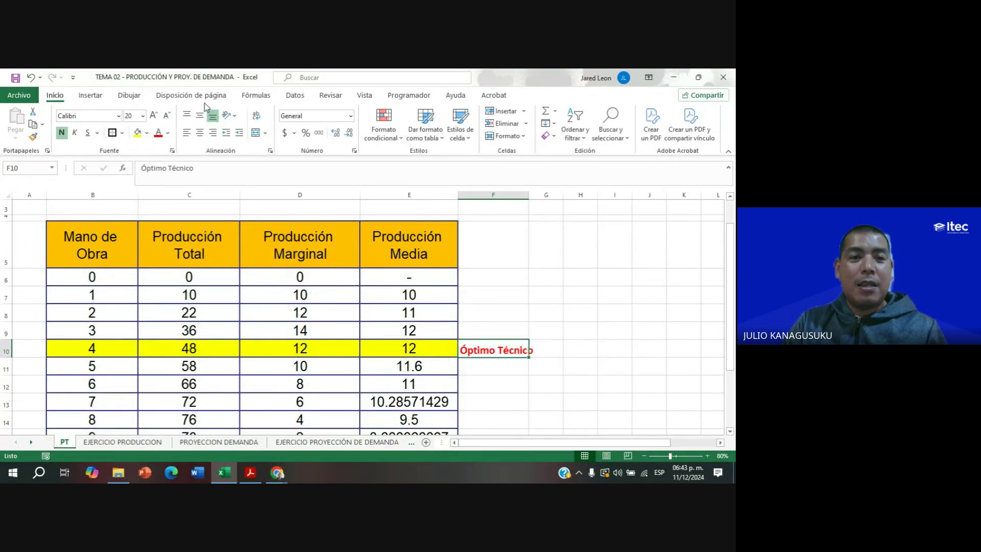
pyautogui.click(503, 399)
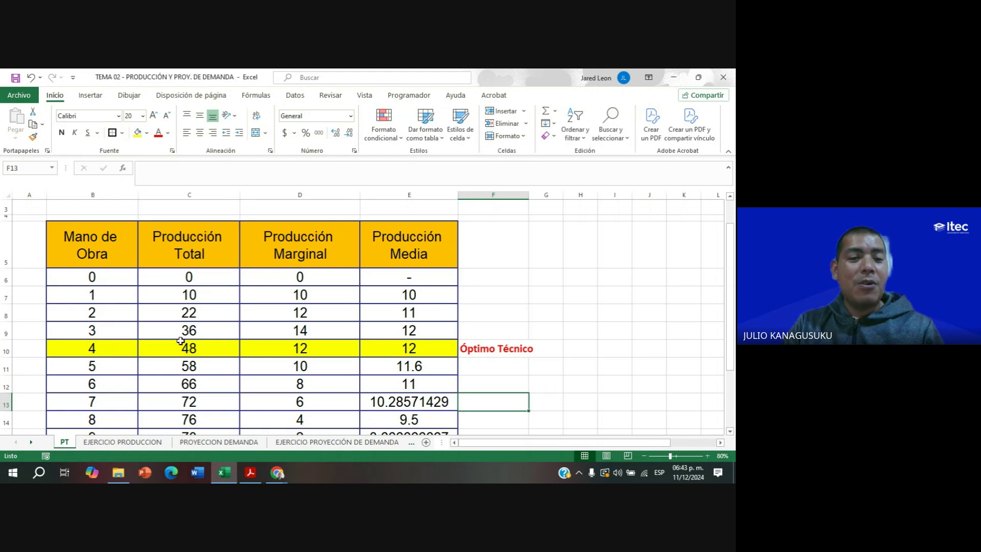
# Review the completed production table down to row 17, examining the highlighted technical optimum row against the other labour levels.
pyautogui.scroll(-1, 189, 342)
pyautogui.click(120, 397)
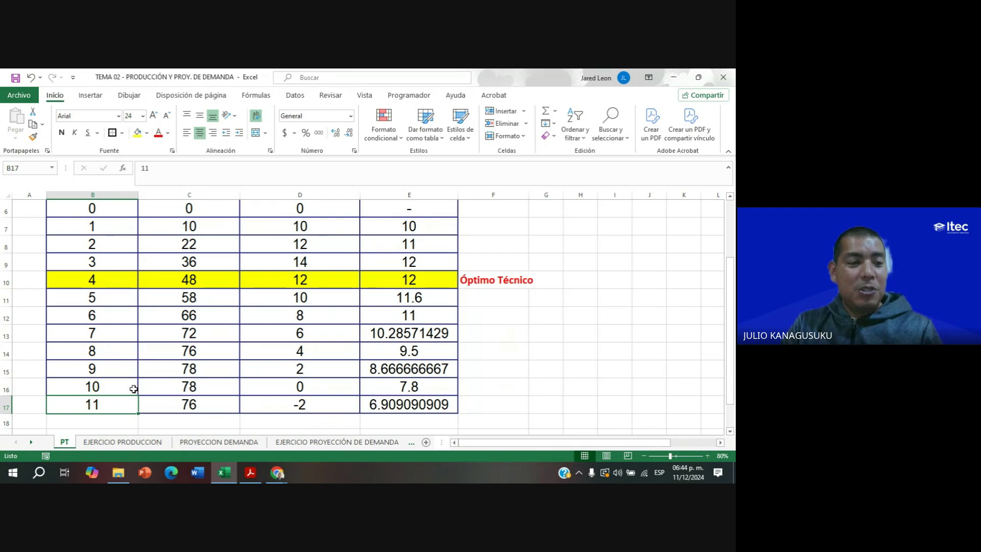
pyautogui.scroll(1, 146, 381)
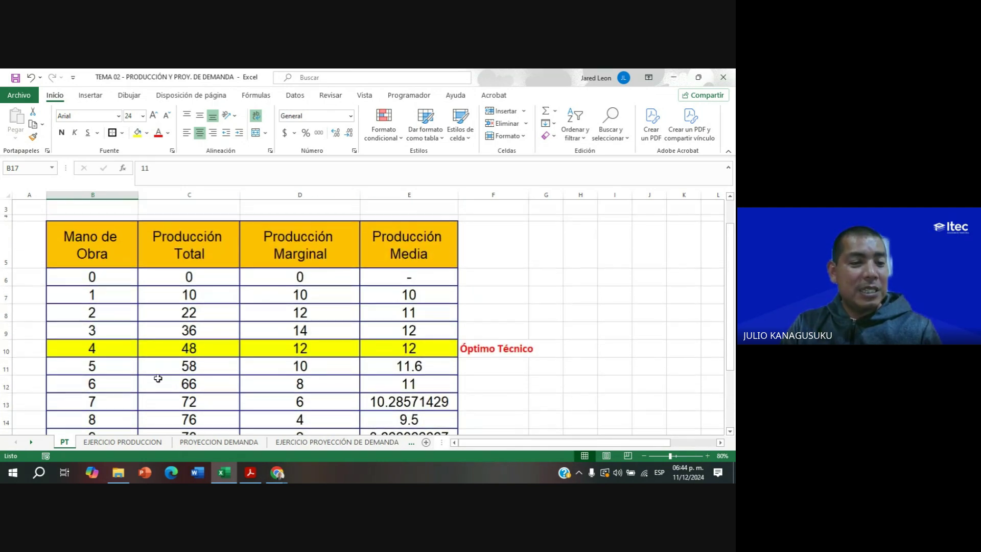
pyautogui.click(113, 352)
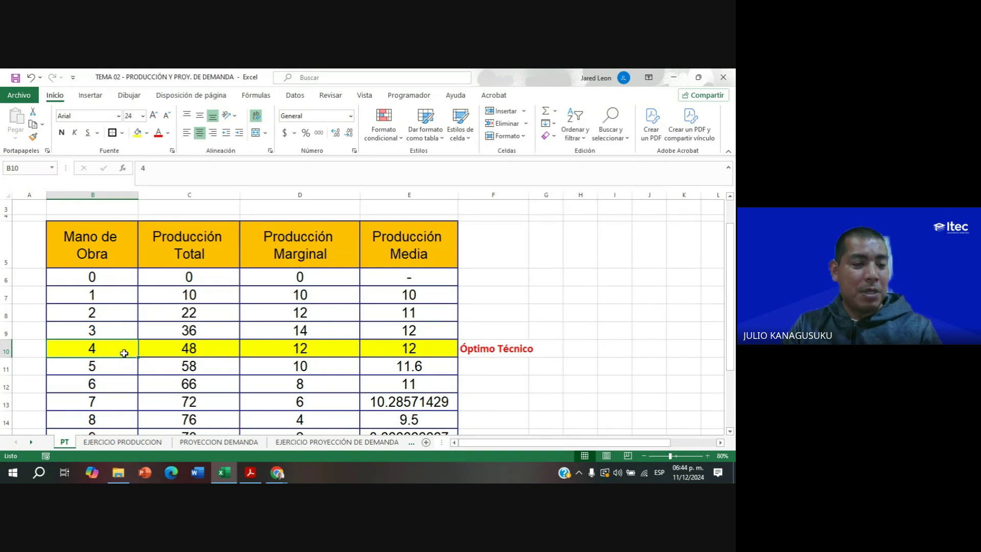
pyautogui.moveTo(123, 352); pyautogui.dragTo(391, 357)
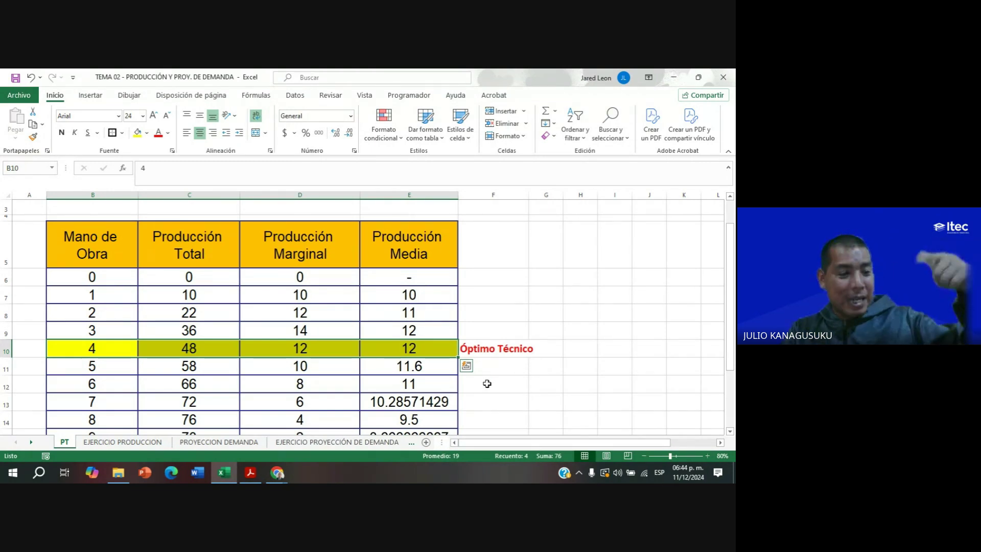
pyautogui.click(512, 383)
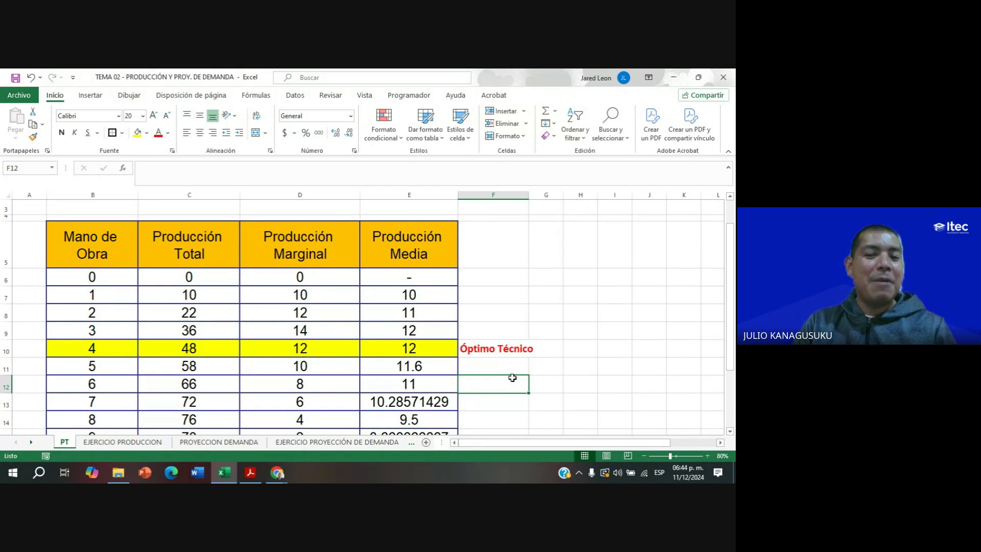
pyautogui.scroll(-1, 516, 379)
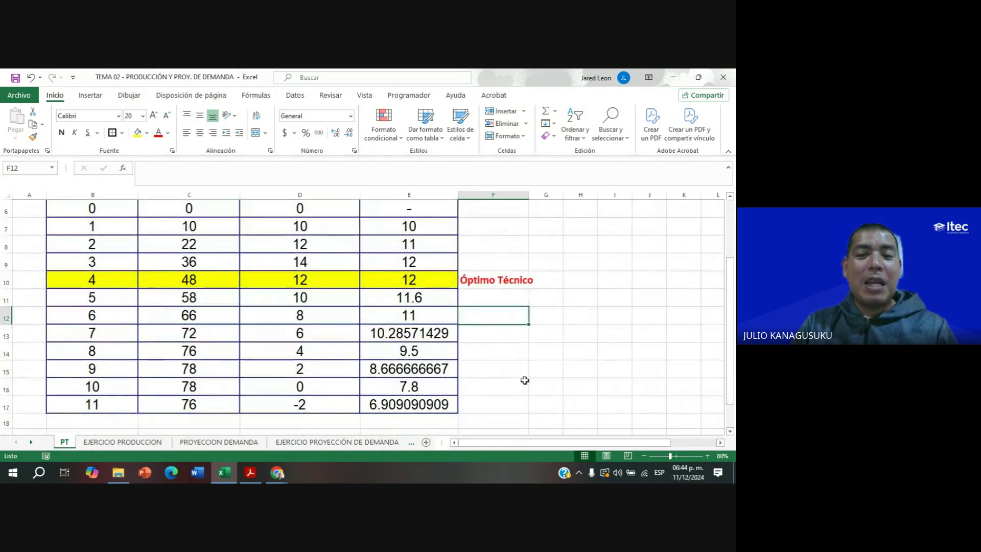
pyautogui.scroll(1, 312, 266)
pyautogui.click(499, 368)
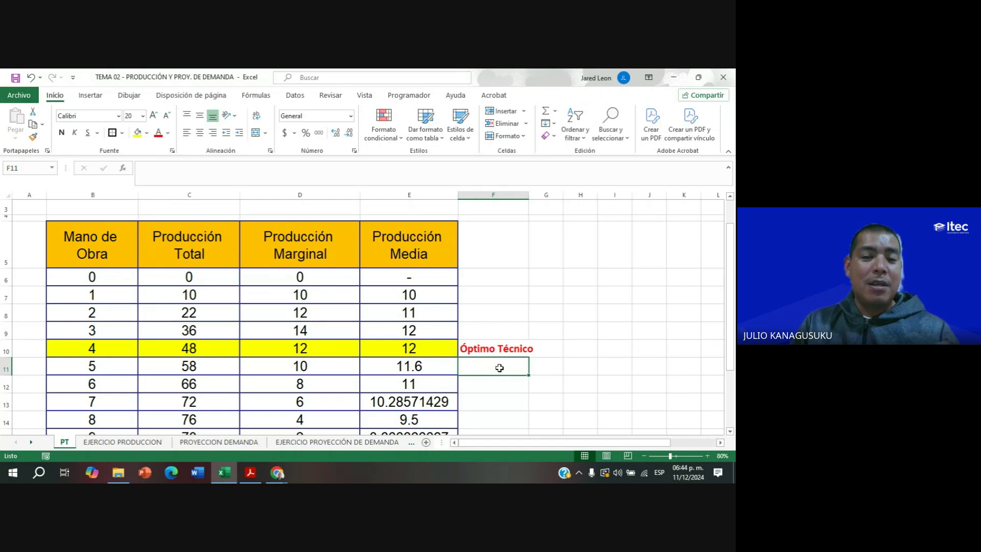
pyautogui.scroll(-1, 503, 352)
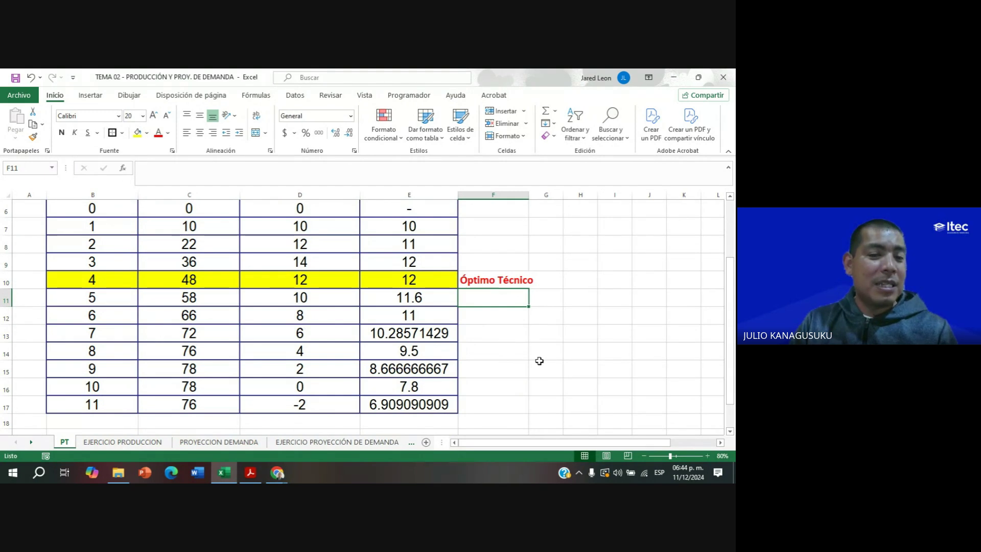
pyautogui.scroll(1, 540, 360)
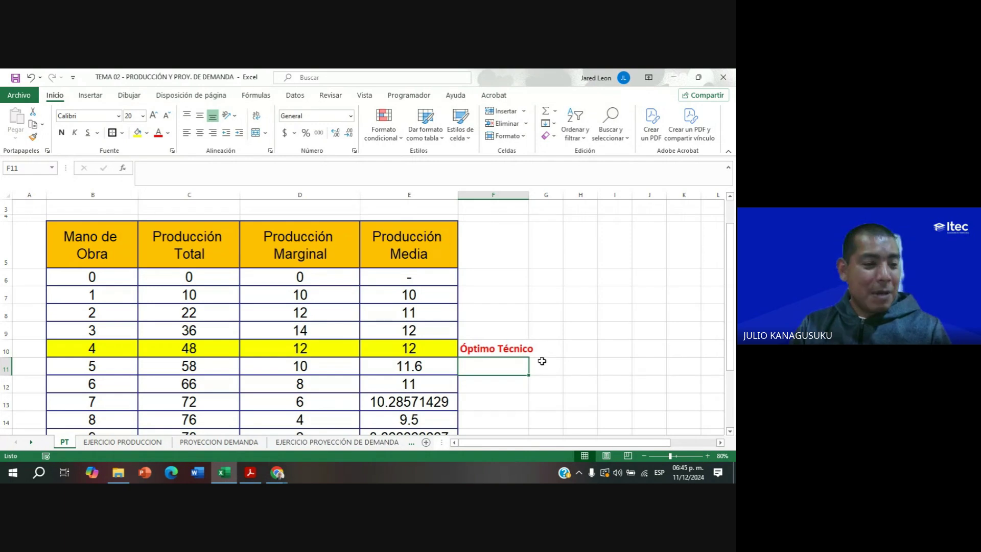
# Examine the labour levels beyond the technical optimum in rows 11 to 17 against the headings of the production table.
pyautogui.scroll(-1, 562, 393)
pyautogui.scroll(-1, 563, 389)
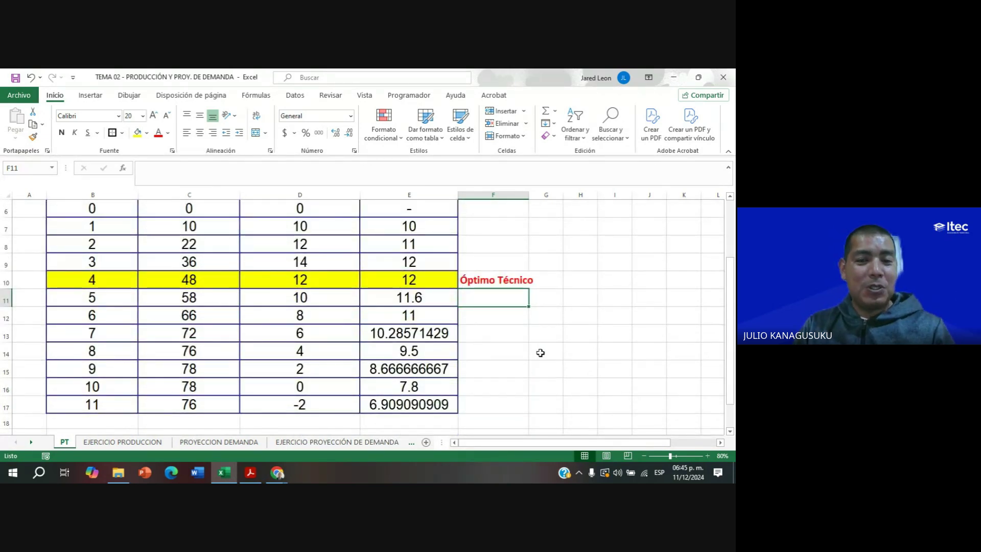
pyautogui.scroll(1, 546, 357)
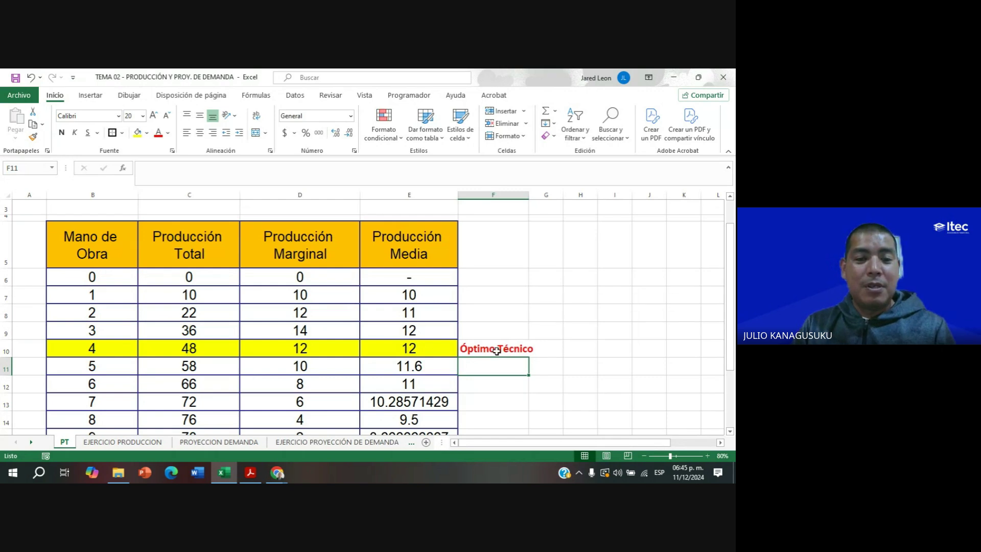
pyautogui.scroll(-1, 494, 352)
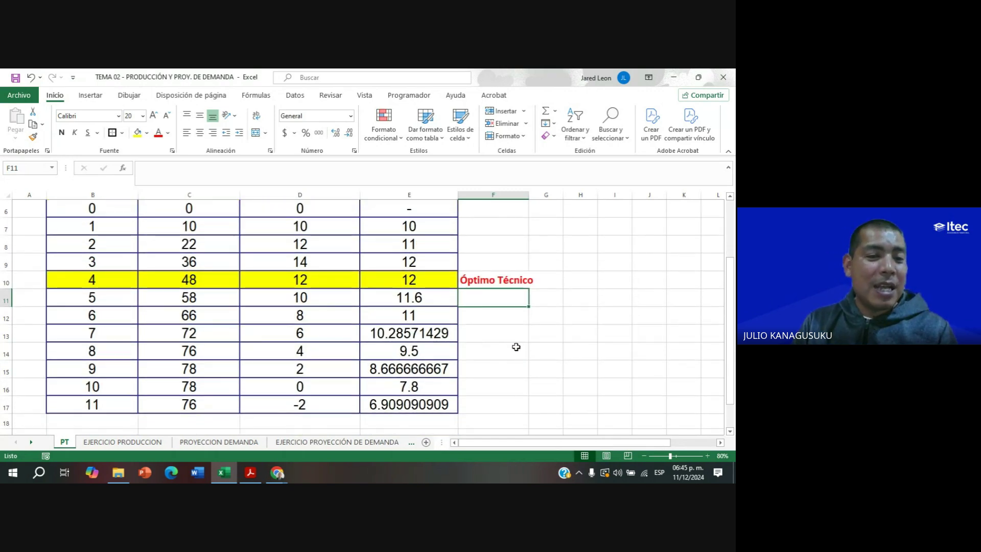
pyautogui.click(82, 315)
pyautogui.moveTo(82, 315); pyautogui.dragTo(434, 335)
pyautogui.click(501, 366)
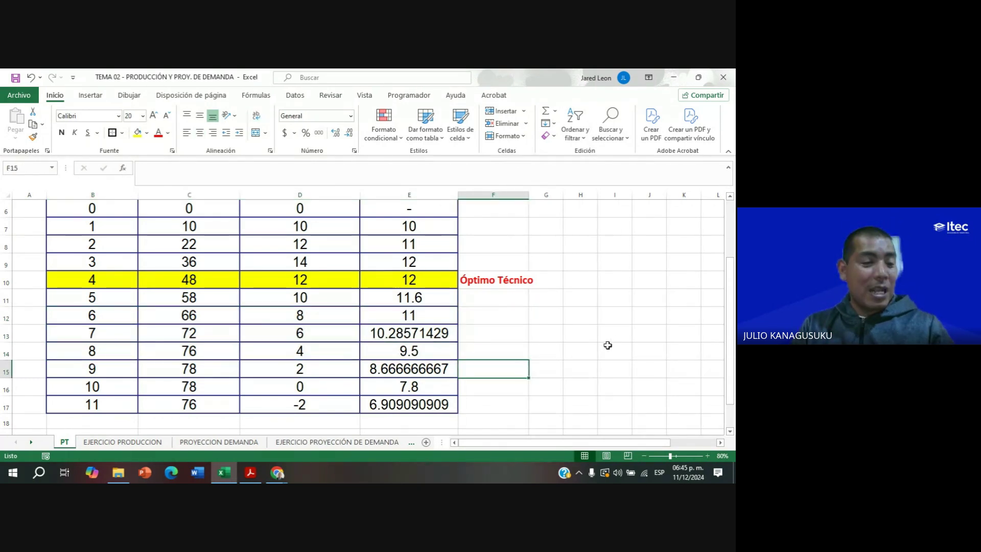
pyautogui.click(112, 320)
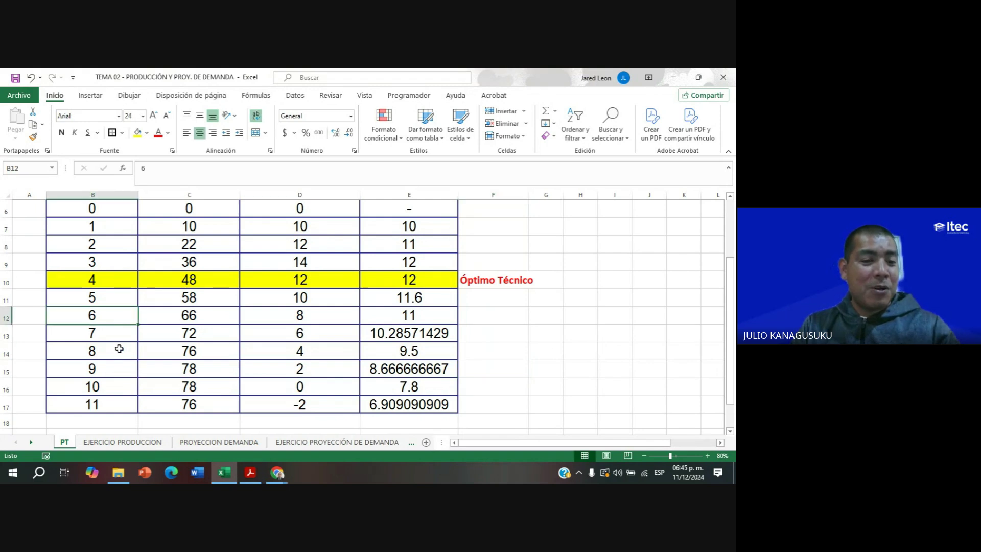
pyautogui.click(128, 405)
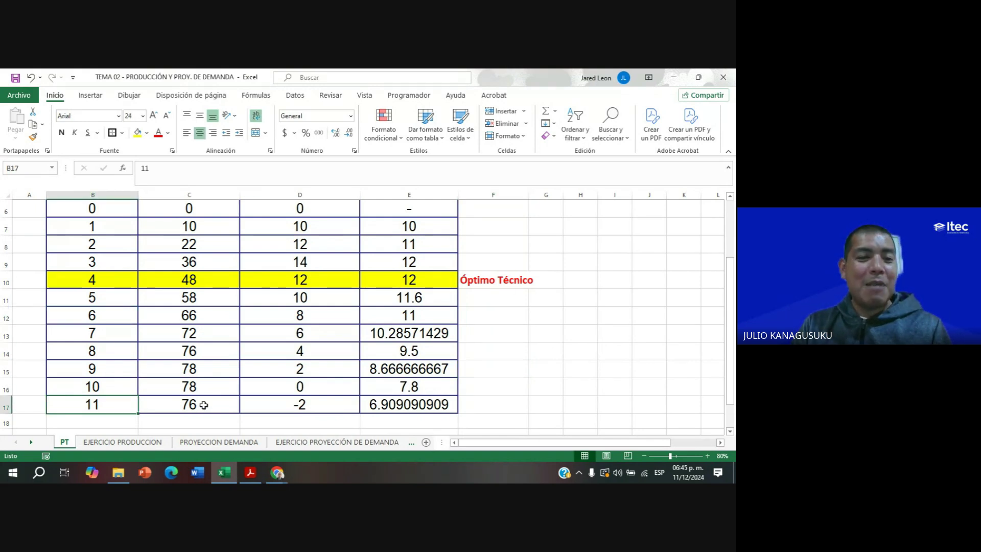
pyautogui.scroll(1, 207, 404)
pyautogui.scroll(-1, 223, 397)
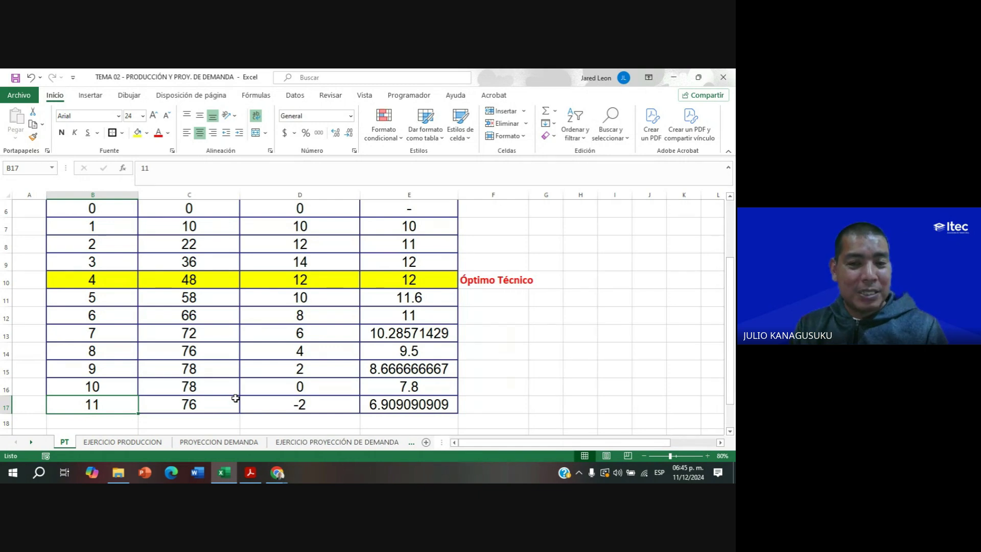
pyautogui.scroll(1, 225, 397)
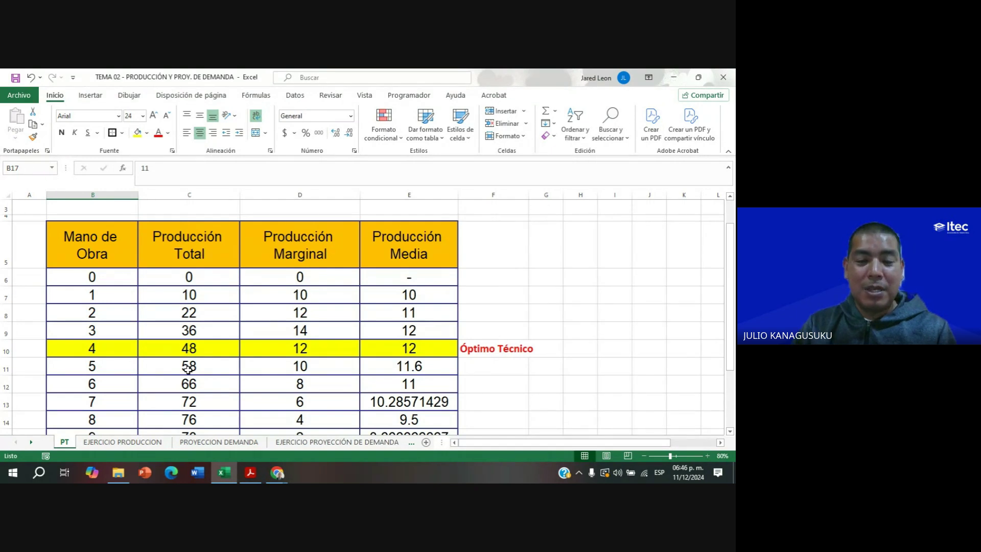
# Open the EJERCICIO PRODUCCION sheet and review the exercise table's L and PT data and its empty PMG and PME columns.
pyautogui.click(127, 442)
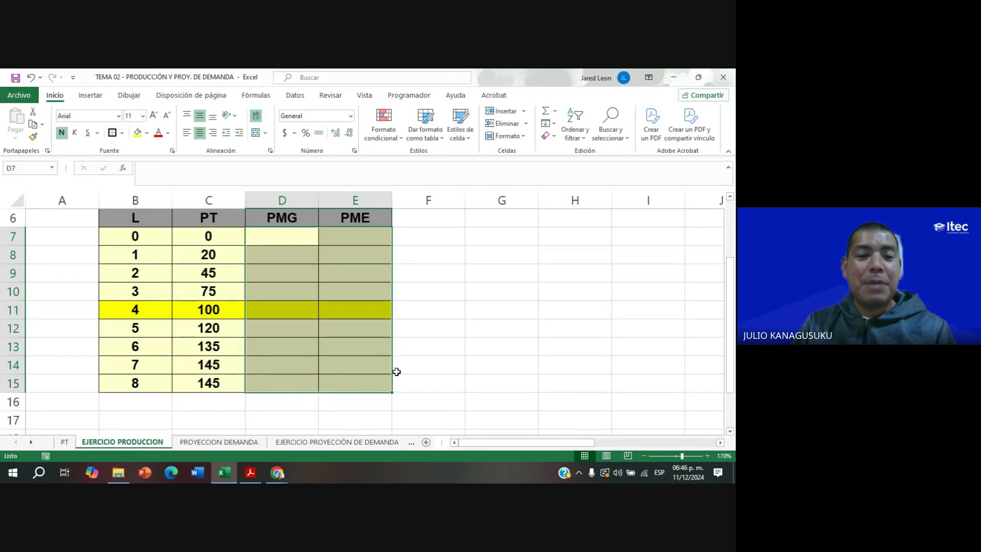
pyautogui.keyDown('ctrl'); pyautogui.scroll(6, 439, 344); pyautogui.keyUp('ctrl')
pyautogui.click(455, 341)
pyautogui.scroll(1, 455, 340)
pyautogui.scroll(-1, 455, 340)
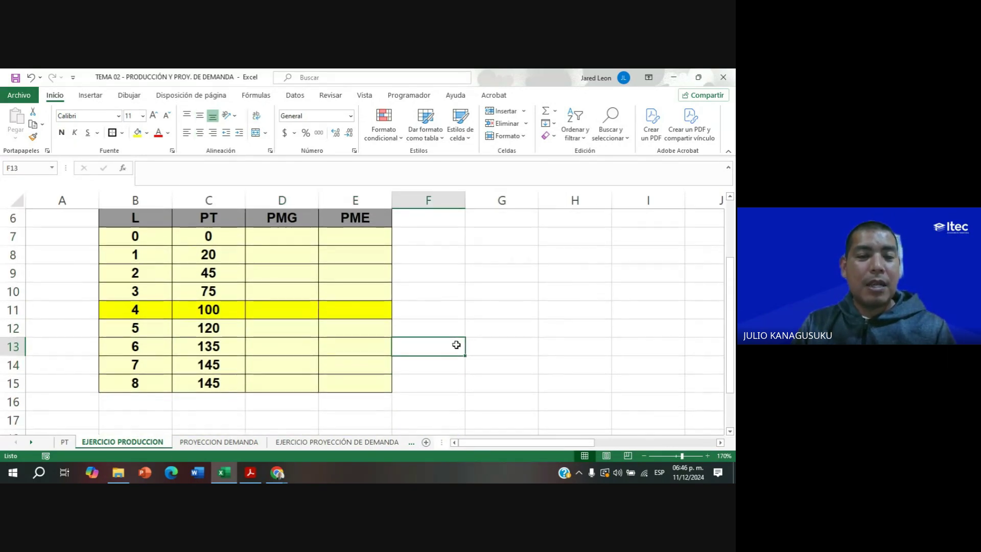
pyautogui.scroll(1, 467, 342)
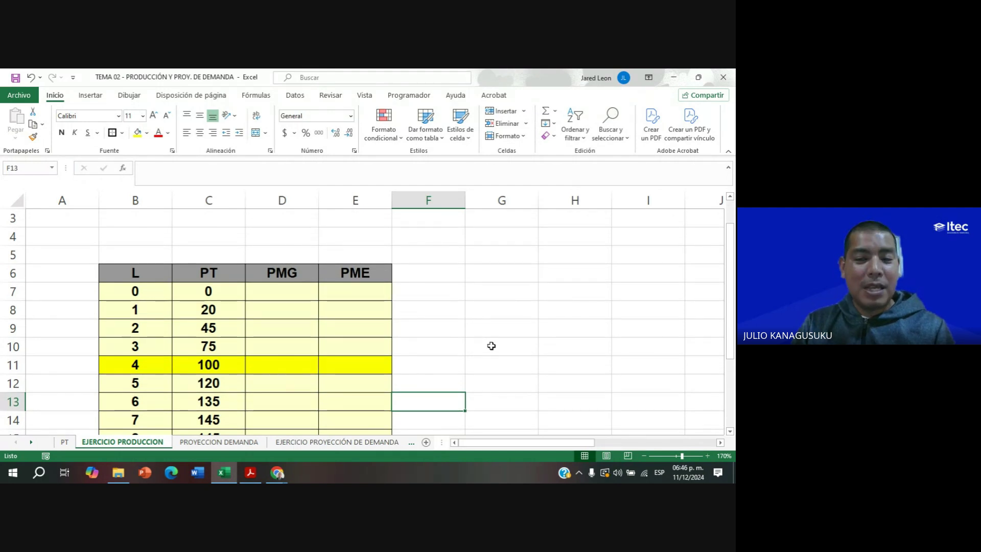
pyautogui.scroll(-1, 493, 346)
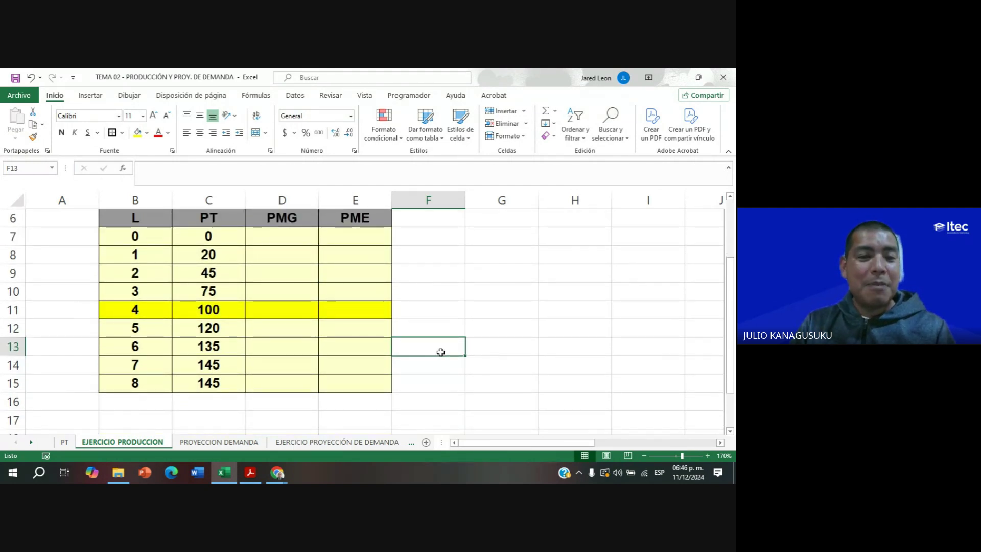
pyautogui.scroll(1, 322, 296)
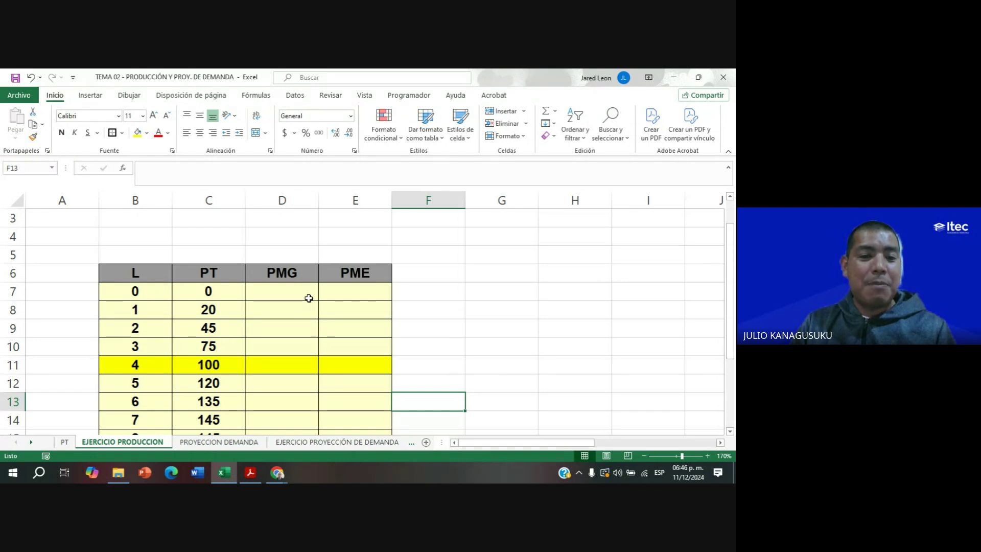
pyautogui.scroll(-1, 309, 297)
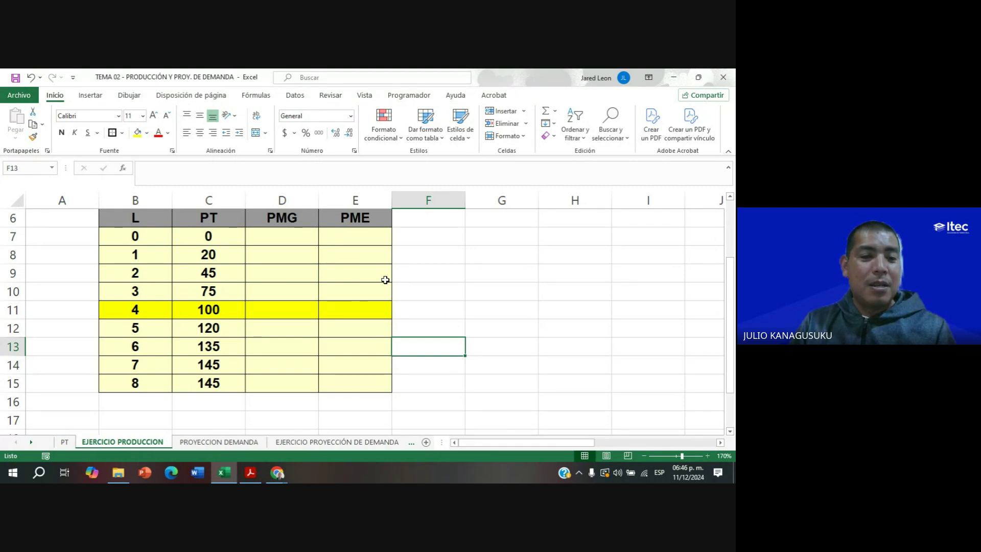
# Examine the highlighted row for L = 4 and the empty PMG and PME cells D7:E15 that the exercise asks for.
pyautogui.moveTo(130, 309); pyautogui.dragTo(337, 315)
pyautogui.click(467, 349)
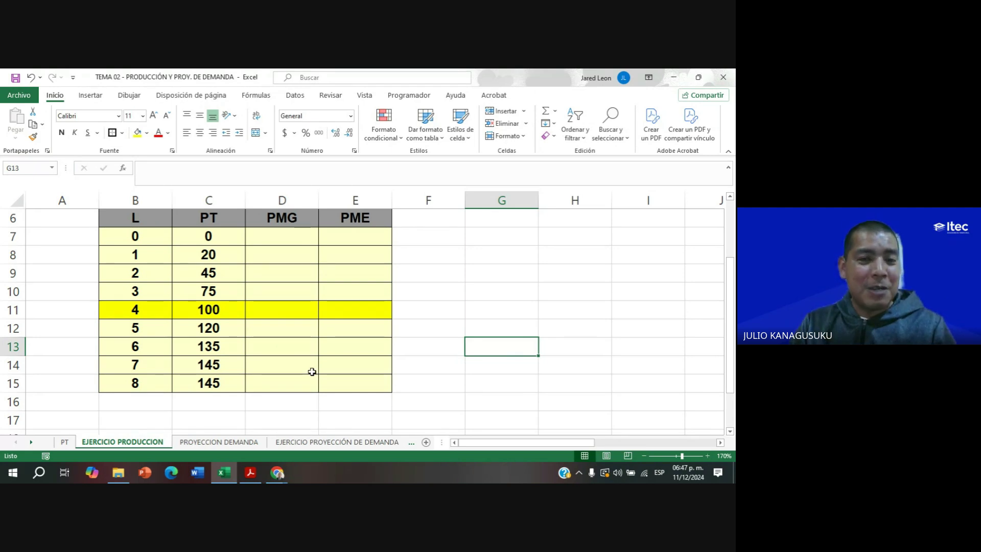
pyautogui.scroll(1, 308, 373)
pyautogui.scroll(-1, 309, 373)
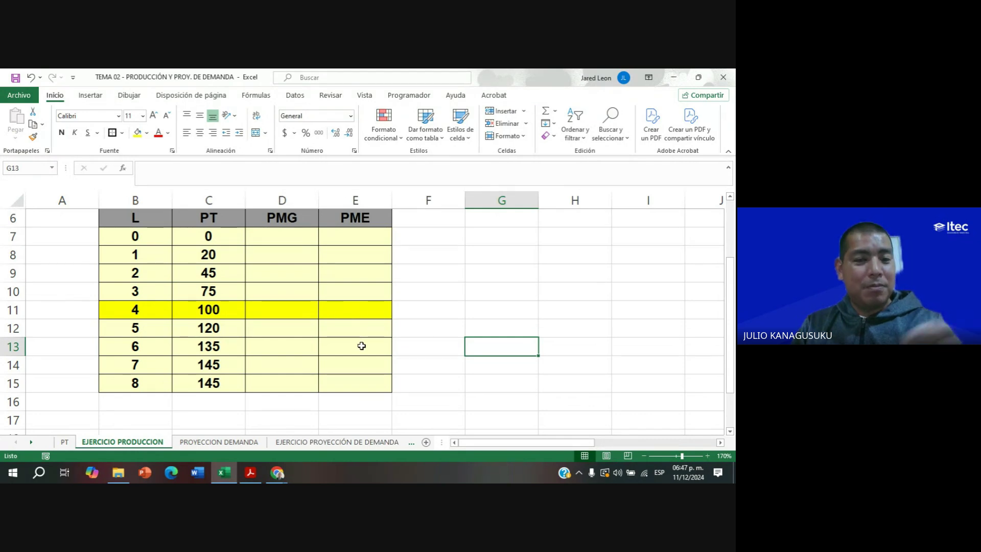
pyautogui.scroll(1, 305, 269)
pyautogui.scroll(-1, 302, 271)
pyautogui.moveTo(285, 239); pyautogui.dragTo(363, 376)
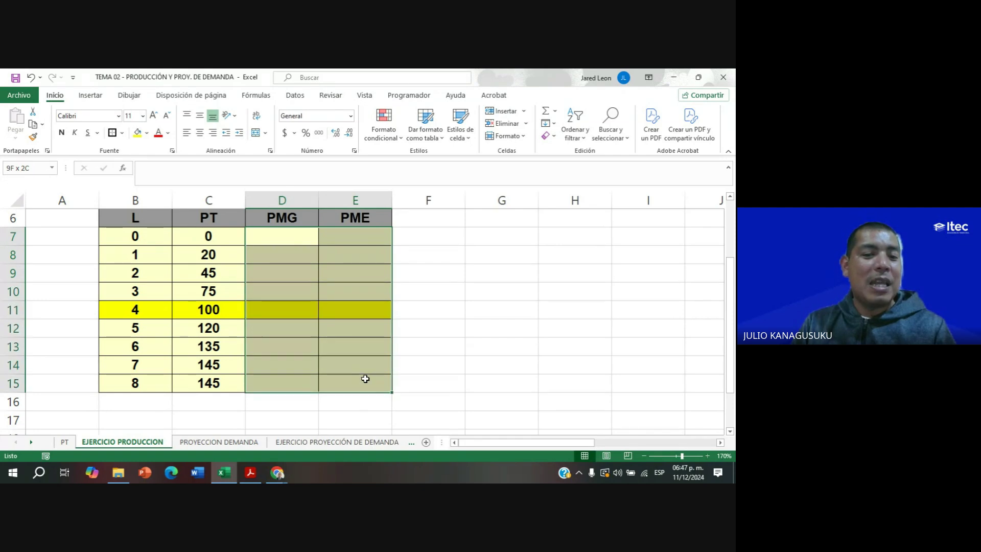
pyautogui.click(455, 370)
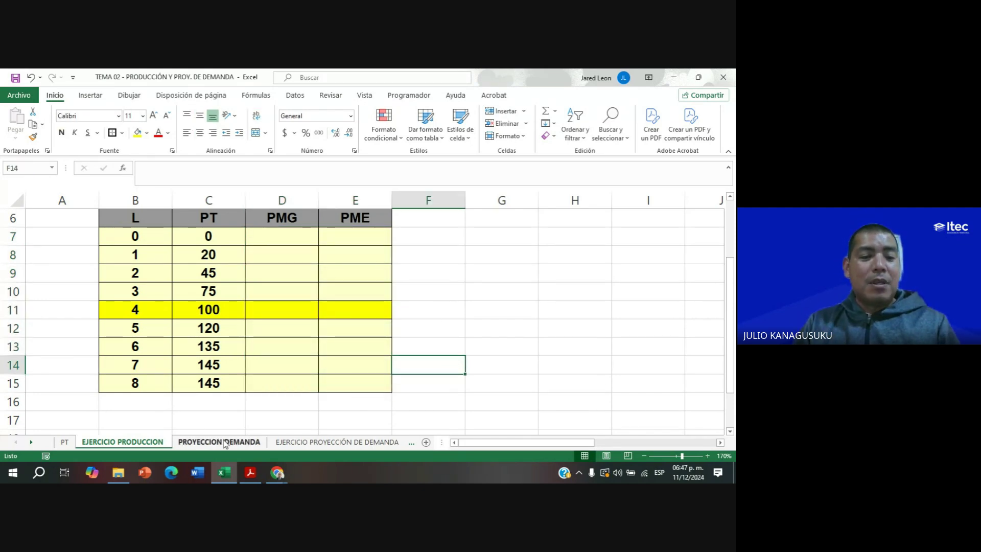
# Switch to the TEMA 2 PDF in Acrobat and advance to the "Pronóstico de Demanda" page.
pyautogui.click(251, 472)
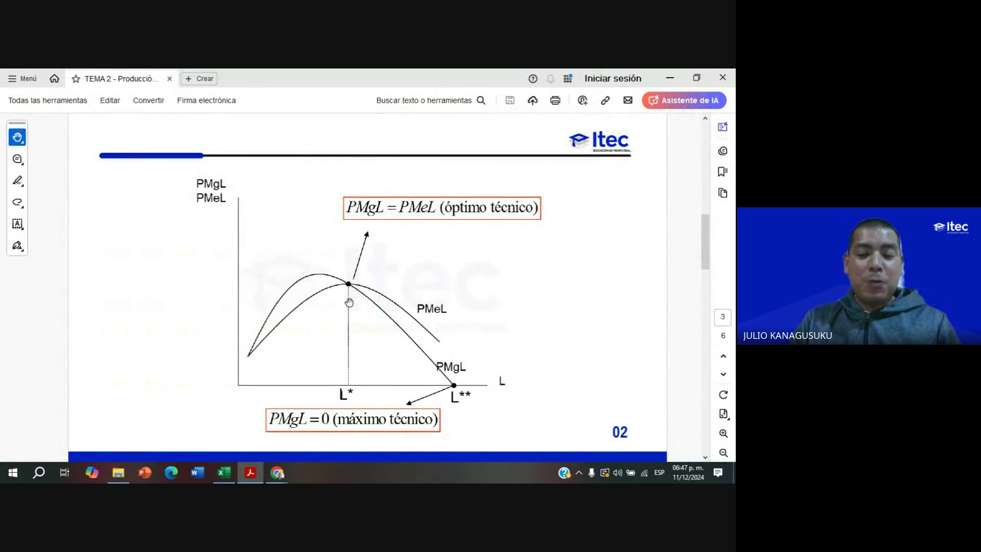
pyautogui.scroll(-1, 349, 302)
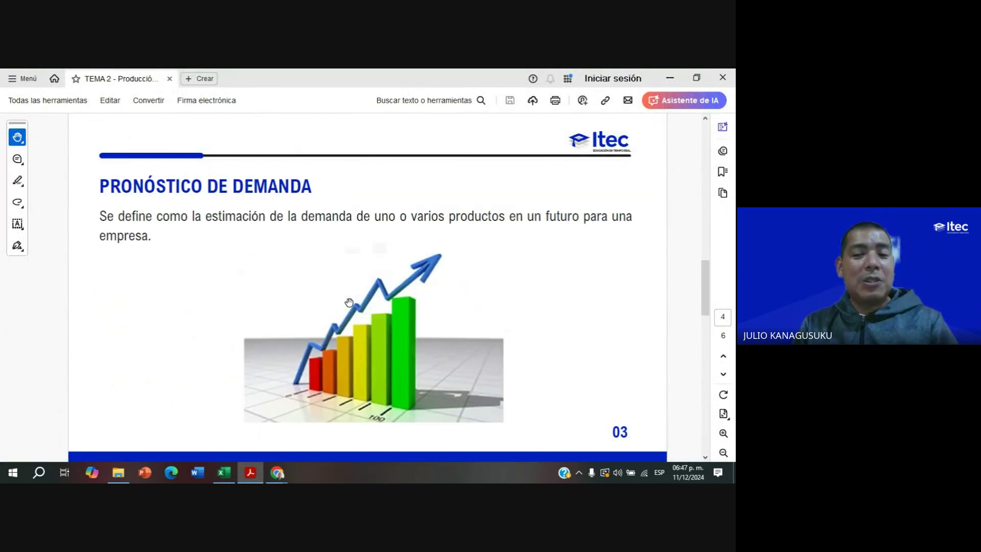
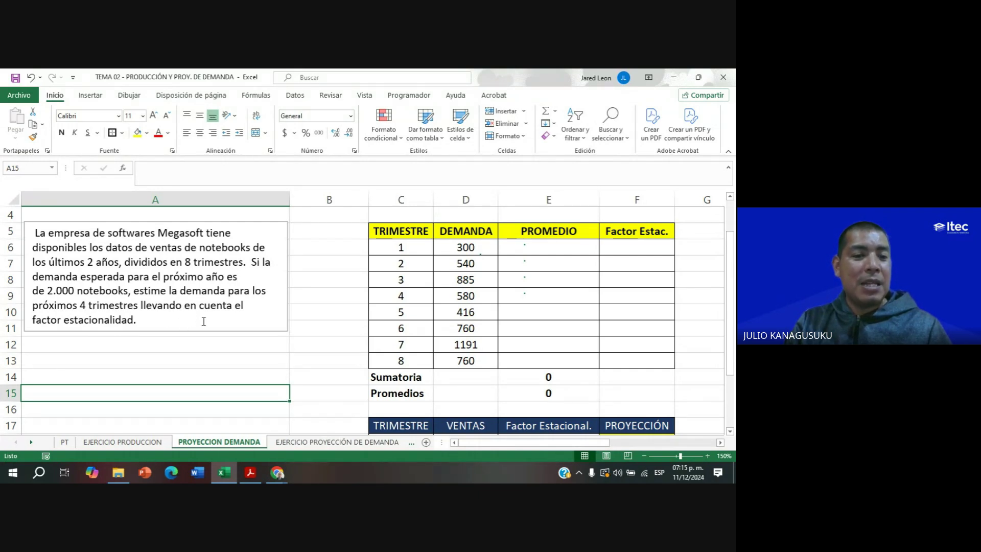
# Read the Megasoft problem statement on the PROYECCION DEMANDA sheet and examine the quarterly demand table beside it.
pyautogui.click(175, 320)
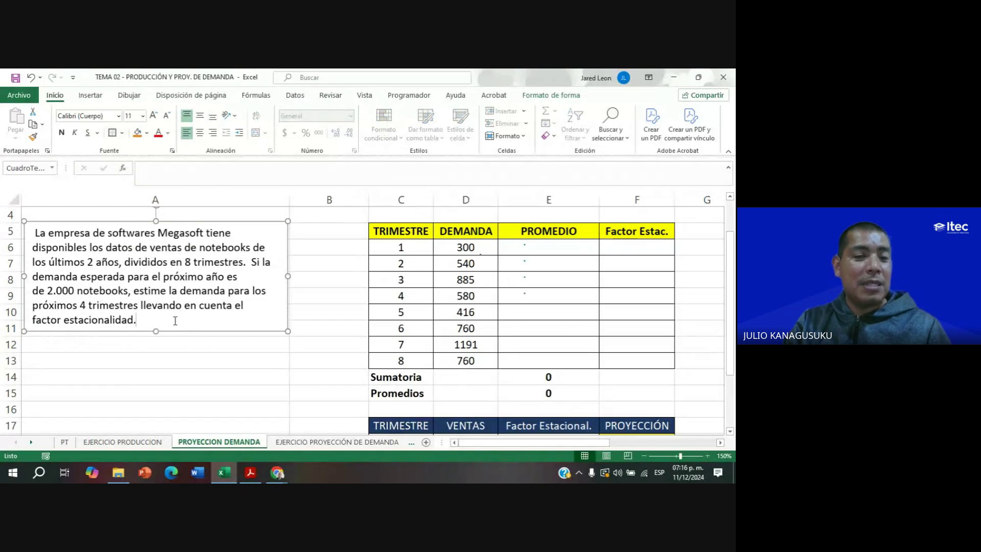
pyautogui.click(229, 355)
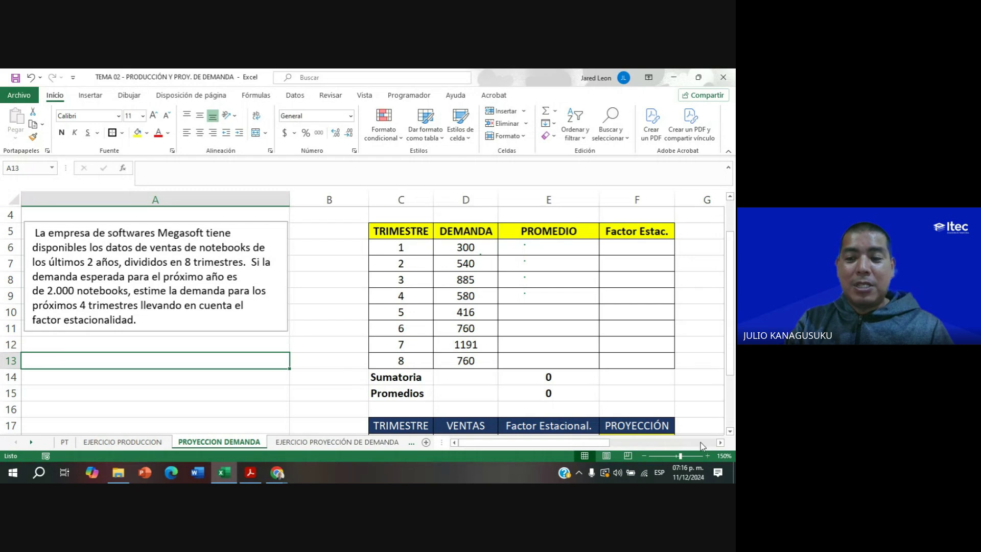
pyautogui.click(721, 443)
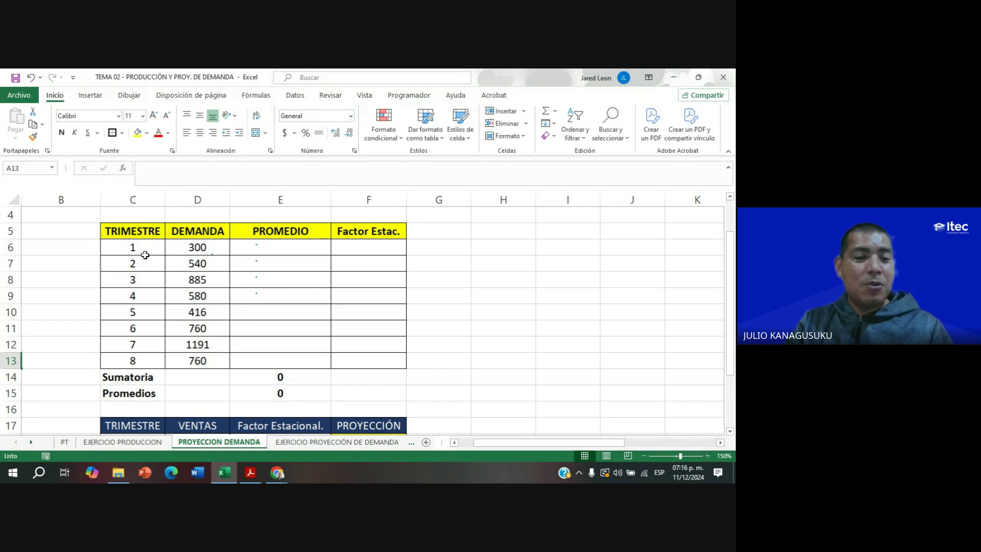
# Insert an opening square bracket shape about 2.17 cm high beside quarters 1 to 4 of the TRIMESTRE column.
pyautogui.click(91, 96)
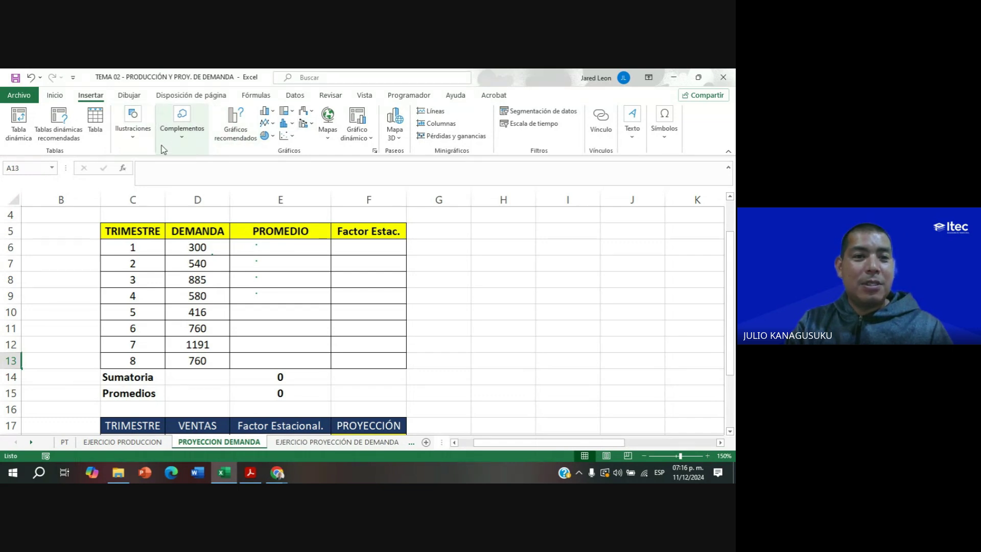
pyautogui.click(176, 137)
pyautogui.click(143, 137)
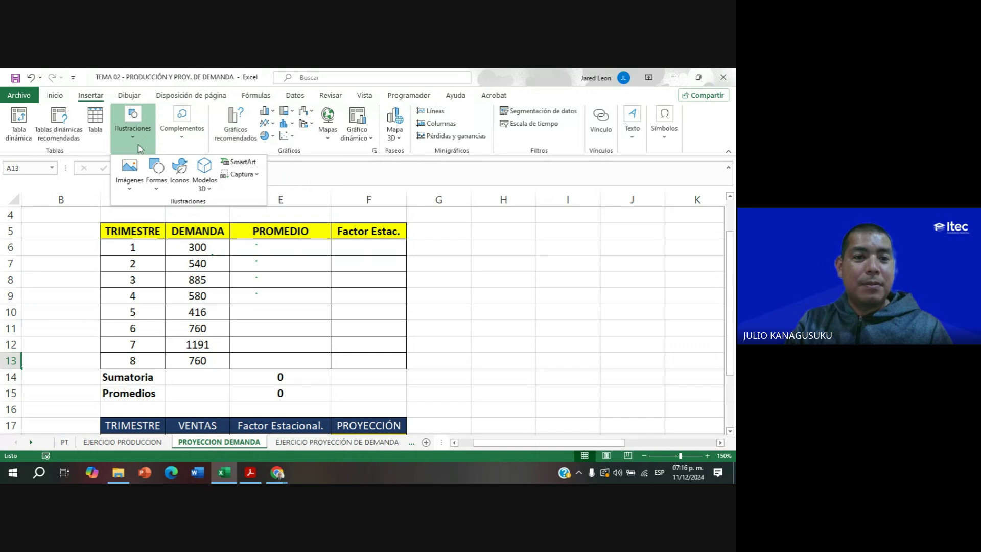
pyautogui.click(156, 172)
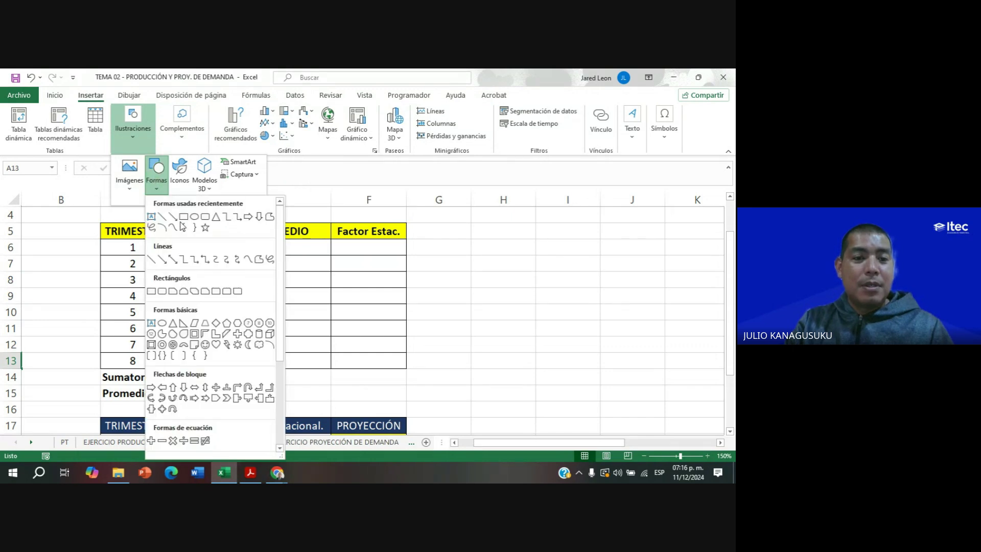
pyautogui.click(173, 357)
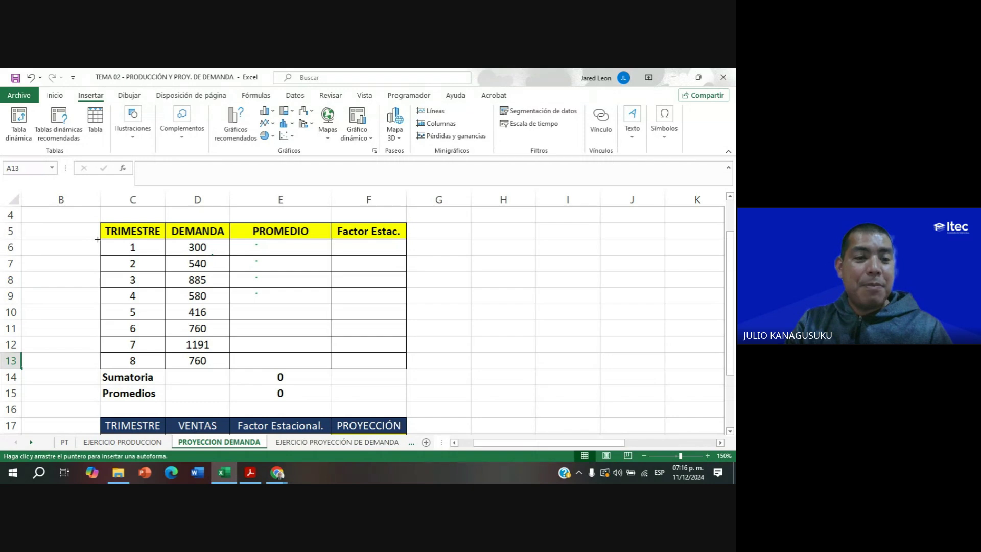
pyautogui.moveTo(93, 240); pyautogui.dragTo(91, 305)
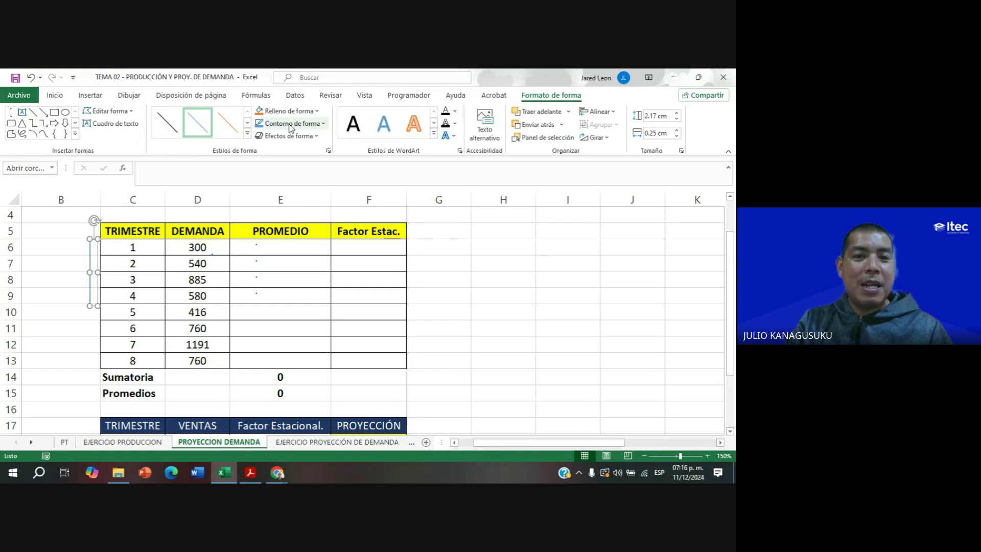
# Give the bracket beside quarters 1 to 4 a thicker red outline and deselect it.
pyautogui.click(321, 124)
pyautogui.moveTo(309, 293)
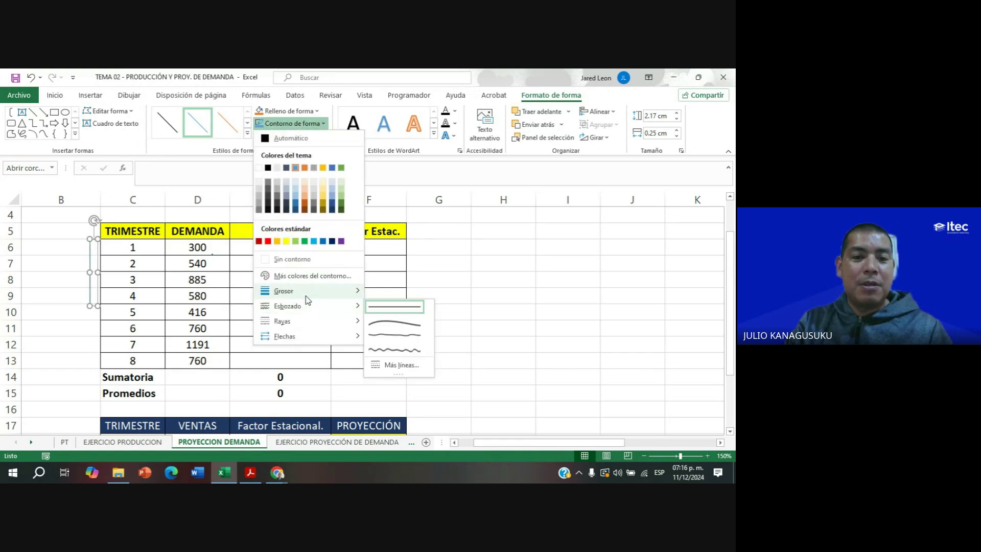
pyautogui.click(415, 336)
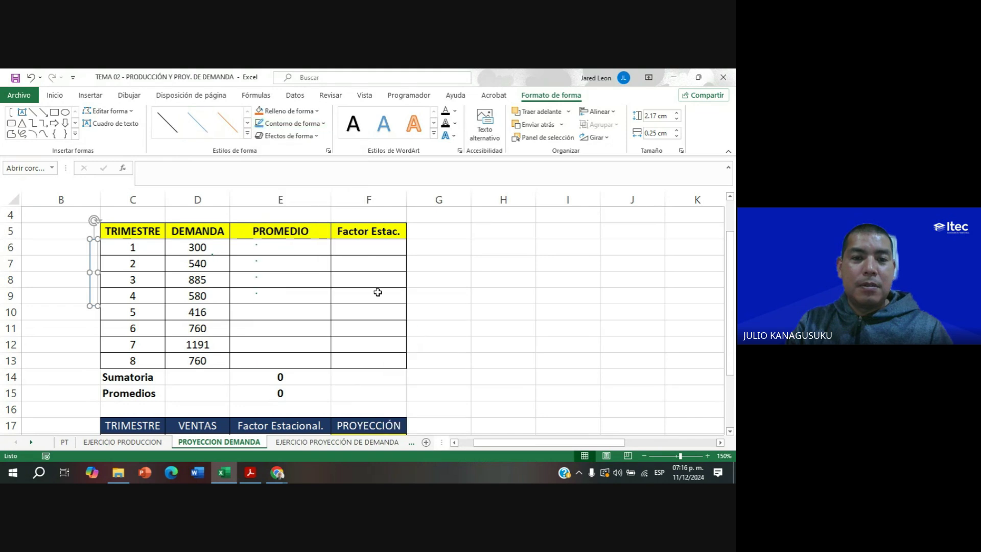
pyautogui.click(322, 124)
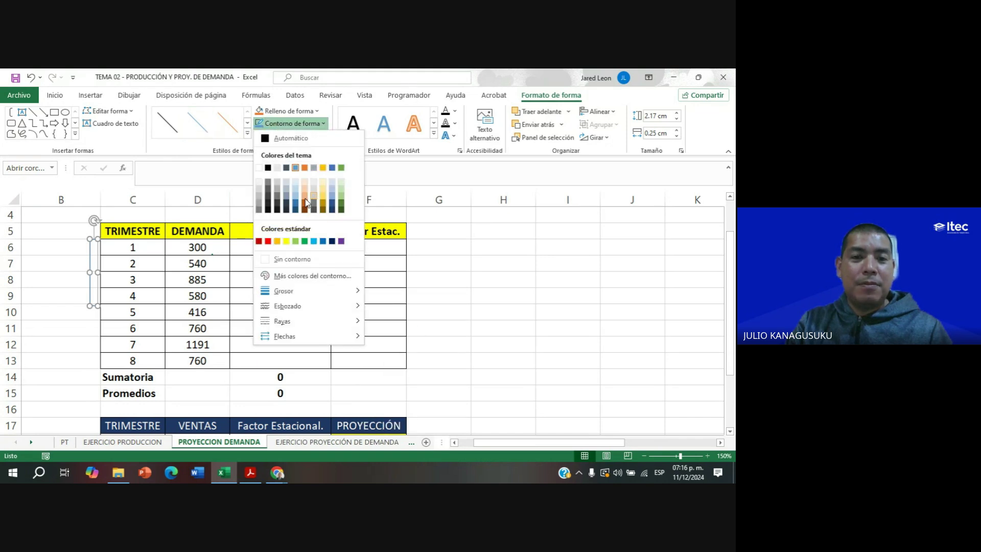
pyautogui.click(268, 240)
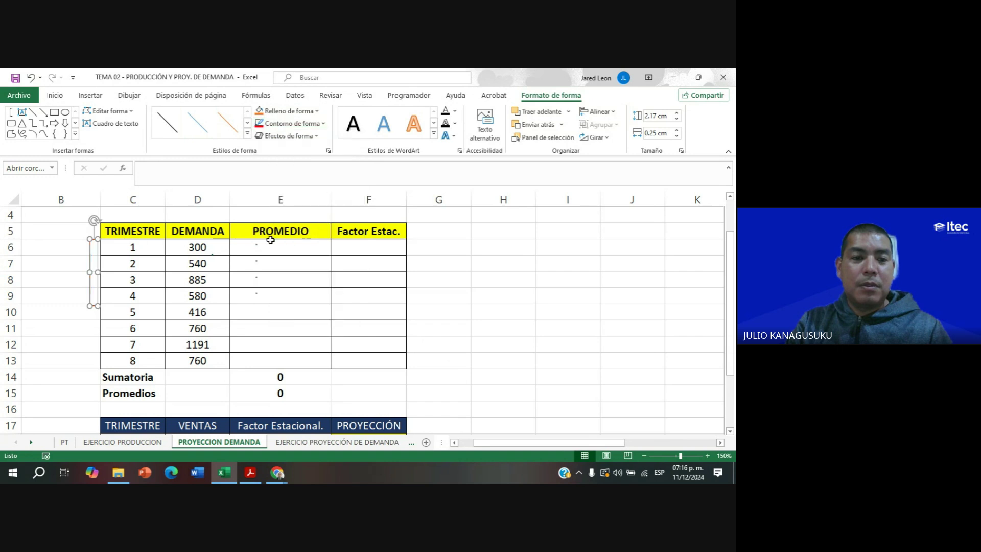
pyautogui.click(68, 318)
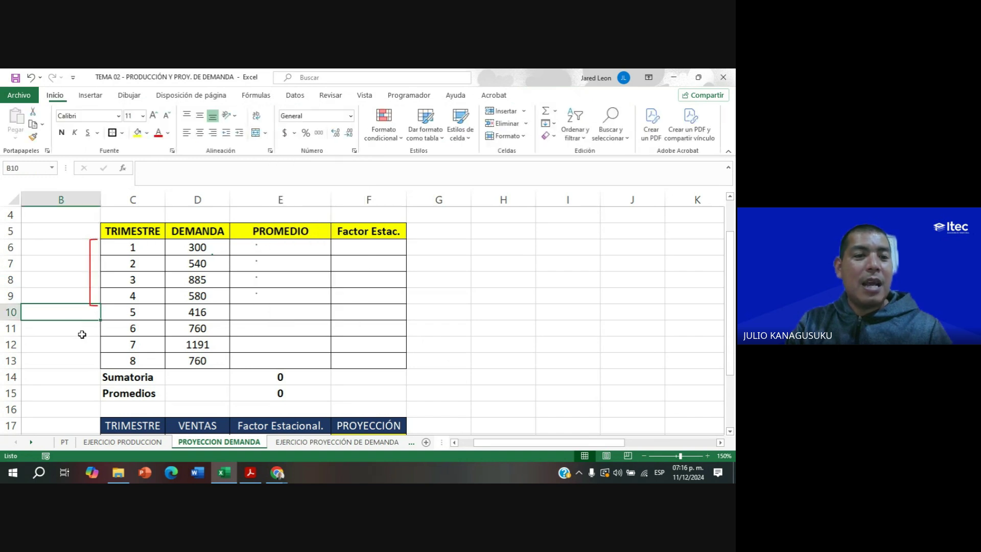
pyautogui.click(60, 357)
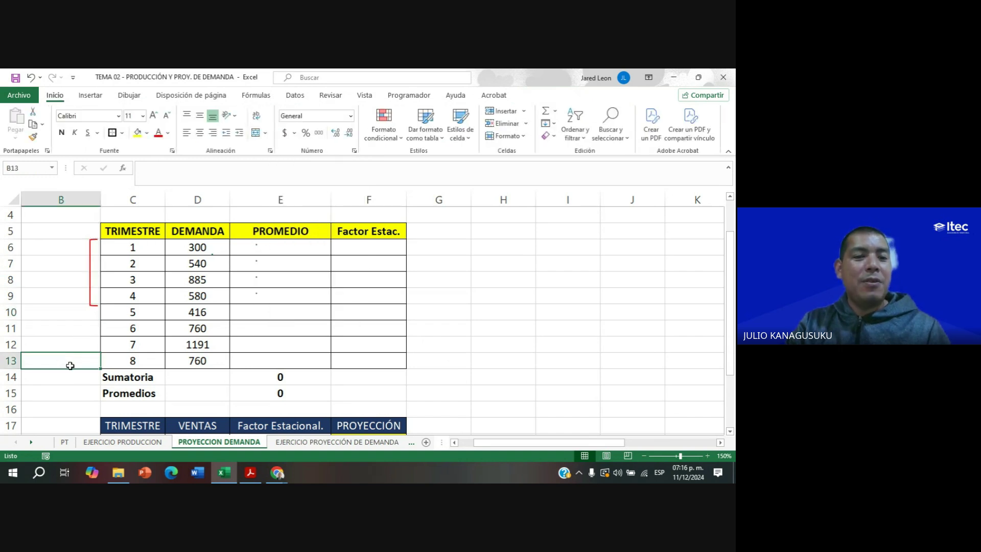
# Duplicate the red bracket and place the copy beside quarters 5 to 8 of the TRIMESTRE column.
pyautogui.click(91, 278)
pyautogui.hotkey('ctrl', 'c')
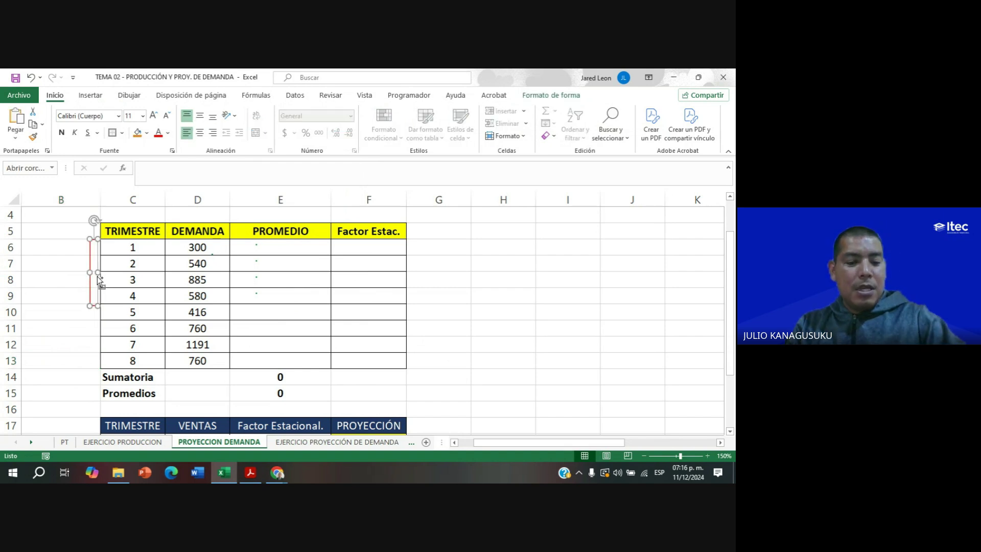
pyautogui.hotkey('ctrl', 'v')
pyautogui.moveTo(92, 279); pyautogui.dragTo(91, 330)
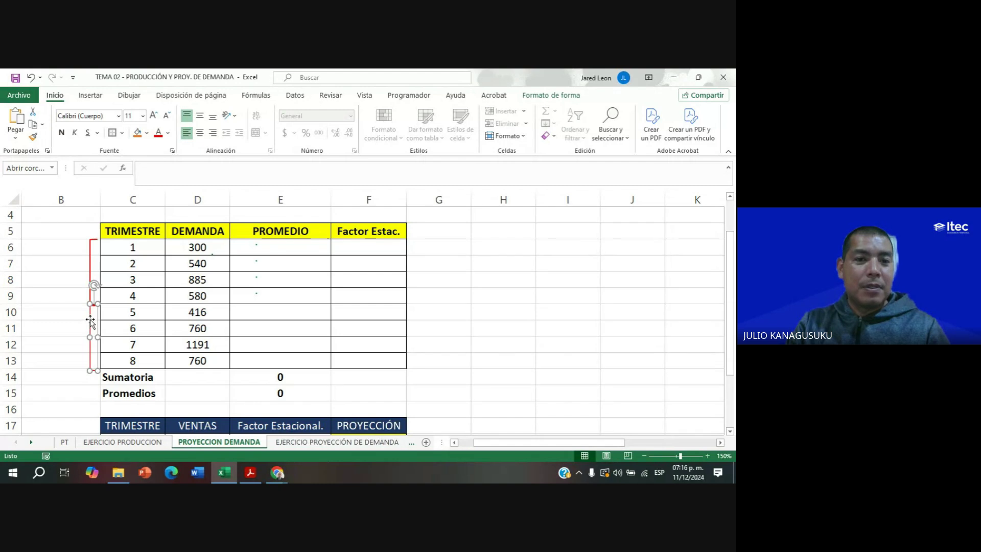
# Change the outline of the bracket beside quarters 5 to 8 to dark green and deselect it.
pyautogui.click(556, 97)
pyautogui.click(307, 123)
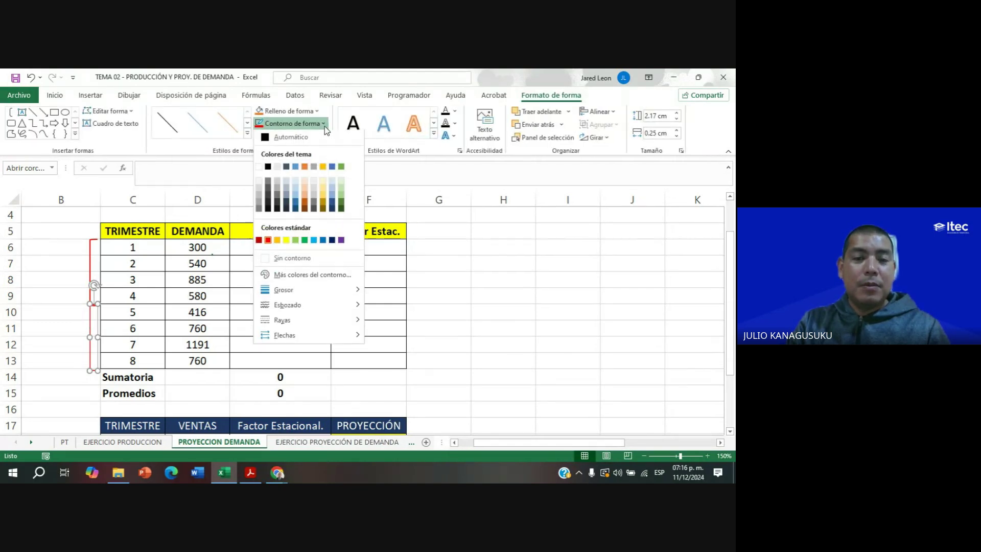
pyautogui.click(342, 208)
pyautogui.click(503, 283)
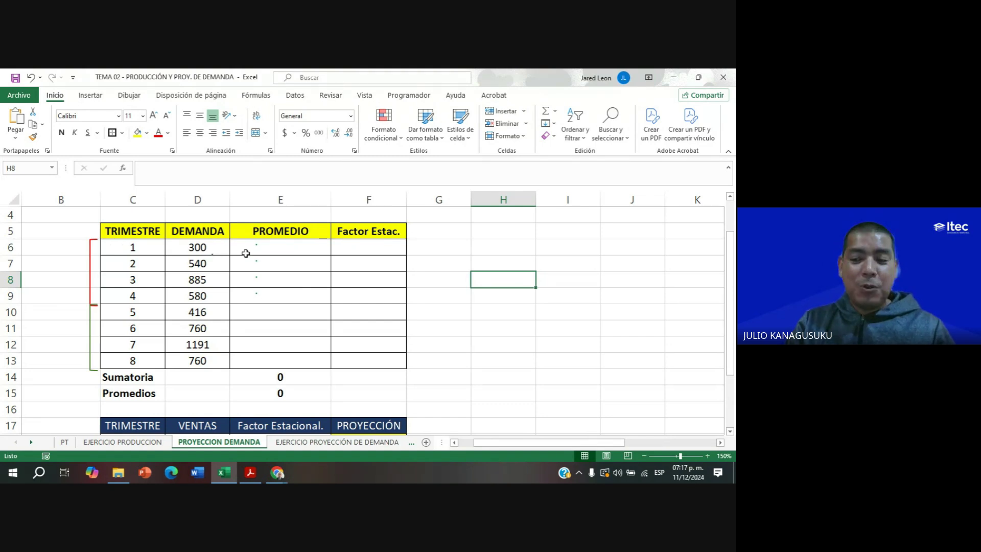
# Handwrite 2023 beside the red bracket and 2024 beside the green bracket with the blue pen, and leave ink mode.
pyautogui.click(157, 246)
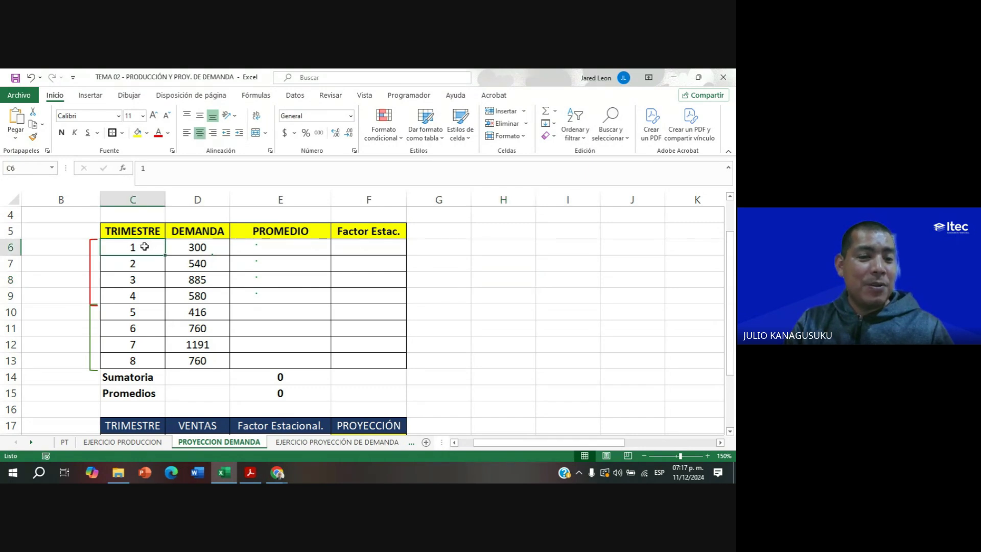
pyautogui.click(129, 95)
pyautogui.click(95, 121)
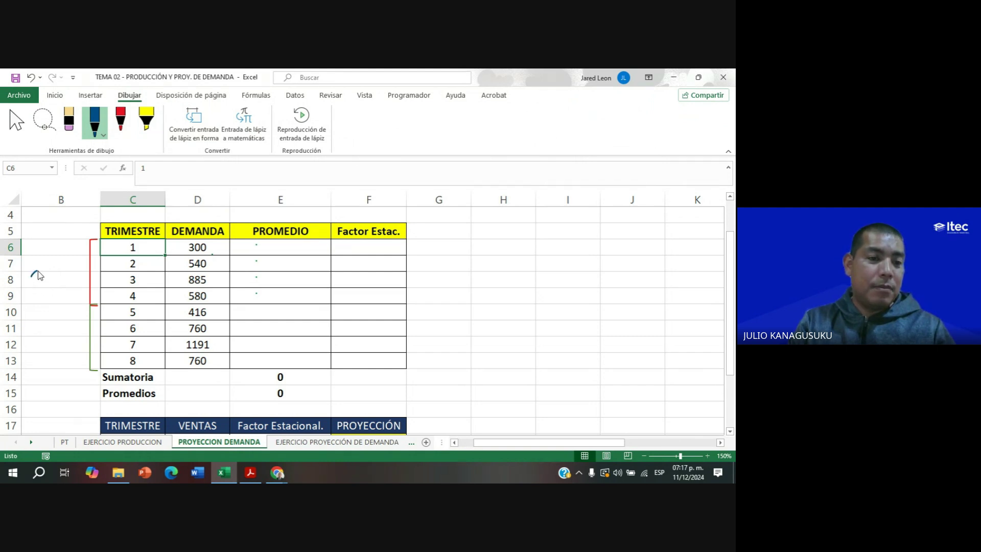
pyautogui.moveTo(38, 271)
pyautogui.mouseDown()
pyautogui.moveTo(40, 290)
pyautogui.moveTo(54, 279)
pyautogui.moveTo(48, 265)
pyautogui.moveTo(65, 256)
pyautogui.moveTo(72, 271)
pyautogui.moveTo(79, 254)
pyautogui.mouseUp()
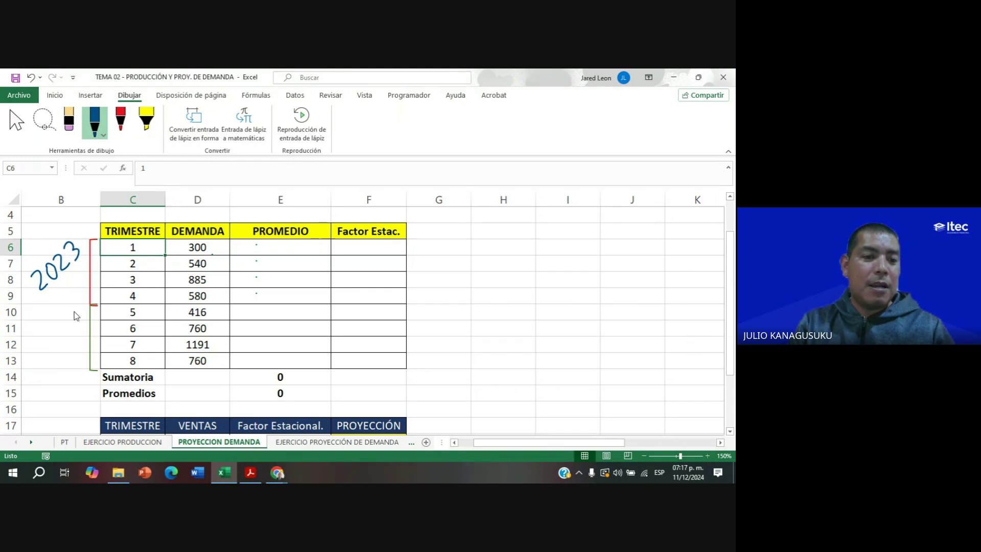
pyautogui.moveTo(38, 348); pyautogui.dragTo(44, 344)
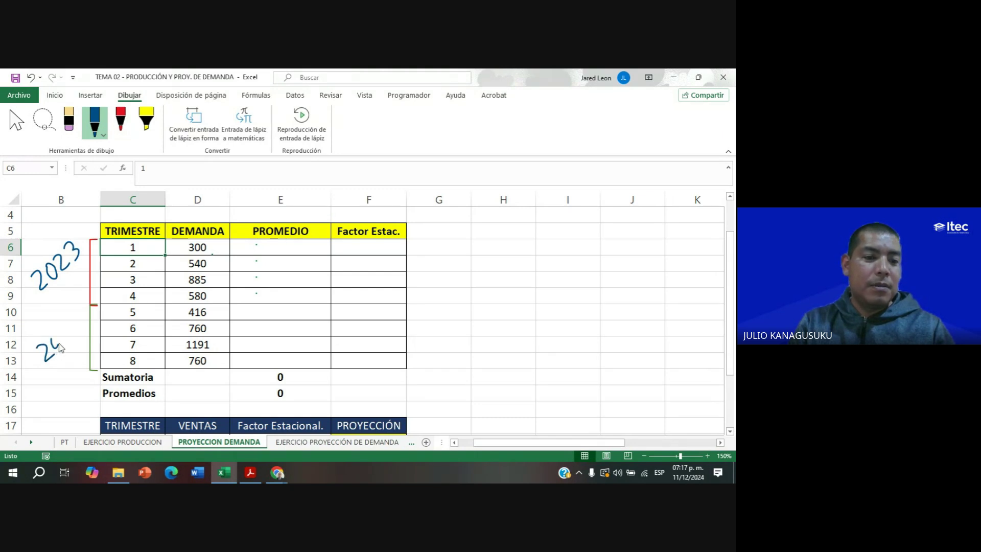
pyautogui.moveTo(51, 338)
pyautogui.mouseDown()
pyautogui.moveTo(72, 335)
pyautogui.moveTo(74, 320)
pyautogui.moveTo(85, 327)
pyautogui.mouseUp()
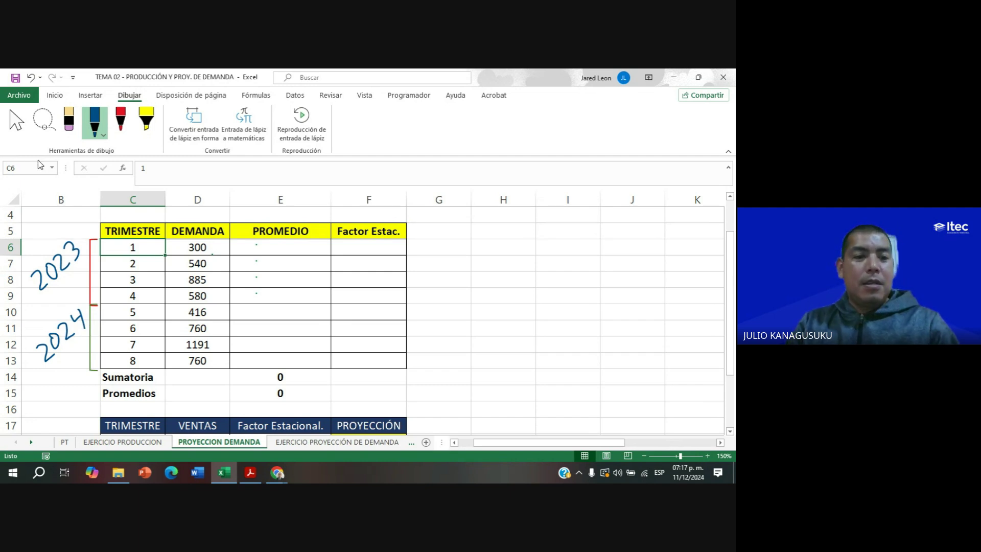
pyautogui.click(54, 95)
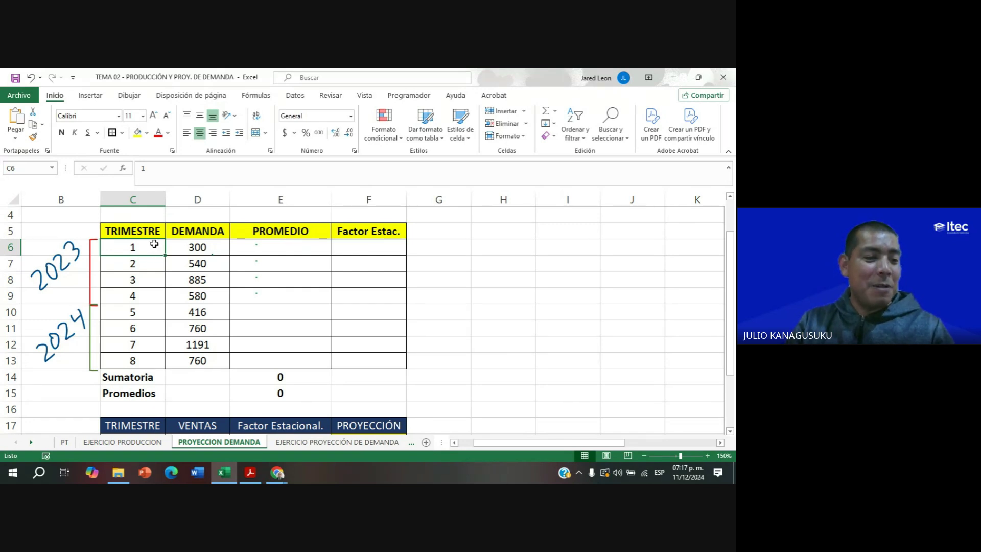
# Compare the demand of quarters 1 and 5 and enlarge the demand table with Windows Magnifier.
pyautogui.click(217, 247)
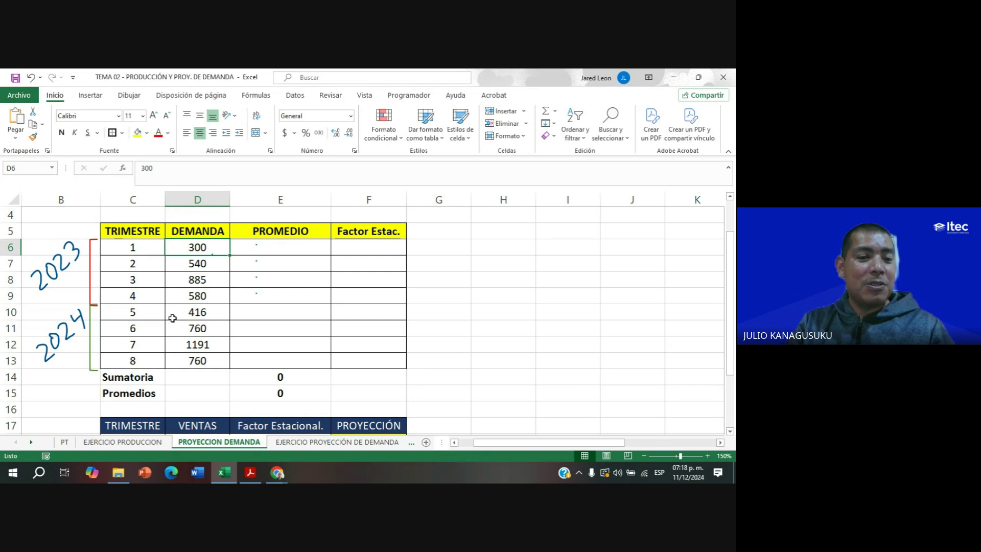
pyautogui.click(212, 315)
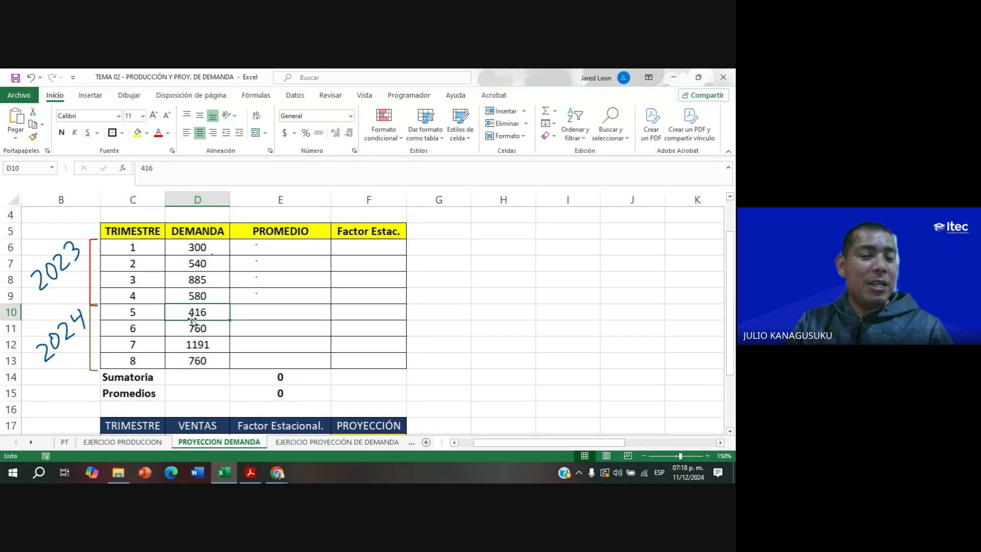
pyautogui.click(279, 247)
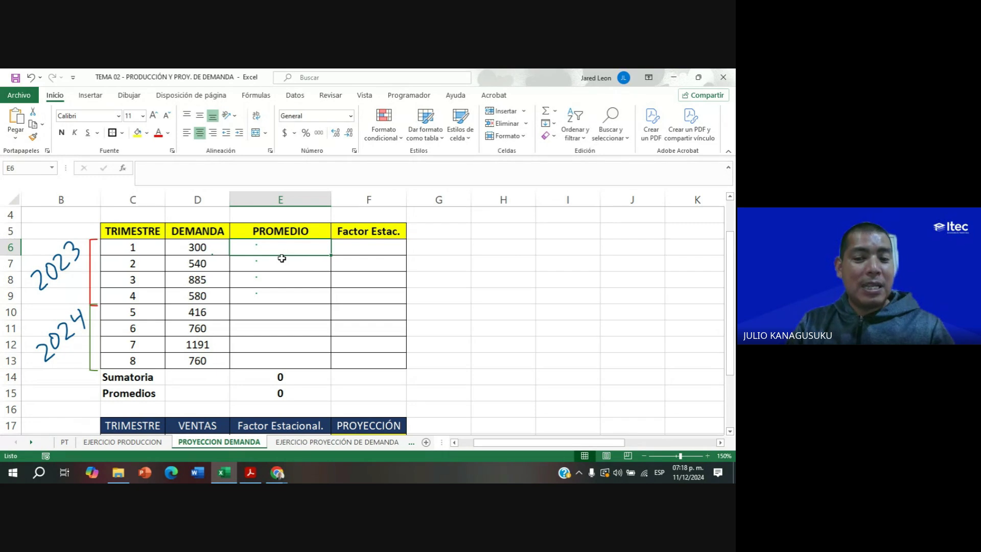
pyautogui.press('super+s')
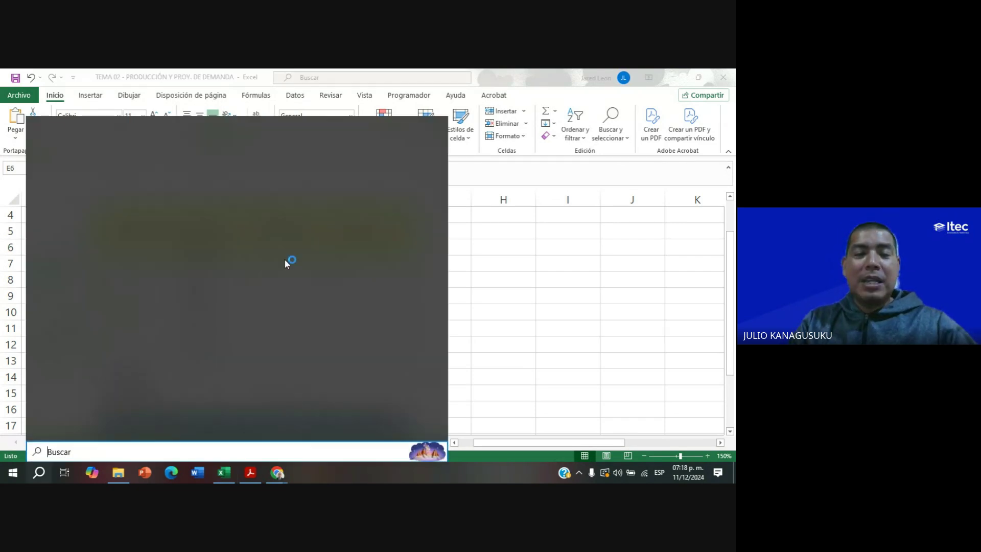
pyautogui.click(431, 129)
pyautogui.press('super+plus')
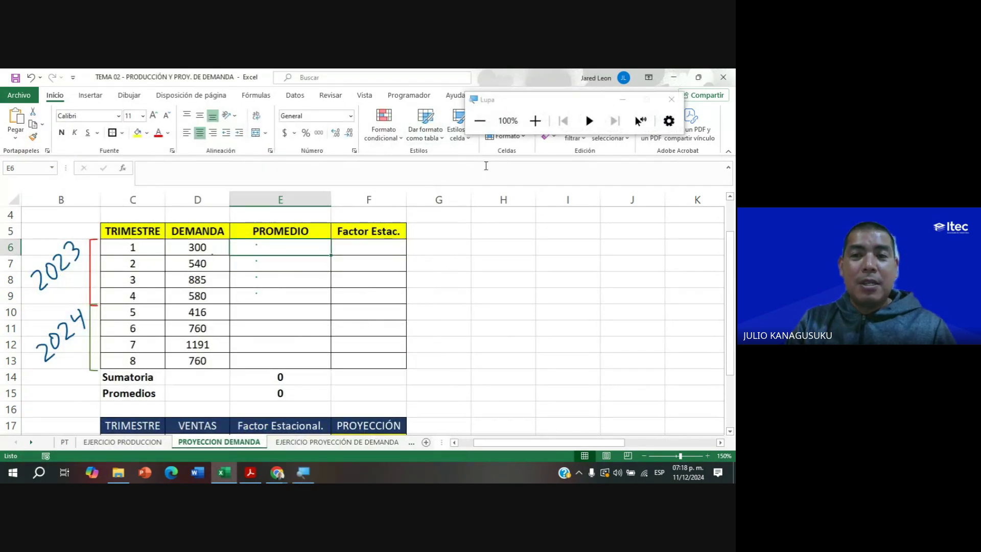
pyautogui.click(536, 121)
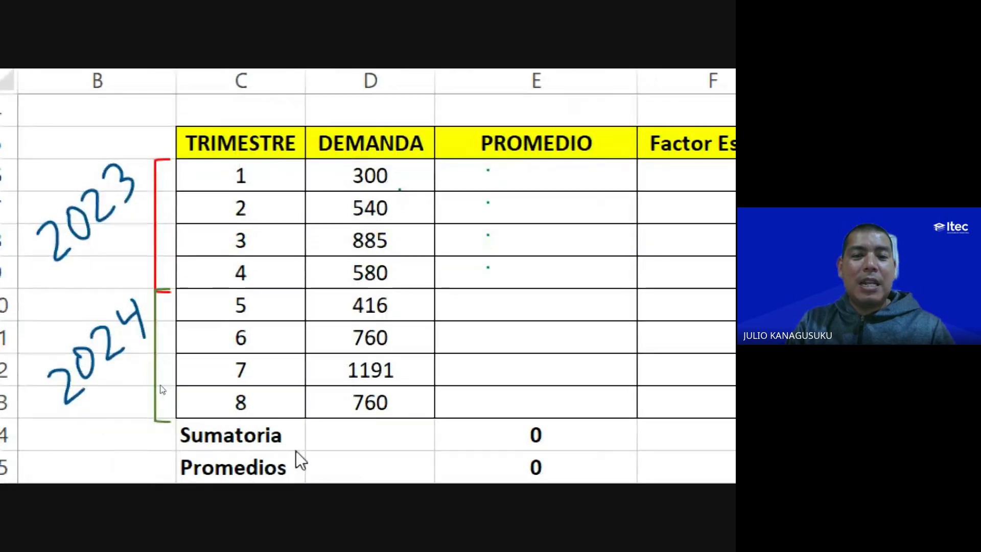
# Enter the formula =(D6+D10)/2 in the PROMEDIO cell of quarter 1 to average the demand of quarters 1 and 5.
pyautogui.click(460, 179)
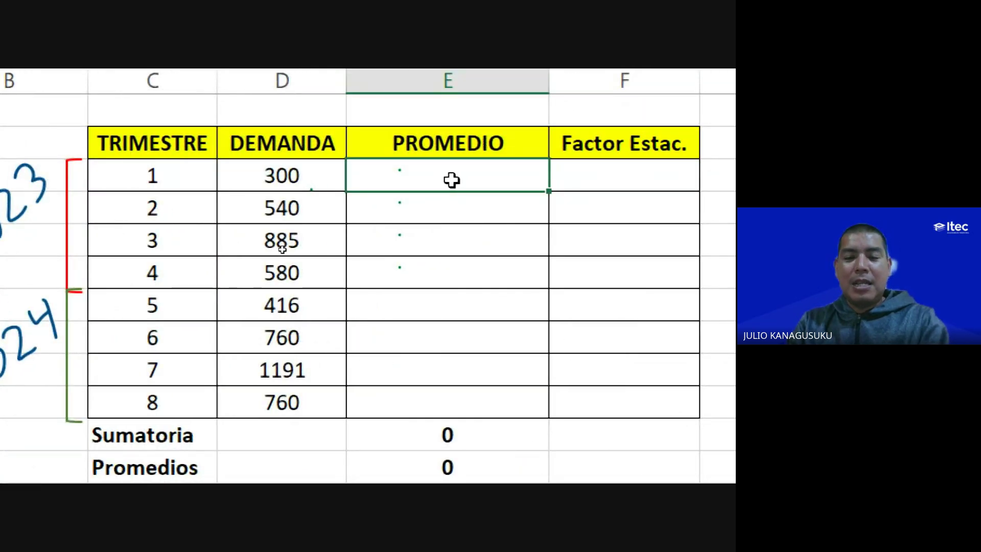
pyautogui.write('=')
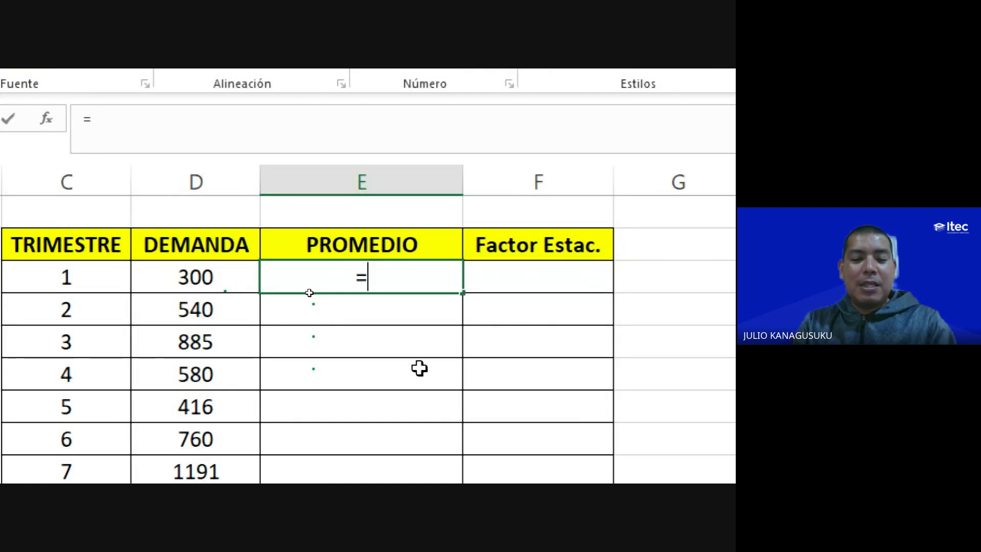
pyautogui.write('(')
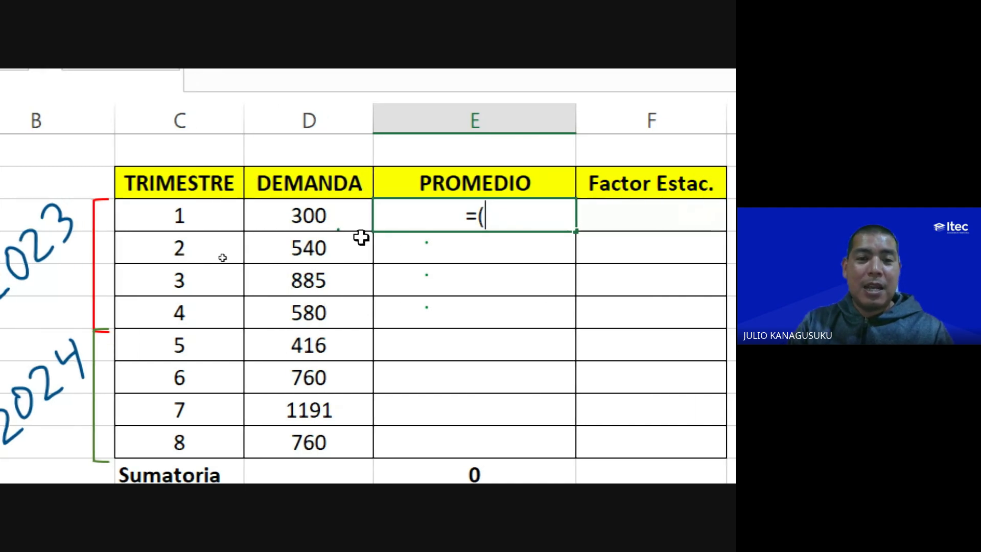
pyautogui.click(332, 213)
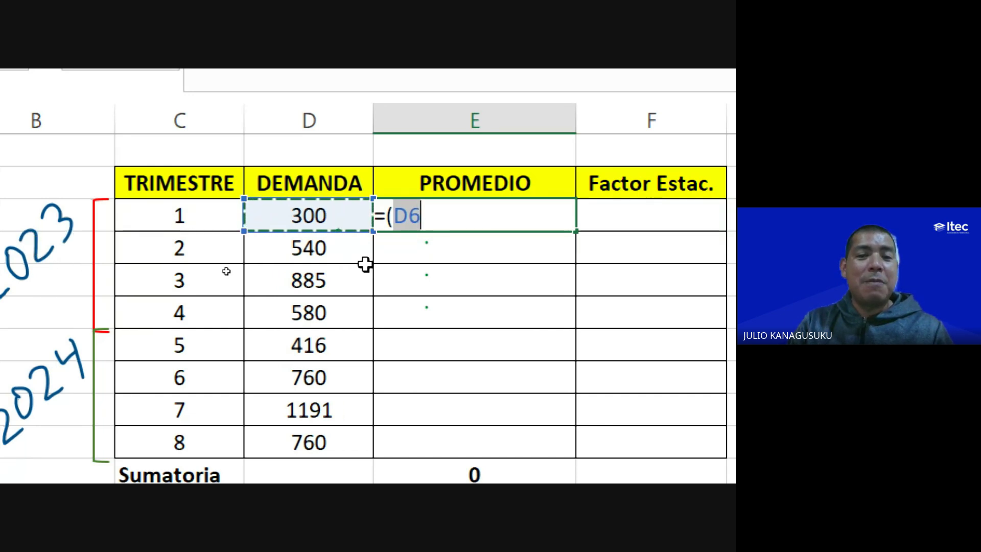
pyautogui.write('+')
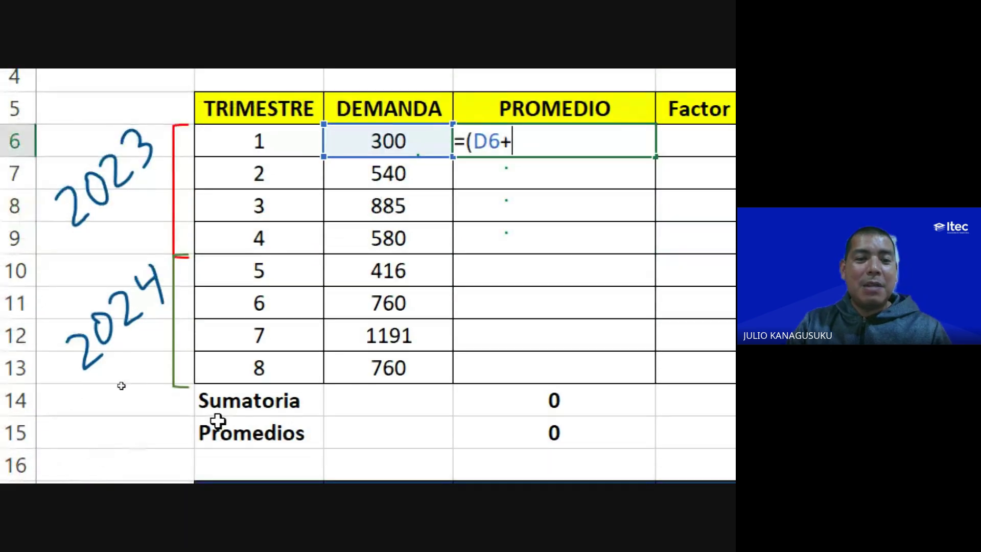
pyautogui.click(400, 268)
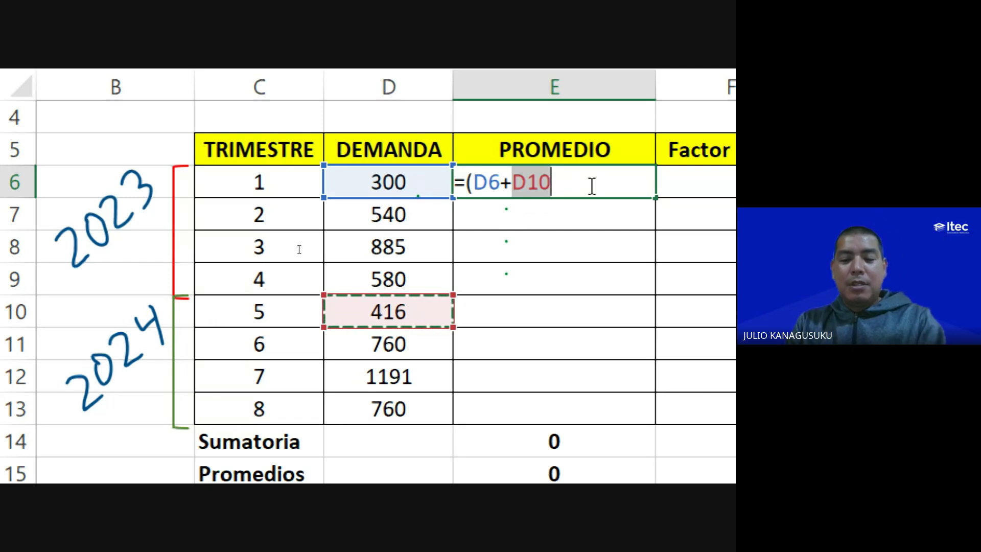
pyautogui.write(')')
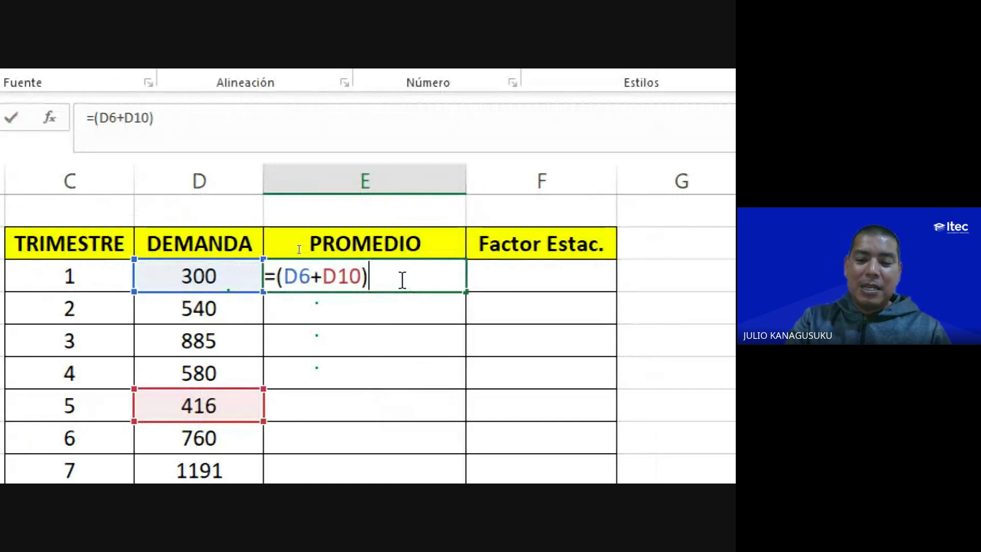
pyautogui.write('/2')
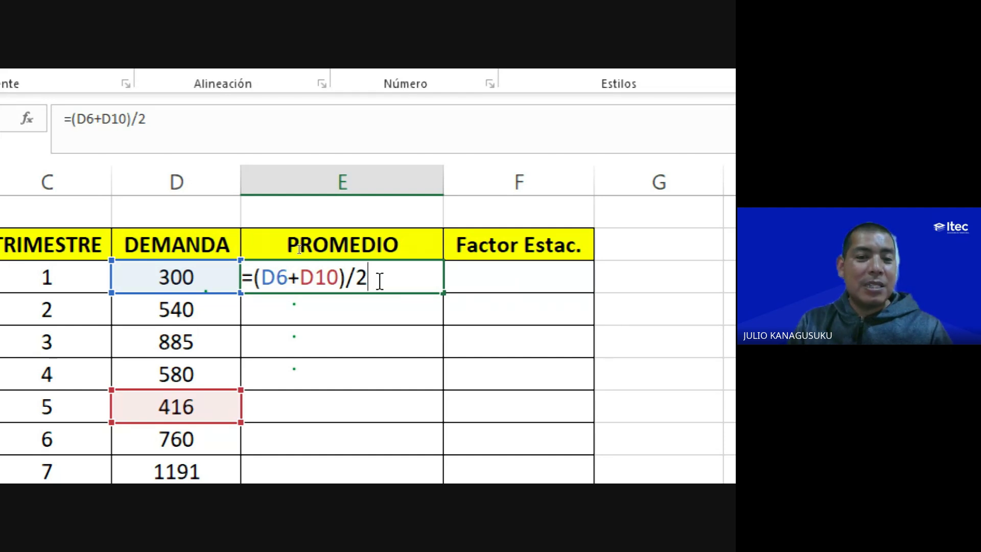
pyautogui.press('Return')
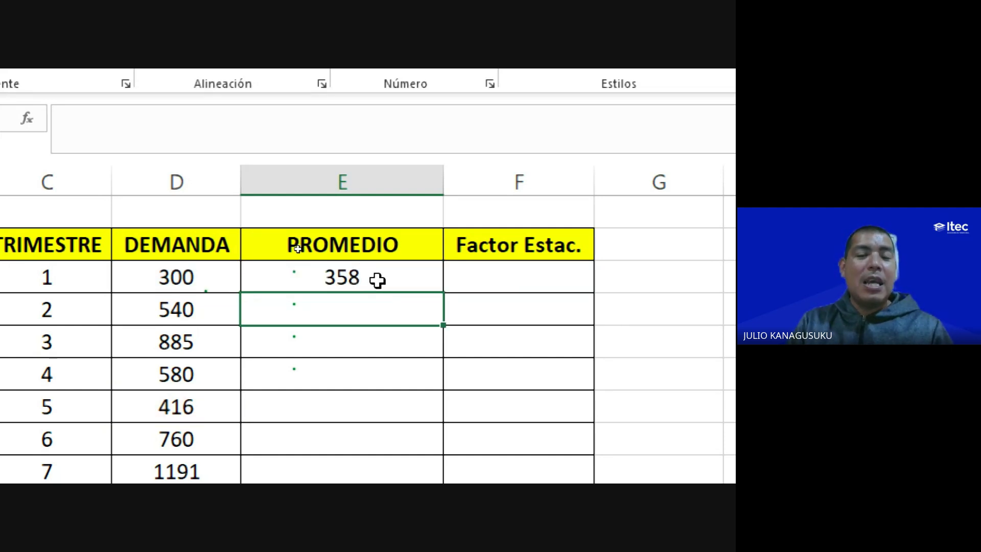
# Review the quarter 1 average formula against the demand values of quarters 1 and 5.
pyautogui.scroll(-1, 383, 296)
pyautogui.scroll(1, 383, 296)
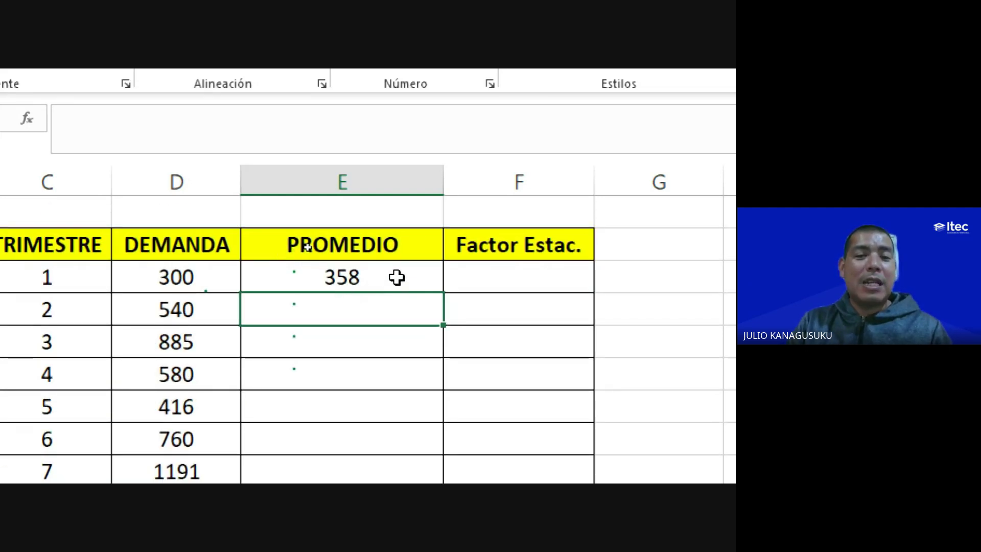
pyautogui.click(397, 278)
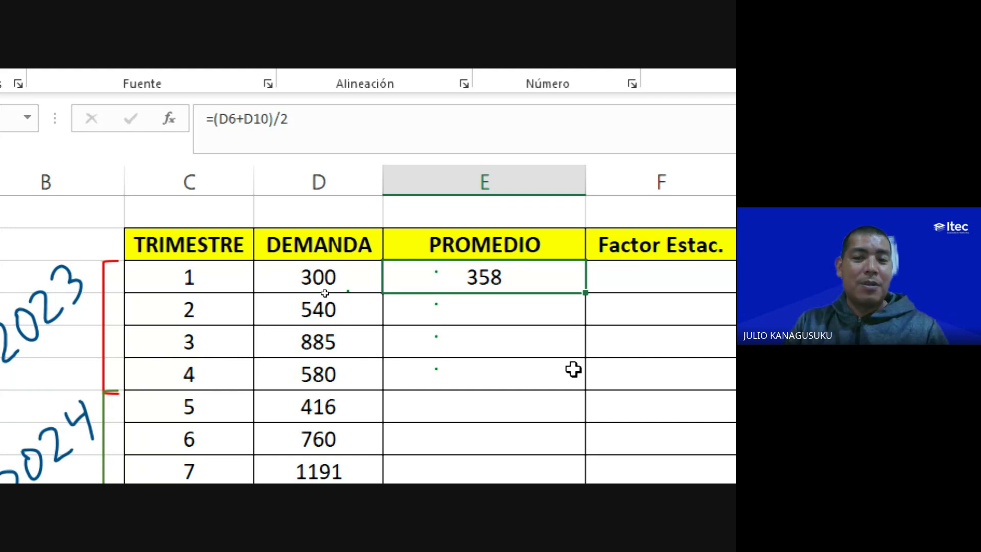
pyautogui.scroll(-1, 559, 365)
pyautogui.scroll(1, 557, 366)
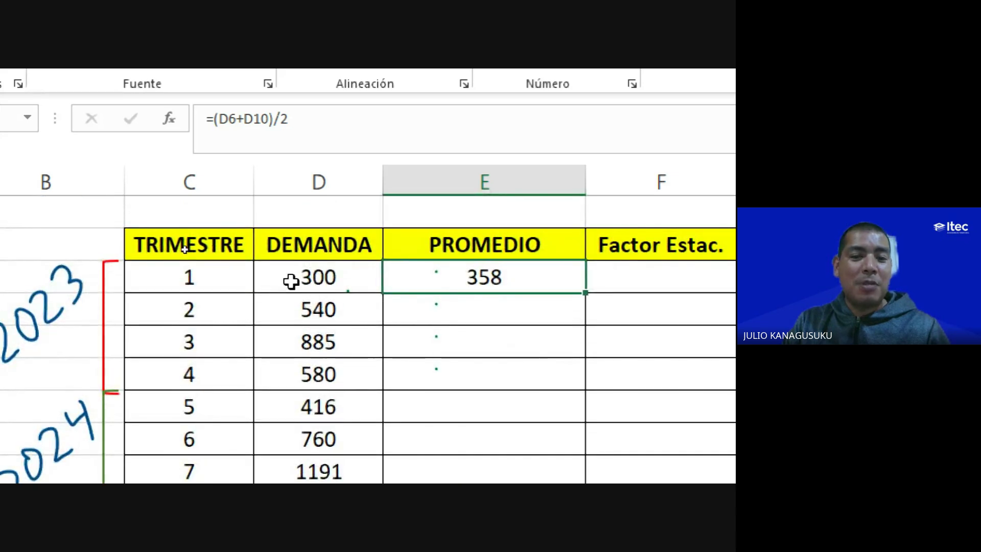
pyautogui.click(291, 281)
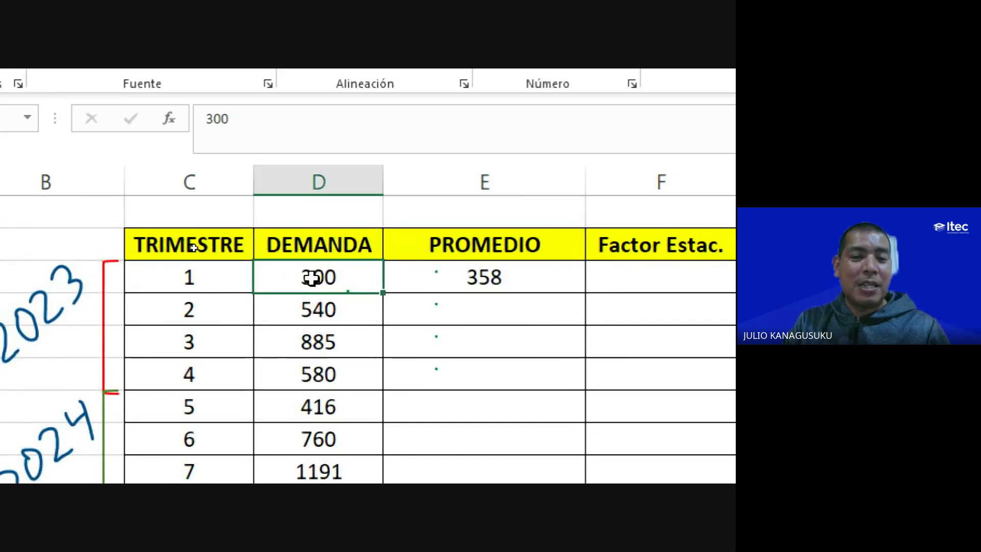
pyautogui.click(327, 409)
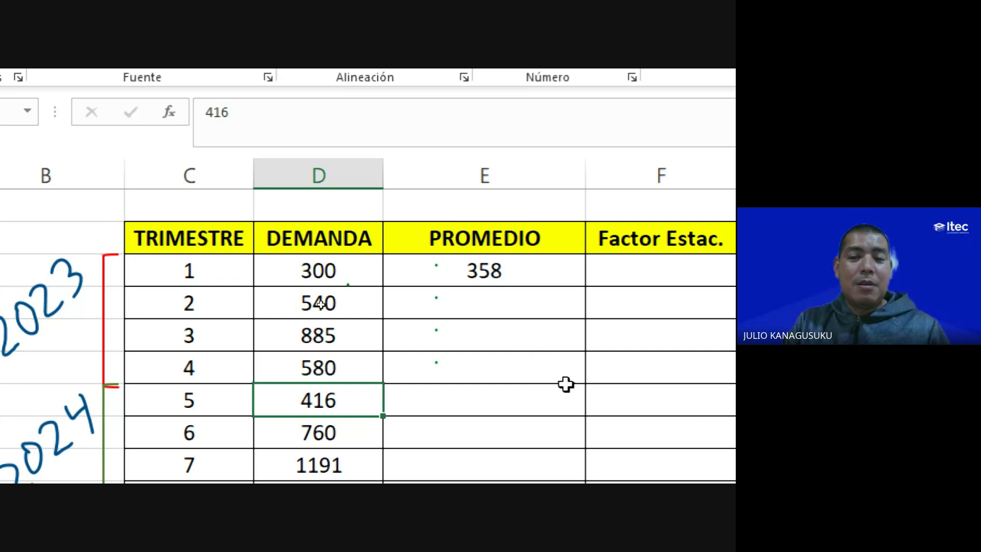
# Examine which demand values pair up for the quarter 2 average, checking quarters 2 and 6, and return to the quarter 1 average.
pyautogui.click(551, 305)
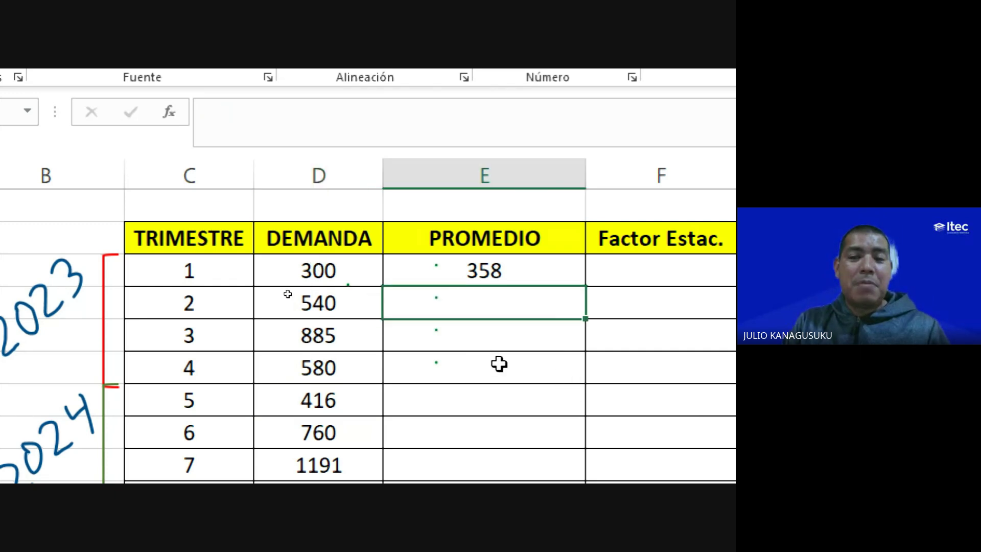
pyautogui.scroll(-1, 505, 363)
pyautogui.scroll(1, 528, 352)
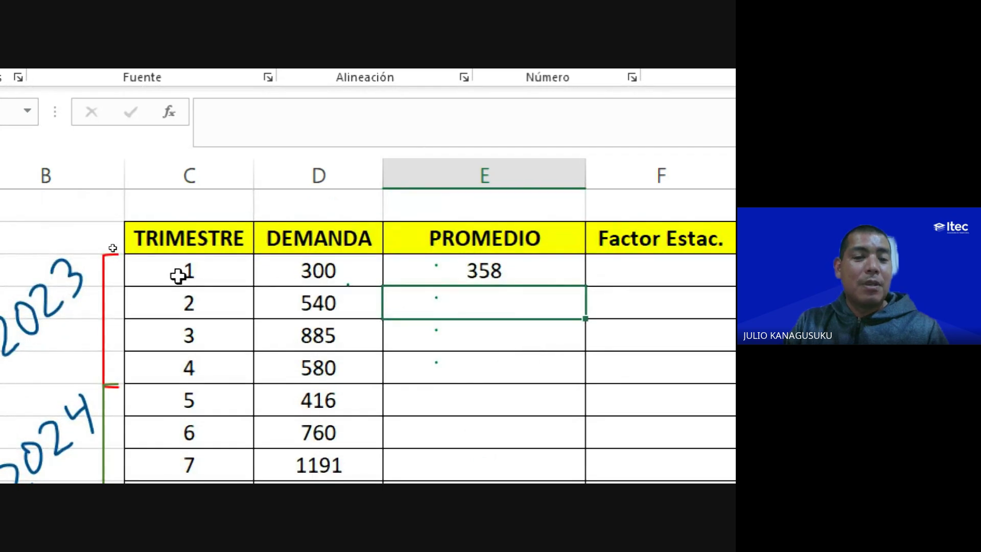
pyautogui.click(209, 305)
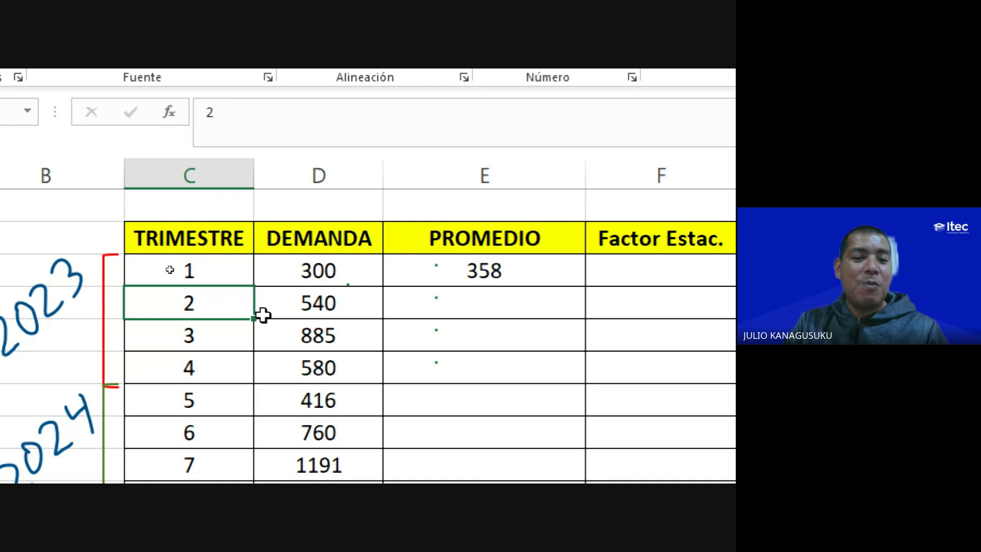
pyautogui.scroll(-1, 263, 315)
pyautogui.click(212, 336)
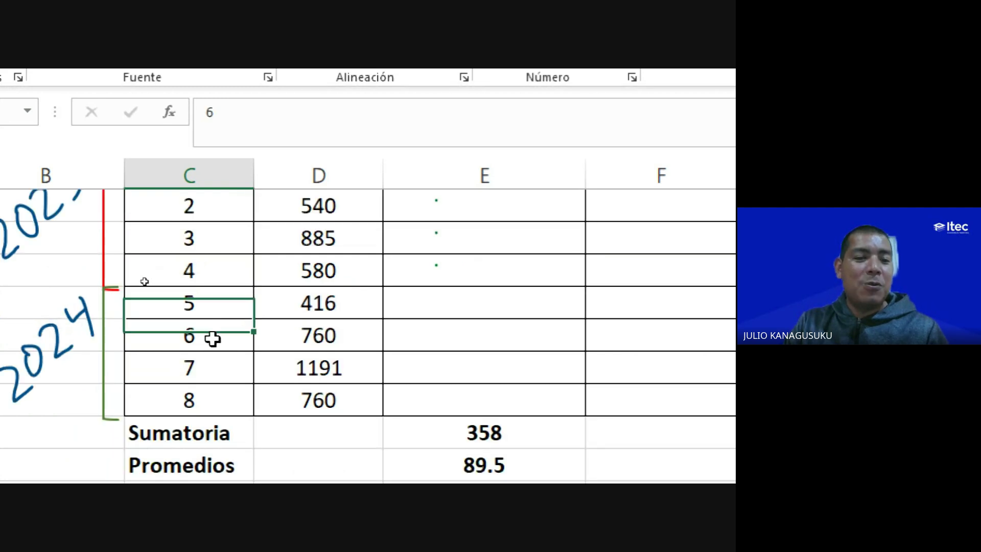
pyautogui.click(318, 336)
pyautogui.scroll(1, 562, 316)
pyautogui.click(572, 263)
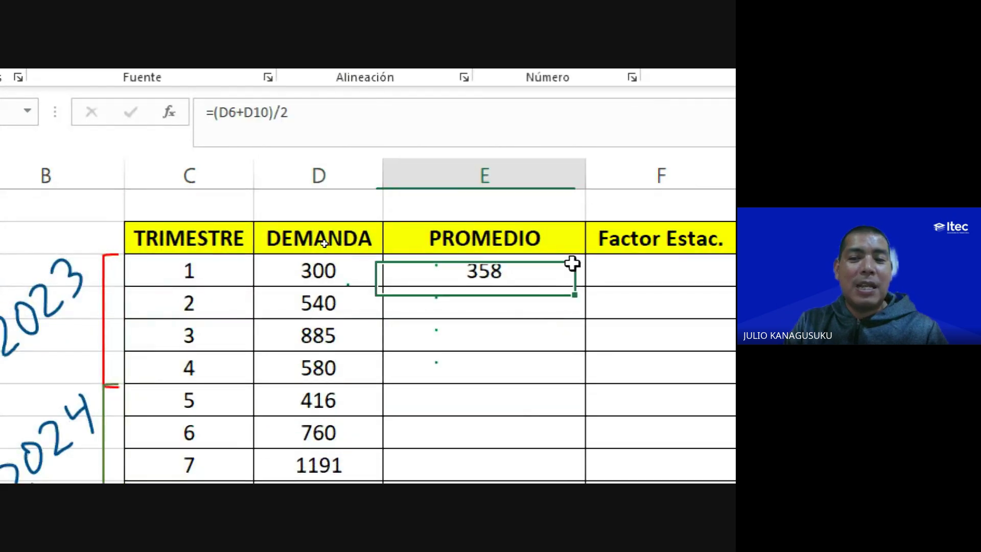
# Extend the quarter 1 average formula to quarters 2 and 3 in the PROMEDIO column, checking the demand rows of quarters 3 and 7.
pyautogui.moveTo(586, 288); pyautogui.dragTo(573, 323)
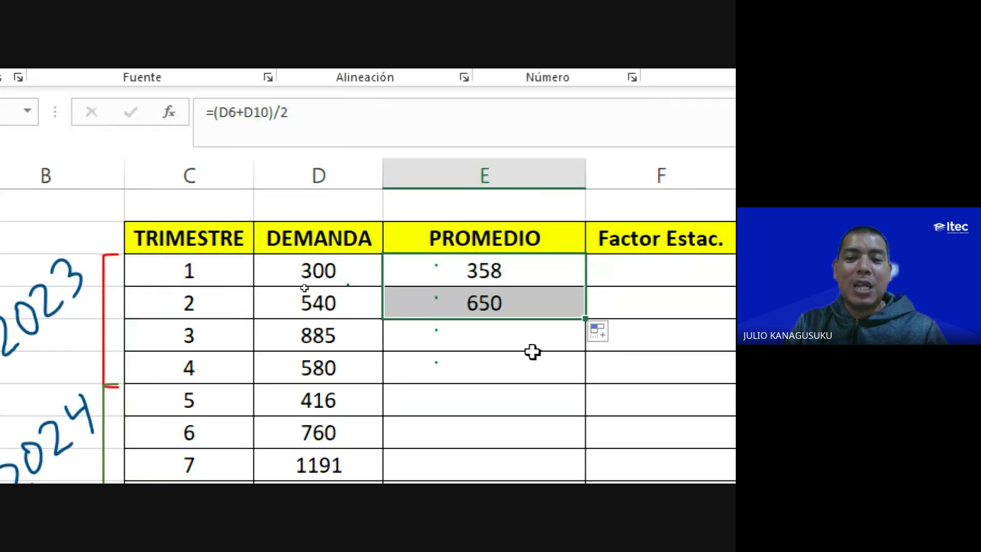
pyautogui.click(520, 341)
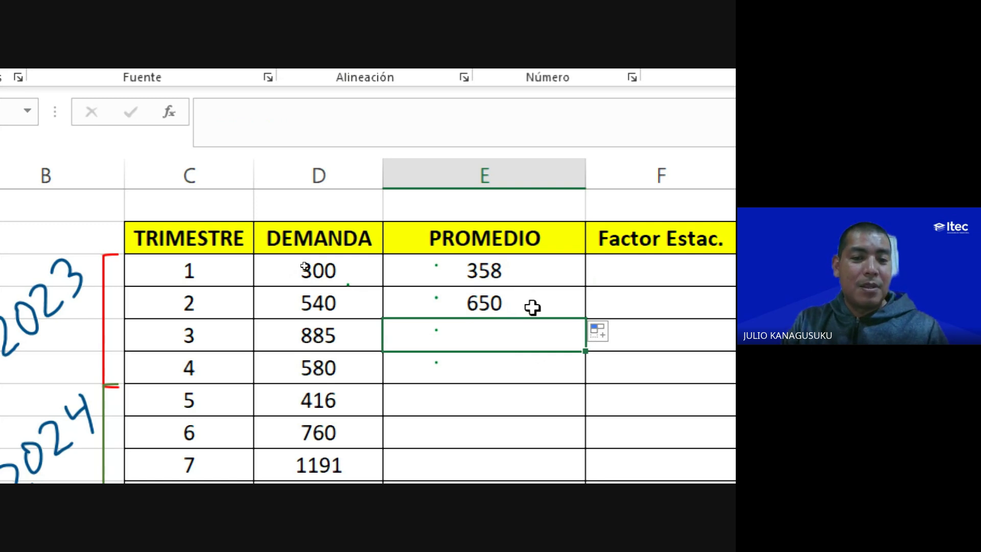
pyautogui.scroll(-1, 532, 307)
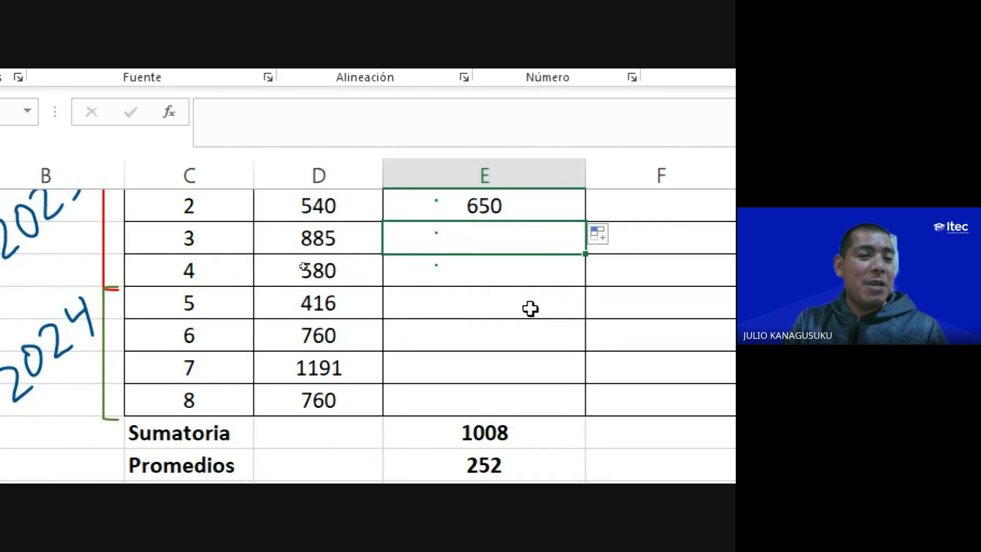
pyautogui.click(227, 241)
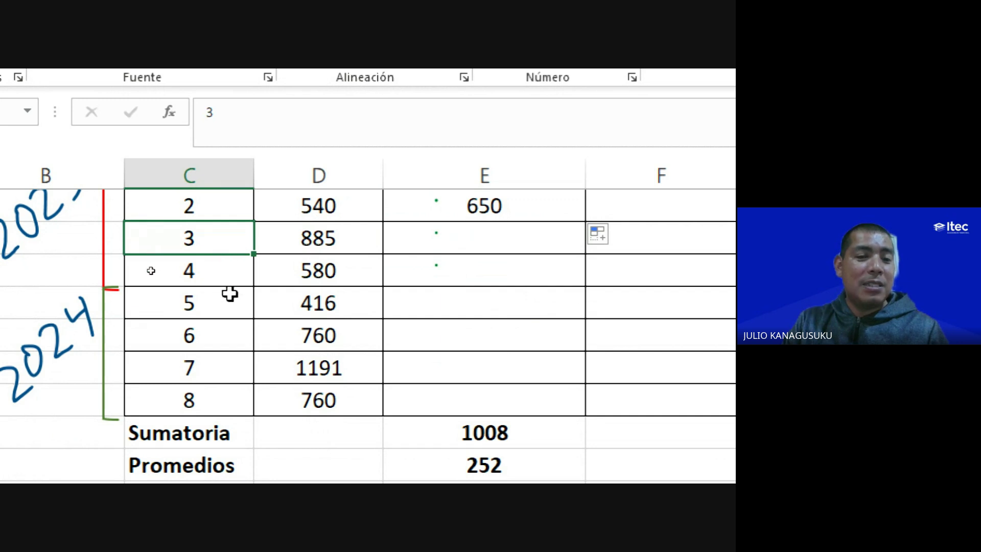
pyautogui.click(214, 366)
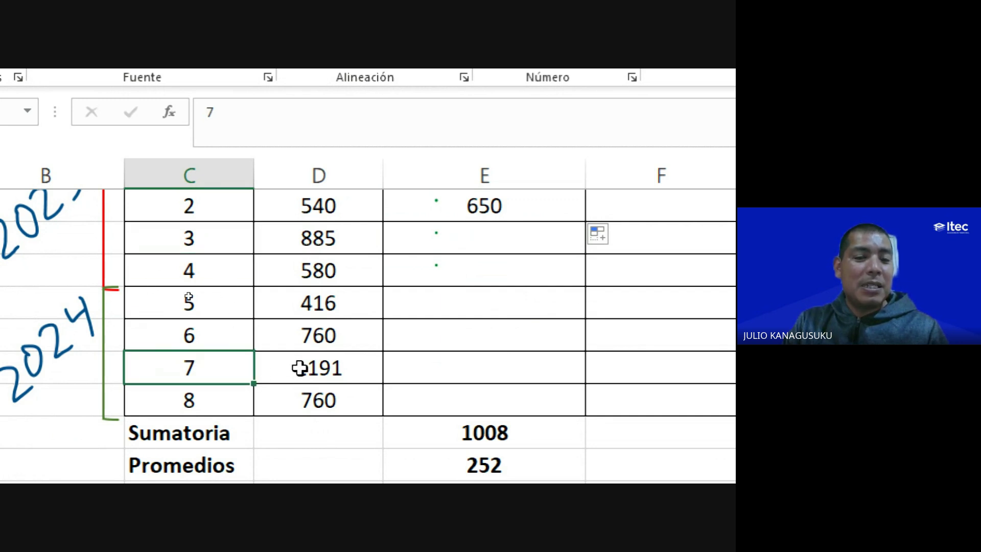
pyautogui.scroll(1, 529, 268)
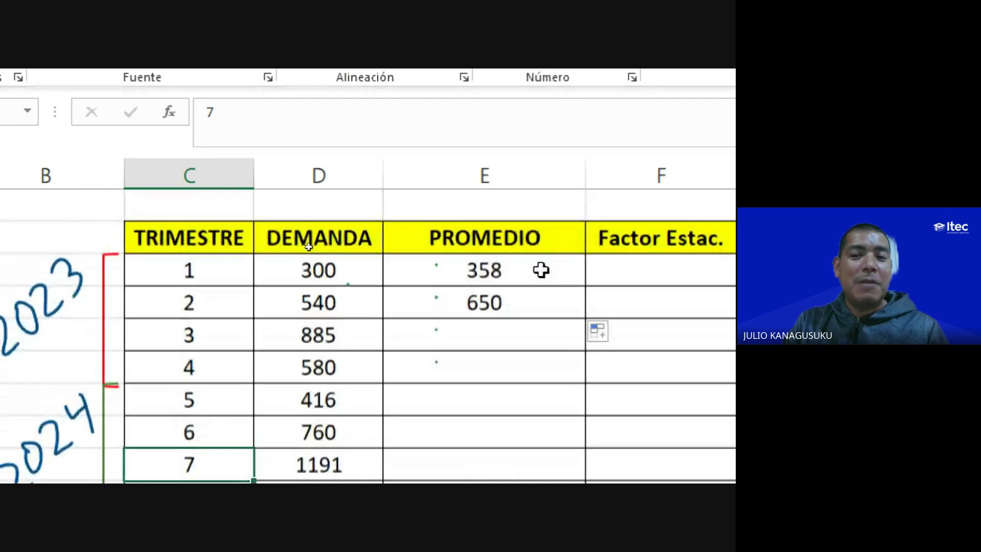
pyautogui.click(560, 313)
pyautogui.moveTo(582, 317); pyautogui.dragTo(580, 347)
pyautogui.click(480, 377)
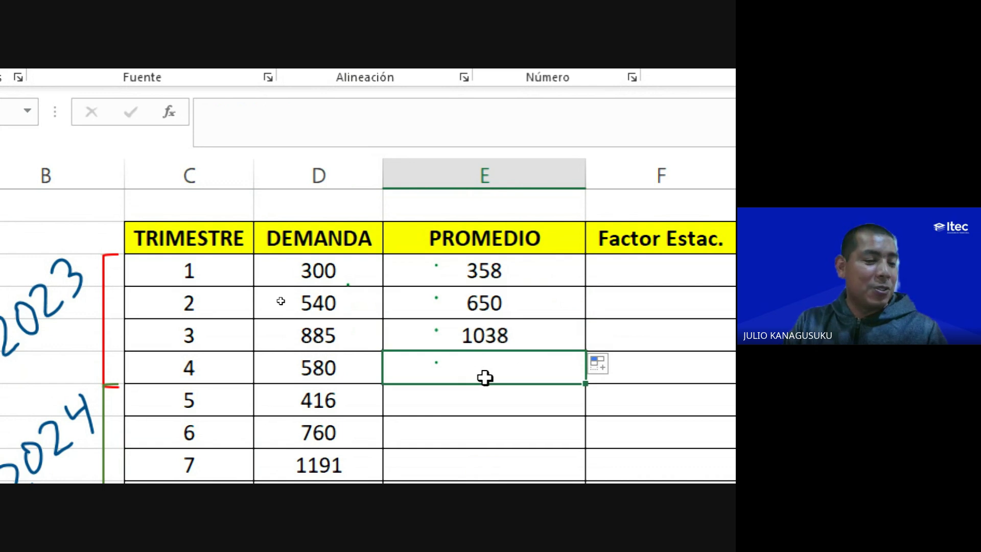
# Compare quarters 4 and 8, copy the average formula into quarter 4's PROMEDIO cell, and return the Magnifier to 100%.
pyautogui.scroll(-1, 491, 370)
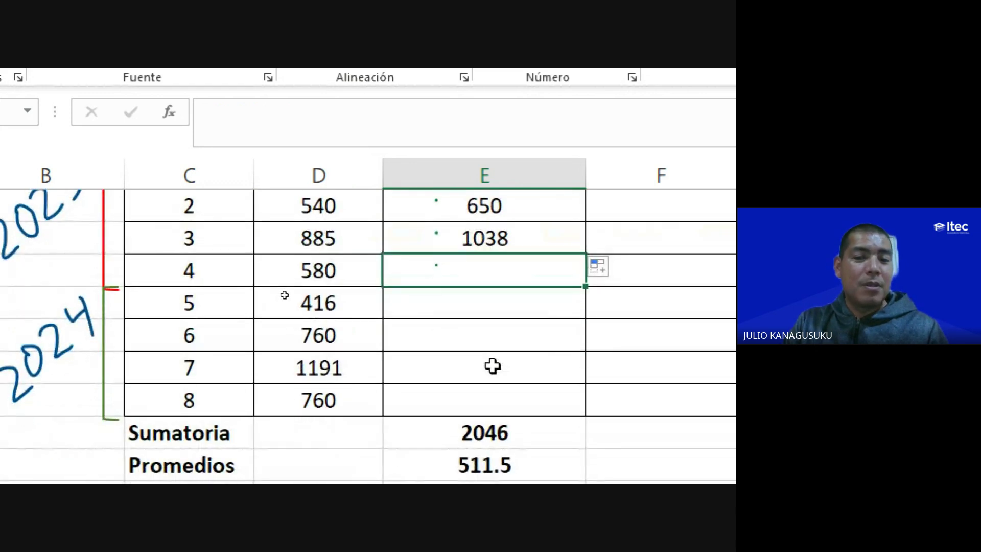
pyautogui.click(204, 269)
pyautogui.moveTo(205, 269); pyautogui.dragTo(335, 272)
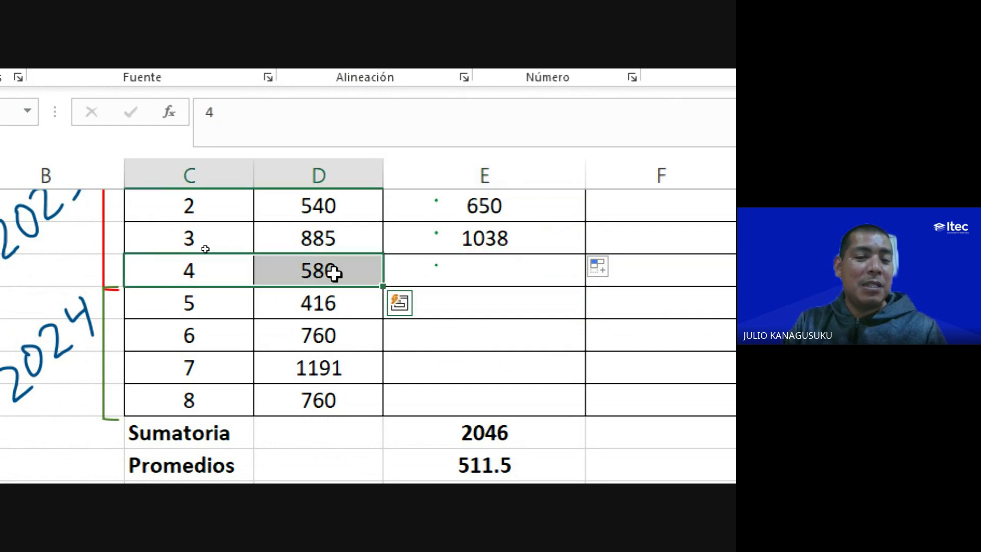
pyautogui.click(176, 405)
pyautogui.moveTo(176, 404); pyautogui.dragTo(325, 400)
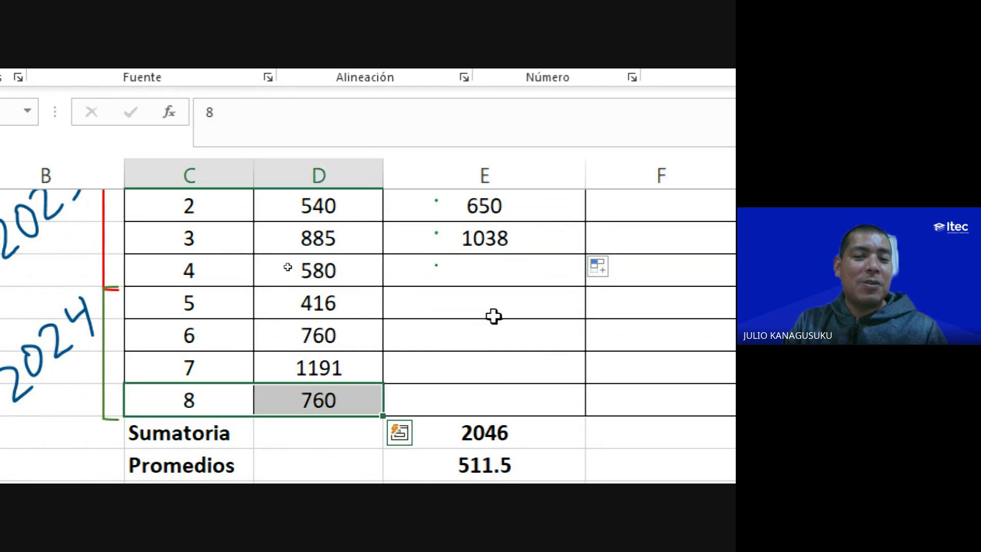
pyautogui.click(557, 243)
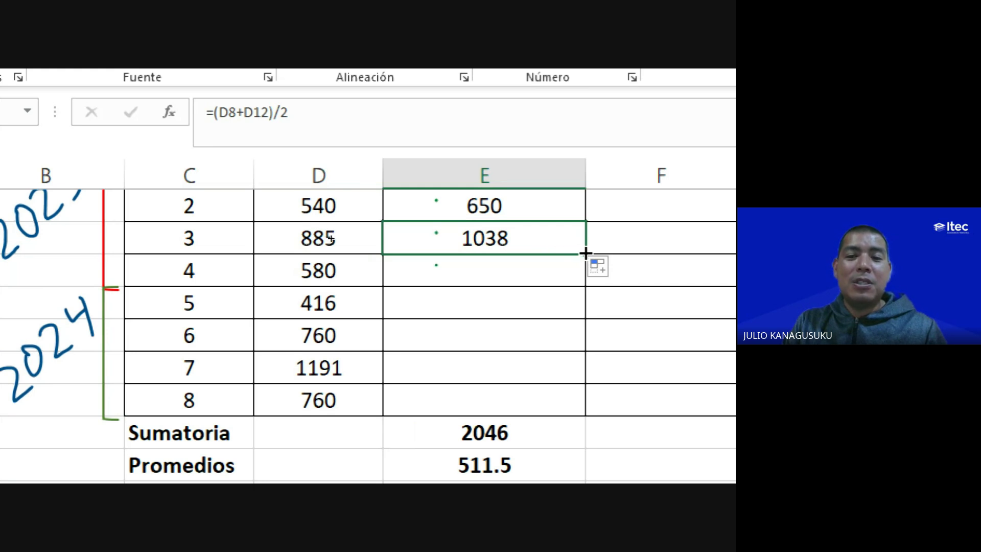
pyautogui.moveTo(585, 252); pyautogui.dragTo(568, 282)
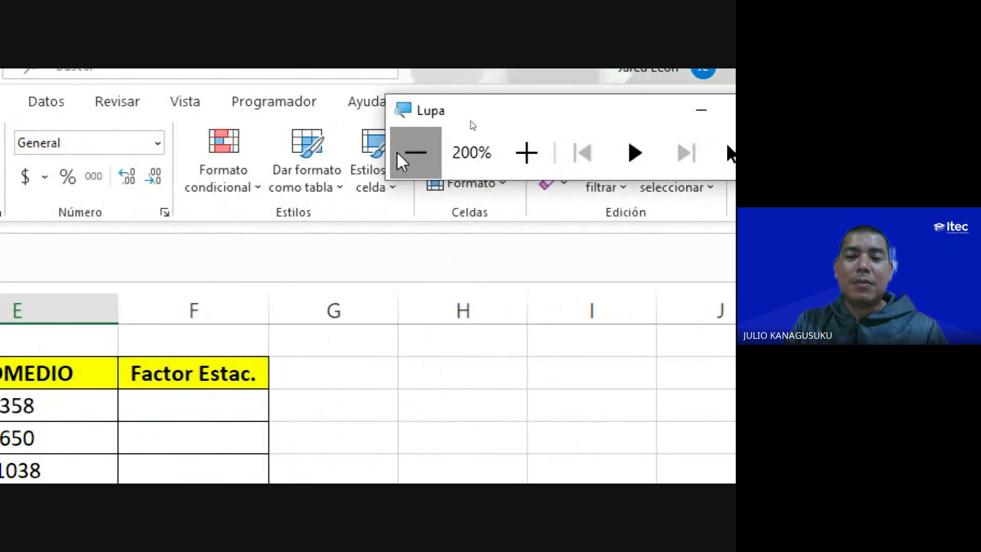
pyautogui.click(415, 152)
pyautogui.click(302, 327)
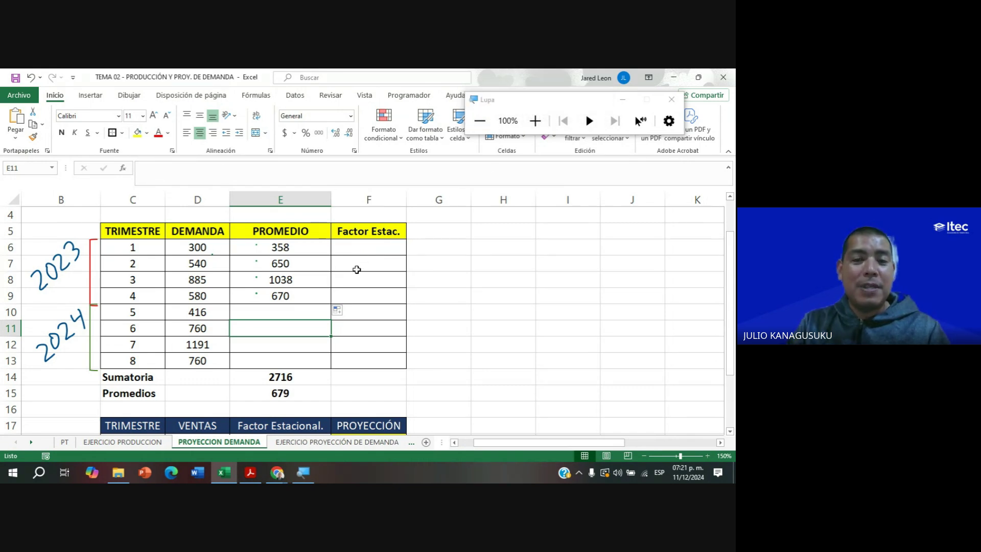
# Calculate the quarter 1 seasonal factor in F6 with =E6/E15, dividing its average by the overall average.
pyautogui.click(371, 248)
pyautogui.click(314, 248)
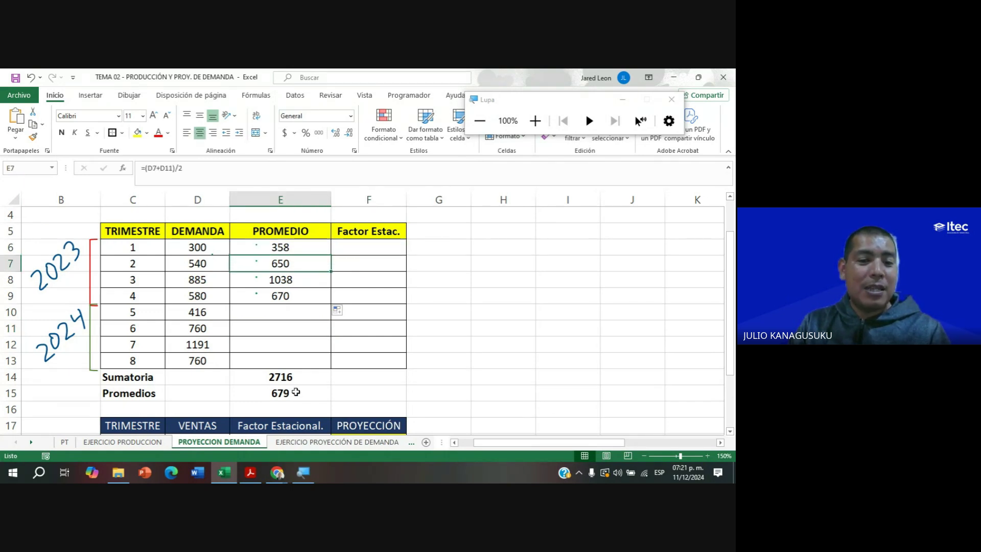
pyautogui.click(299, 401)
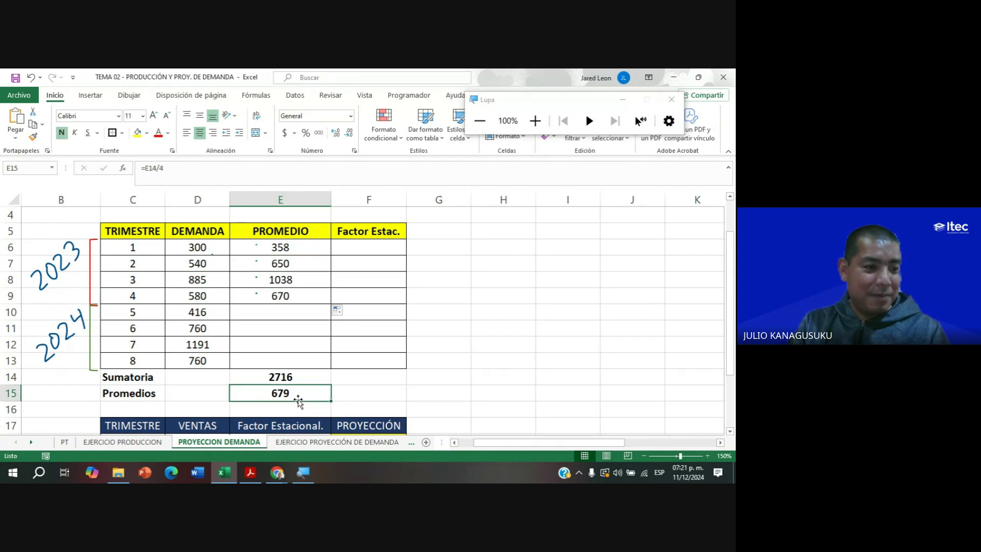
pyautogui.click(373, 250)
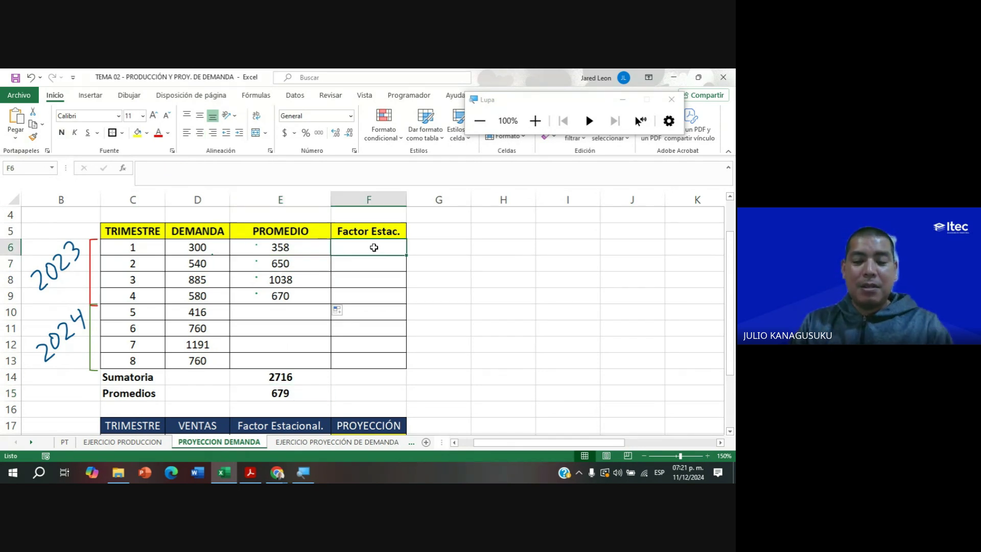
pyautogui.write('=')
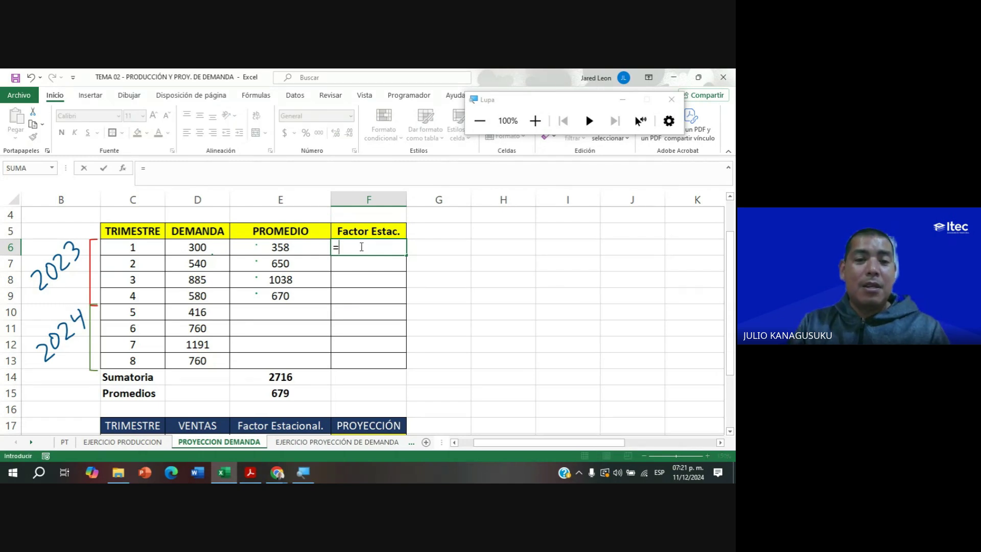
pyautogui.click(302, 247)
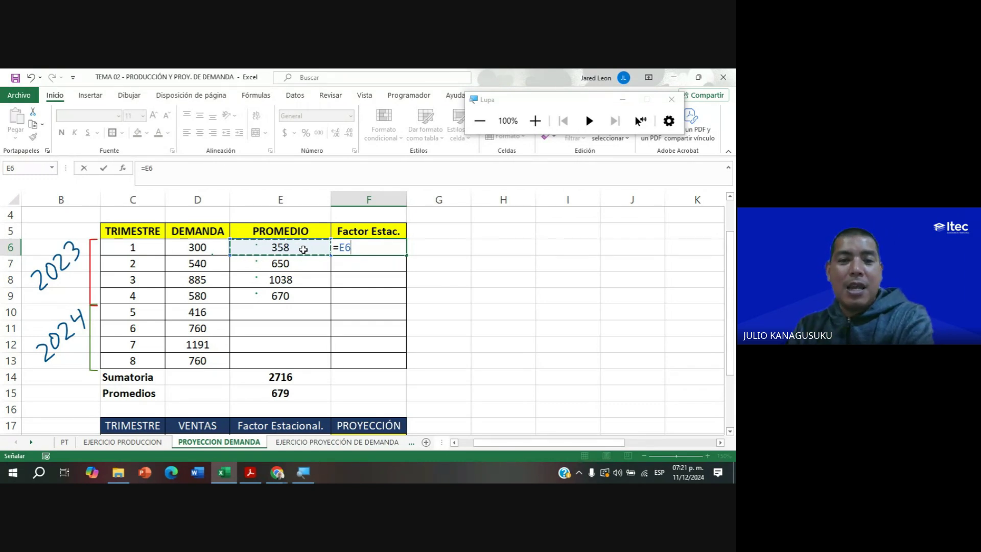
pyautogui.write('/')
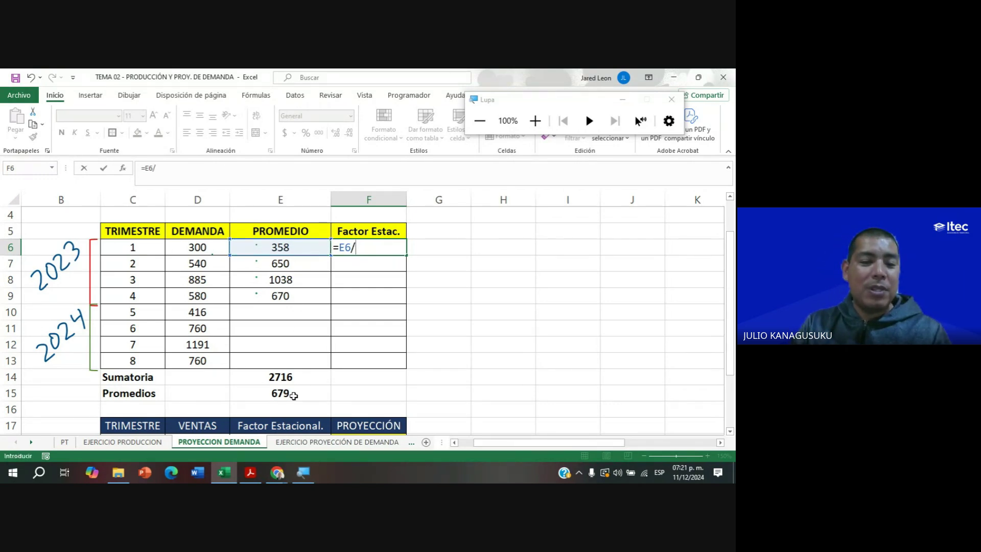
pyautogui.click(294, 396)
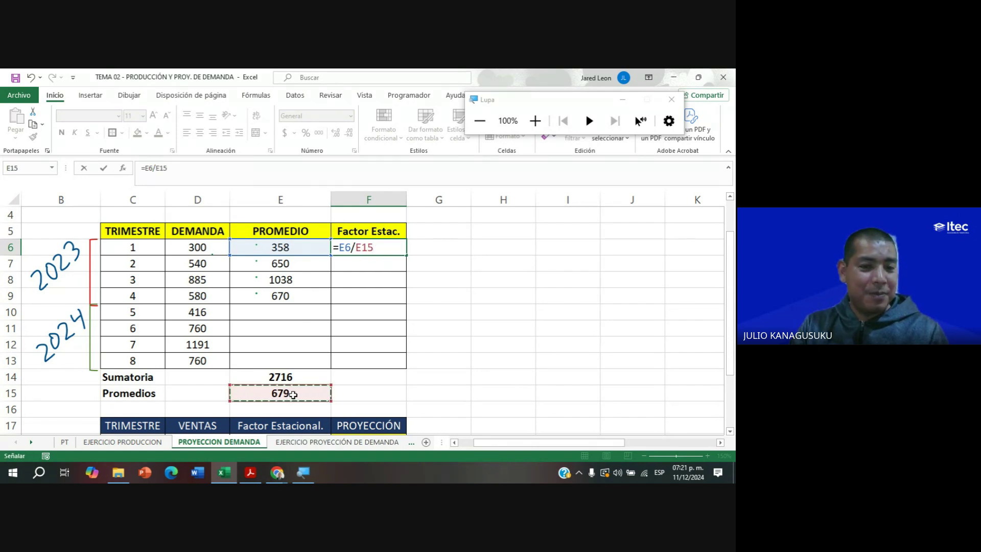
pyautogui.press('Return')
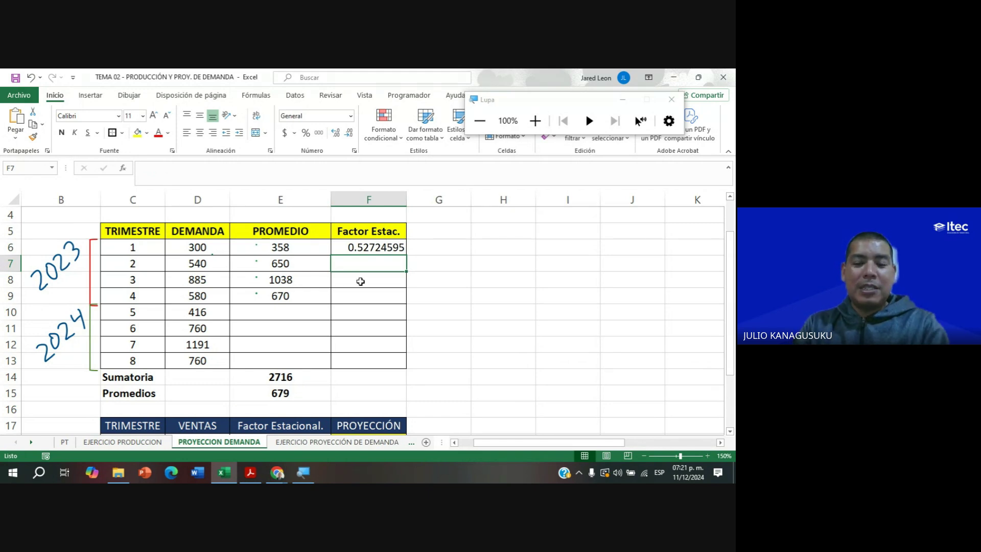
# Enter =E7/E15 in F7 to calculate the seasonal factor of quarter 2.
pyautogui.write('=')
pyautogui.click(306, 263)
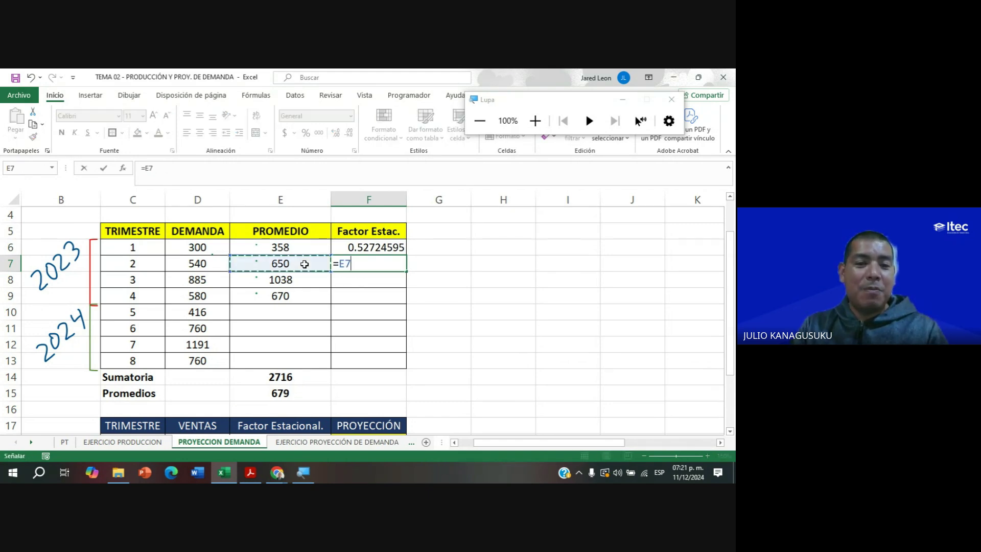
pyautogui.write('/')
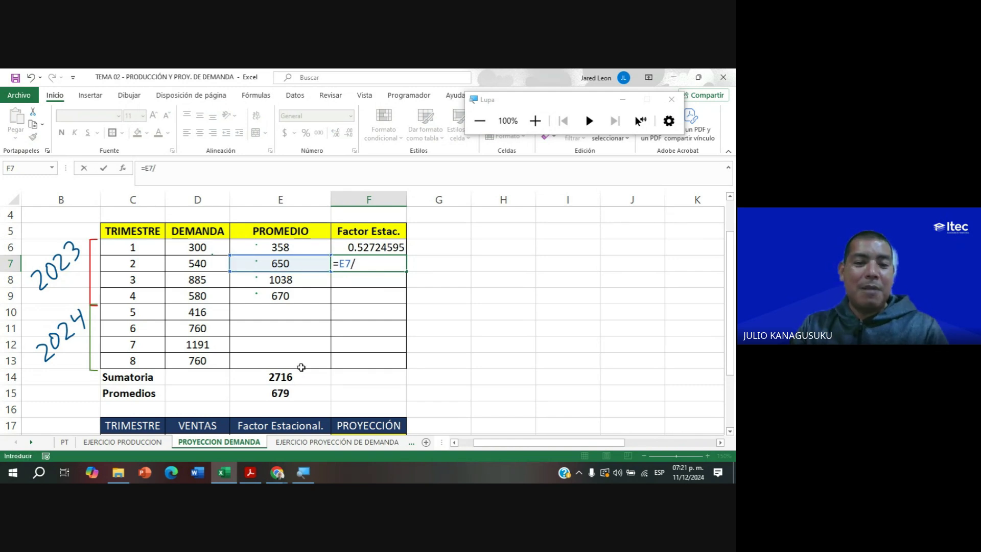
pyautogui.click(288, 392)
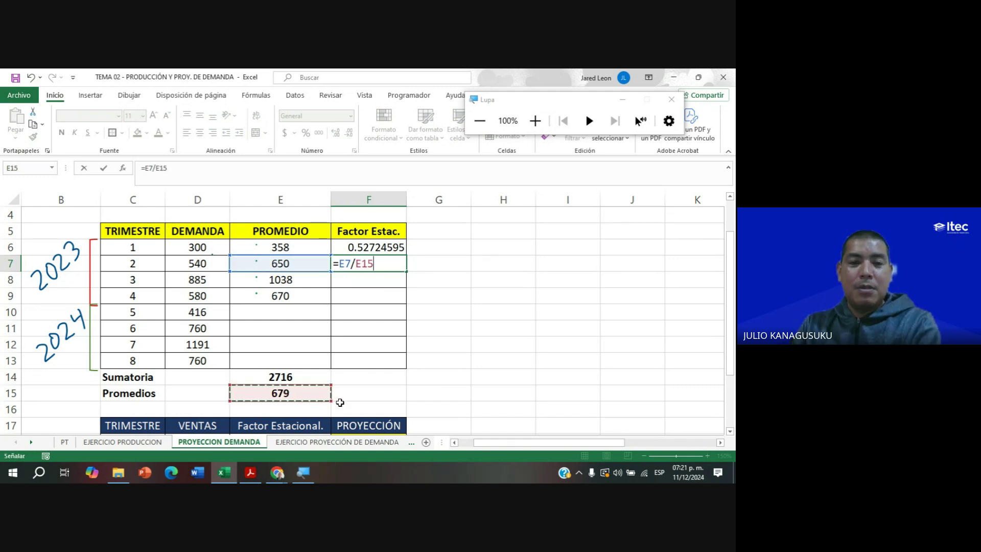
pyautogui.press('Return')
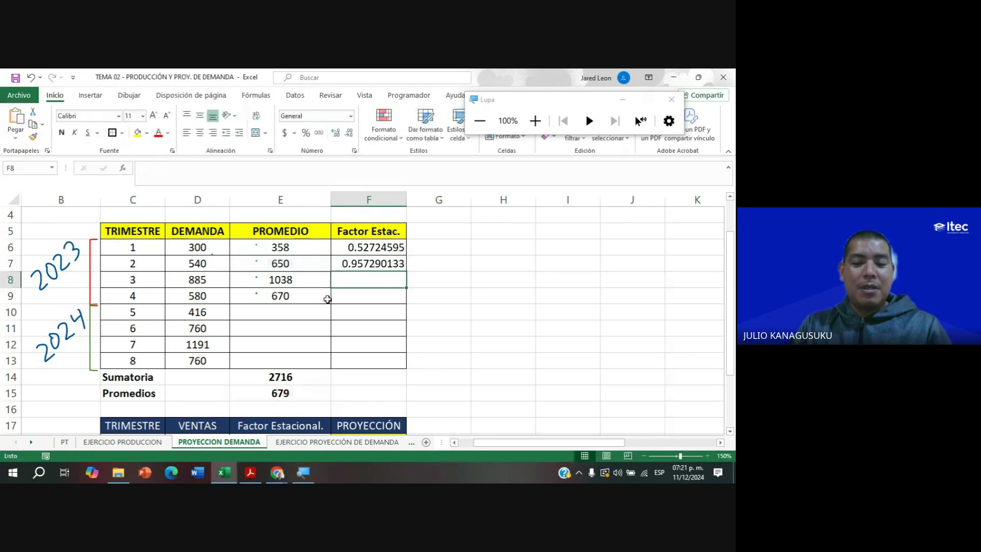
# Enter =E8/E15 in F8 to calculate the seasonal factor of quarter 3.
pyautogui.write('=')
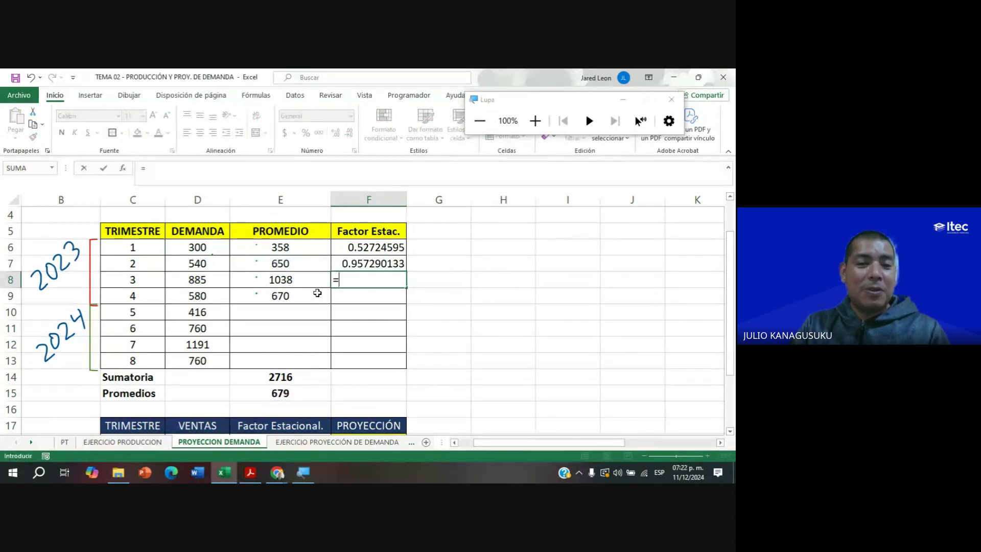
pyautogui.click(309, 283)
pyautogui.write('/')
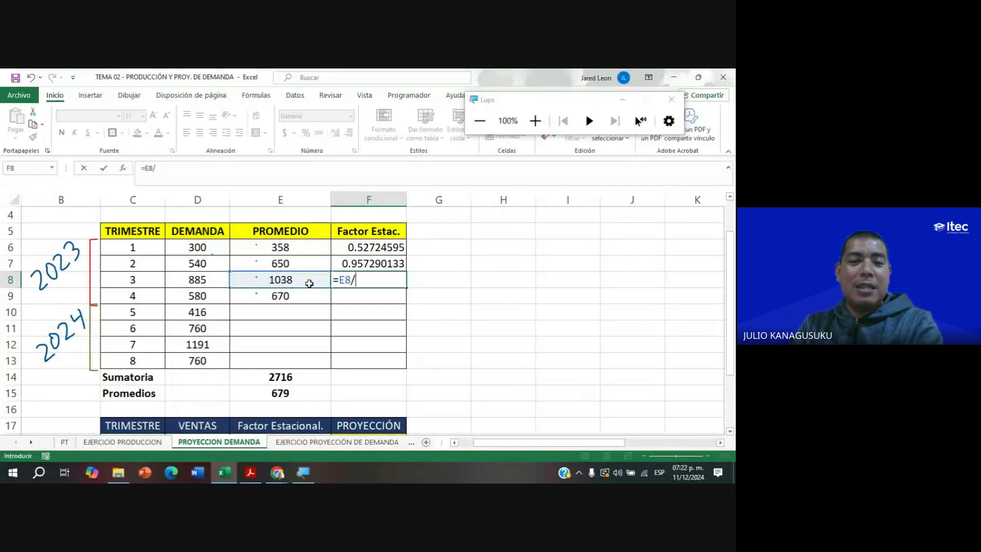
pyautogui.click(286, 389)
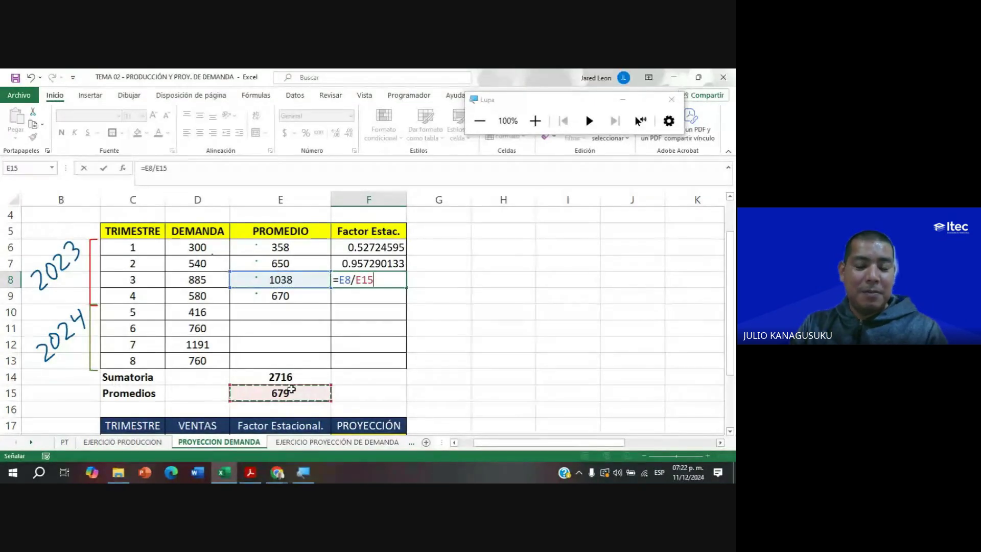
pyautogui.press('Return')
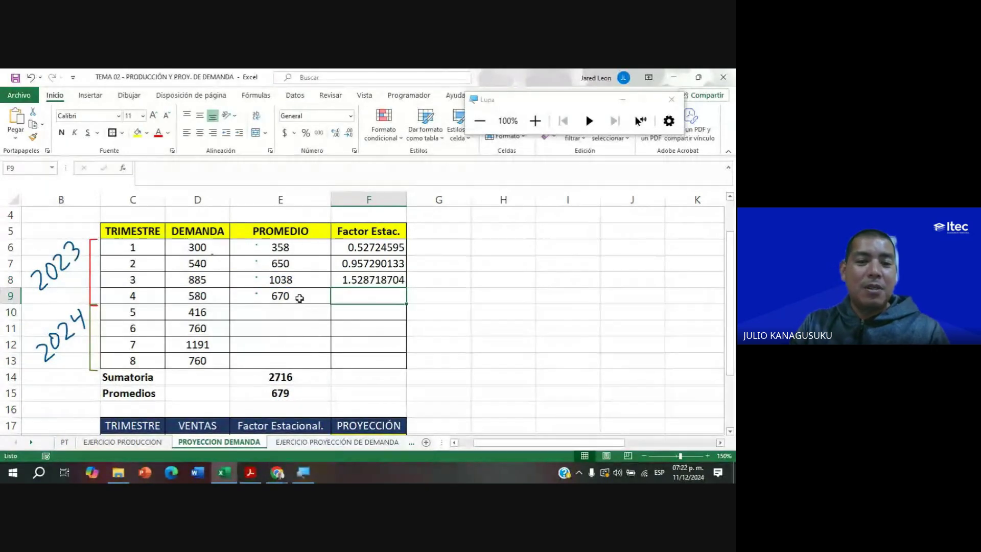
# Enter =E9/E15 in F9 to calculate the seasonal factor of quarter 4.
pyautogui.write('=')
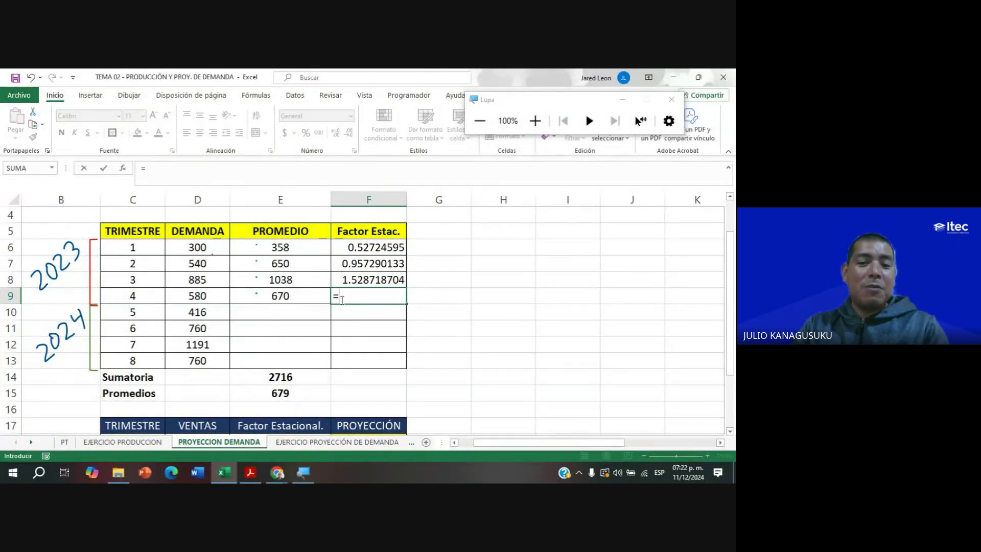
pyautogui.click(305, 300)
pyautogui.write('/')
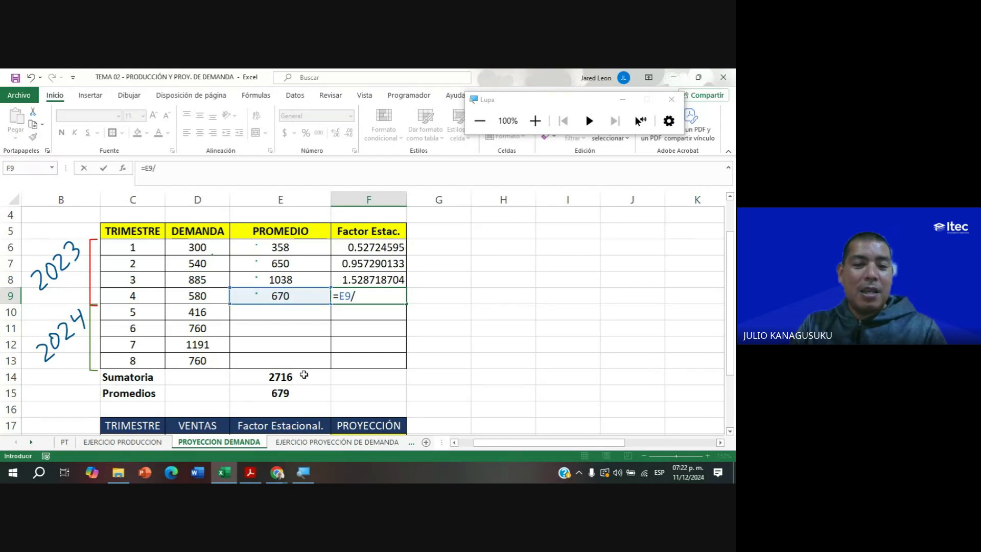
pyautogui.click(306, 393)
pyautogui.press('Return')
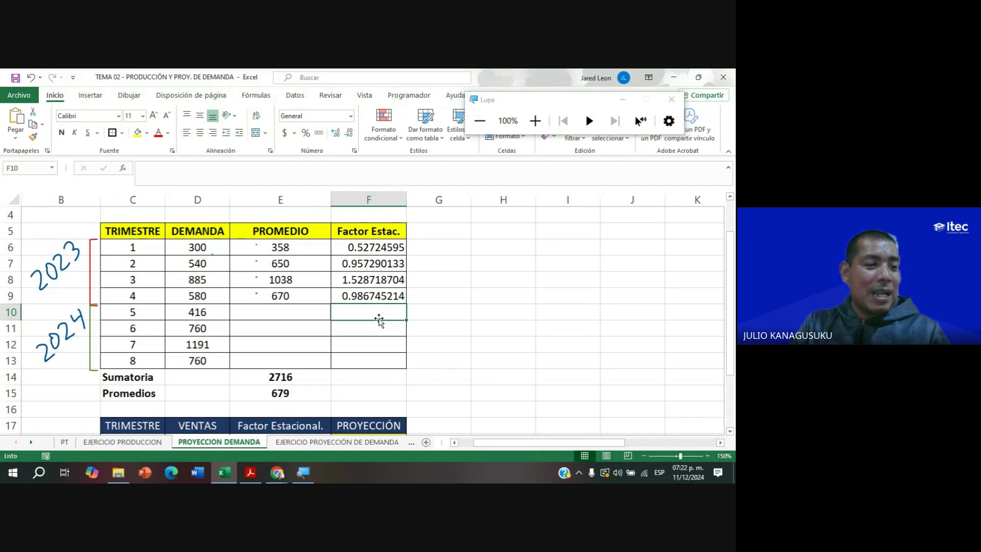
# Review the quarterly projection table and the expected next-year demand in the Megasoft problem statement.
pyautogui.scroll(-3, 380, 322)
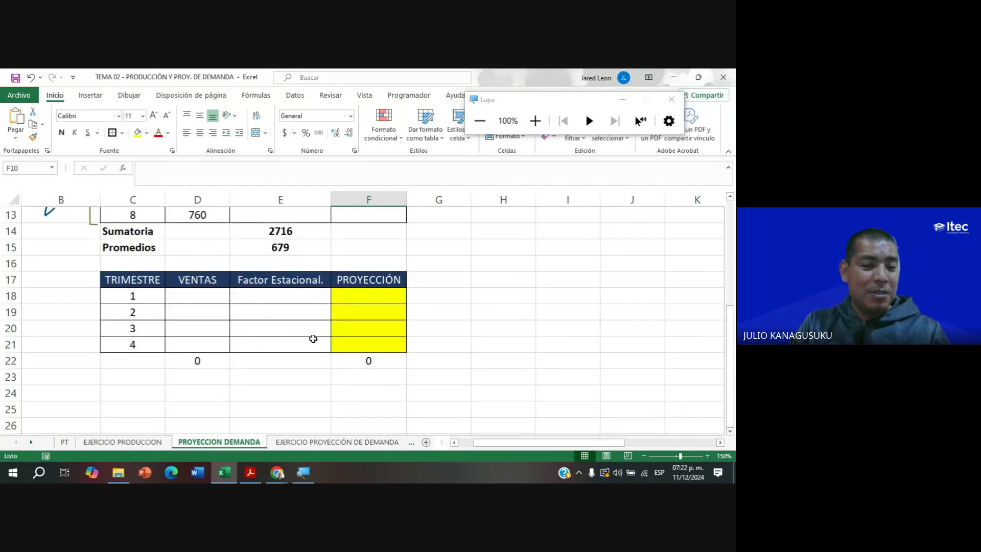
pyautogui.click(455, 442)
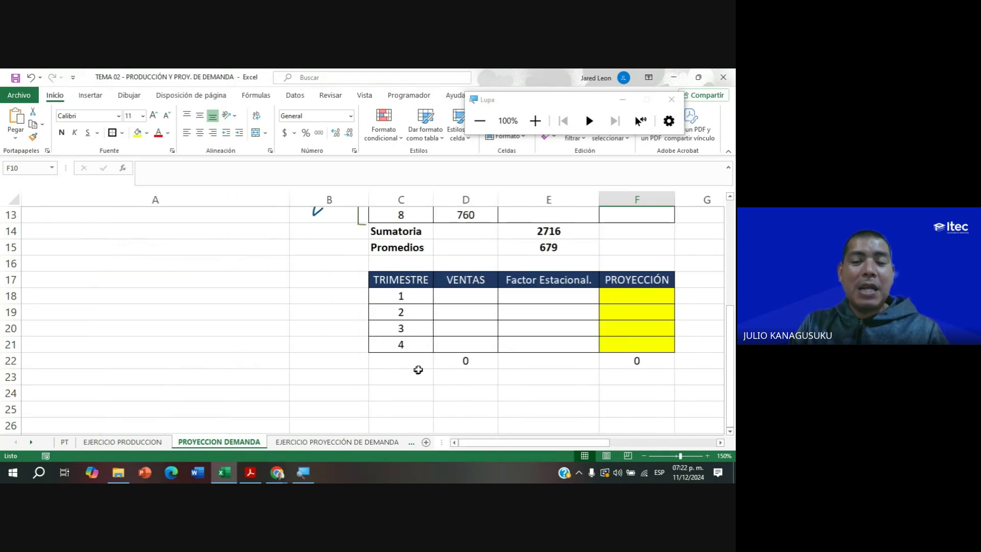
pyautogui.click(415, 296)
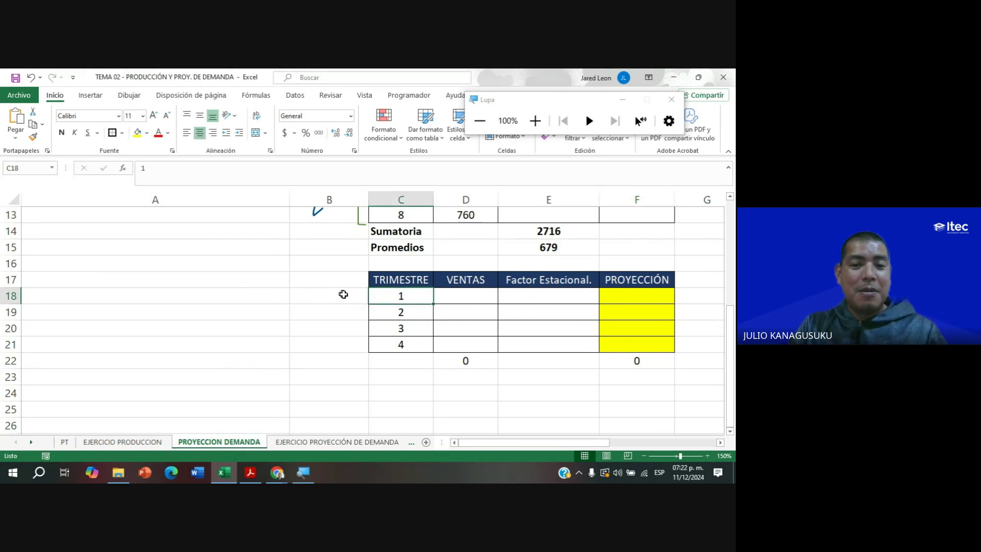
pyautogui.moveTo(342, 292); pyautogui.dragTo(352, 343)
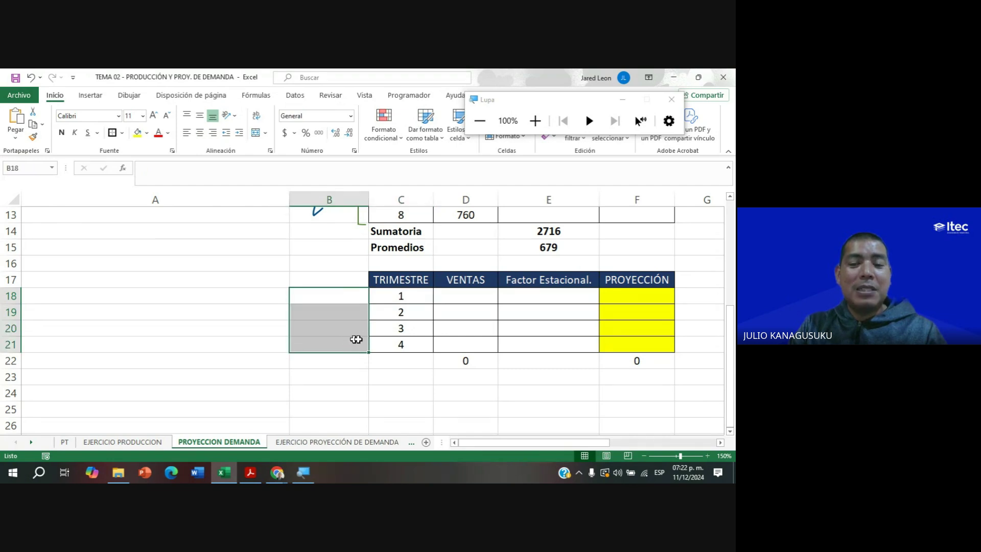
pyautogui.click(461, 308)
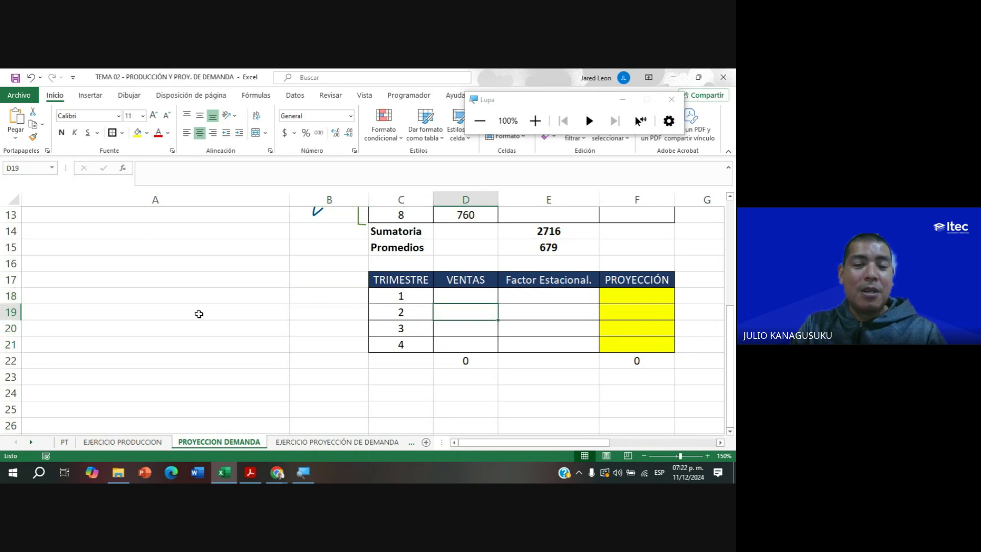
pyautogui.scroll(3, 197, 311)
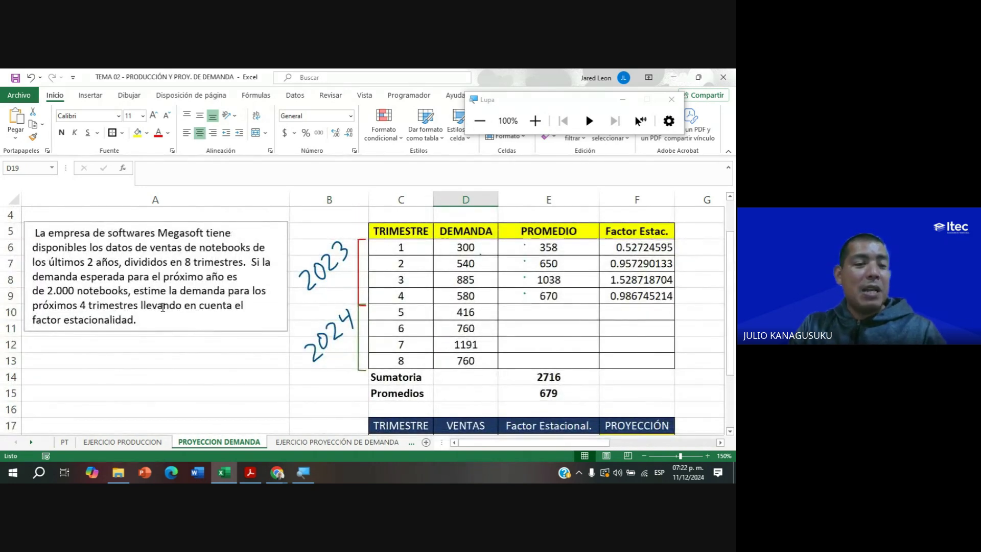
pyautogui.moveTo(49, 290); pyautogui.dragTo(122, 296)
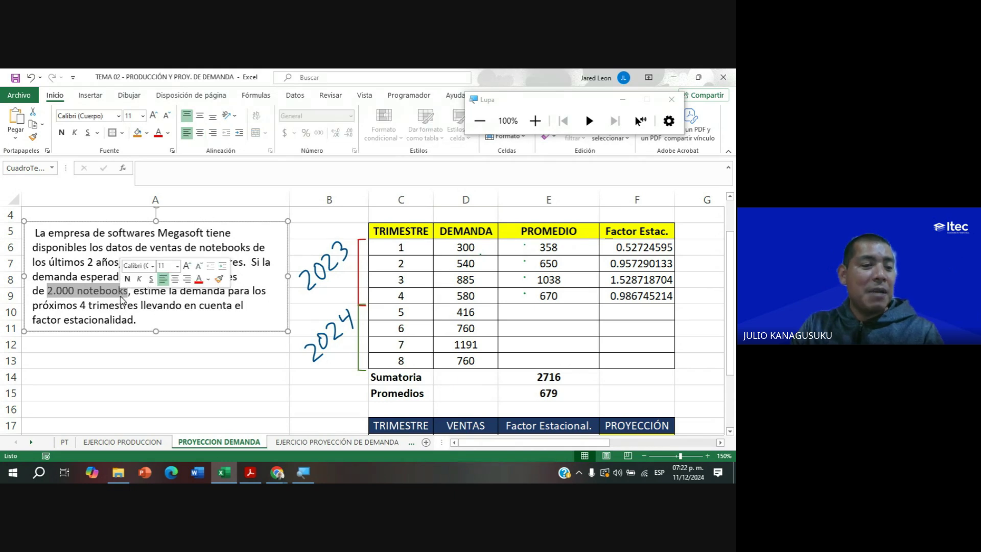
pyautogui.scroll(-2, 244, 354)
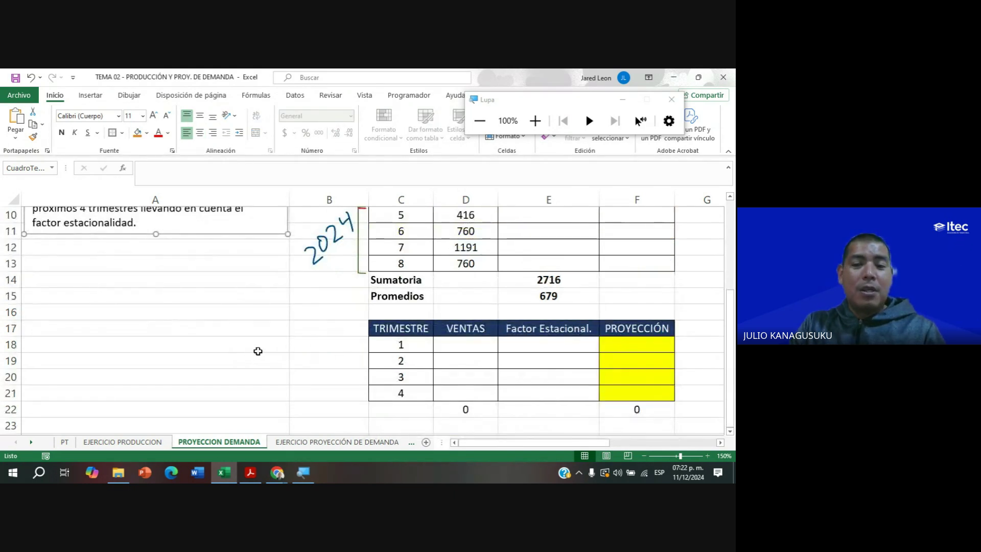
pyautogui.scroll(-1, 373, 389)
pyautogui.hscroll(1, 657, 429)
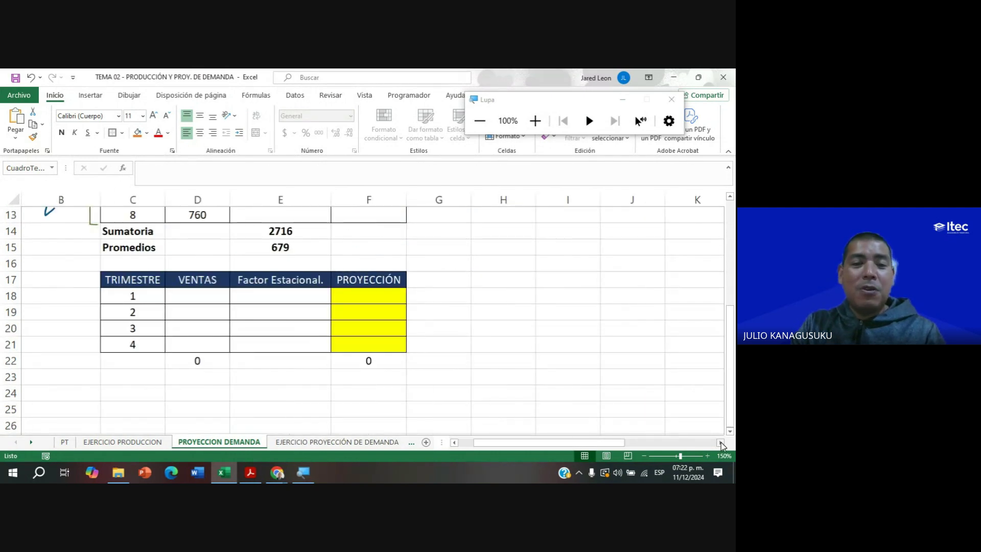
# Enter sales of 500 for each of the four quarters in D18:D21 of the projection table.
pyautogui.click(210, 299)
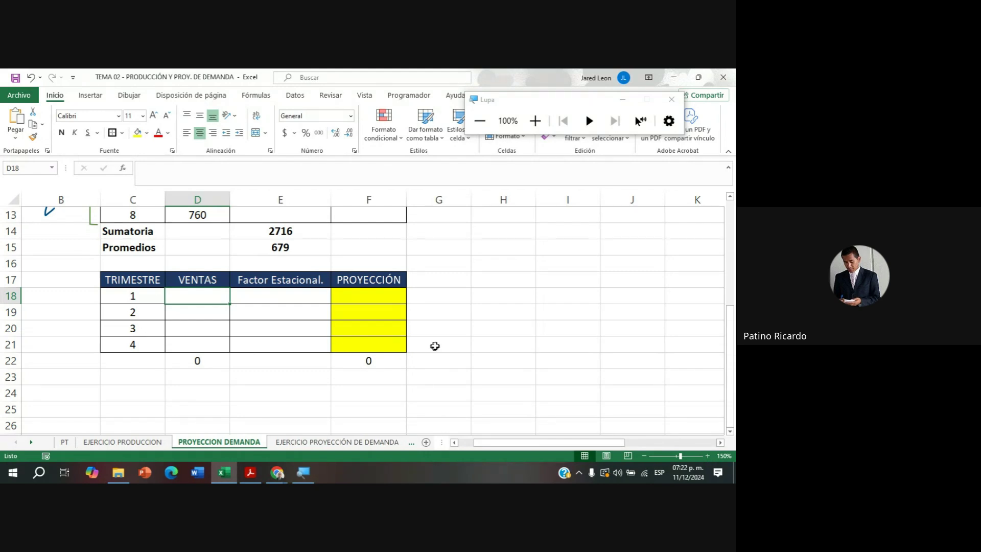
pyautogui.scroll(3, 467, 347)
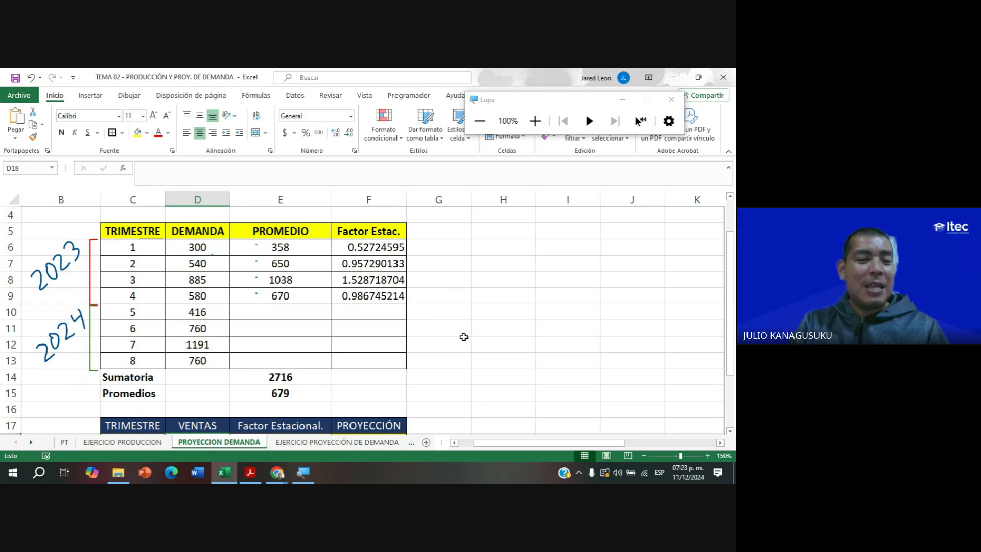
pyautogui.scroll(-3, 470, 339)
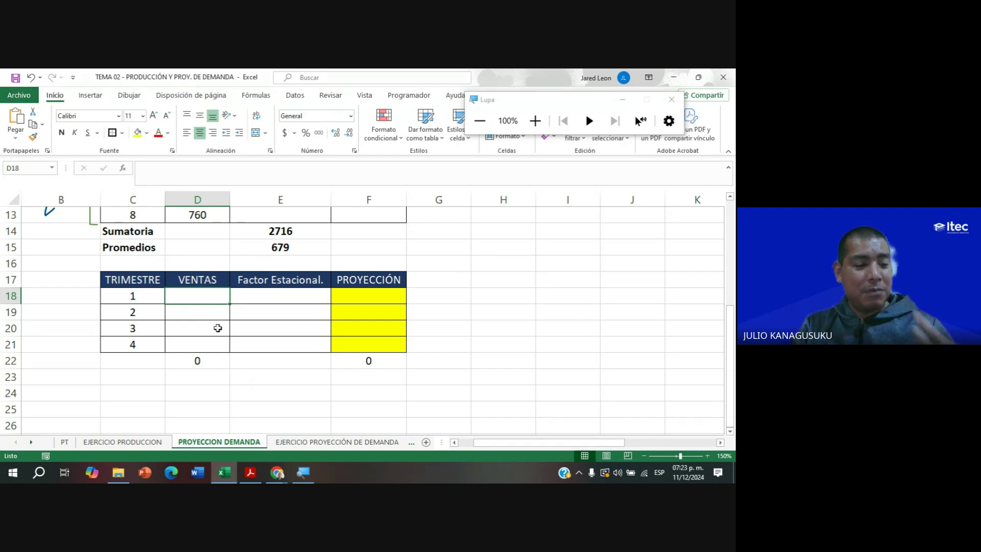
pyautogui.write('500')
pyautogui.press('Return')
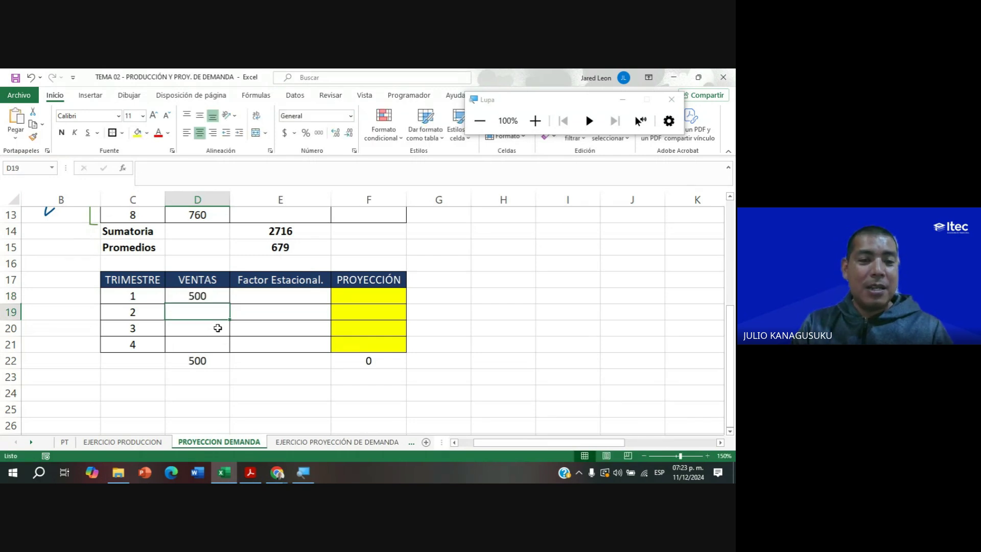
pyautogui.write('500')
pyautogui.hotkey('ctrl', 'Return')
pyautogui.click(217, 328)
pyautogui.write('500')
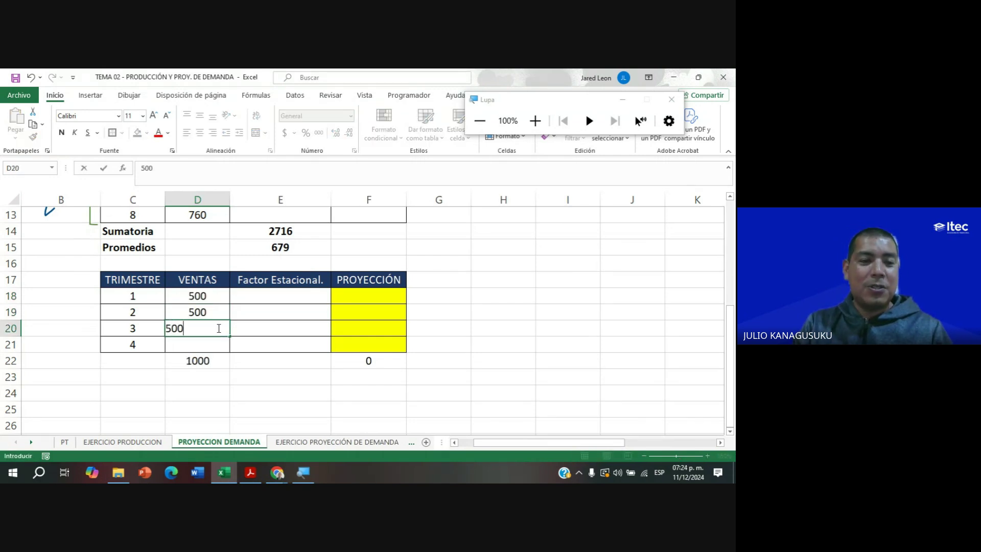
pyautogui.press('Return')
pyautogui.write('500')
pyautogui.press('Return')
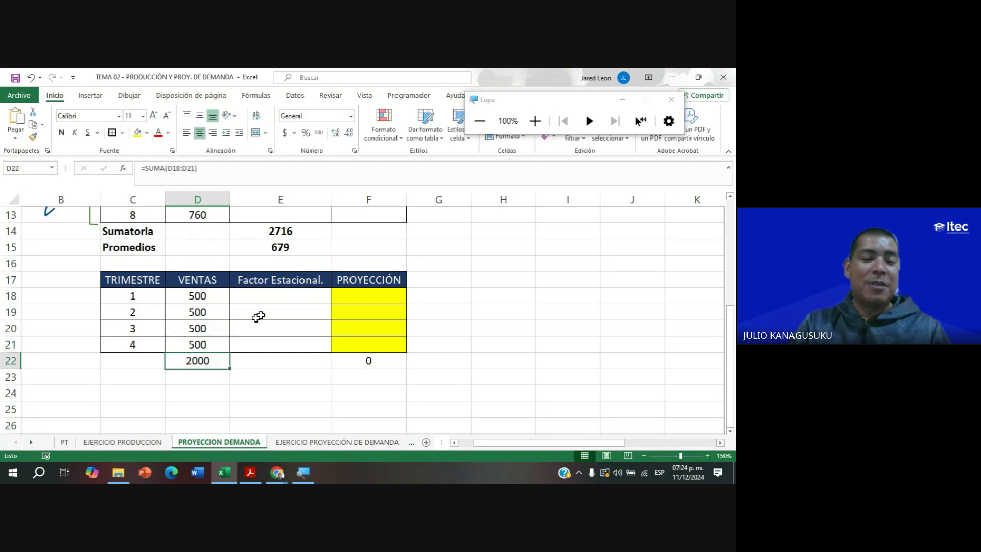
pyautogui.click(297, 386)
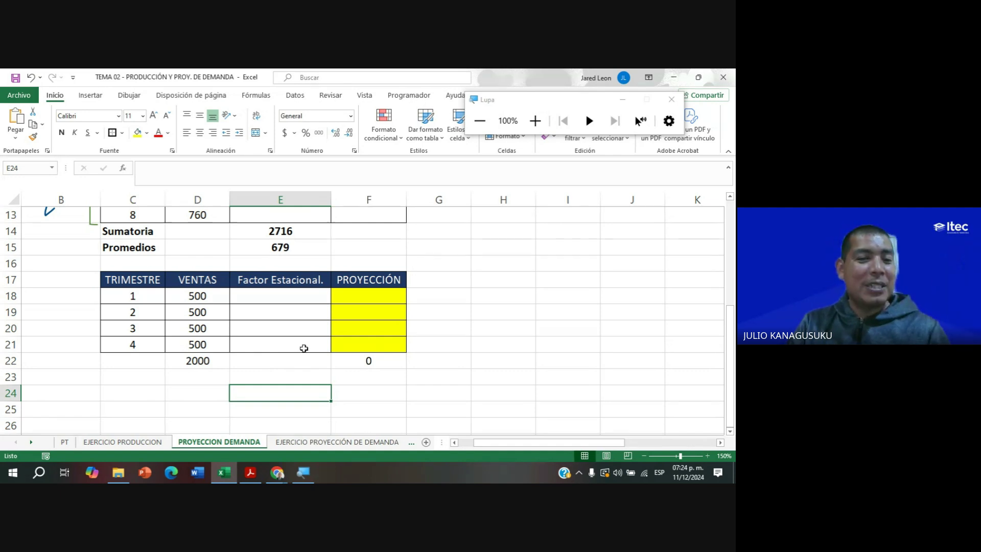
# Copy the four seasonal factors in F6:F9 and paste them as values into E18:E21 of the projection table.
pyautogui.scroll(3, 467, 329)
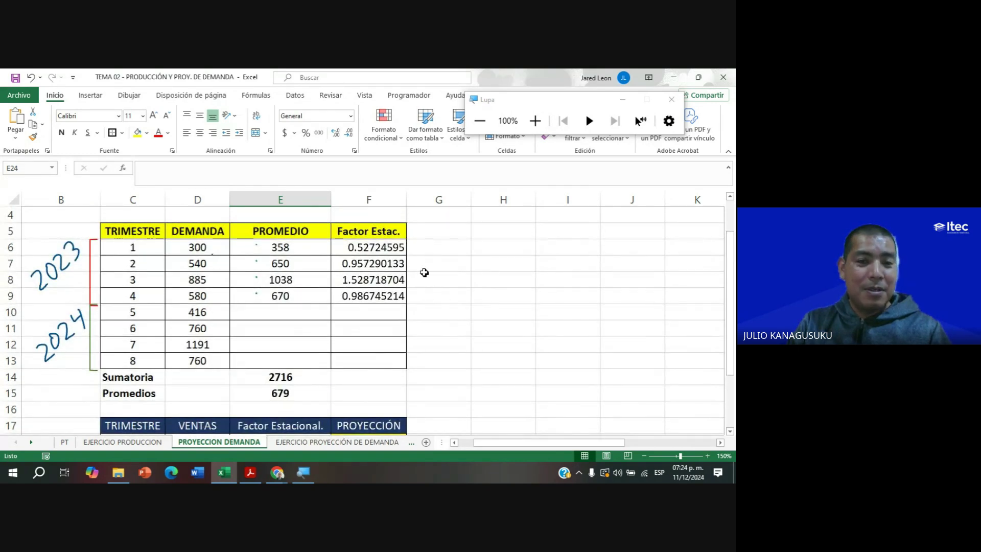
pyautogui.click(391, 248)
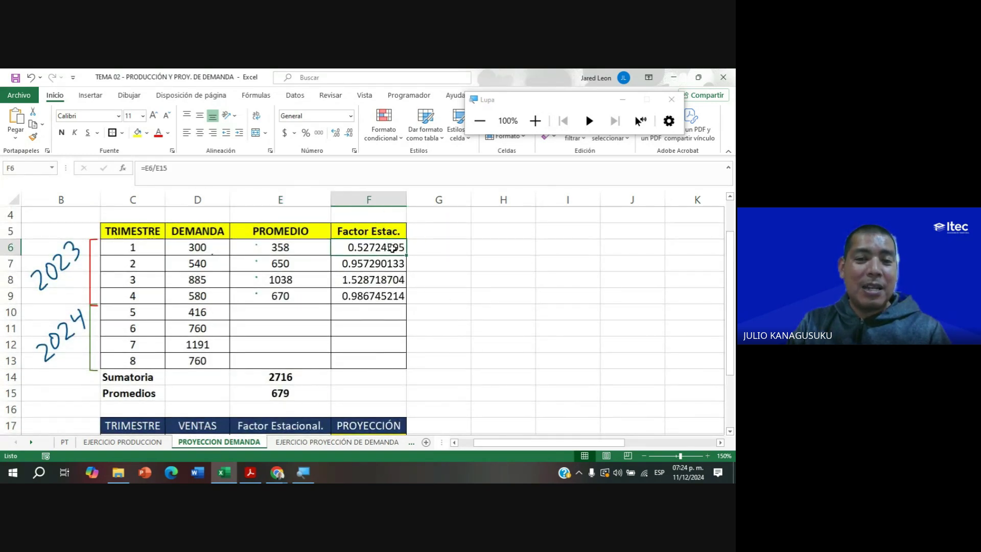
pyautogui.moveTo(392, 248); pyautogui.dragTo(384, 289)
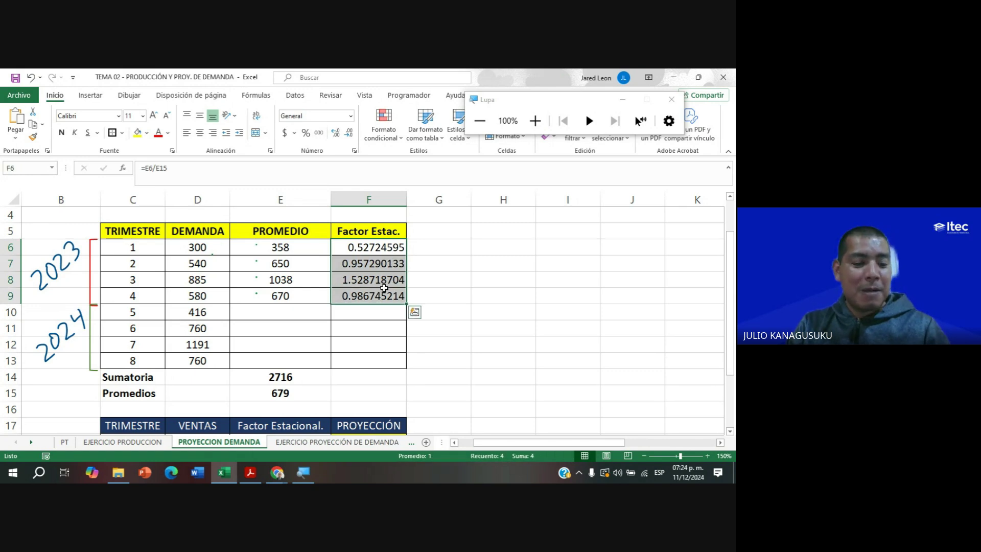
pyautogui.hotkey('ctrl', 'c')
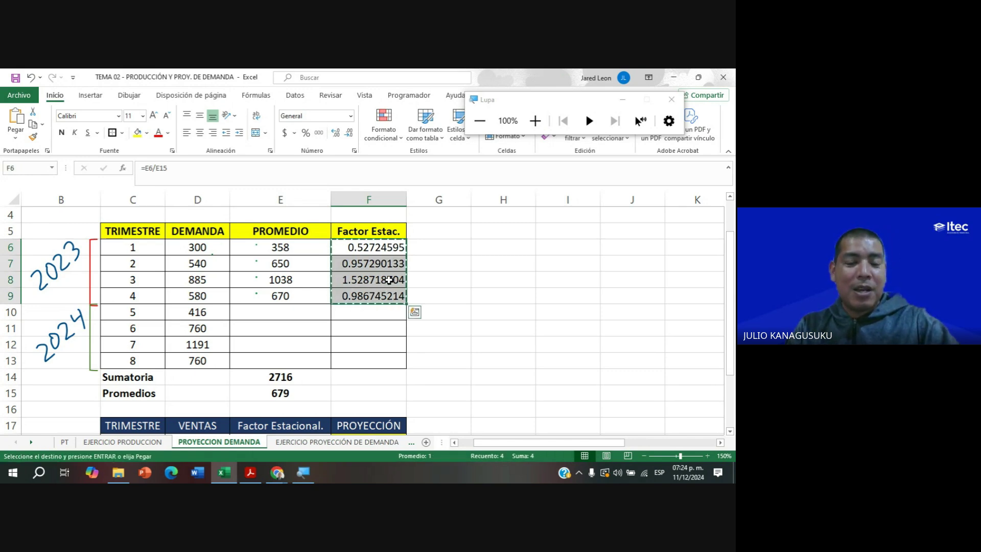
pyautogui.scroll(-2, 377, 268)
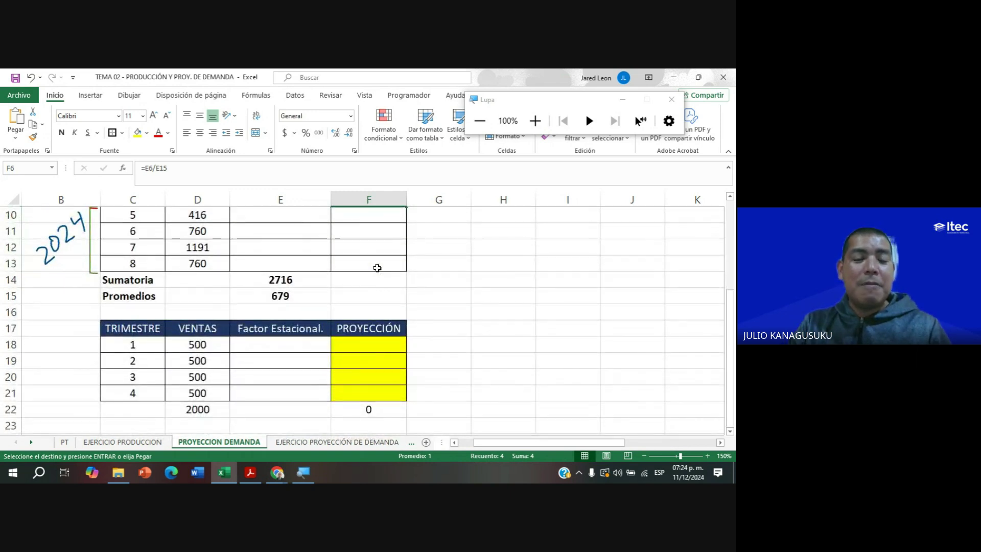
pyautogui.scroll(-1, 377, 268)
pyautogui.click(307, 299)
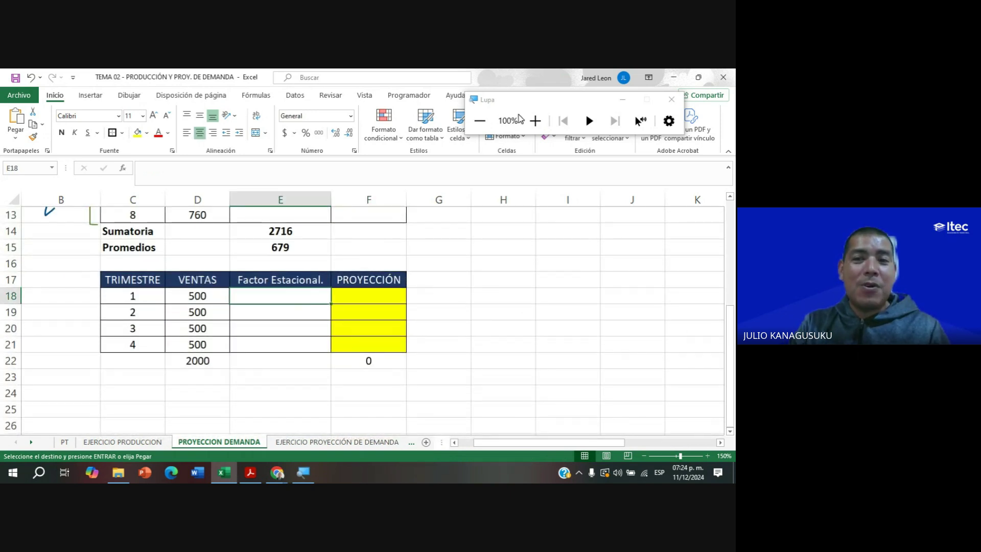
pyautogui.click(536, 120)
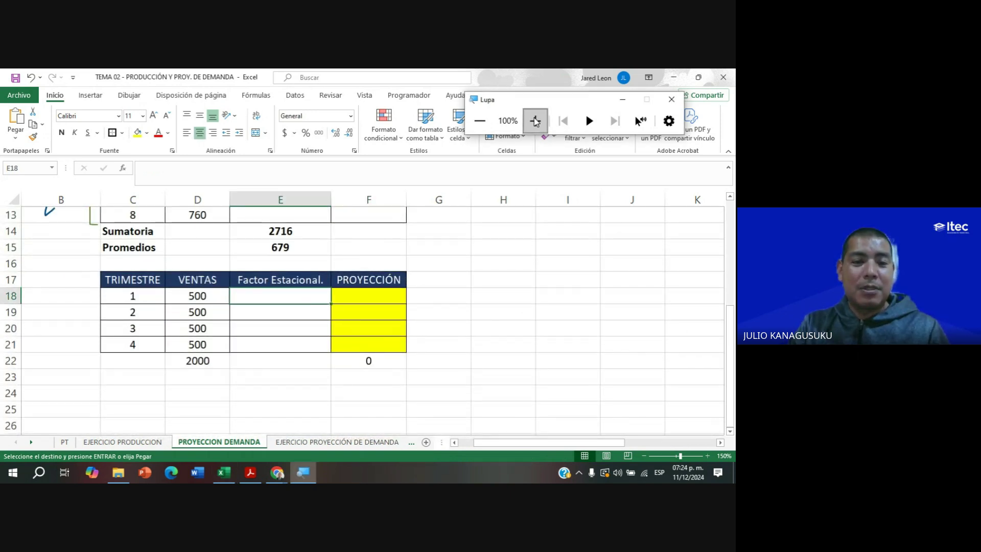
pyautogui.click(274, 298)
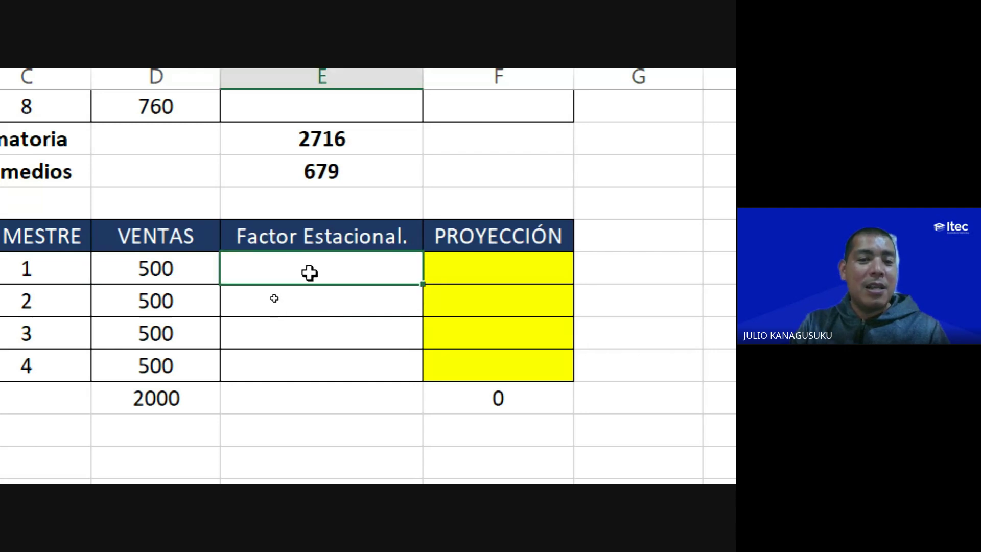
pyautogui.rightClick(310, 274)
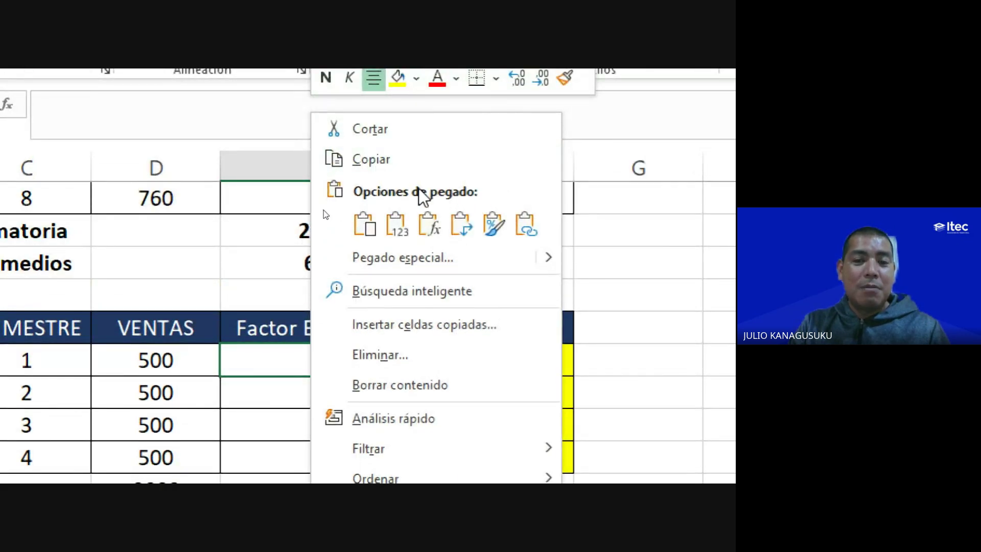
pyautogui.click(400, 234)
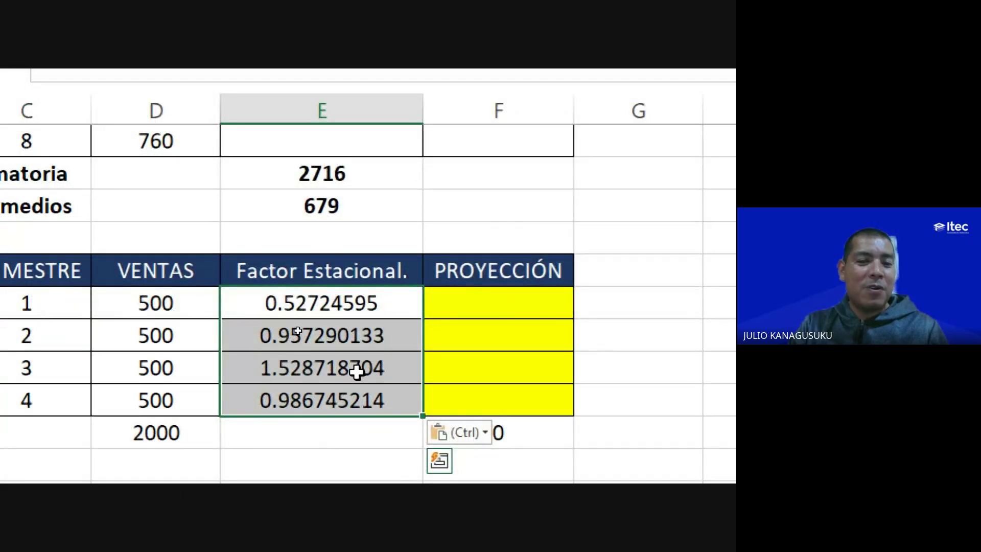
# Compare the pasted seasonal factors in E18:E21 with the original ones in F6:F9, then restore the normal magnification.
pyautogui.click(357, 425)
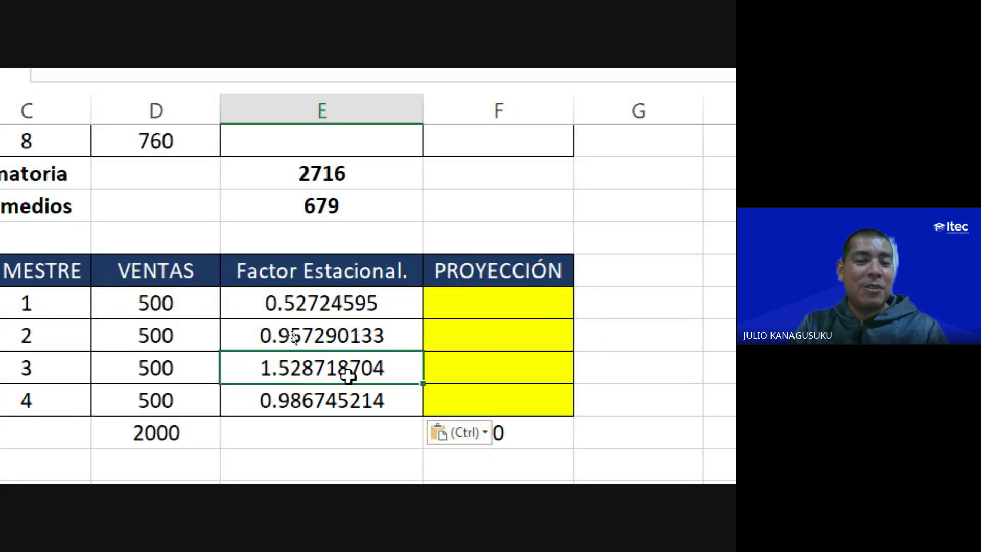
pyautogui.scroll(3, 528, 221)
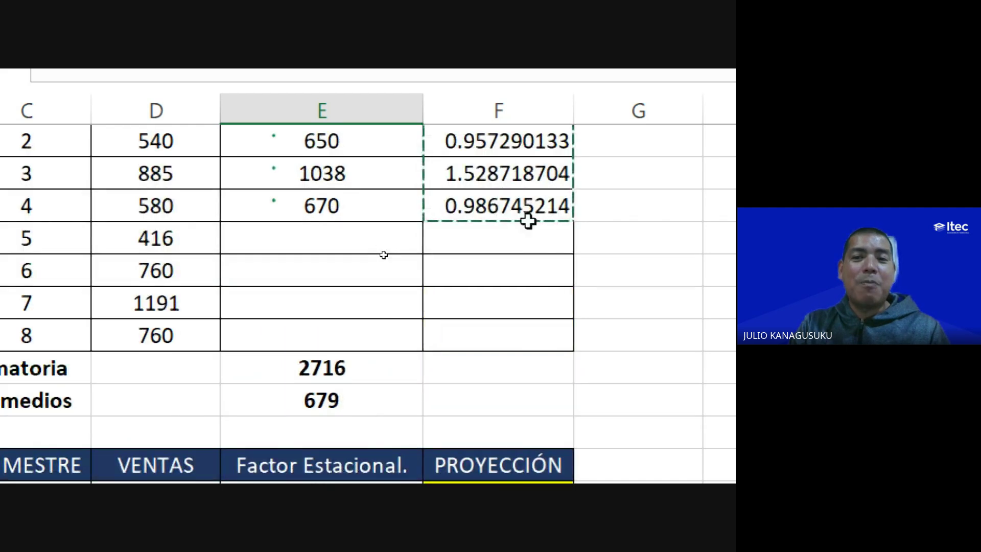
pyautogui.scroll(-2, 443, 322)
pyautogui.scroll(2, 461, 311)
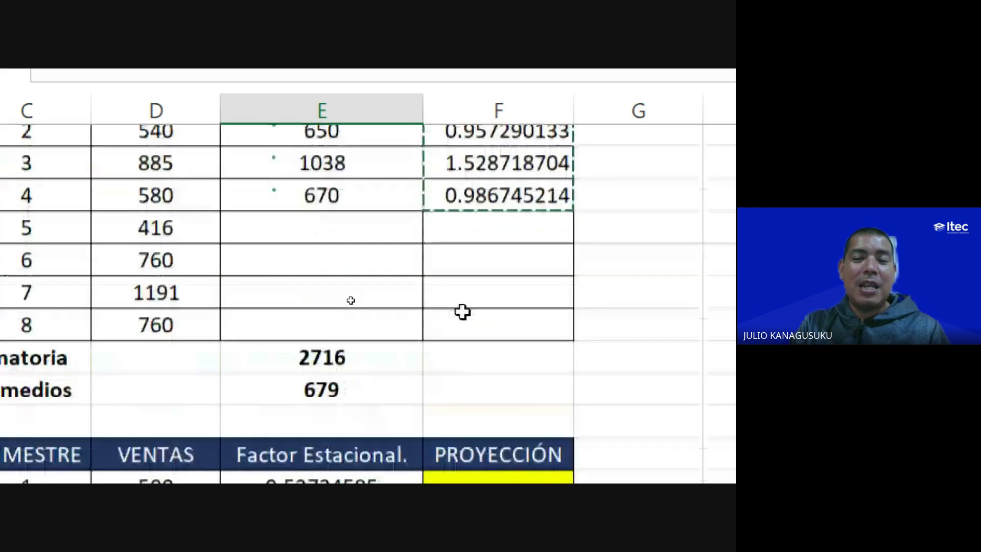
pyautogui.scroll(-3, 401, 289)
pyautogui.hotkey('ctrl', 'v')
pyautogui.scroll(-1, 378, 302)
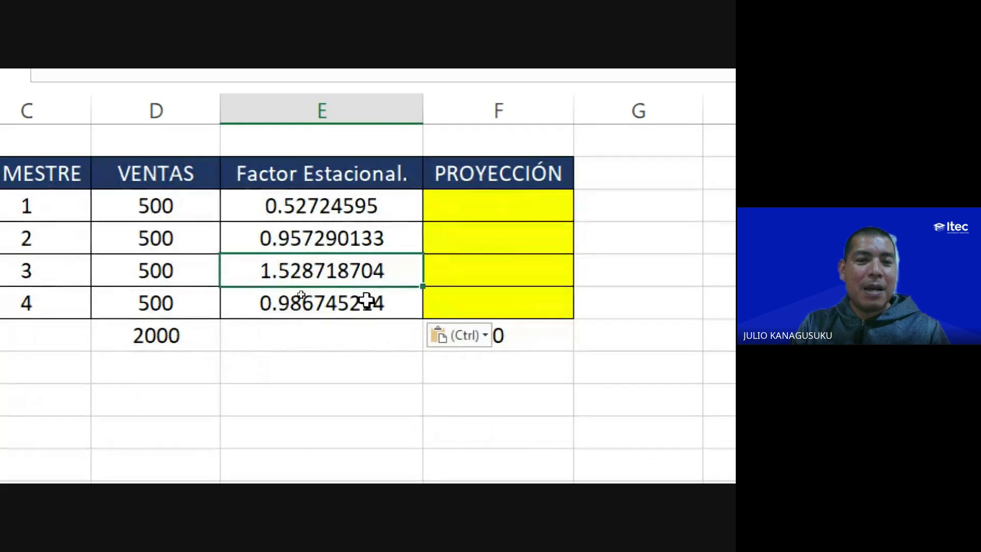
pyautogui.click(302, 204)
pyautogui.moveTo(303, 222); pyautogui.dragTo(306, 307)
pyautogui.click(324, 366)
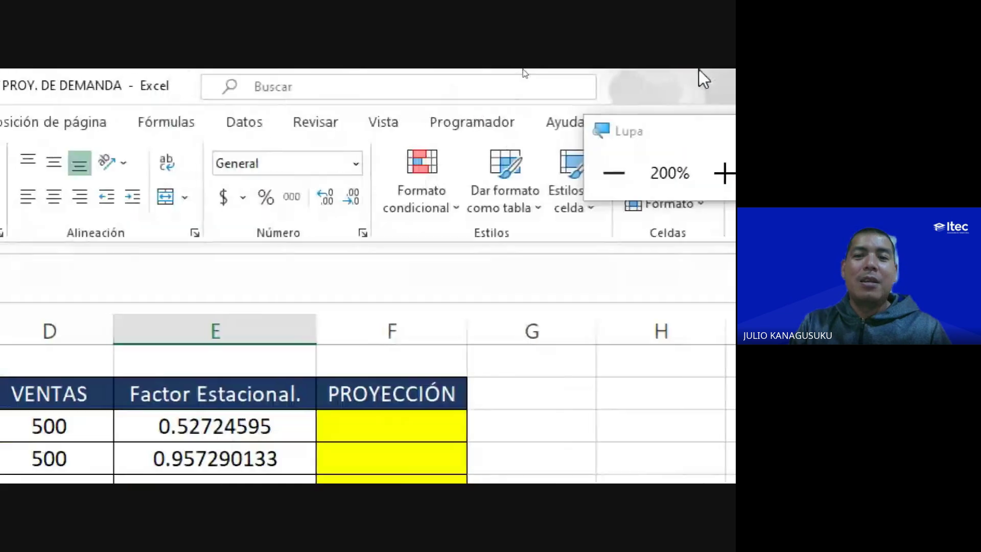
pyautogui.click(591, 171)
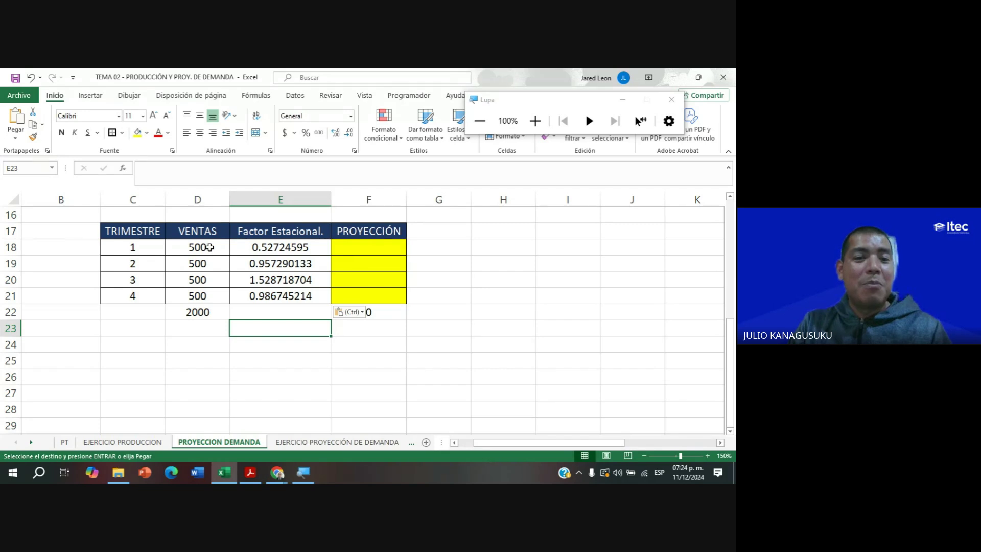
# Calculate the first quarter's projection in F18 by multiplying sales by the seasonal factor with =D18*E18.
pyautogui.click(371, 250)
pyautogui.click(213, 250)
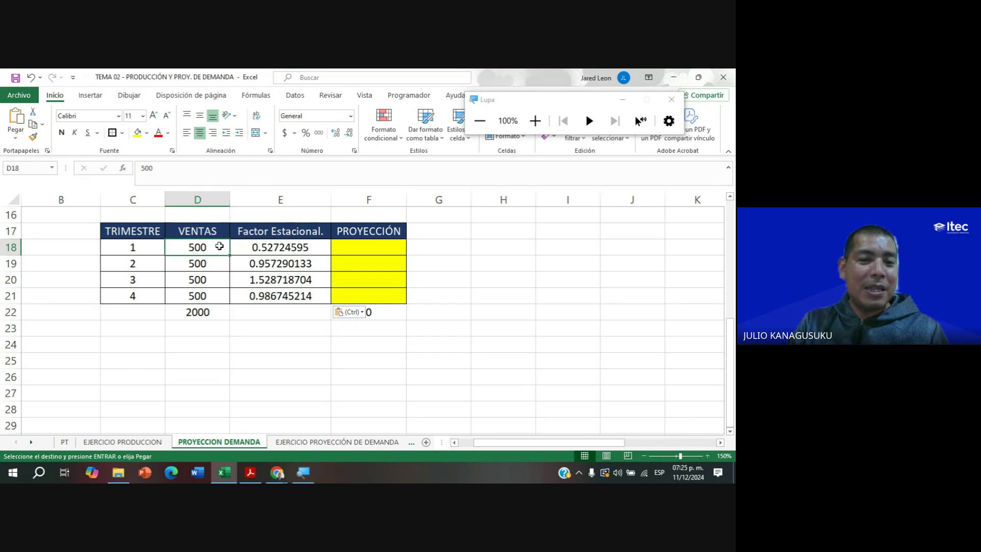
pyautogui.click(309, 249)
pyautogui.click(360, 249)
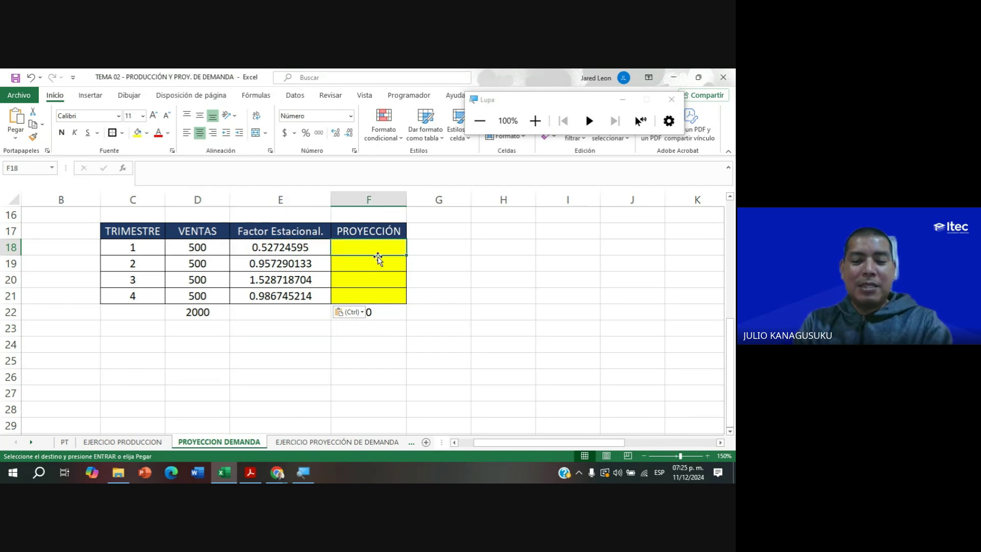
pyautogui.write('=')
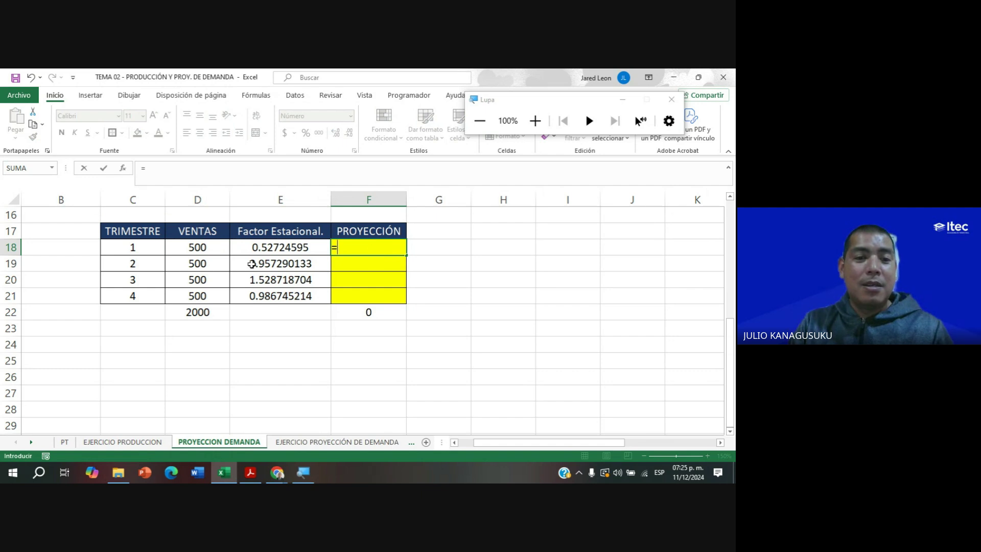
pyautogui.click(221, 250)
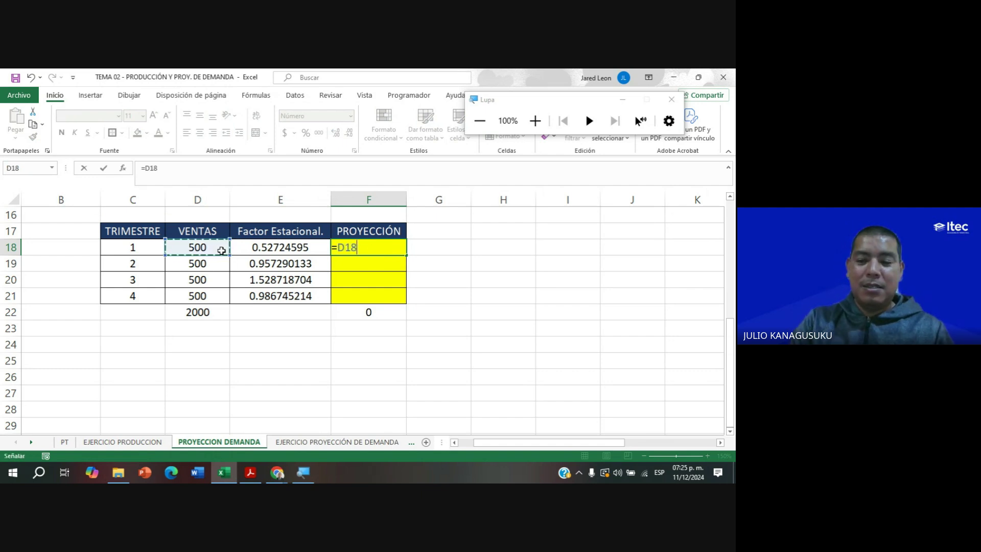
pyautogui.write('*')
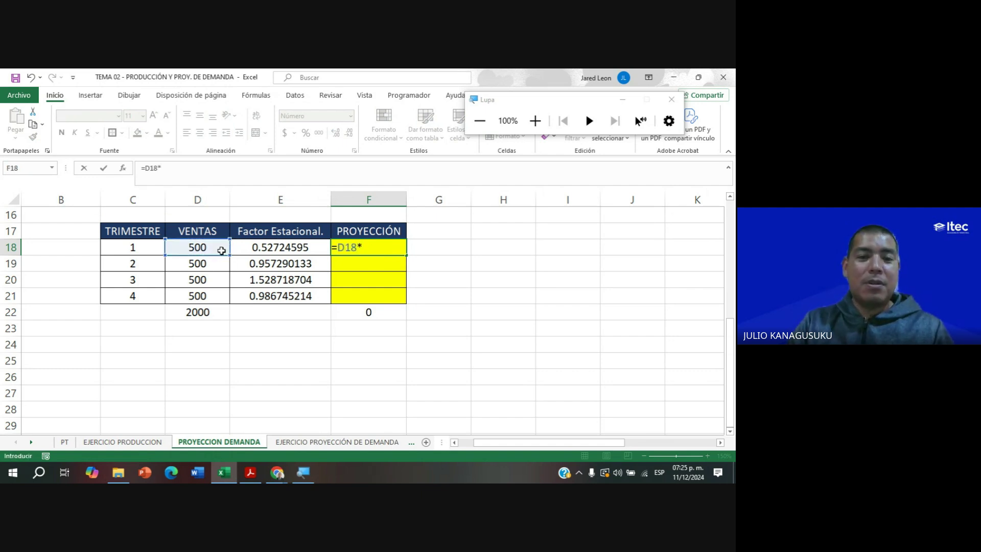
pyautogui.click(276, 243)
pyautogui.press('Return')
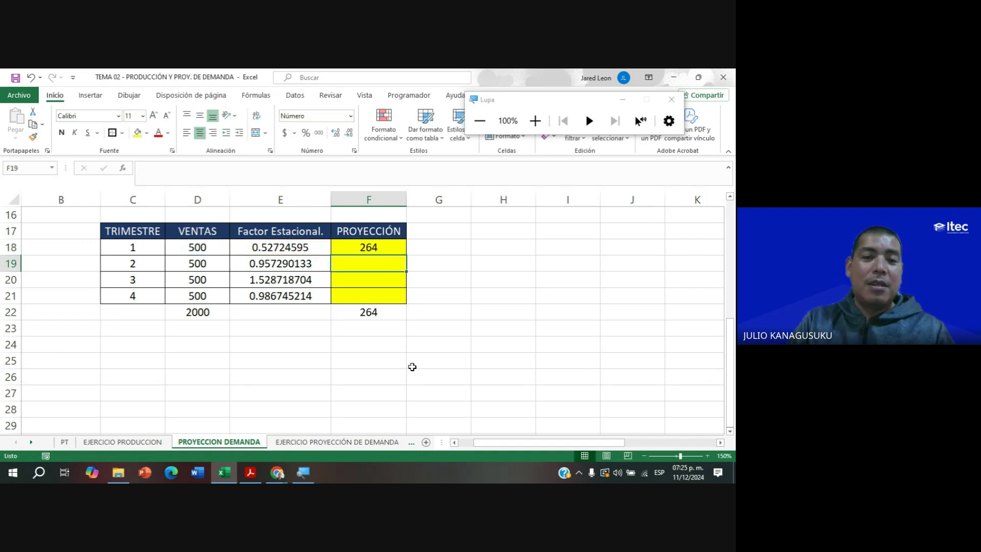
# Fill the projection formula from F18 down through F21 for the remaining three quarters.
pyautogui.click(396, 251)
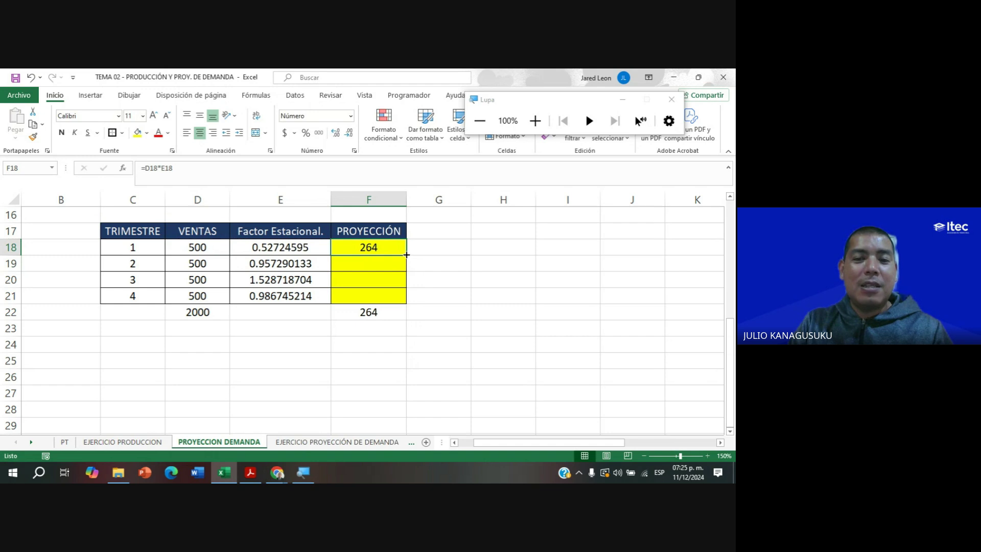
pyautogui.moveTo(406, 254); pyautogui.dragTo(402, 298)
pyautogui.click(525, 374)
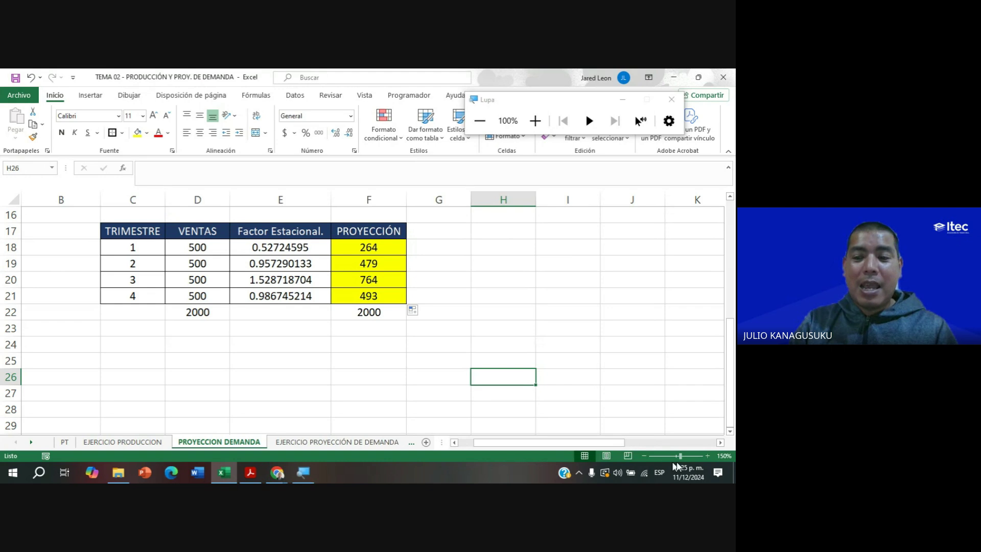
# Enlarge the sheet to 170% and examine the quarterly projections in column F against their sales and seasonal factors.
pyautogui.click(712, 454)
pyautogui.click(712, 454)
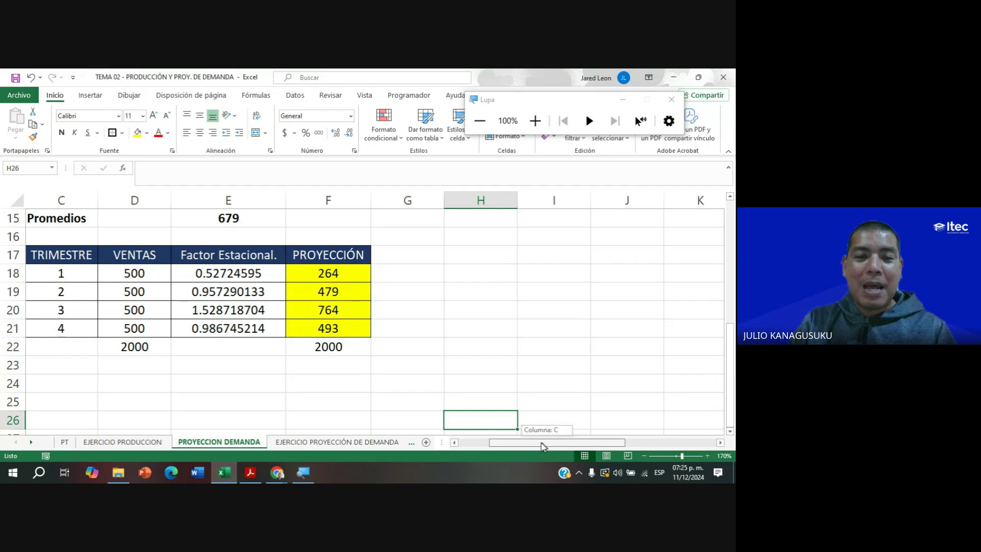
pyautogui.hscroll(-2, 542, 442)
pyautogui.scroll(-1, 519, 371)
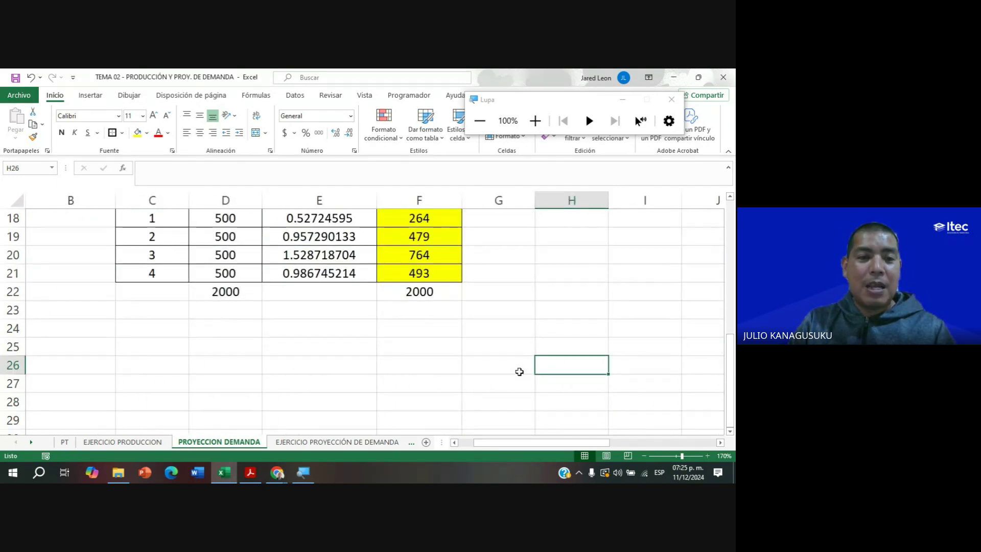
pyautogui.scroll(1, 518, 372)
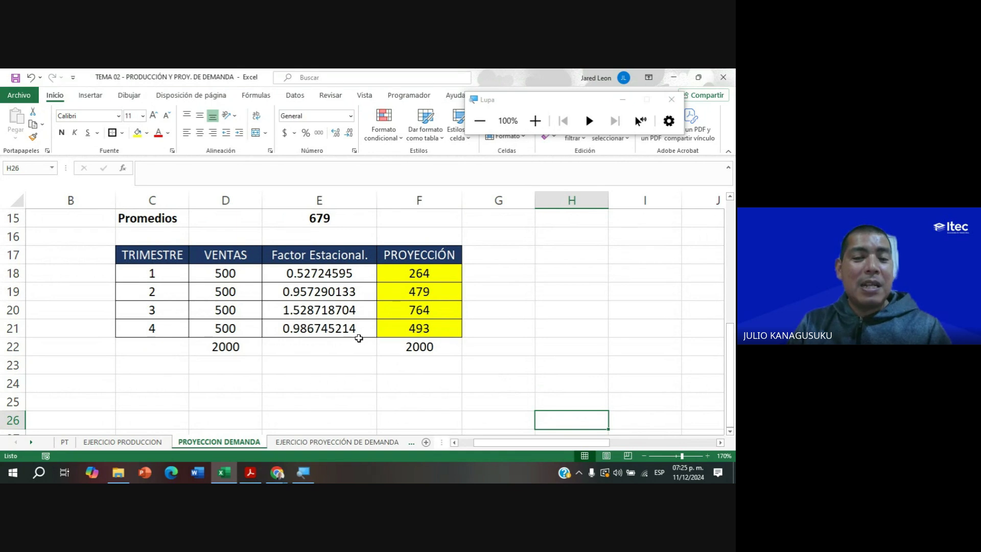
pyautogui.click(300, 372)
pyautogui.click(237, 280)
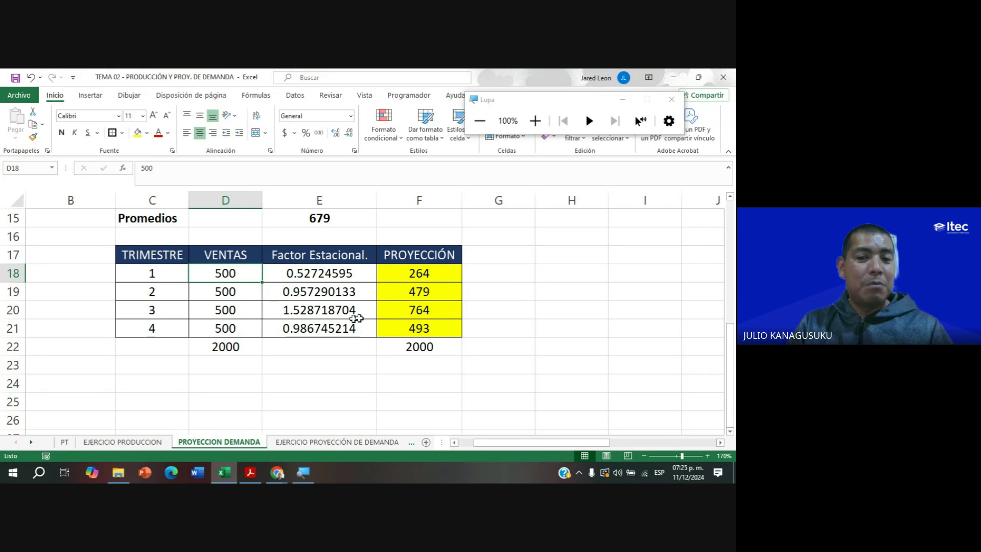
pyautogui.click(437, 273)
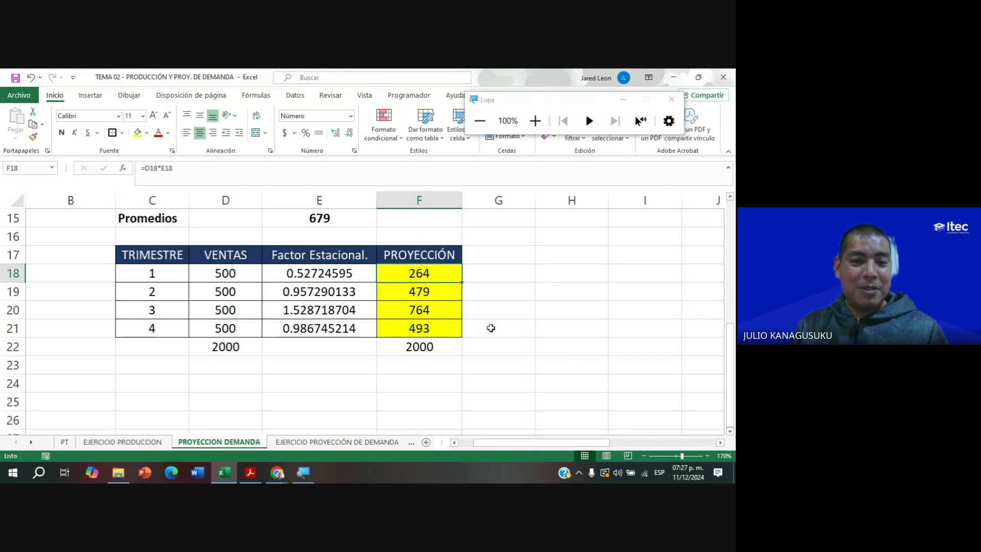
pyautogui.click(445, 297)
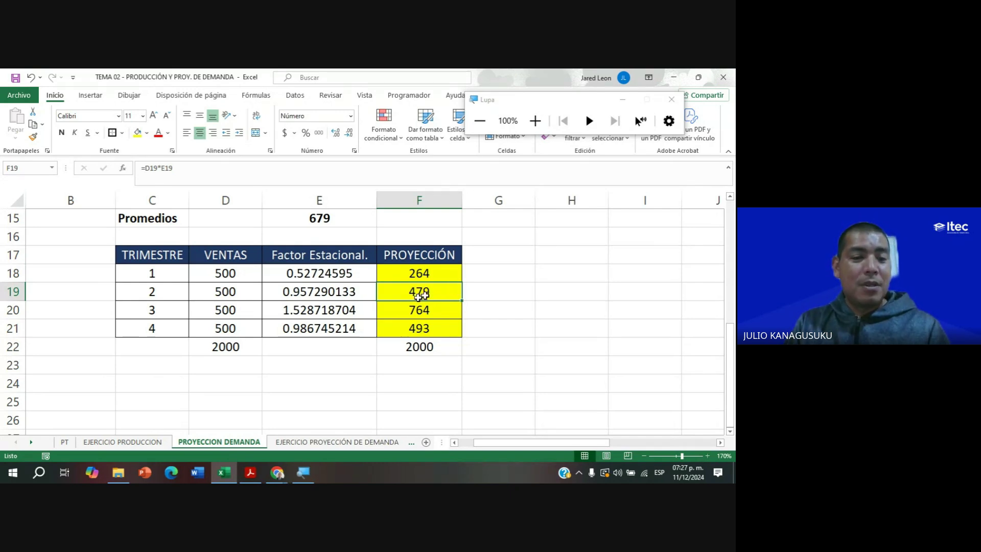
pyautogui.click(440, 312)
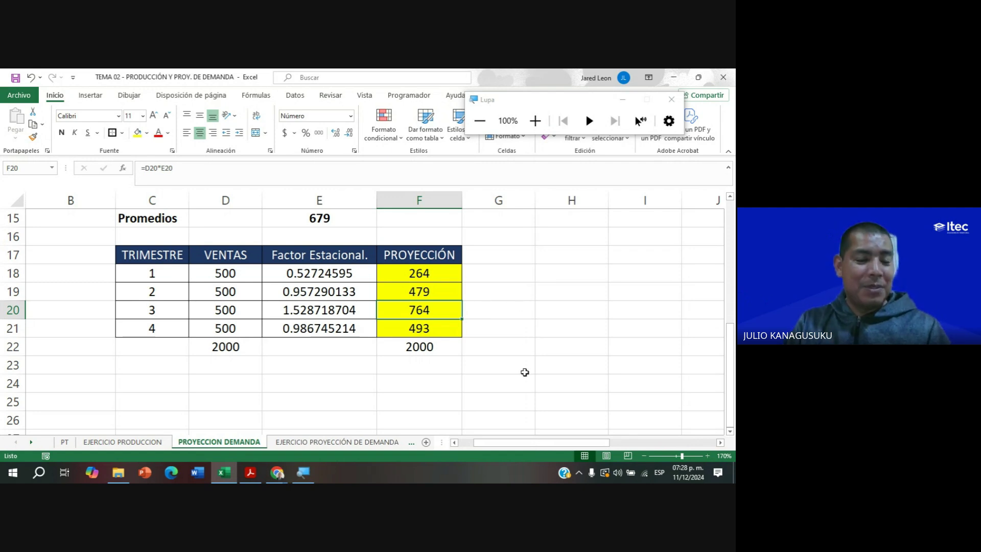
# Review the eight quarters of historical demand in C6:D13, then switch to the Google Meet call in Chrome.
pyautogui.scroll(4, 523, 375)
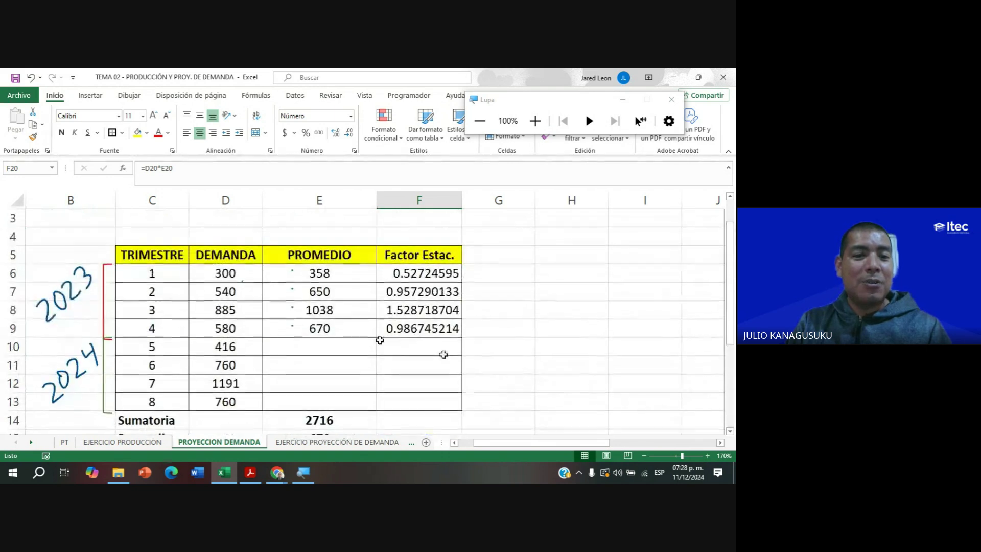
pyautogui.click(166, 276)
pyautogui.moveTo(174, 290); pyautogui.dragTo(221, 403)
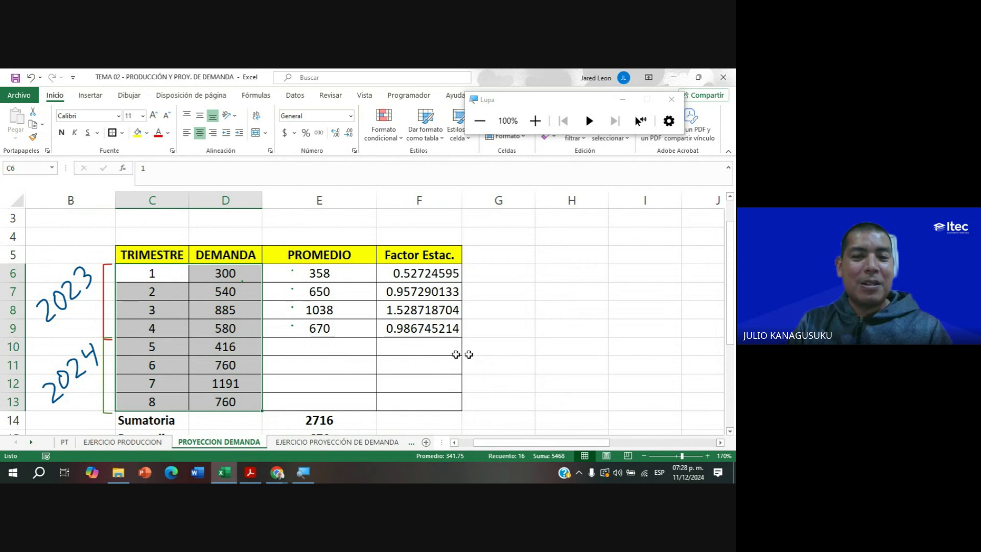
pyautogui.scroll(-2, 579, 343)
pyautogui.scroll(-4, 579, 344)
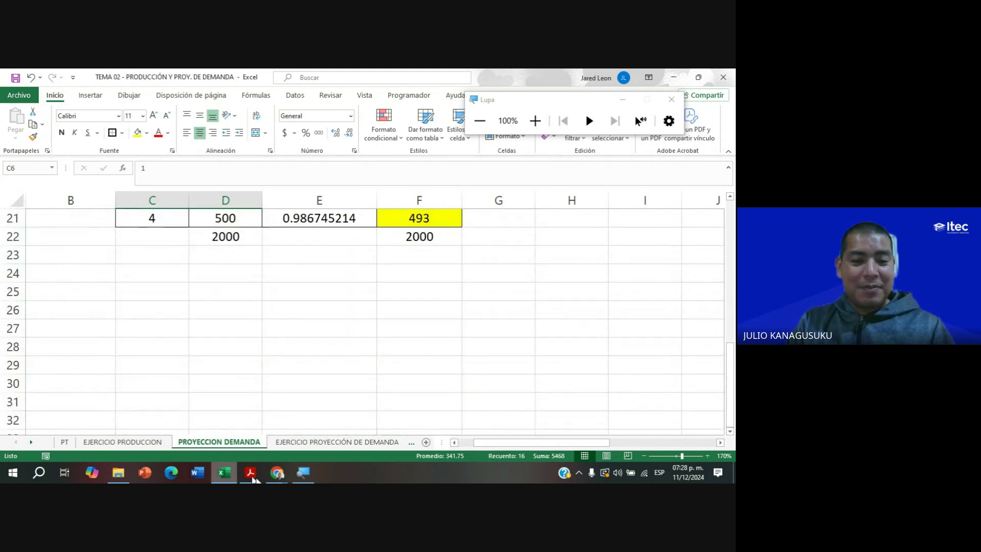
pyautogui.moveTo(279, 475)
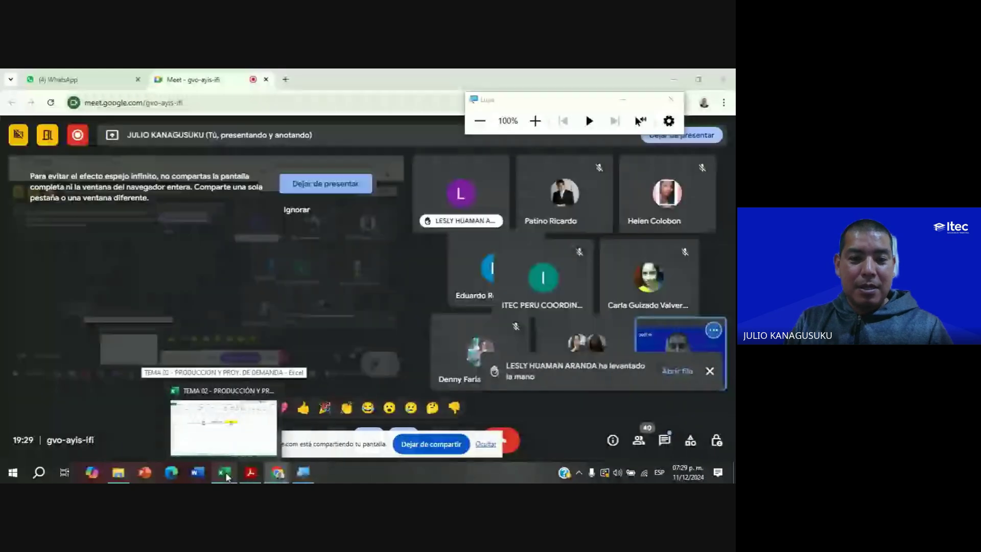
# Switch back to the Excel workbook and inspect the overall average formula in E15.
pyautogui.click(226, 476)
pyautogui.scroll(2, 335, 333)
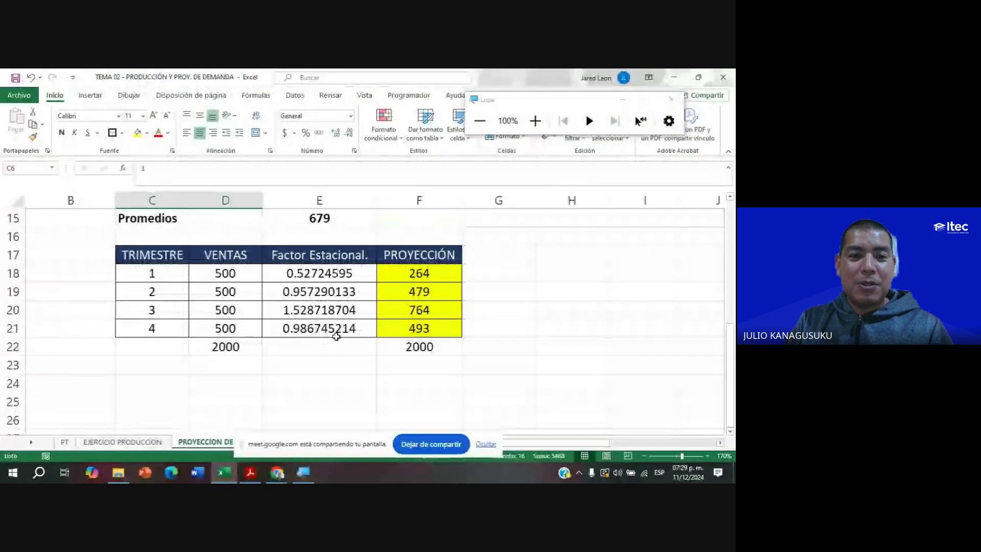
pyautogui.scroll(3, 346, 346)
pyautogui.scroll(-1, 347, 346)
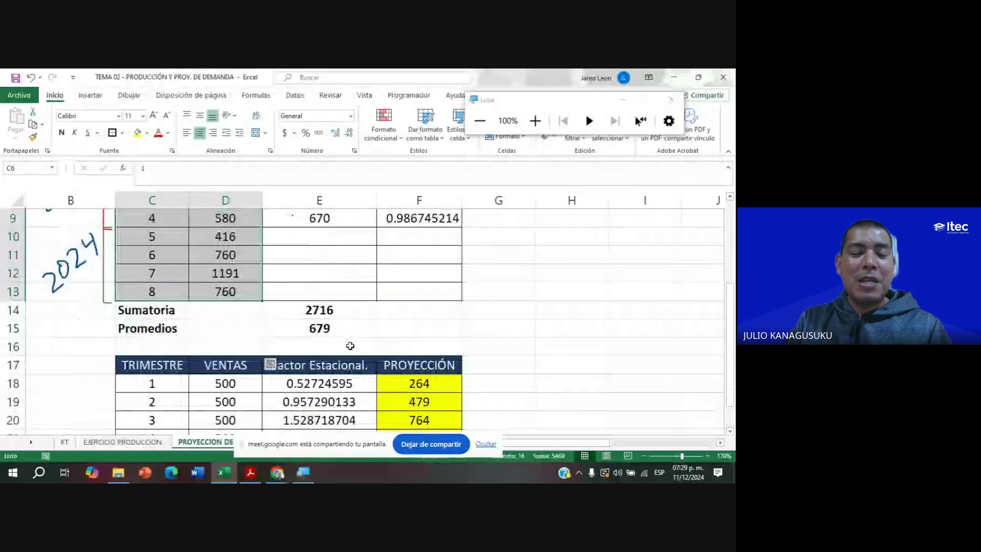
pyautogui.scroll(1, 352, 341)
pyautogui.click(343, 379)
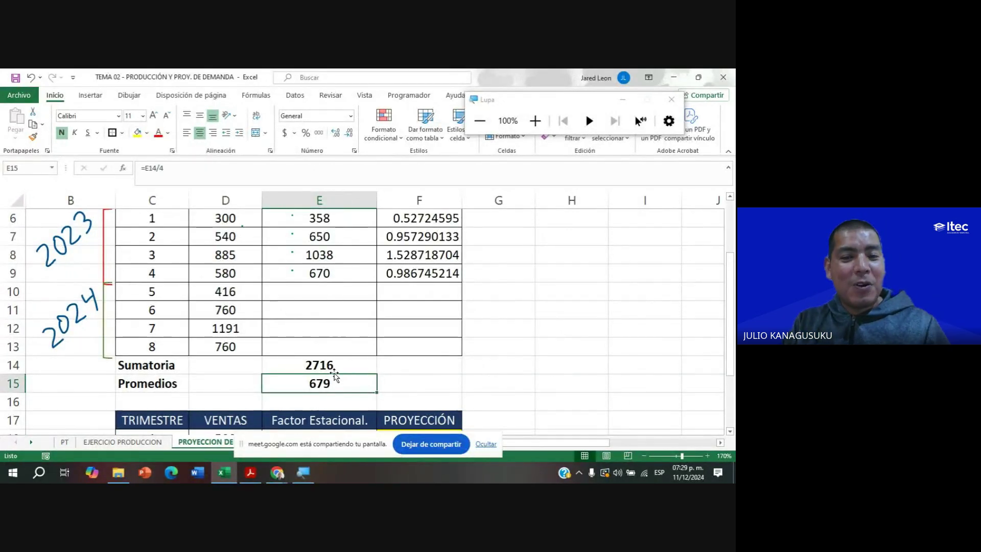
pyautogui.doubleClick(347, 384)
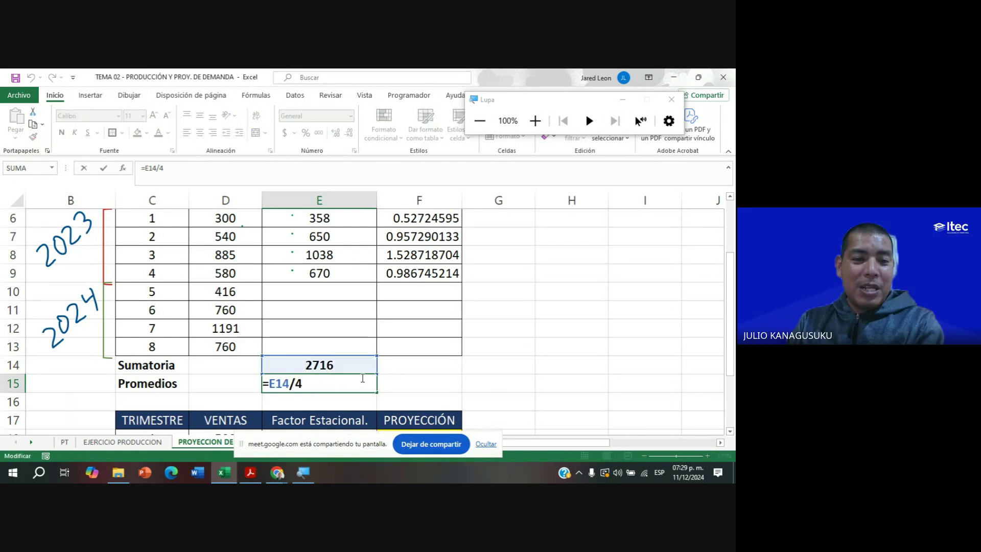
# Examine the four quarterly averages in E6:E9 in relation to their sum and the overall average below.
pyautogui.scroll(1, 363, 377)
pyautogui.moveTo(340, 274); pyautogui.dragTo(343, 328)
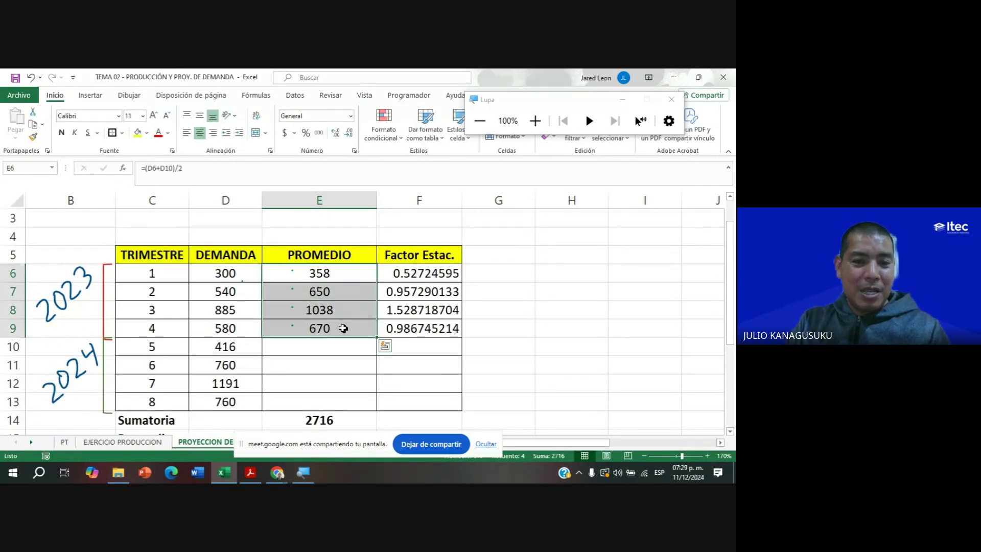
pyautogui.moveTo(342, 276); pyautogui.dragTo(342, 325)
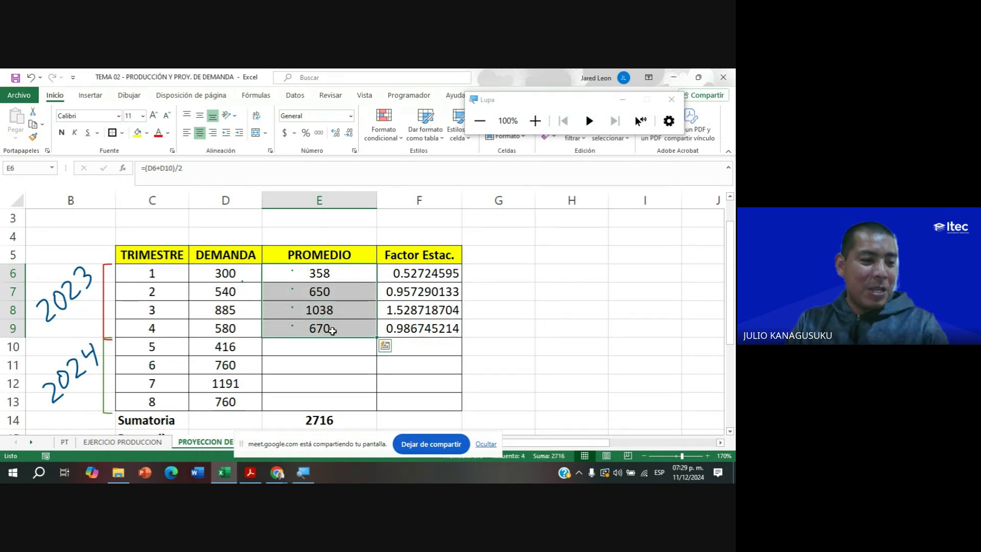
pyautogui.scroll(-1, 337, 327)
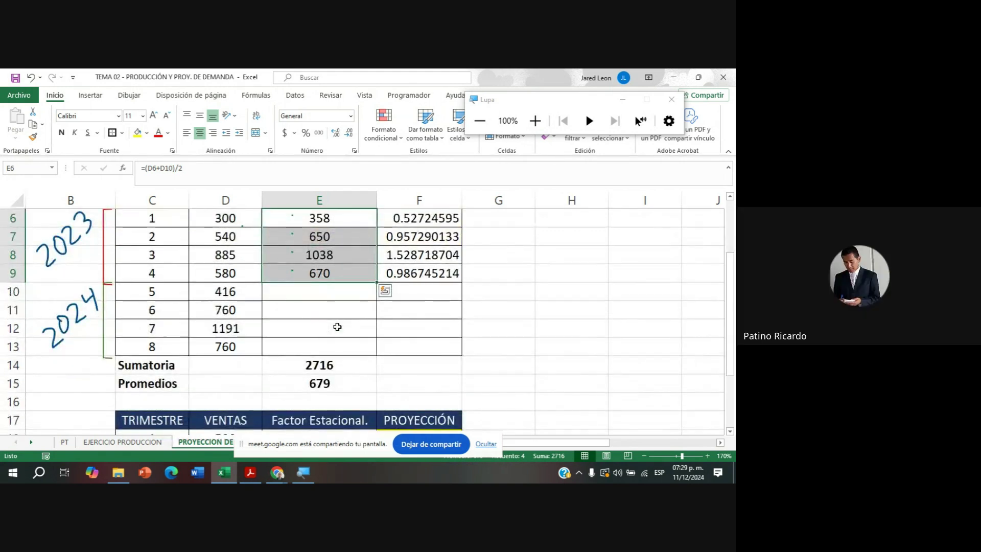
pyautogui.scroll(1, 334, 314)
pyautogui.scroll(-1, 334, 302)
pyautogui.scroll(1, 336, 299)
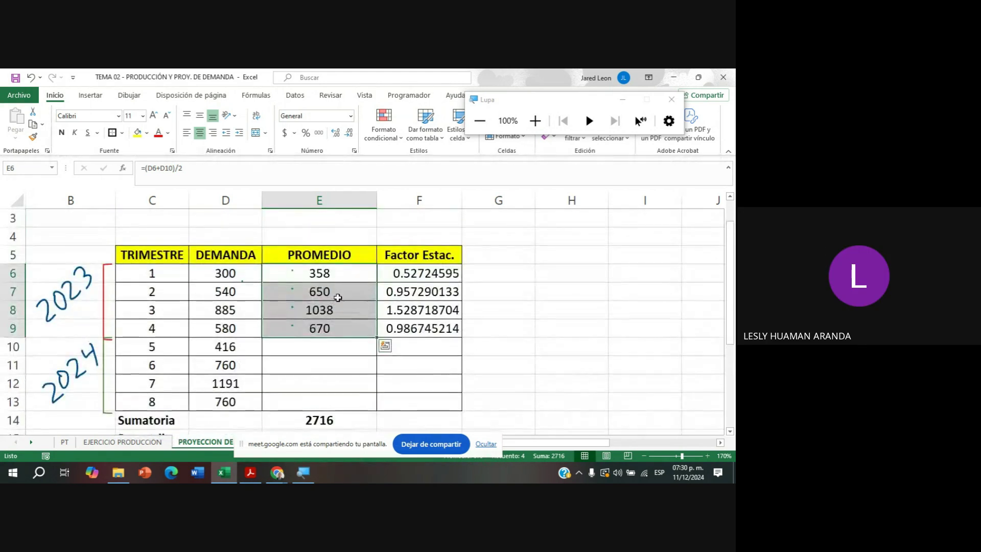
pyautogui.scroll(-1, 337, 297)
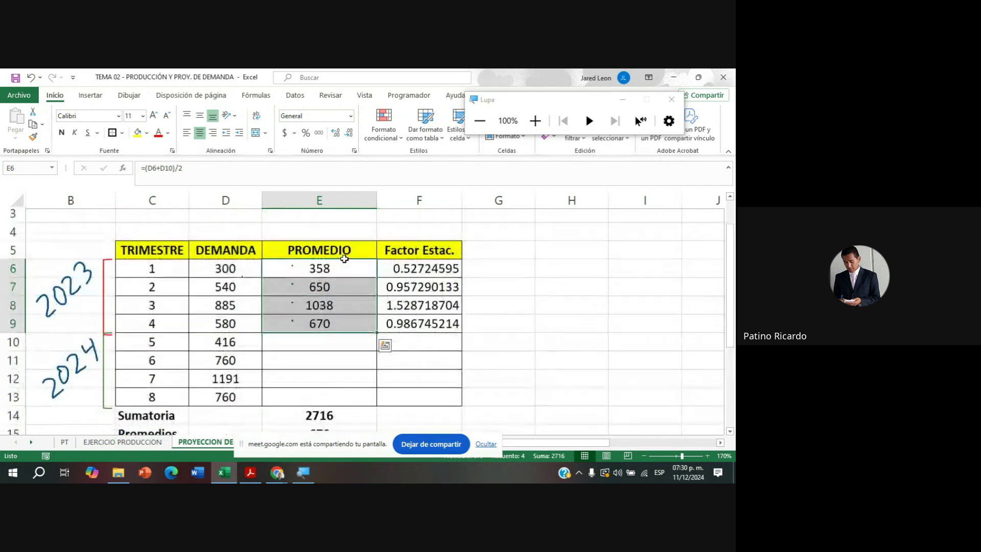
pyautogui.scroll(1, 346, 276)
pyautogui.scroll(-1, 287, 342)
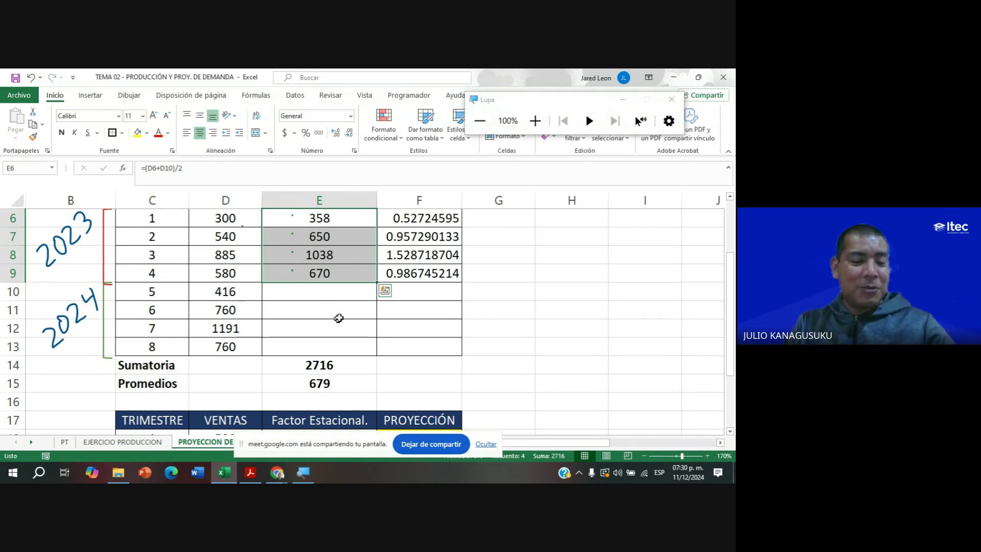
# Recheck the quarterly averages in E6:E9 and the overall average in E15, then switch to the Google Meet call.
pyautogui.scroll(1, 343, 317)
pyautogui.moveTo(351, 277); pyautogui.dragTo(344, 329)
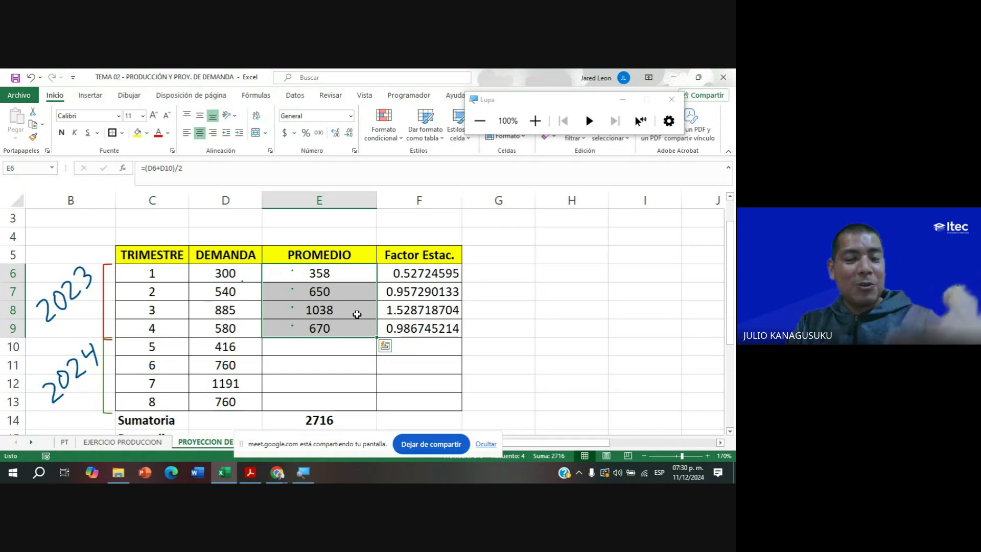
pyautogui.scroll(-1, 362, 314)
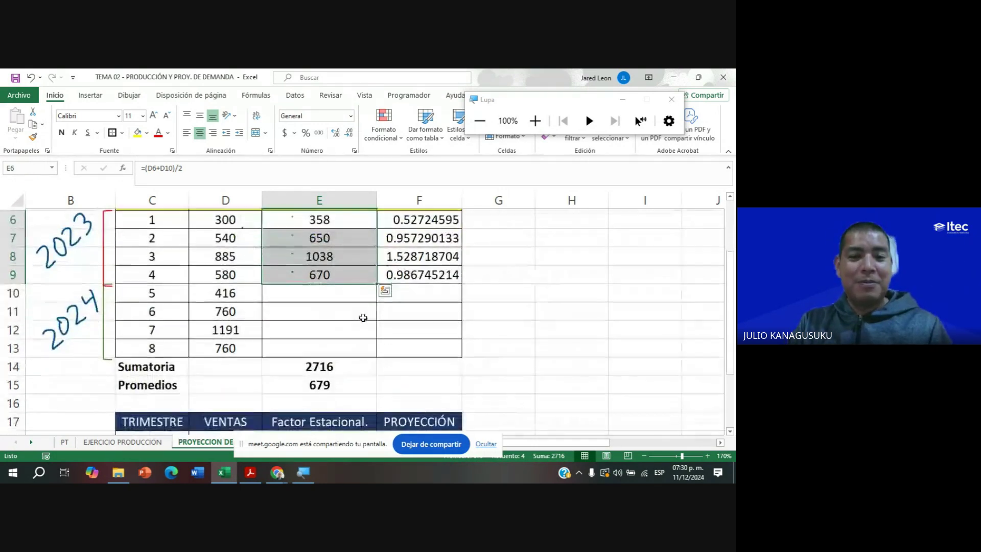
pyautogui.click(337, 385)
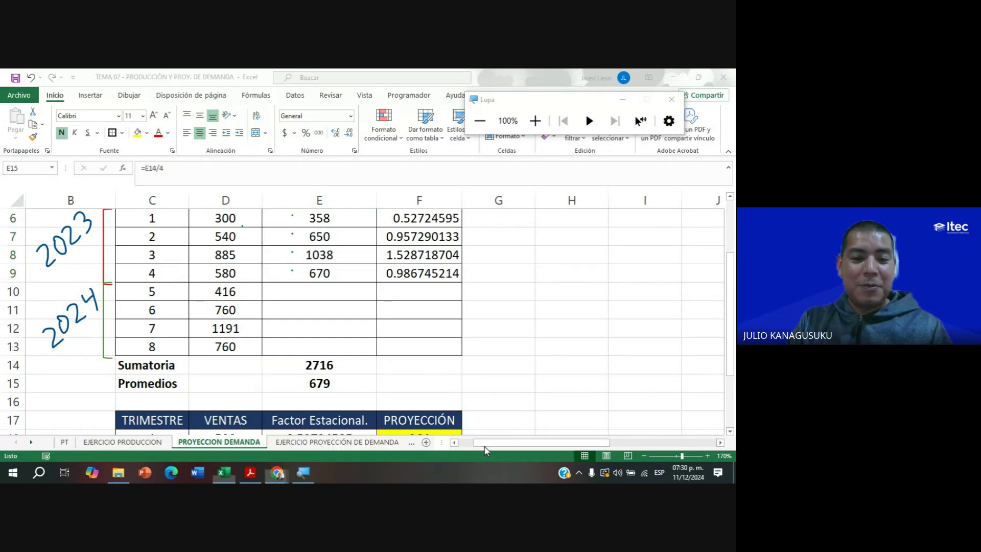
pyautogui.click(285, 464)
pyautogui.click(217, 426)
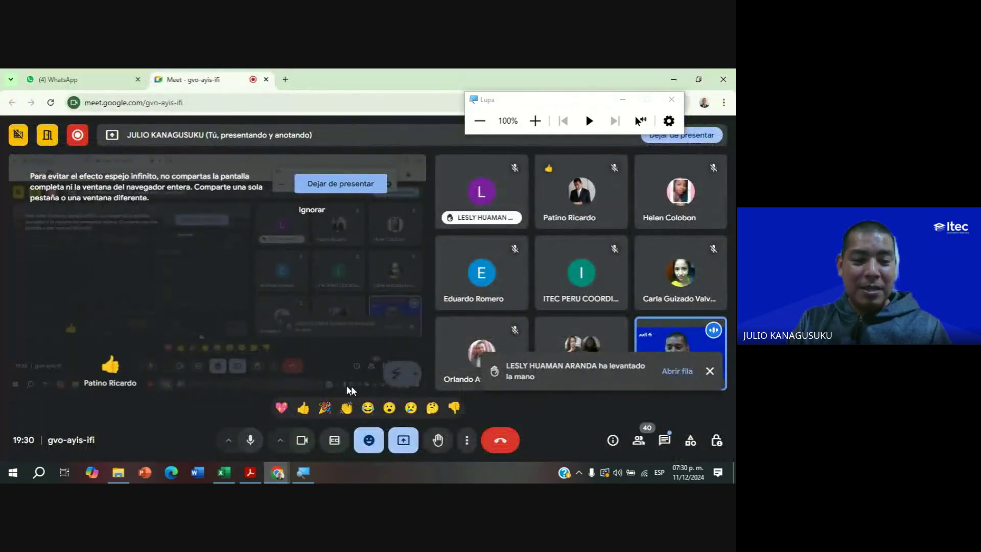